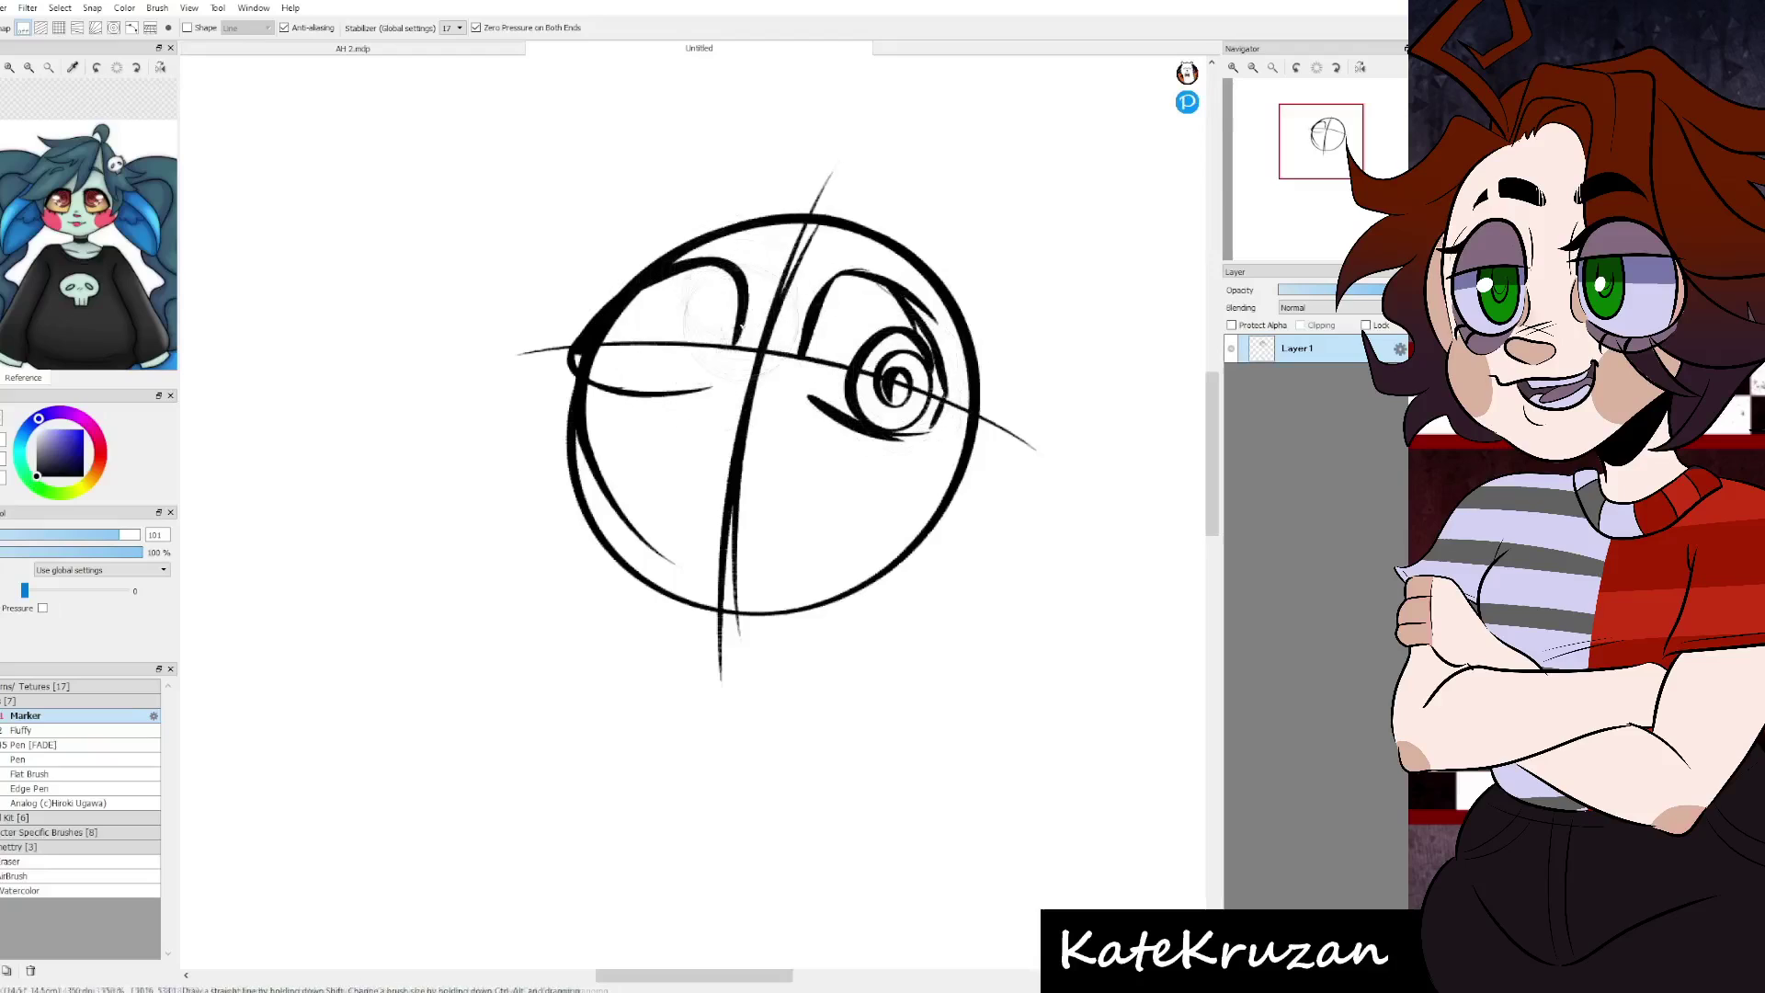
- Sketch the spiral iris in the left eye, two raised brows above the head, and a small nose
drag(726, 276, 712, 345)
drag(966, 280, 946, 239)
drag(618, 207, 765, 157)
drag(660, 408, 715, 406)
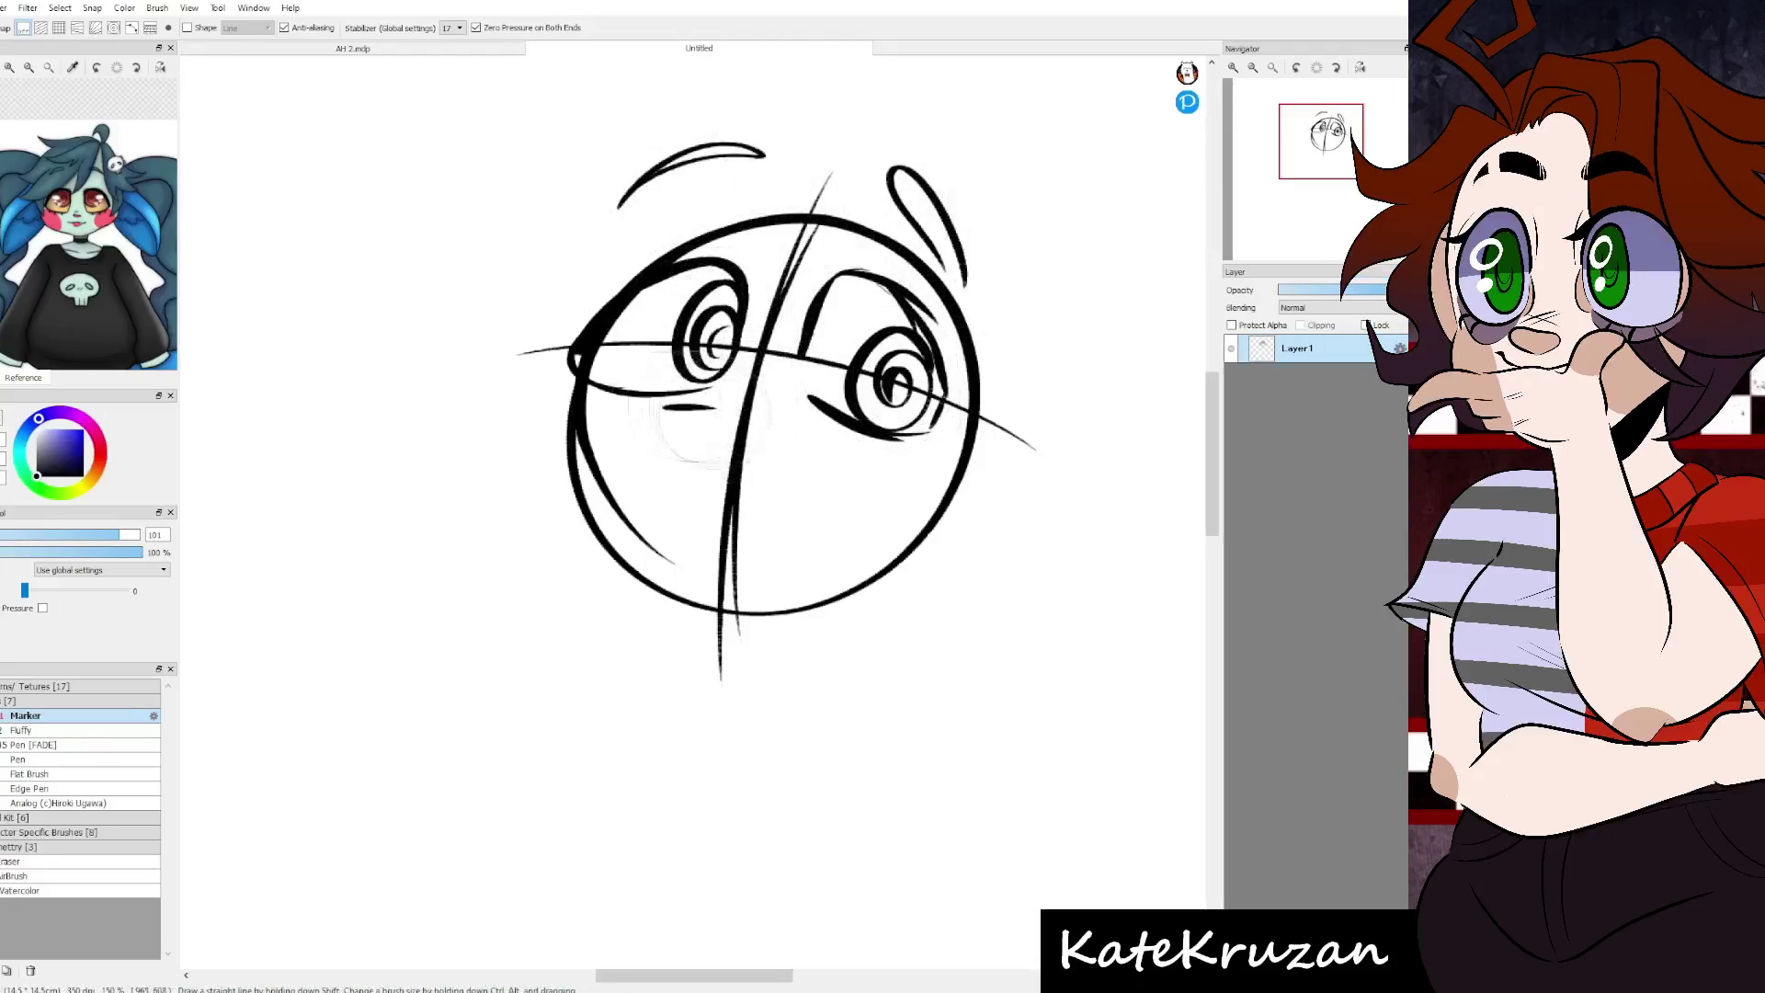
- Sketch the jawline and round cheeks over the head circle, with a curved mouth line between the cheeks
drag(563, 326, 519, 459)
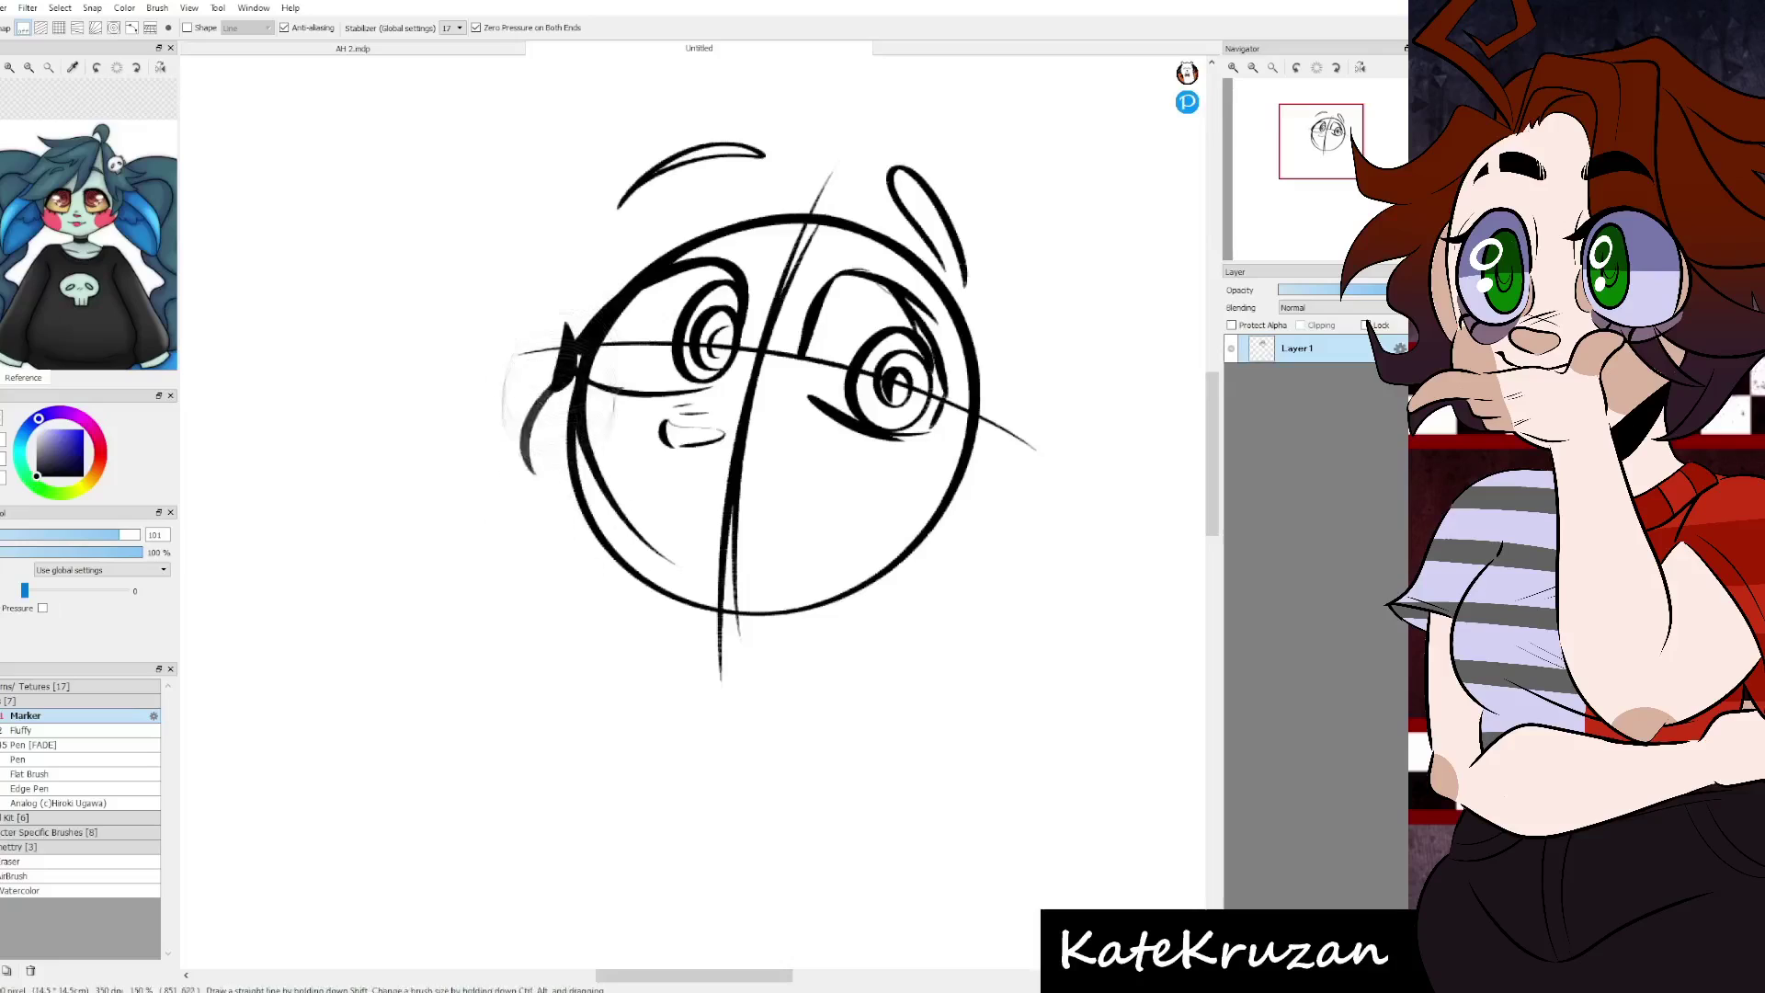
mouse_move(552, 386)
mouse_down()
mouse_move(551, 547)
mouse_move(671, 588)
mouse_move(846, 593)
mouse_up()
drag(827, 588, 944, 502)
drag(791, 434, 781, 439)
mouse_move(553, 372)
mouse_down()
mouse_move(516, 462)
mouse_move(611, 450)
mouse_up()
drag(625, 455, 749, 471)
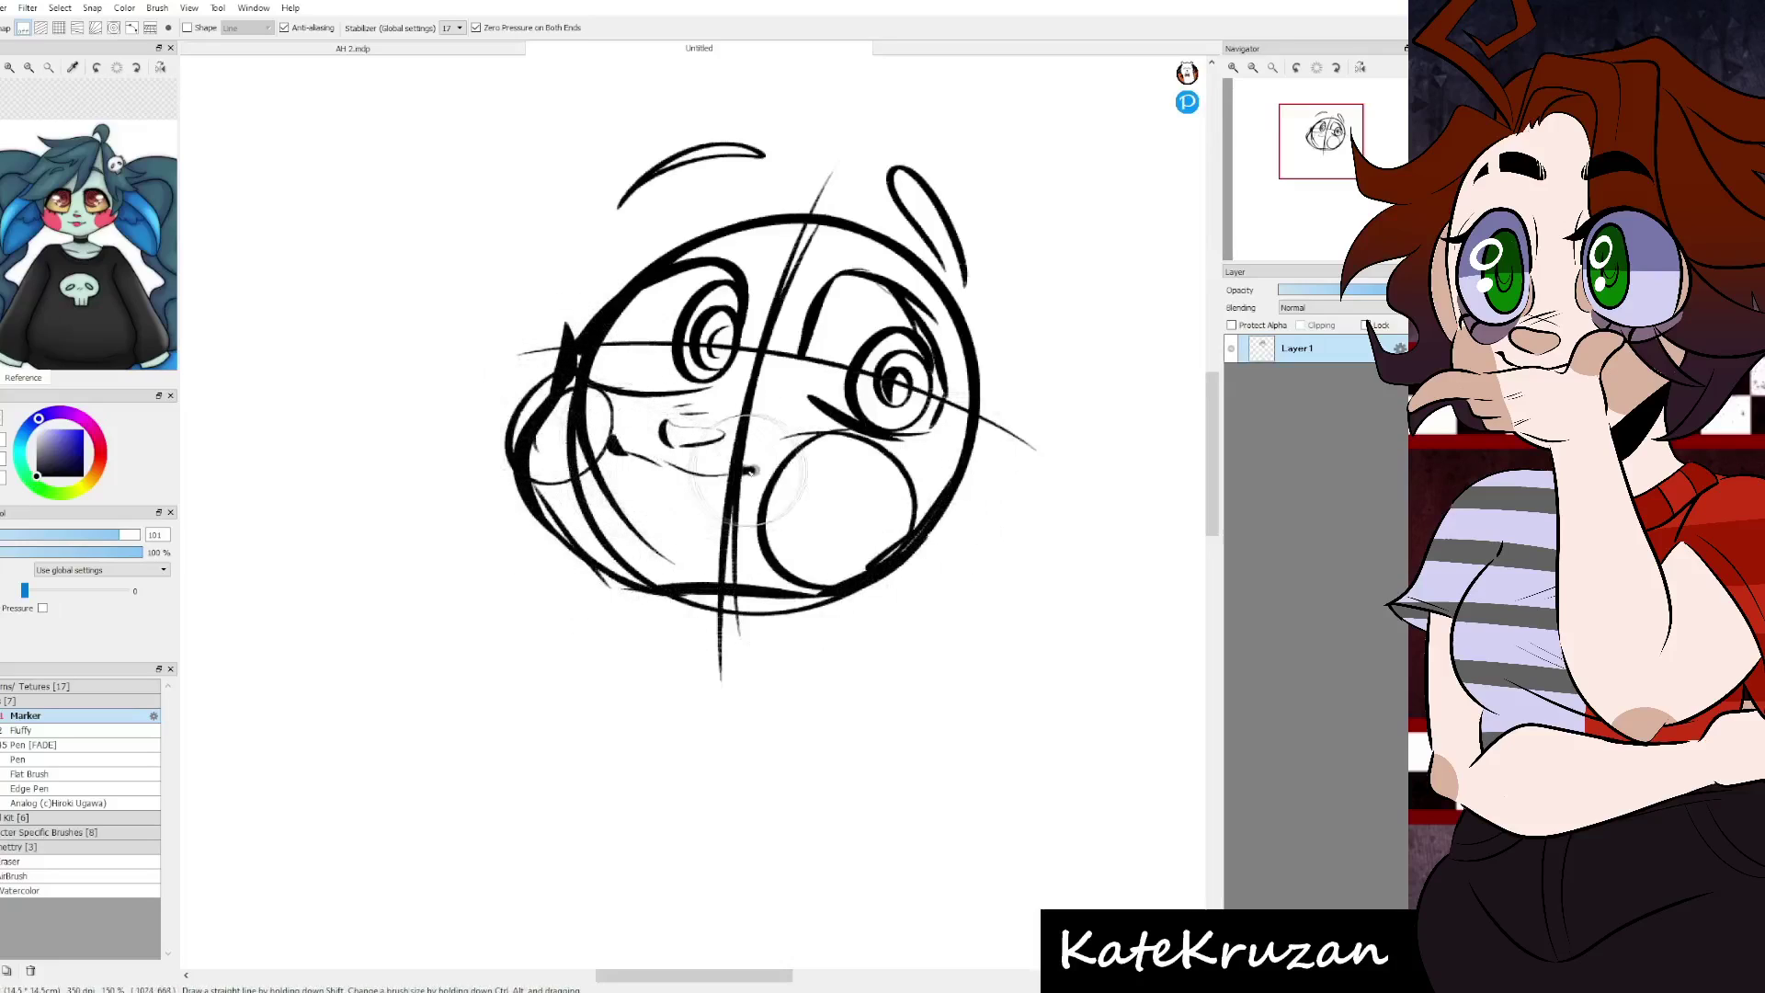
- Undo the last mouth stroke, reshape the right eye's outline, and add short lower lashes and a smile crease
key(ctrl+z)
mouse_move(772, 394)
mouse_down()
mouse_move(801, 312)
mouse_move(919, 303)
mouse_move(855, 429)
mouse_up()
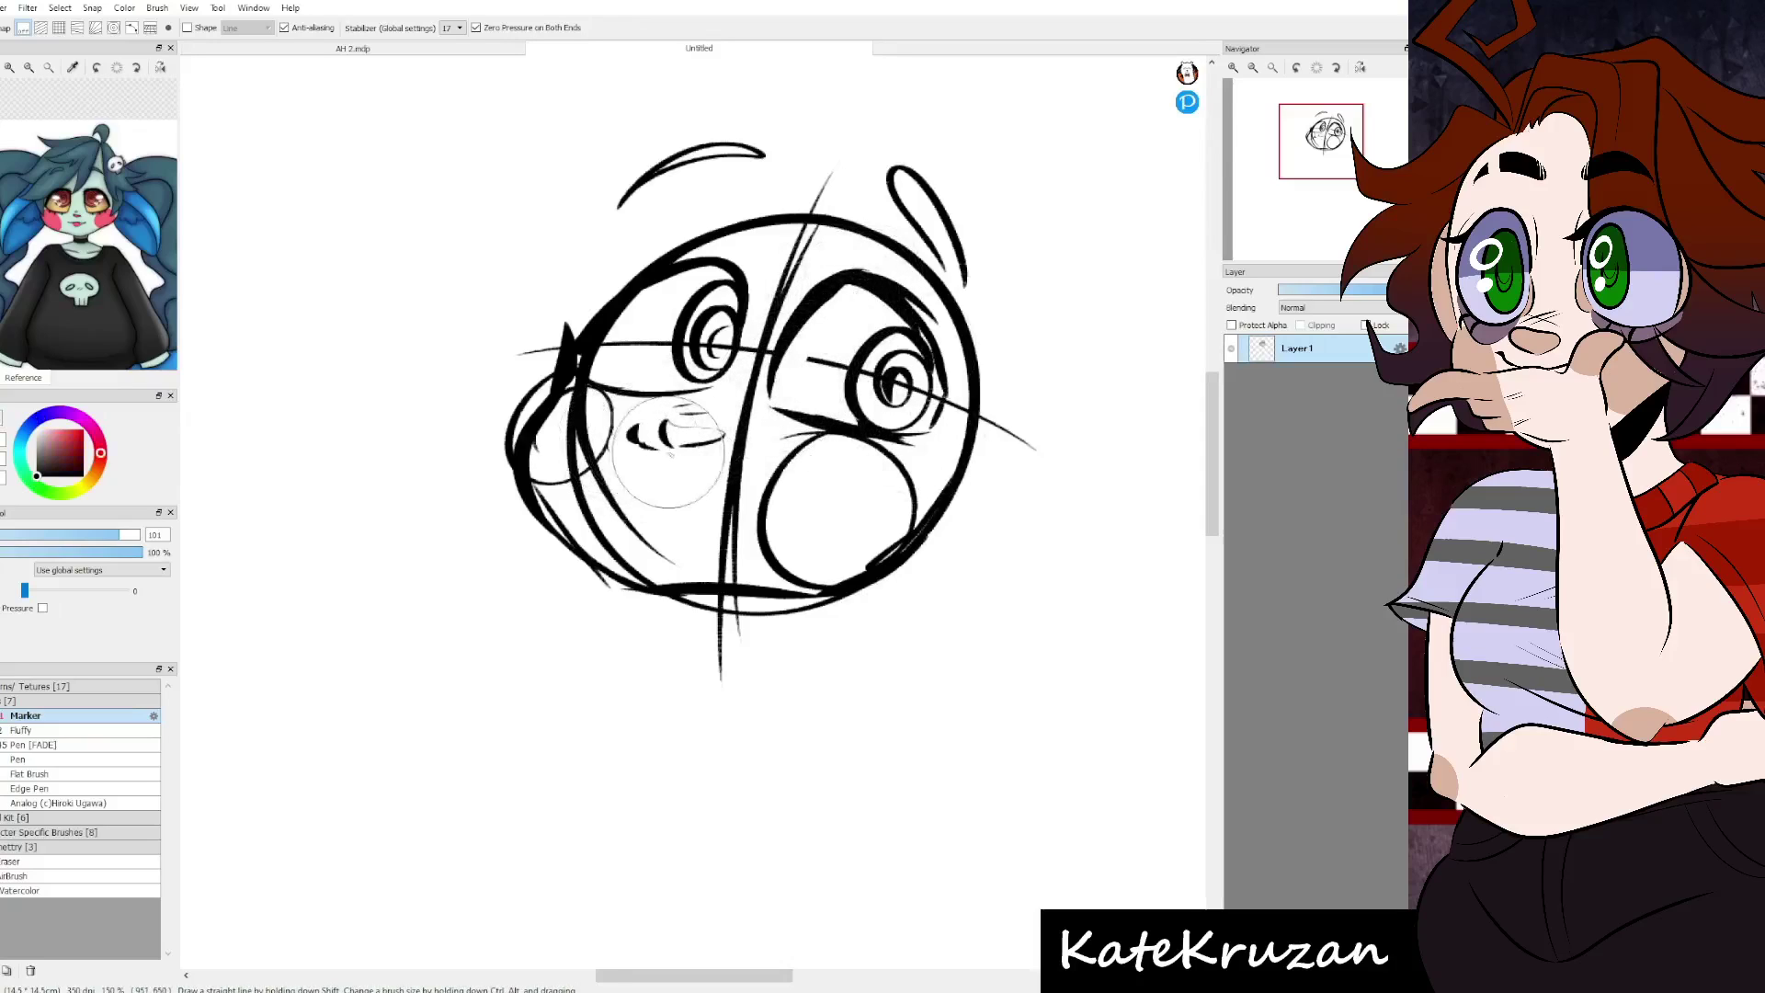
drag(638, 424, 629, 440)
drag(755, 451, 896, 446)
- Sketch two long floppy ears hanging outward from both sides of the head
mouse_move(598, 399)
mouse_down()
mouse_move(667, 410)
mouse_move(506, 470)
mouse_move(451, 550)
mouse_up()
mouse_move(501, 405)
mouse_down()
mouse_move(736, 315)
mouse_move(820, 699)
mouse_move(174, 579)
mouse_up()
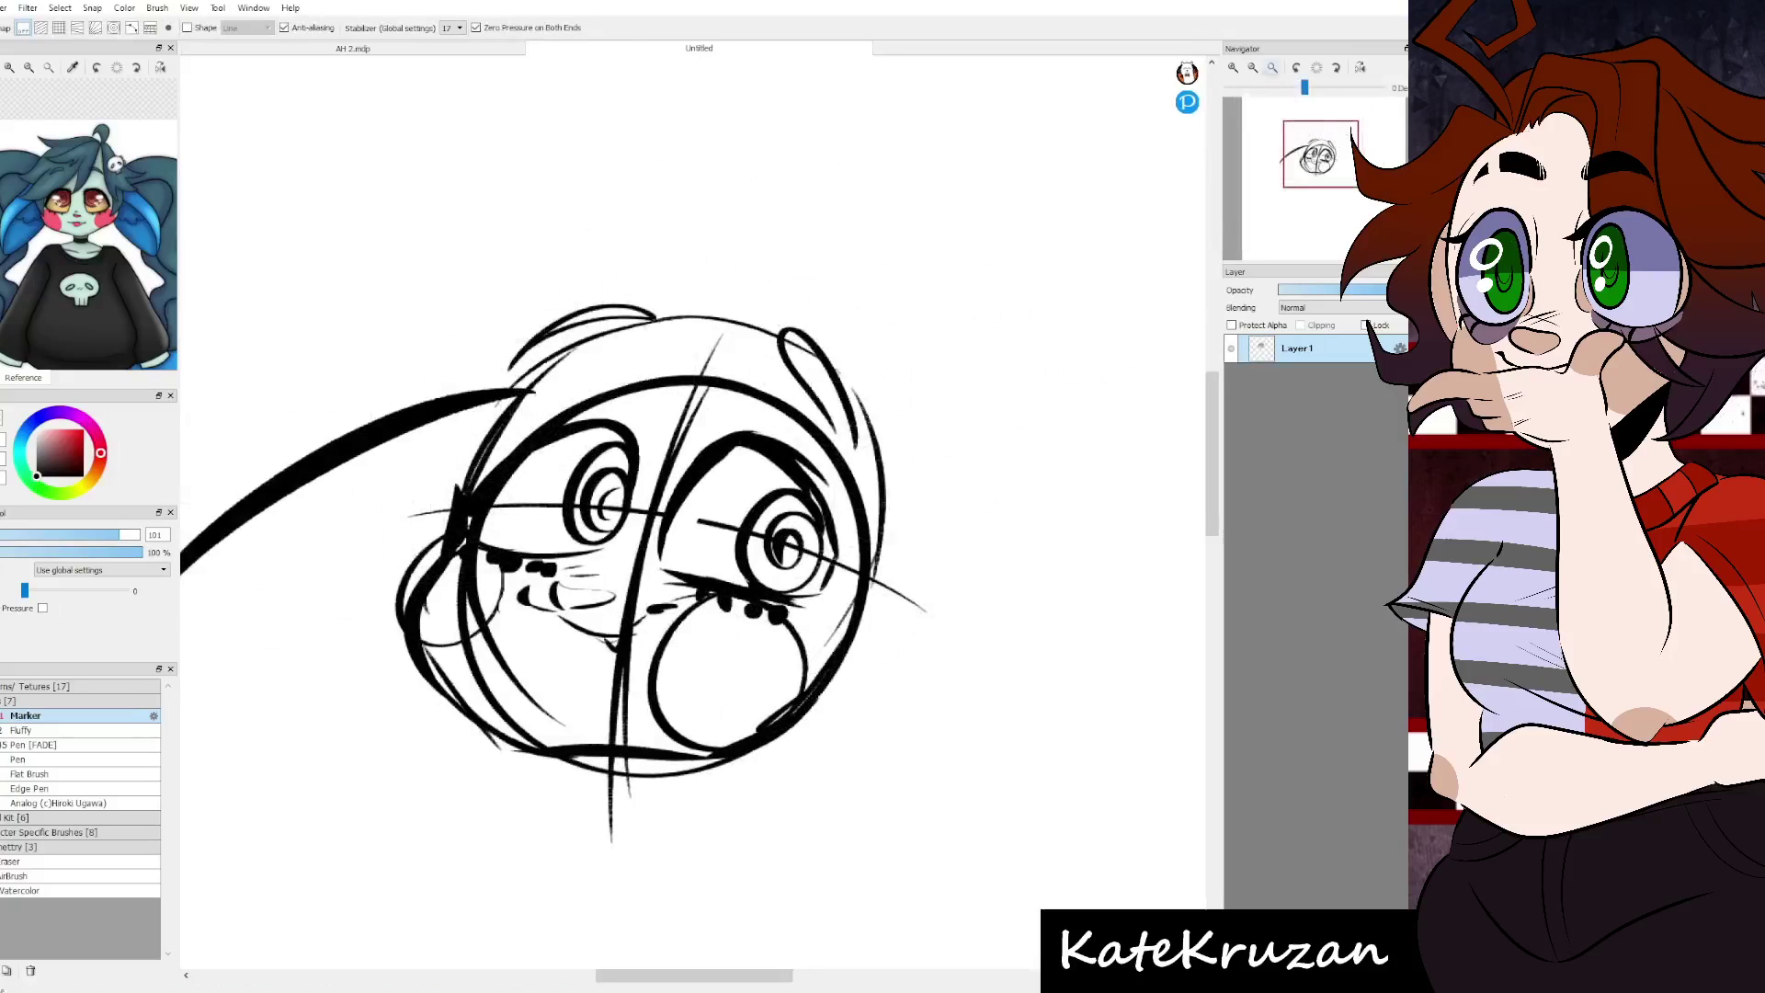
scroll(570, 404, down, 2)
mouse_move(574, 414)
mouse_down()
mouse_move(520, 643)
mouse_move(331, 697)
mouse_up()
drag(809, 443, 945, 733)
drag(754, 655, 979, 801)
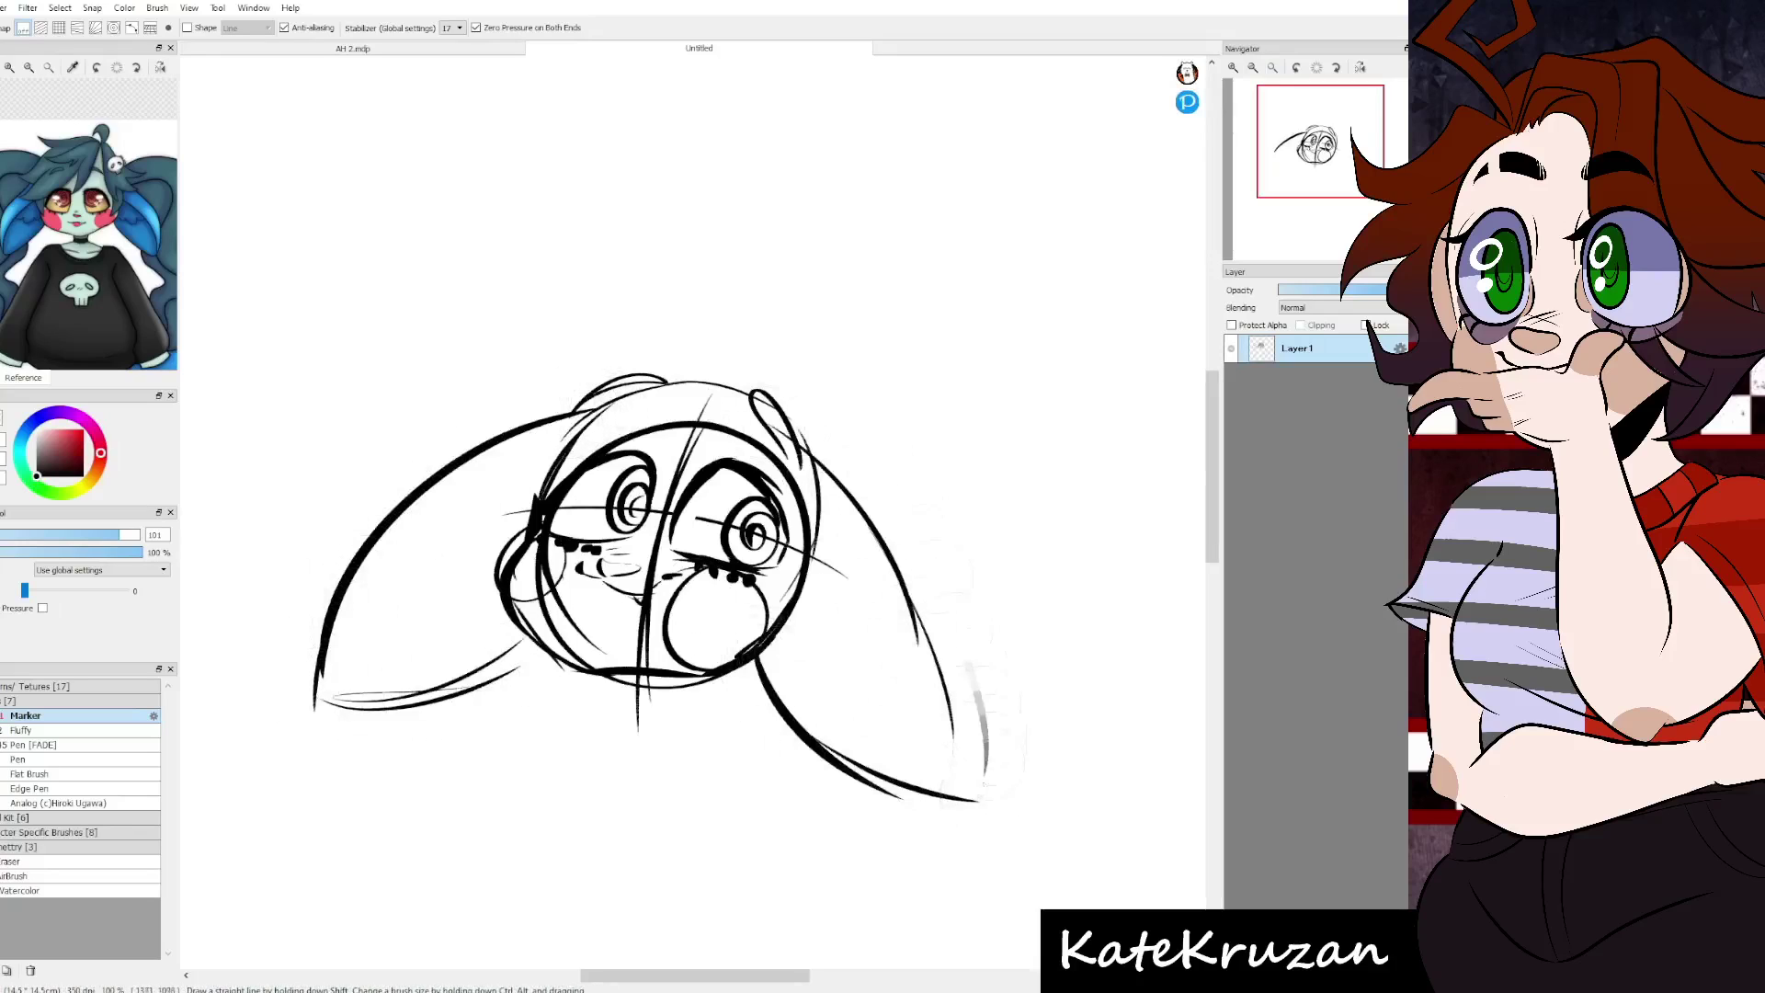
drag(818, 446, 928, 777)
drag(921, 614, 925, 818)
- Add an eyelid line across the left eye and small inner-ear curves beside both sides of the face
drag(573, 484, 650, 476)
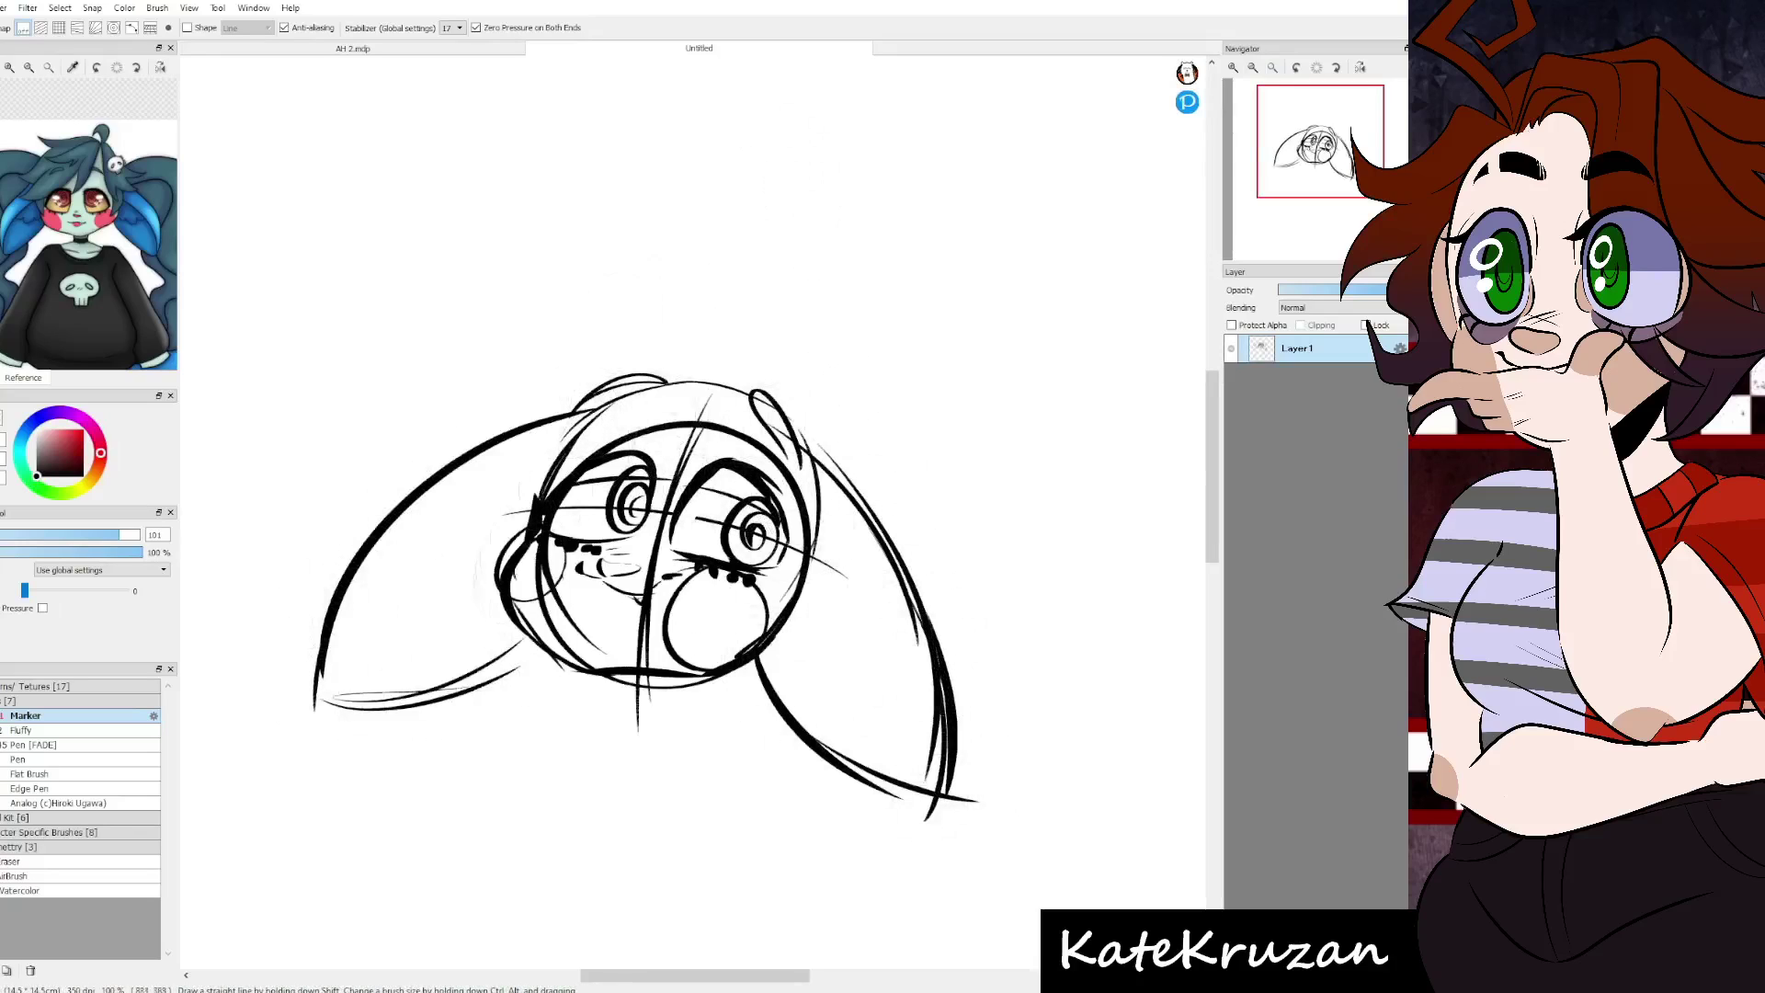
drag(542, 487, 439, 535)
drag(859, 550, 930, 747)
drag(855, 552, 832, 614)
- Sketch the bangs as pointed strands sweeping from the crown to both sides of the forehead
drag(733, 357, 745, 465)
drag(892, 438, 809, 504)
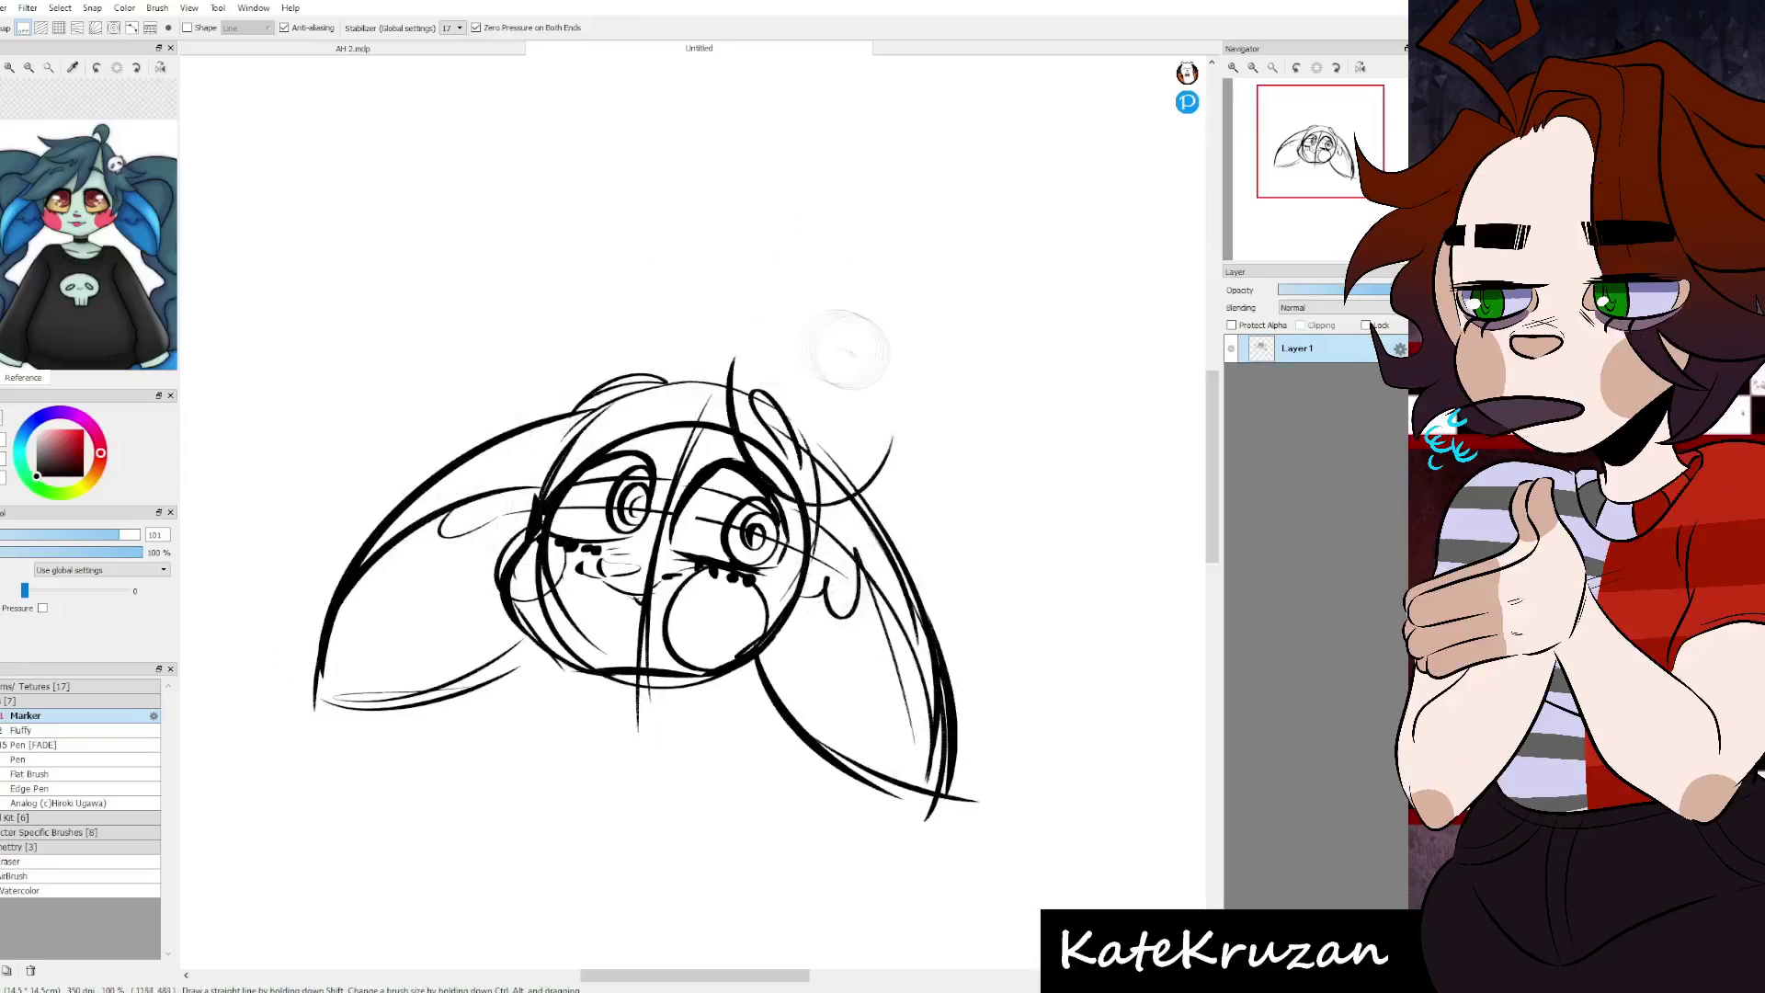
mouse_move(758, 367)
mouse_down()
mouse_move(654, 464)
mouse_move(430, 501)
mouse_up()
drag(665, 372, 395, 464)
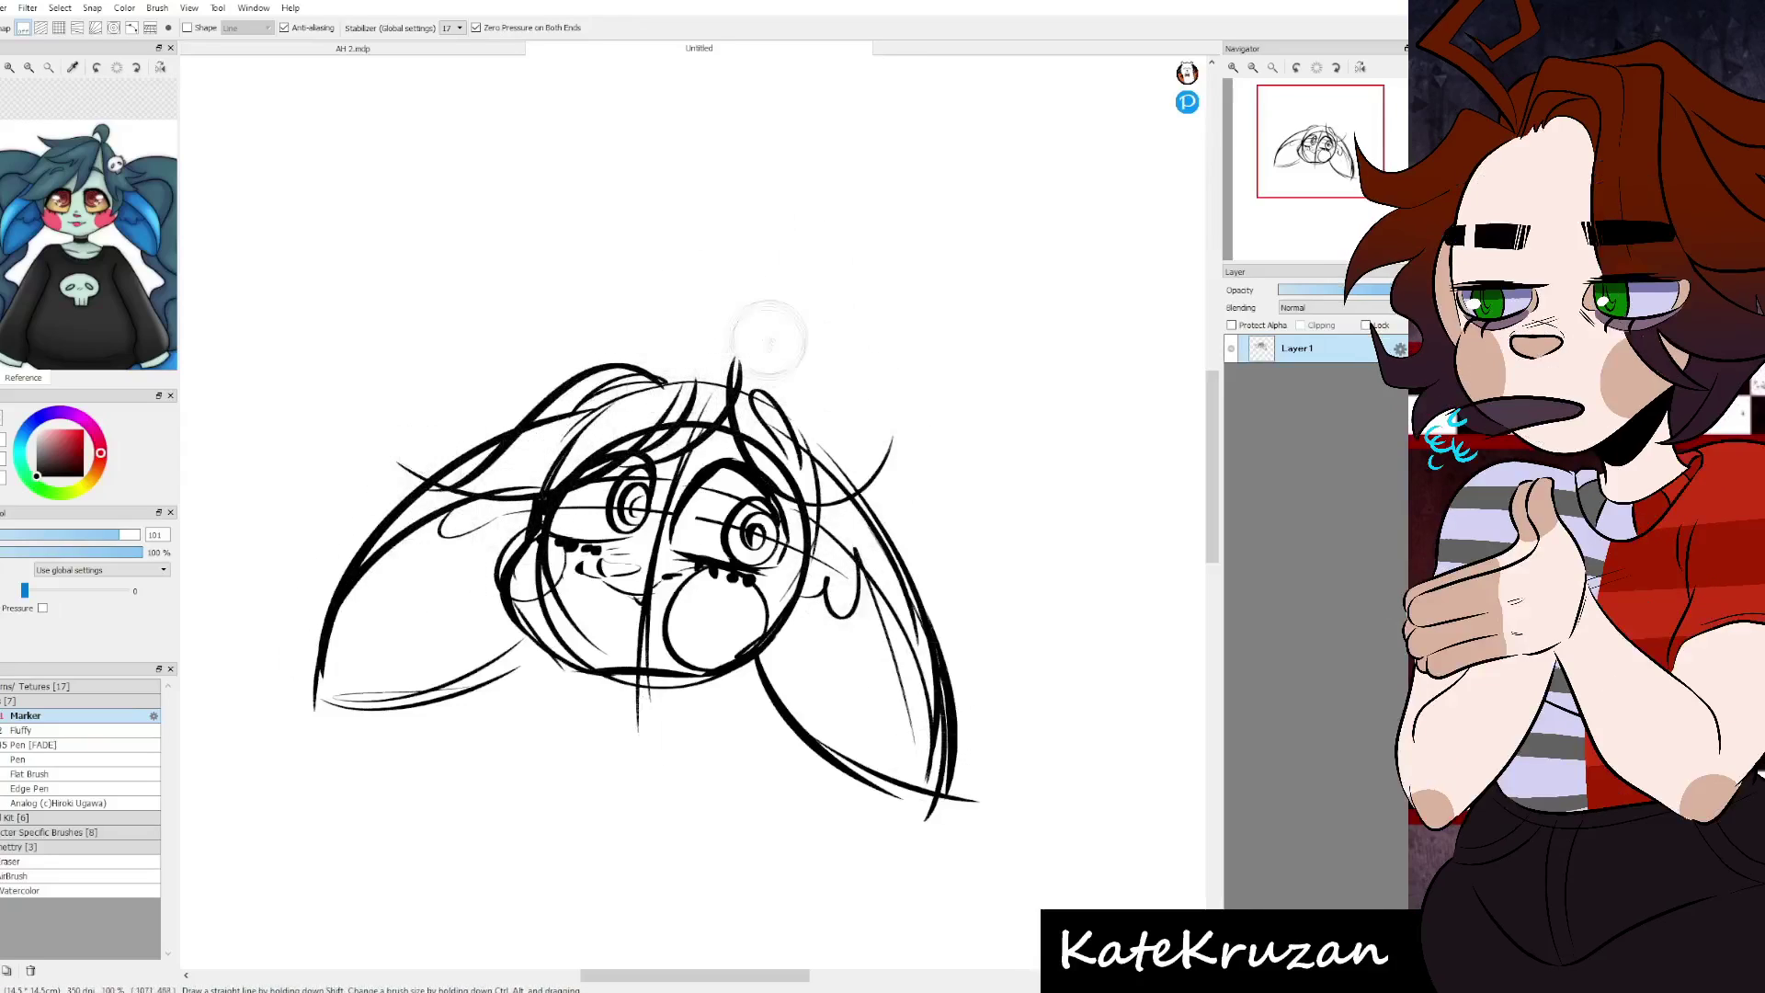
- Sketch the hair volume with flicked tufts above the head and pointed side strands, and refine the right cheek
mouse_move(719, 306)
mouse_down()
mouse_move(731, 368)
mouse_move(562, 230)
mouse_up()
drag(623, 308, 460, 404)
drag(779, 513, 832, 634)
drag(703, 615, 808, 552)
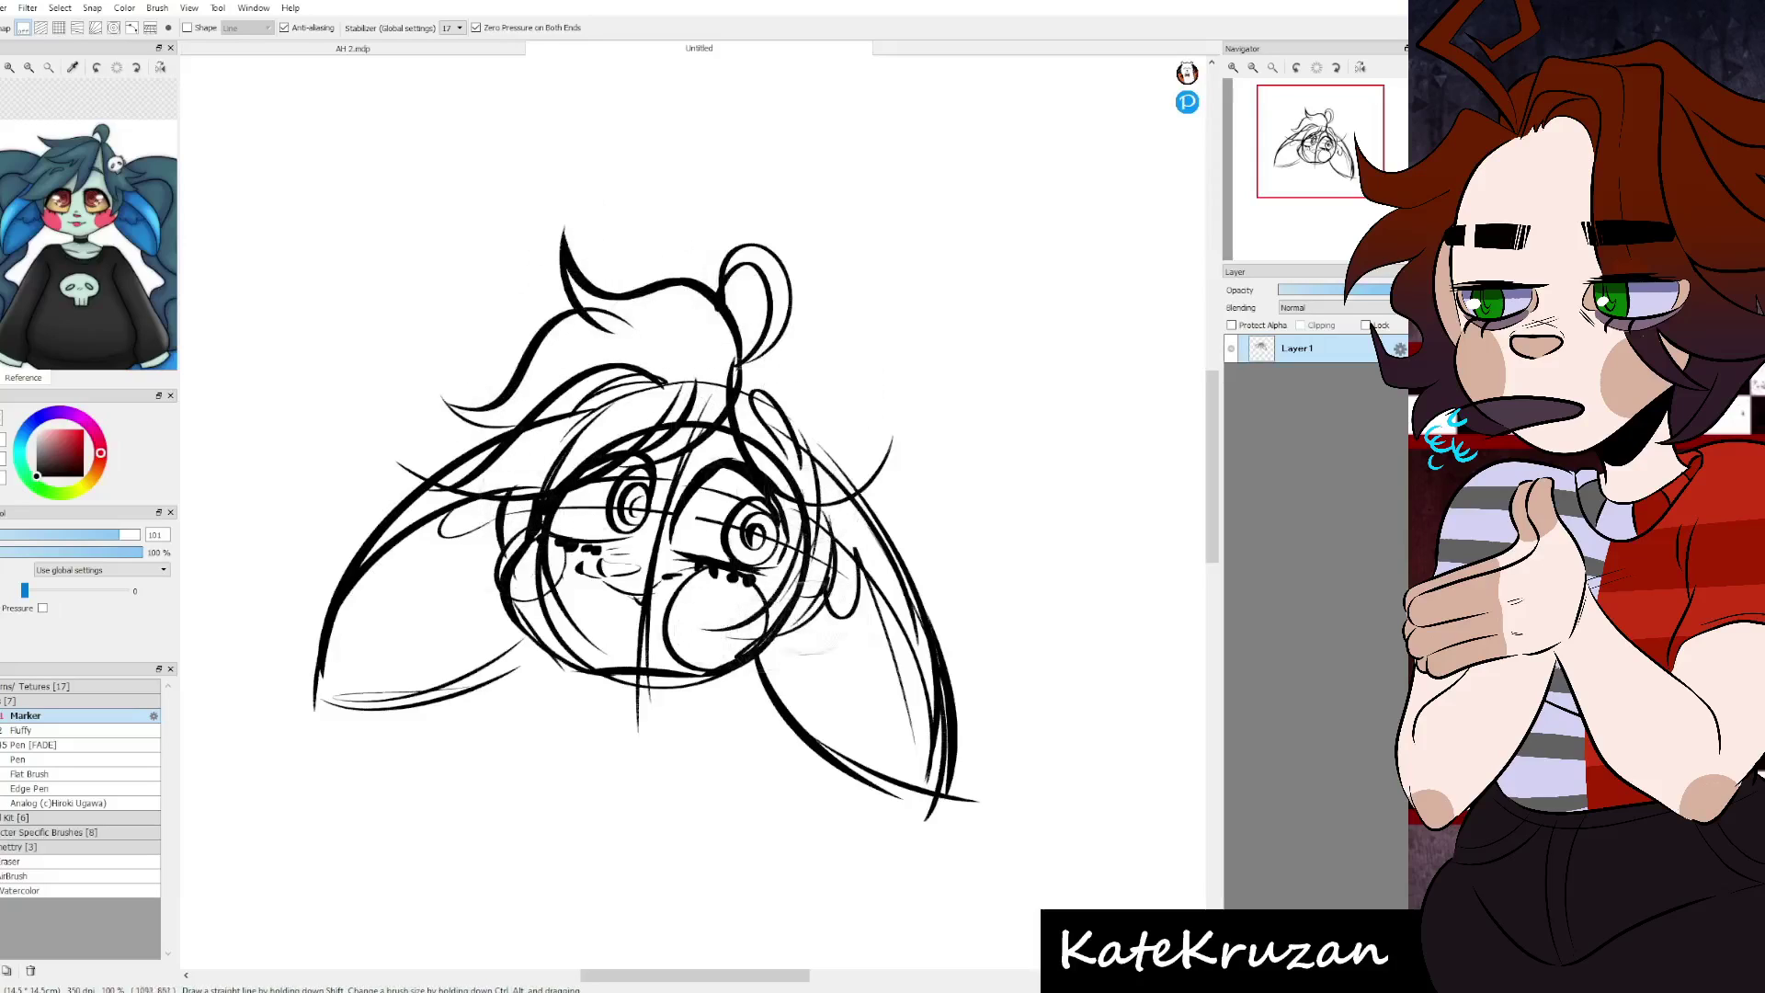
drag(759, 347, 828, 459)
drag(887, 448, 789, 505)
- Sketch the sloping shoulder and loose torso below the head, with one leg extending diagonally down to the left
scroll(643, 441, down, 3)
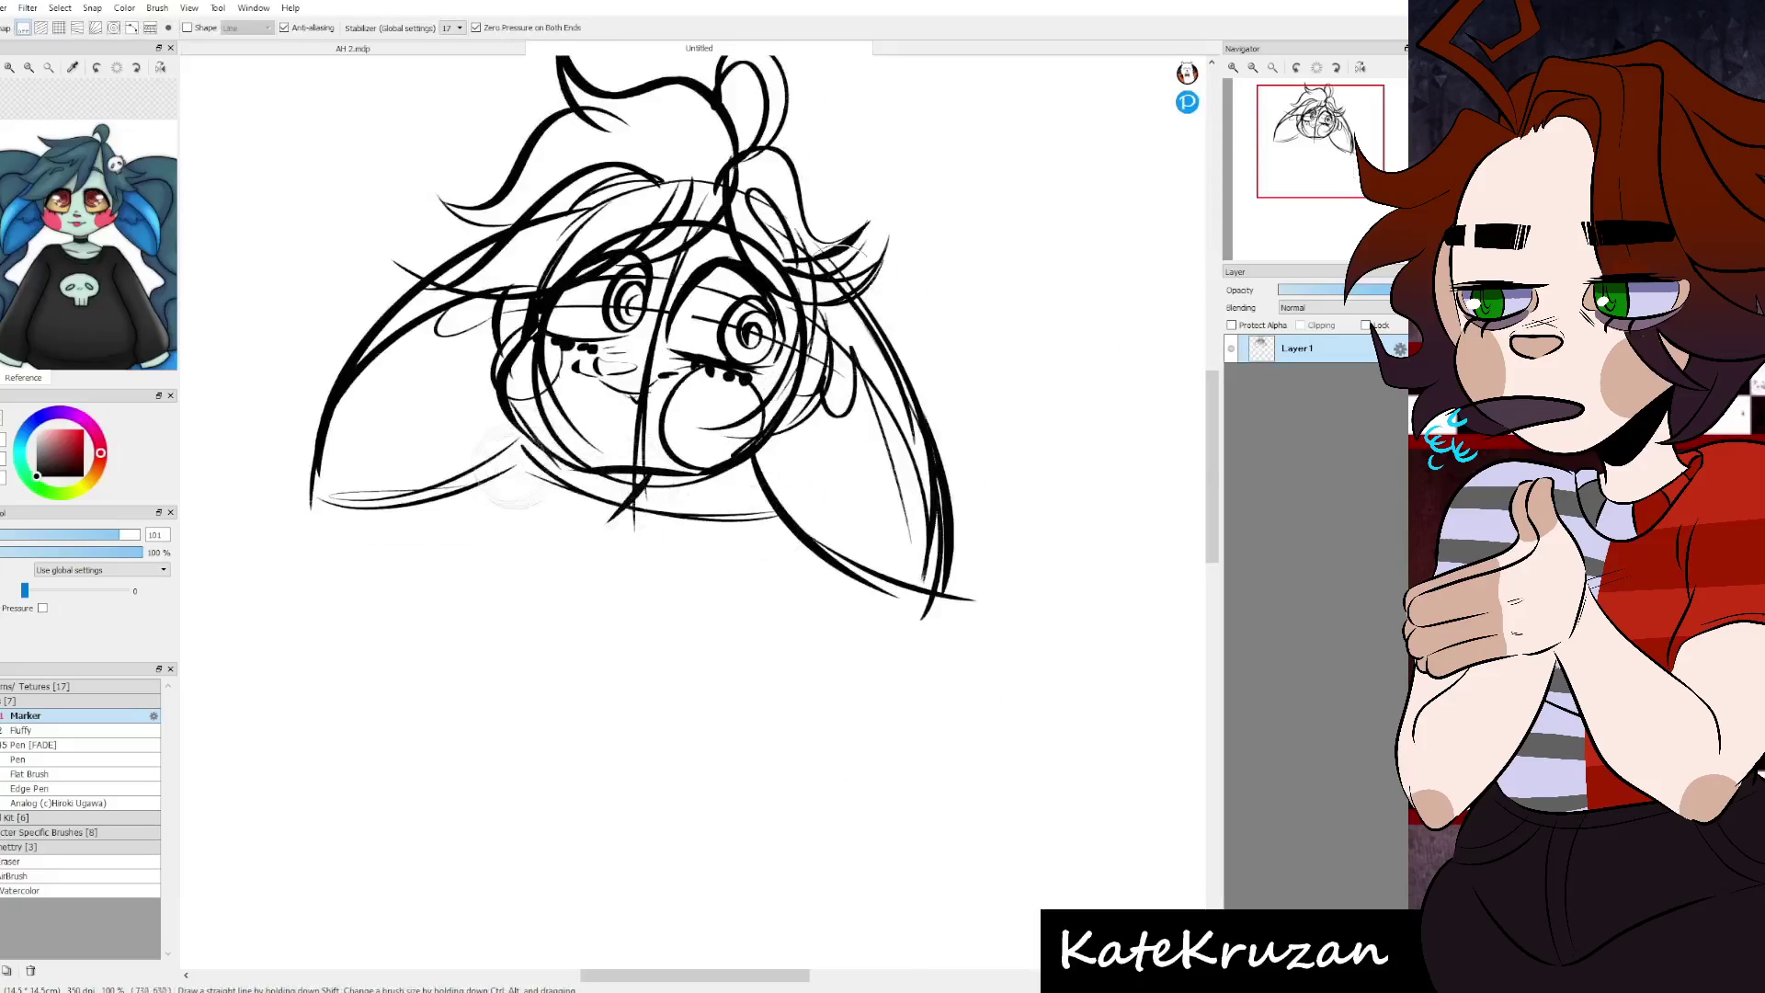
scroll(496, 483, down, 2)
drag(569, 281, 388, 418)
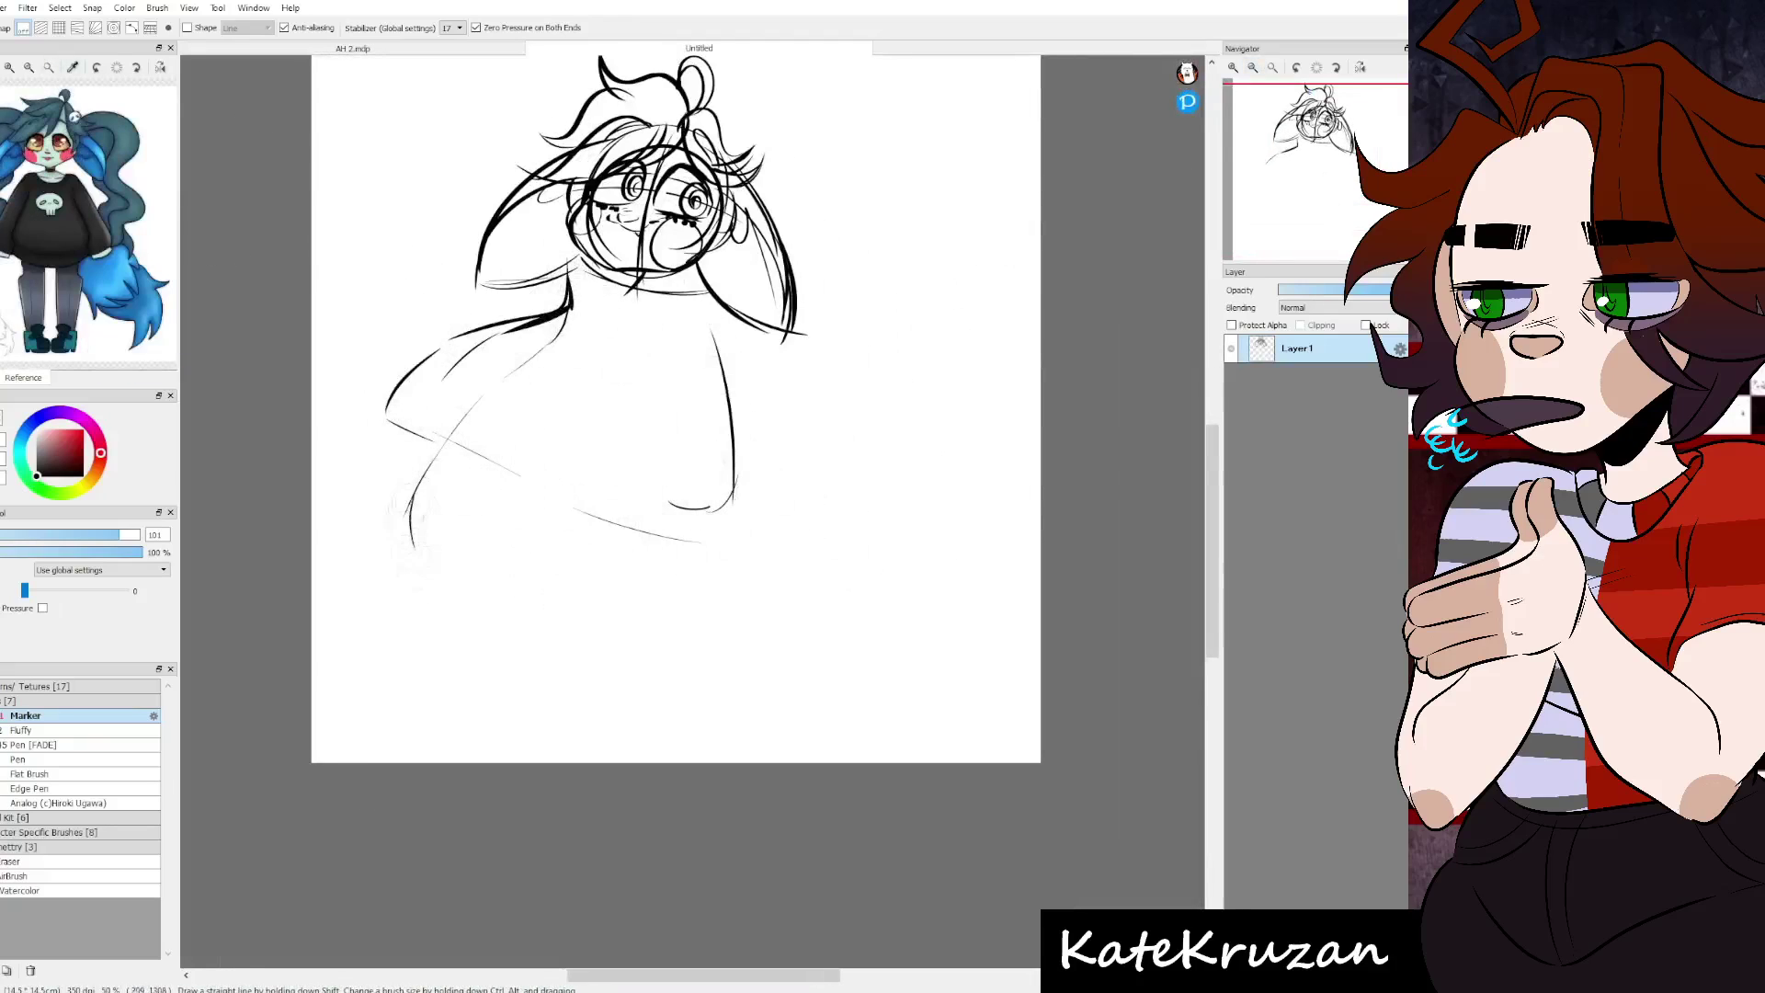
scroll(643, 413, down, 1)
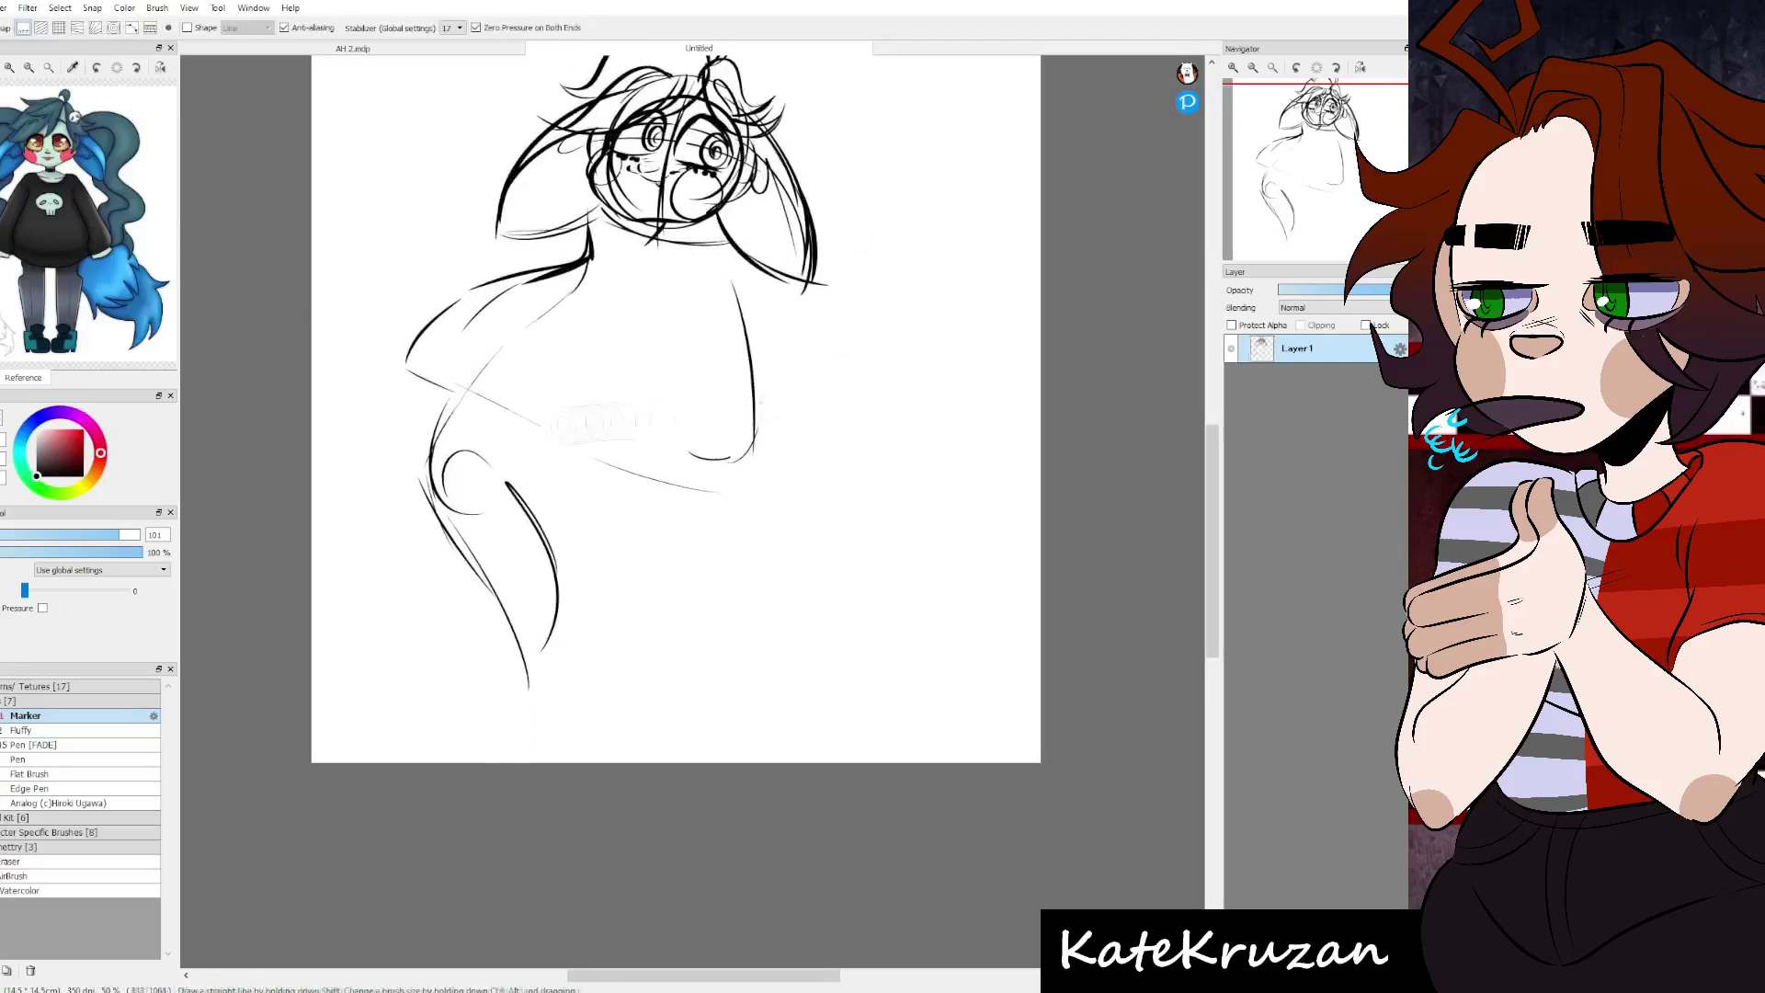
drag(546, 436, 361, 618)
drag(644, 413, 741, 395)
drag(405, 684, 579, 634)
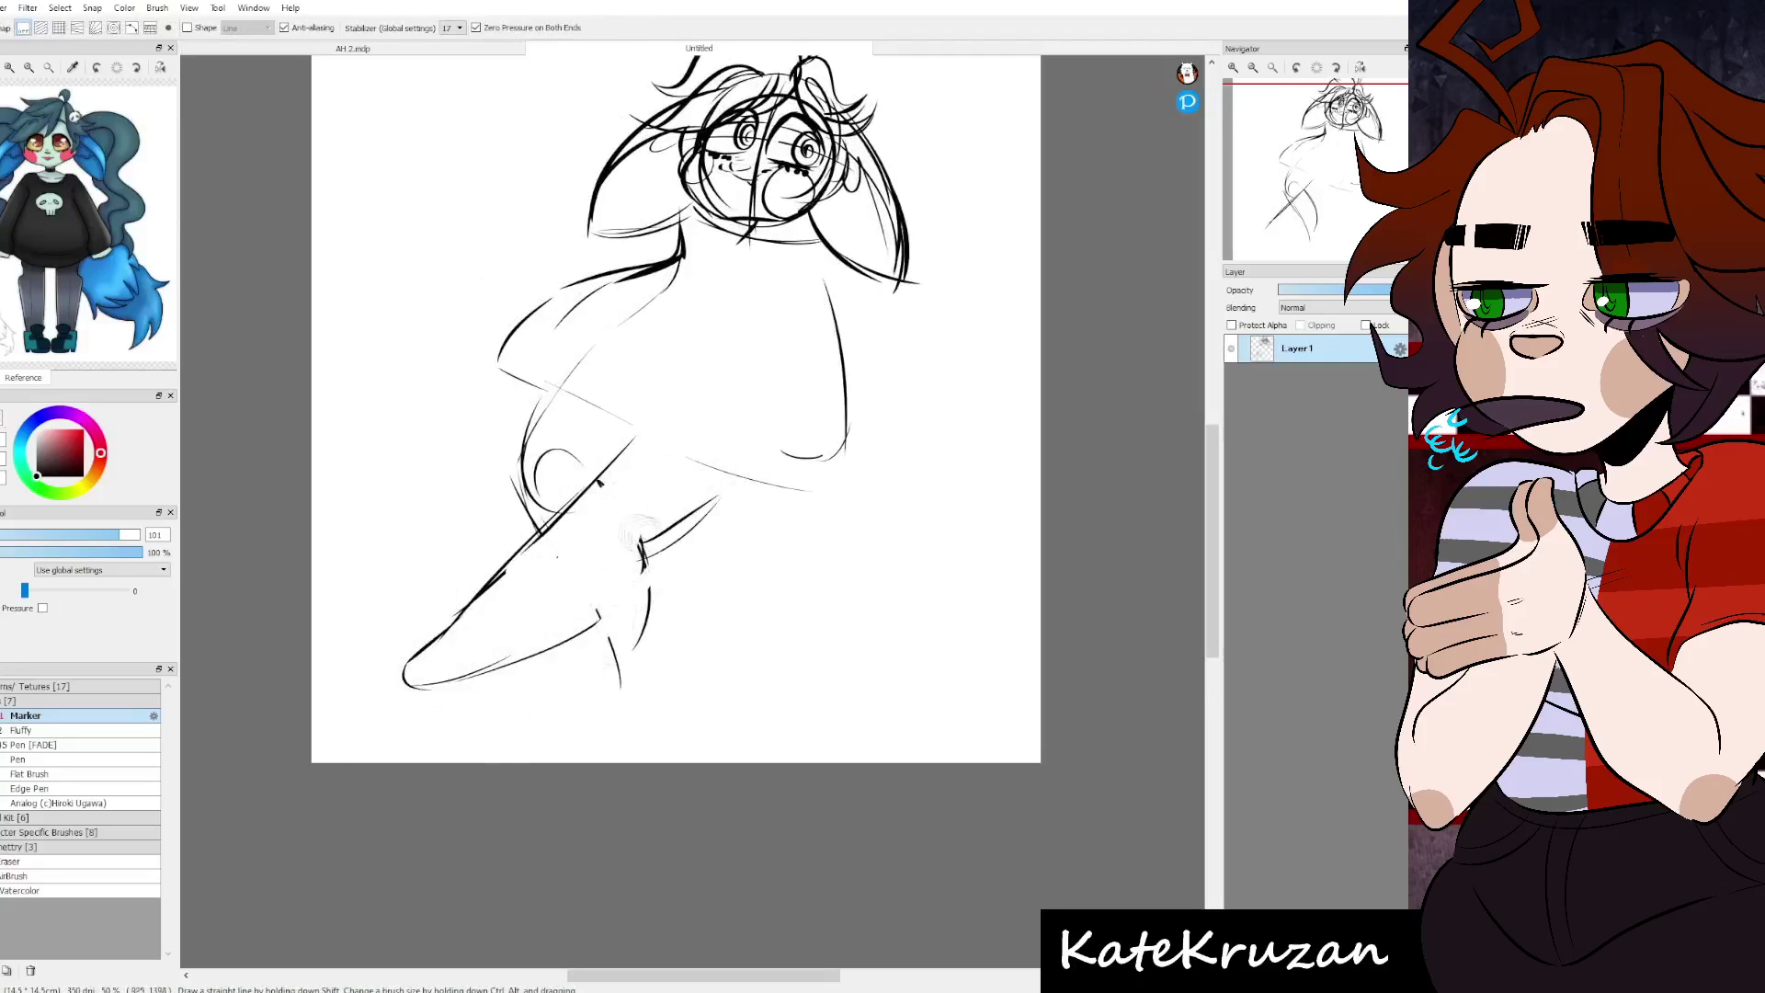
- Sketch the oversized shirt's curved hem and right side, and outline the second lower leg
scroll(676, 460, up, 2)
drag(772, 625, 510, 508)
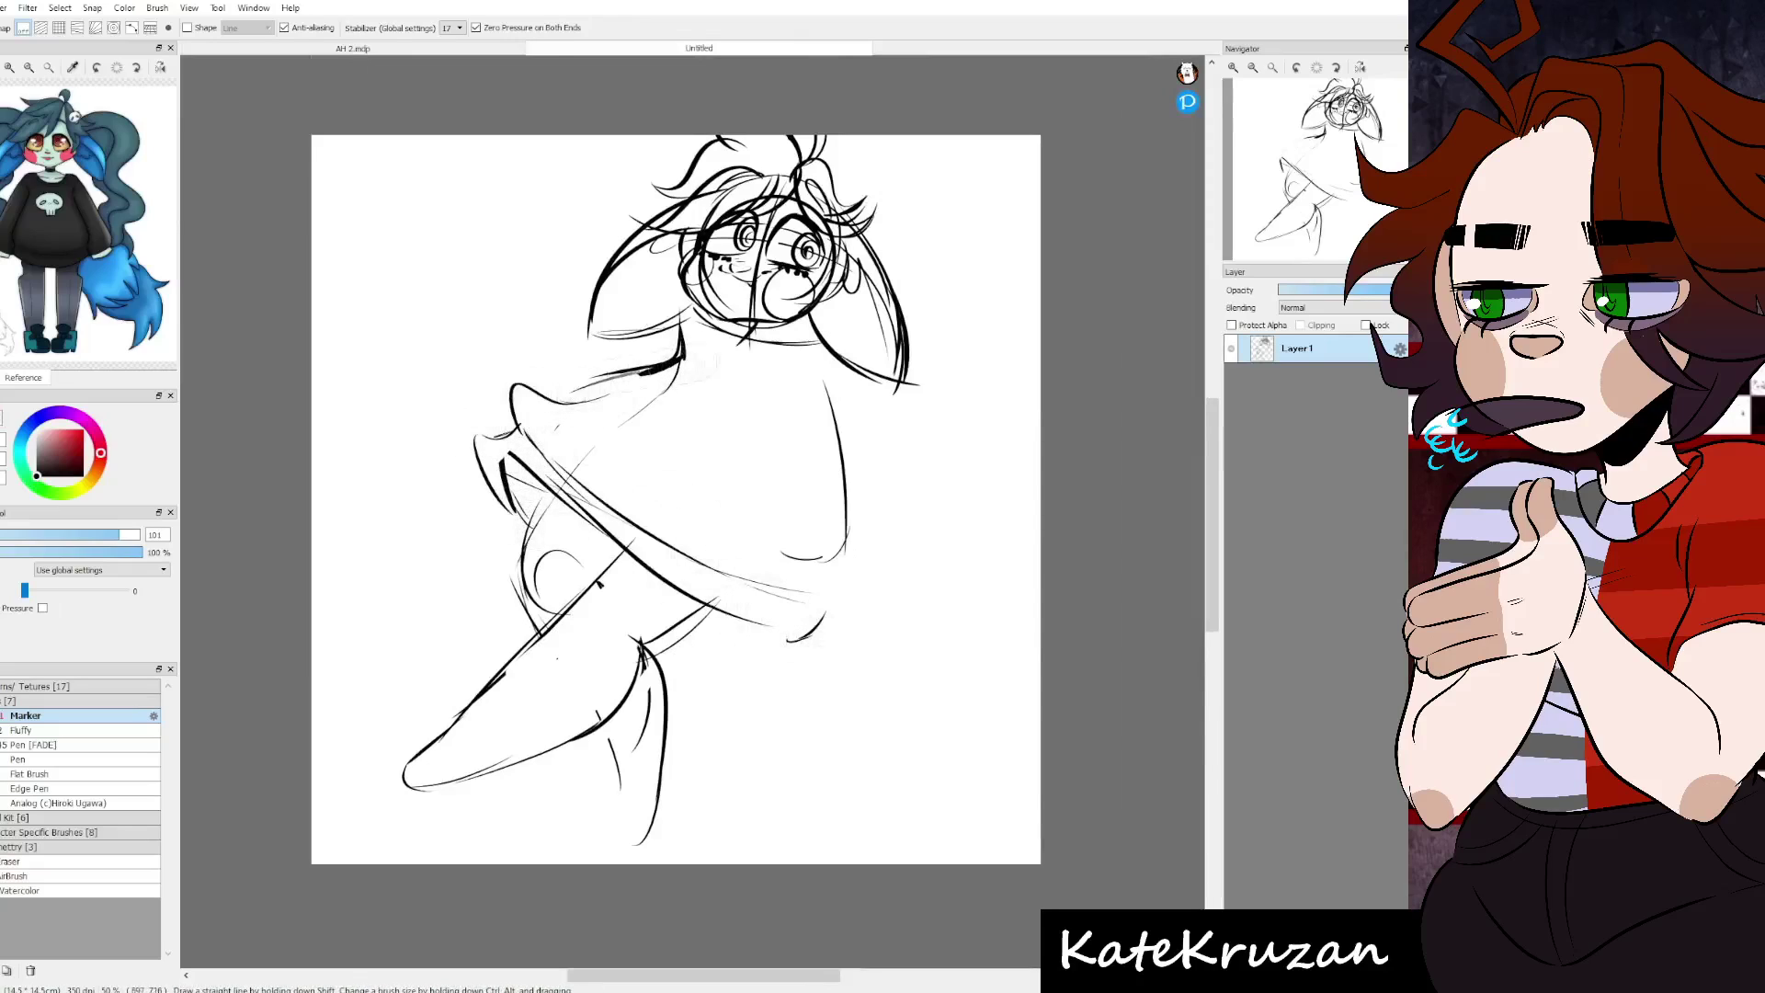
mouse_move(708, 400)
mouse_down()
mouse_move(830, 455)
mouse_move(864, 598)
mouse_up()
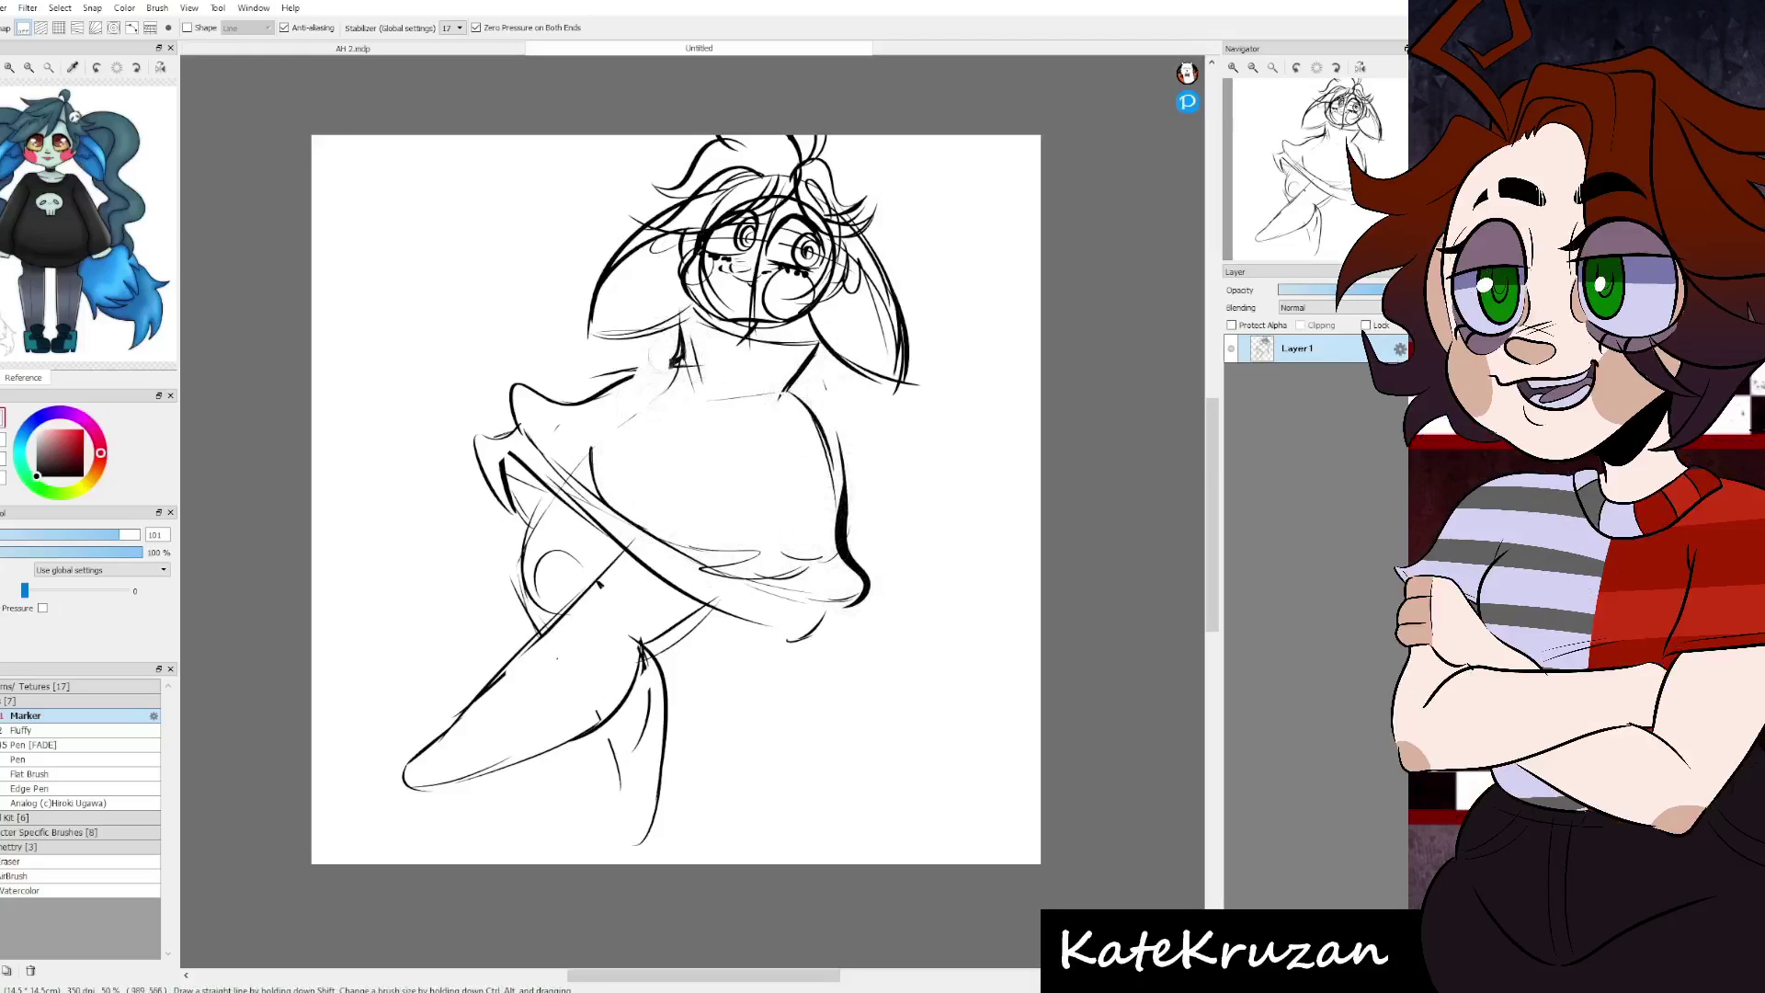
scroll(708, 370, up, 1)
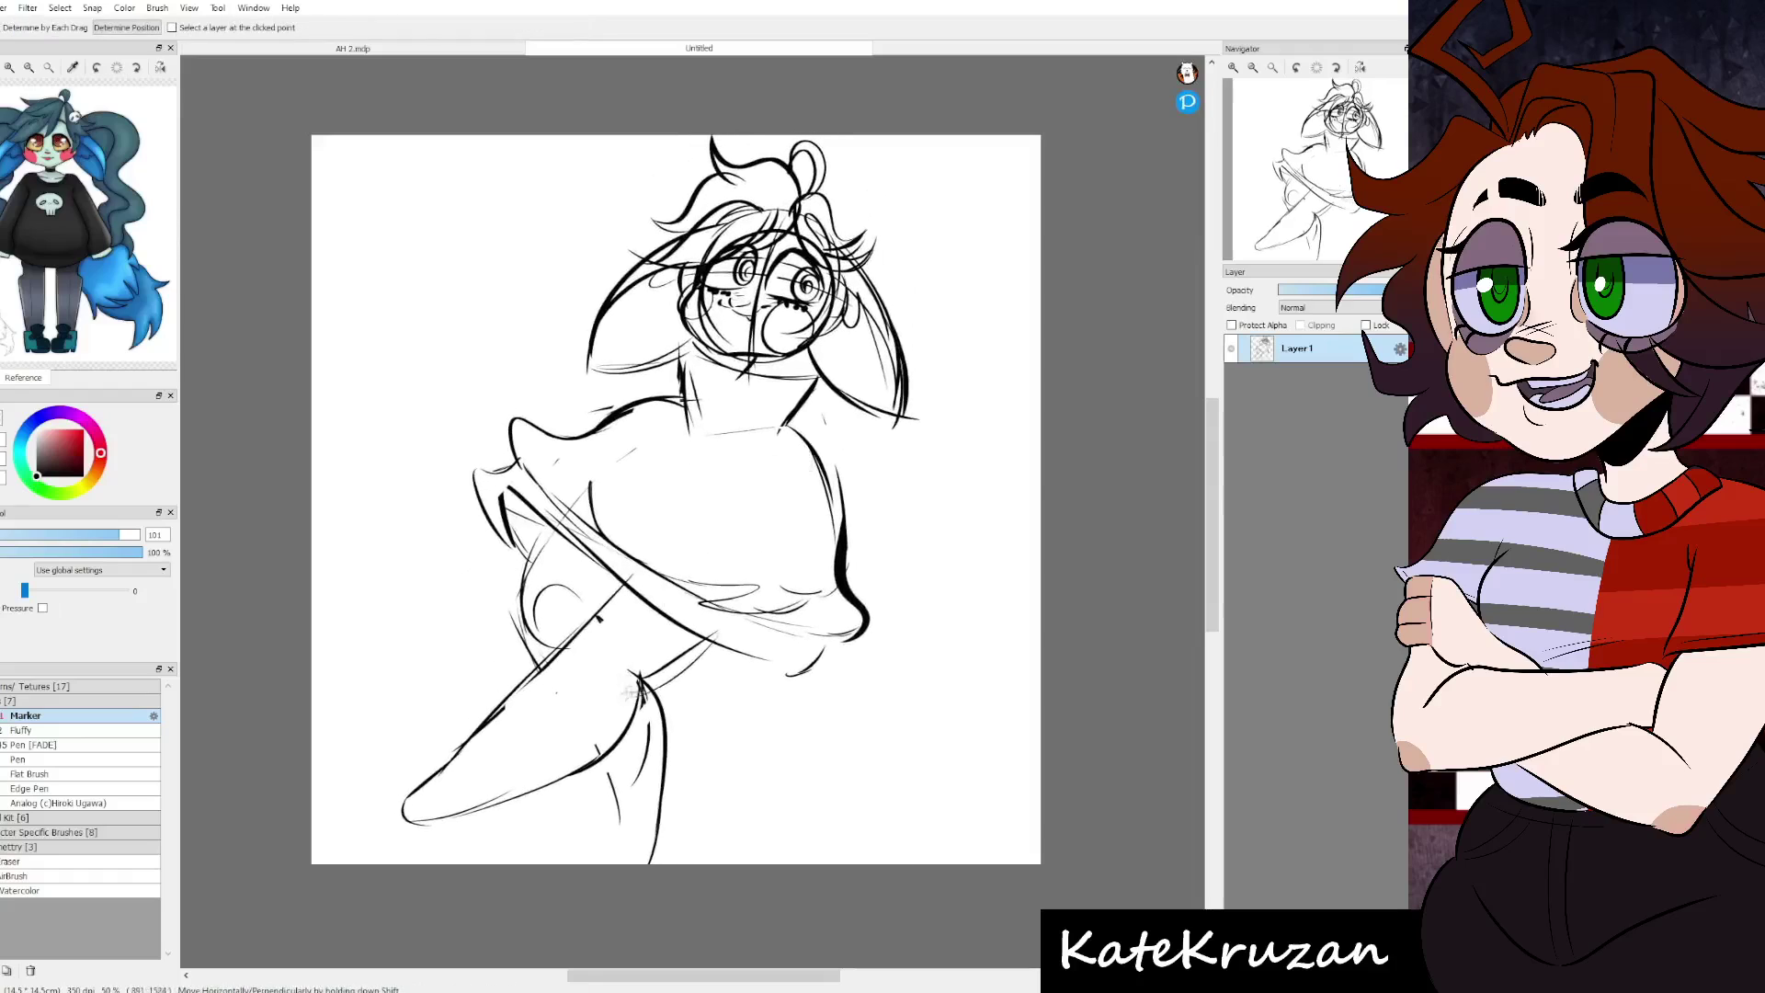
drag(602, 756, 537, 838)
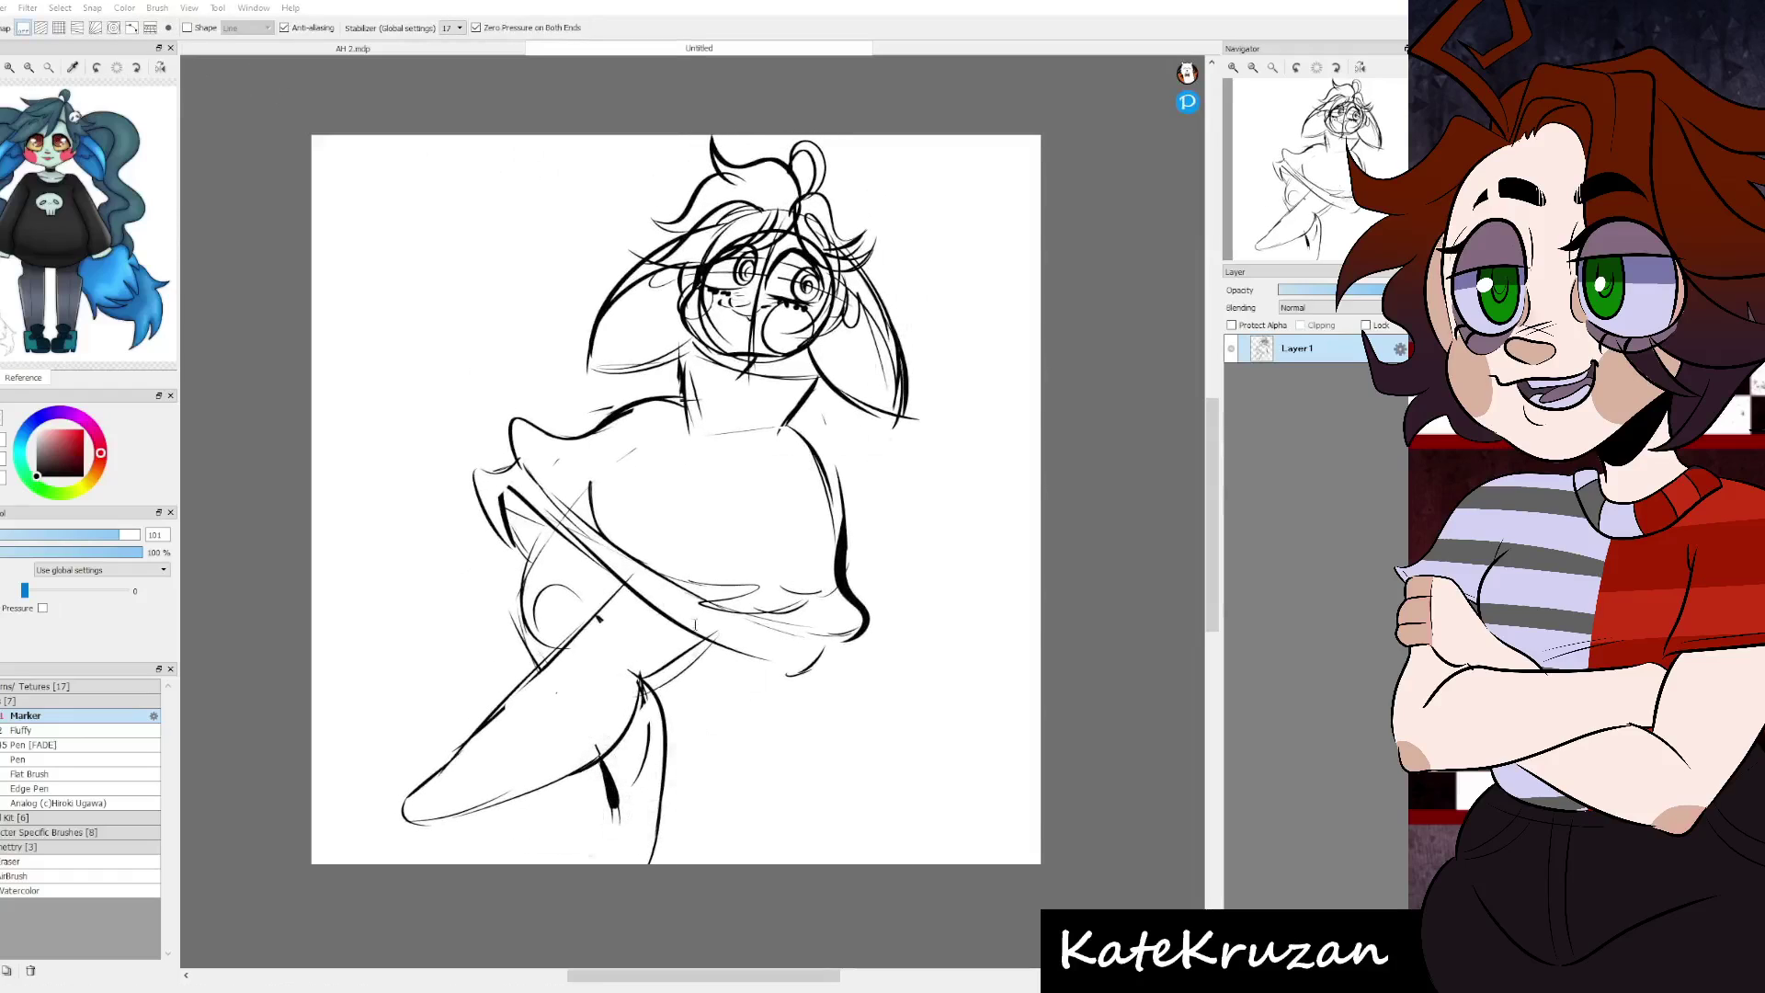
- Sketch the wide sleeves on both arms, with the left arm raised and its hand showing
scroll(607, 781, down, 1)
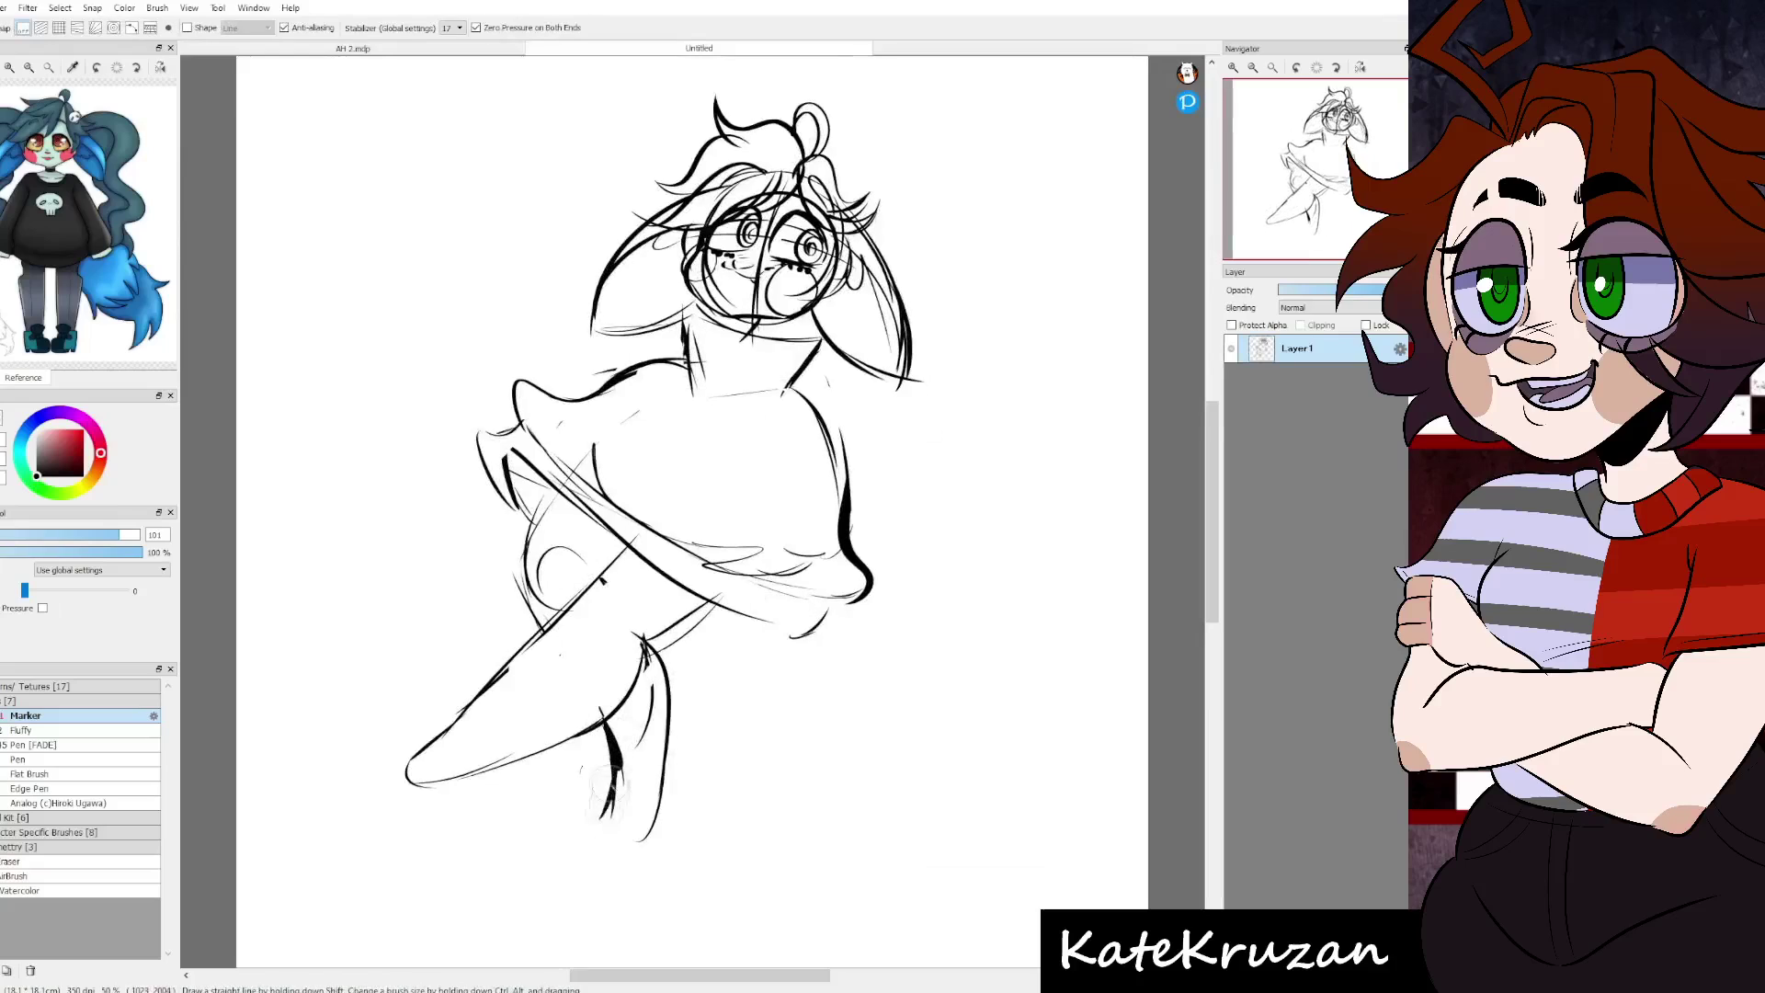
drag(832, 377, 999, 490)
drag(1013, 541, 882, 611)
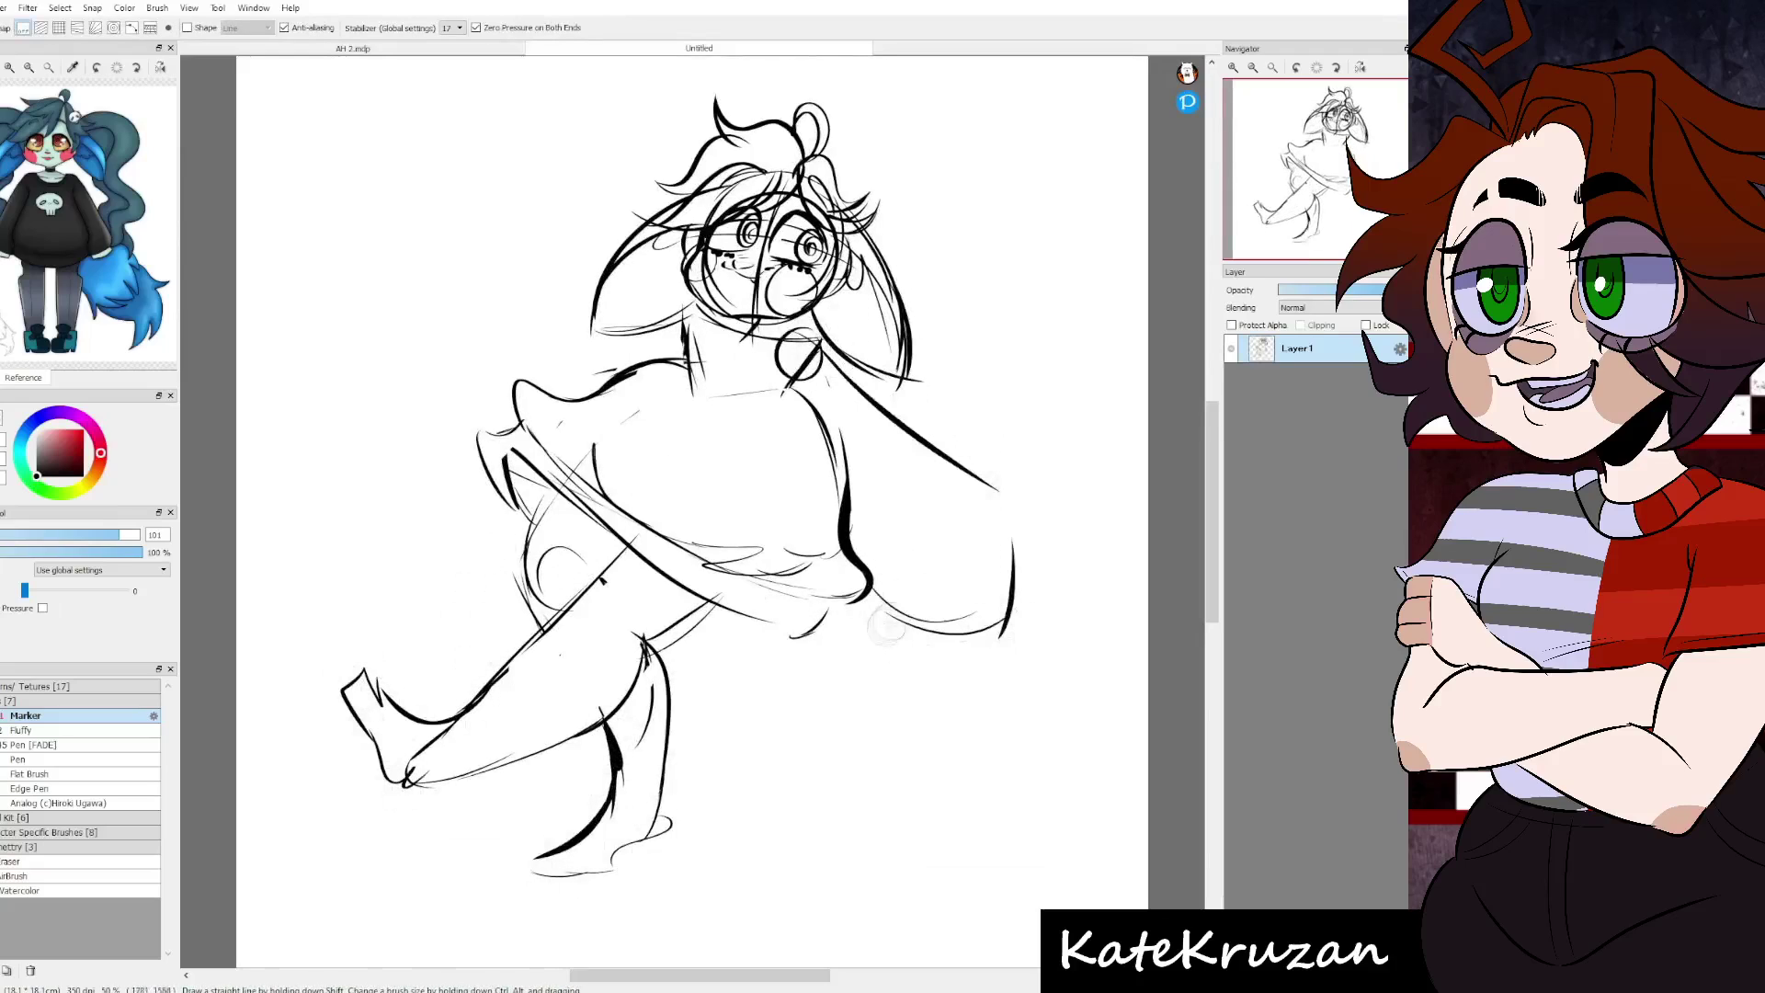
drag(464, 280, 469, 400)
drag(440, 213, 406, 297)
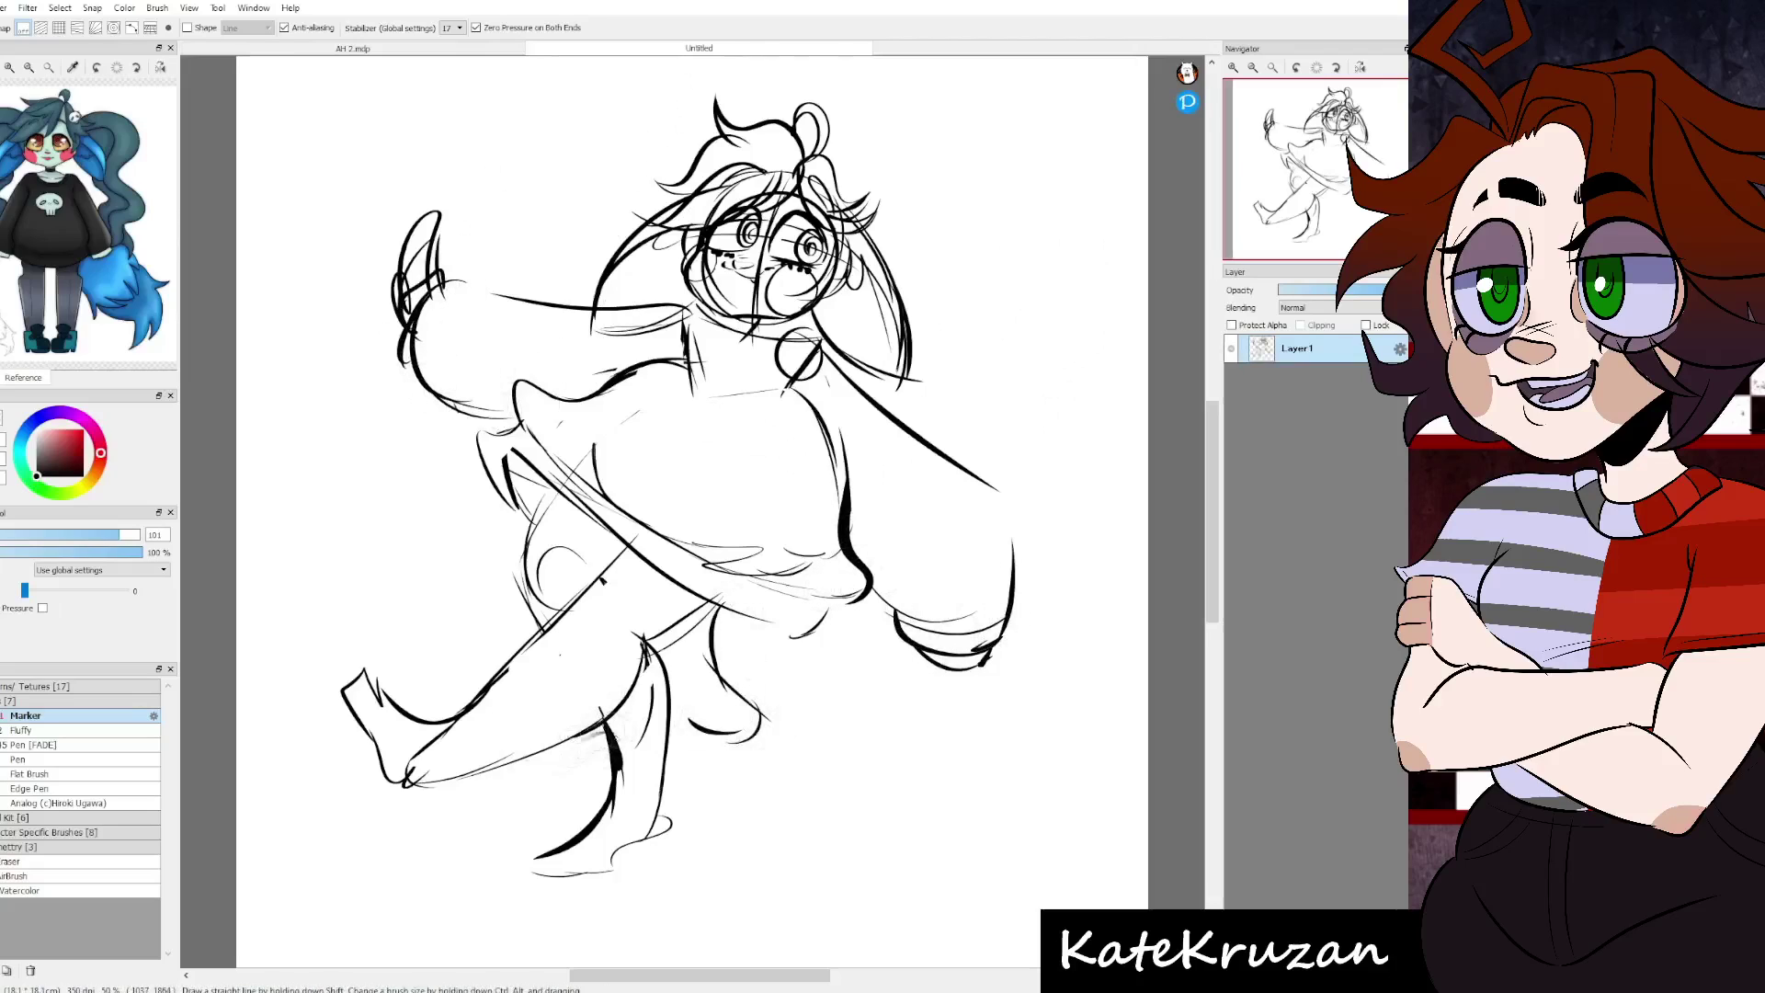
- Sketch the large bushy tail behind the legs and move the whole sketch down and to the left
drag(602, 735, 432, 850)
drag(634, 864, 975, 827)
drag(974, 671, 1057, 813)
key(v)
drag(1004, 327, 962, 394)
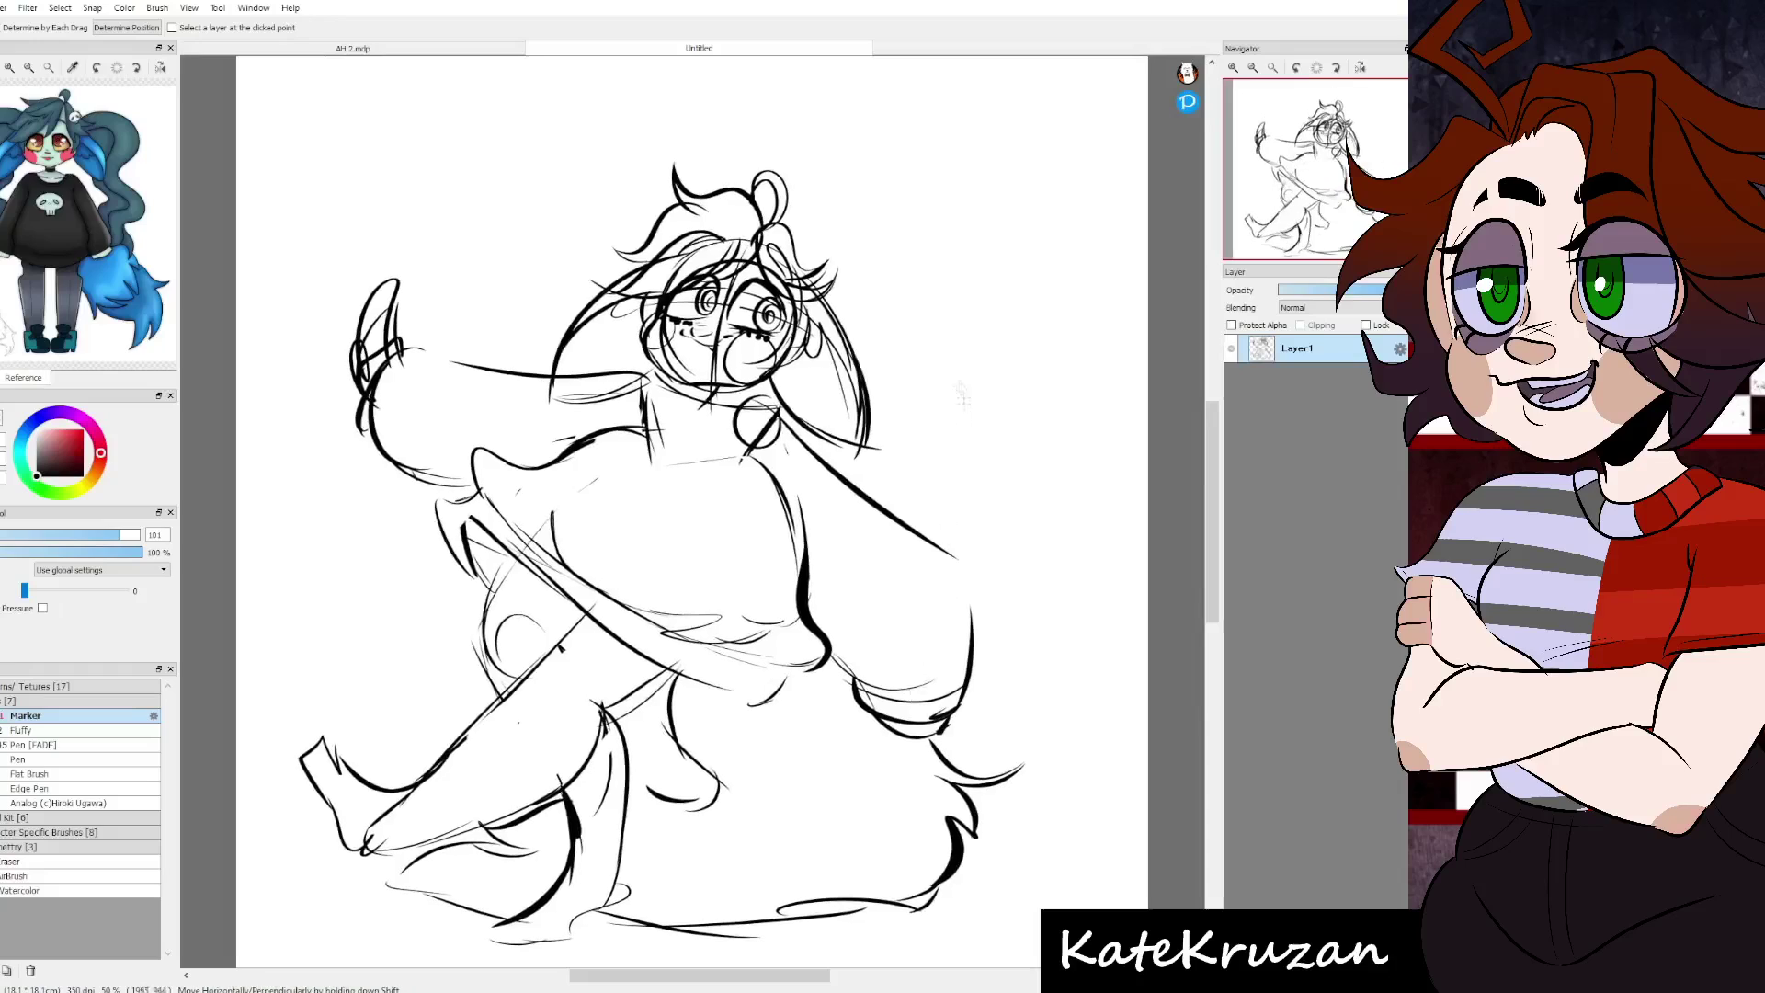
- Sketch long wavy pigtails with inner strand lines on both sides of the head, plus jagged fur marks across the tail
key(b)
mouse_move(784, 207)
mouse_down()
mouse_move(965, 259)
mouse_move(897, 375)
mouse_up()
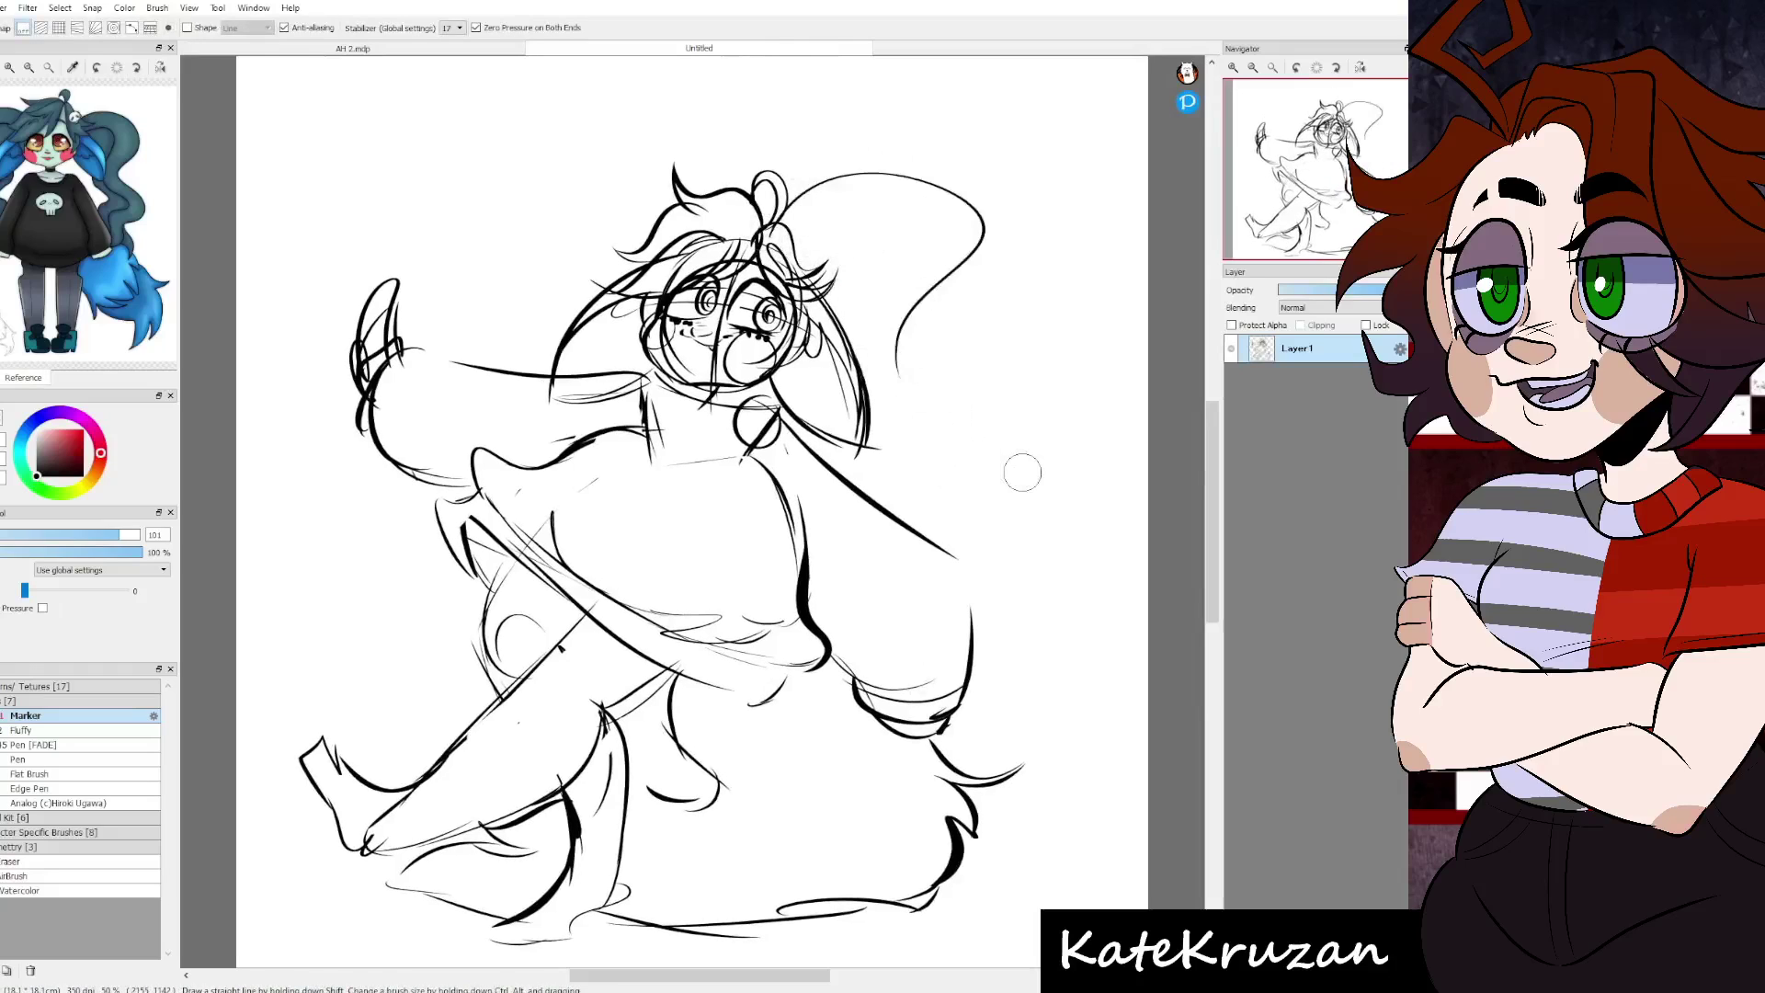
key(ctrl+z)
drag(790, 230, 1044, 561)
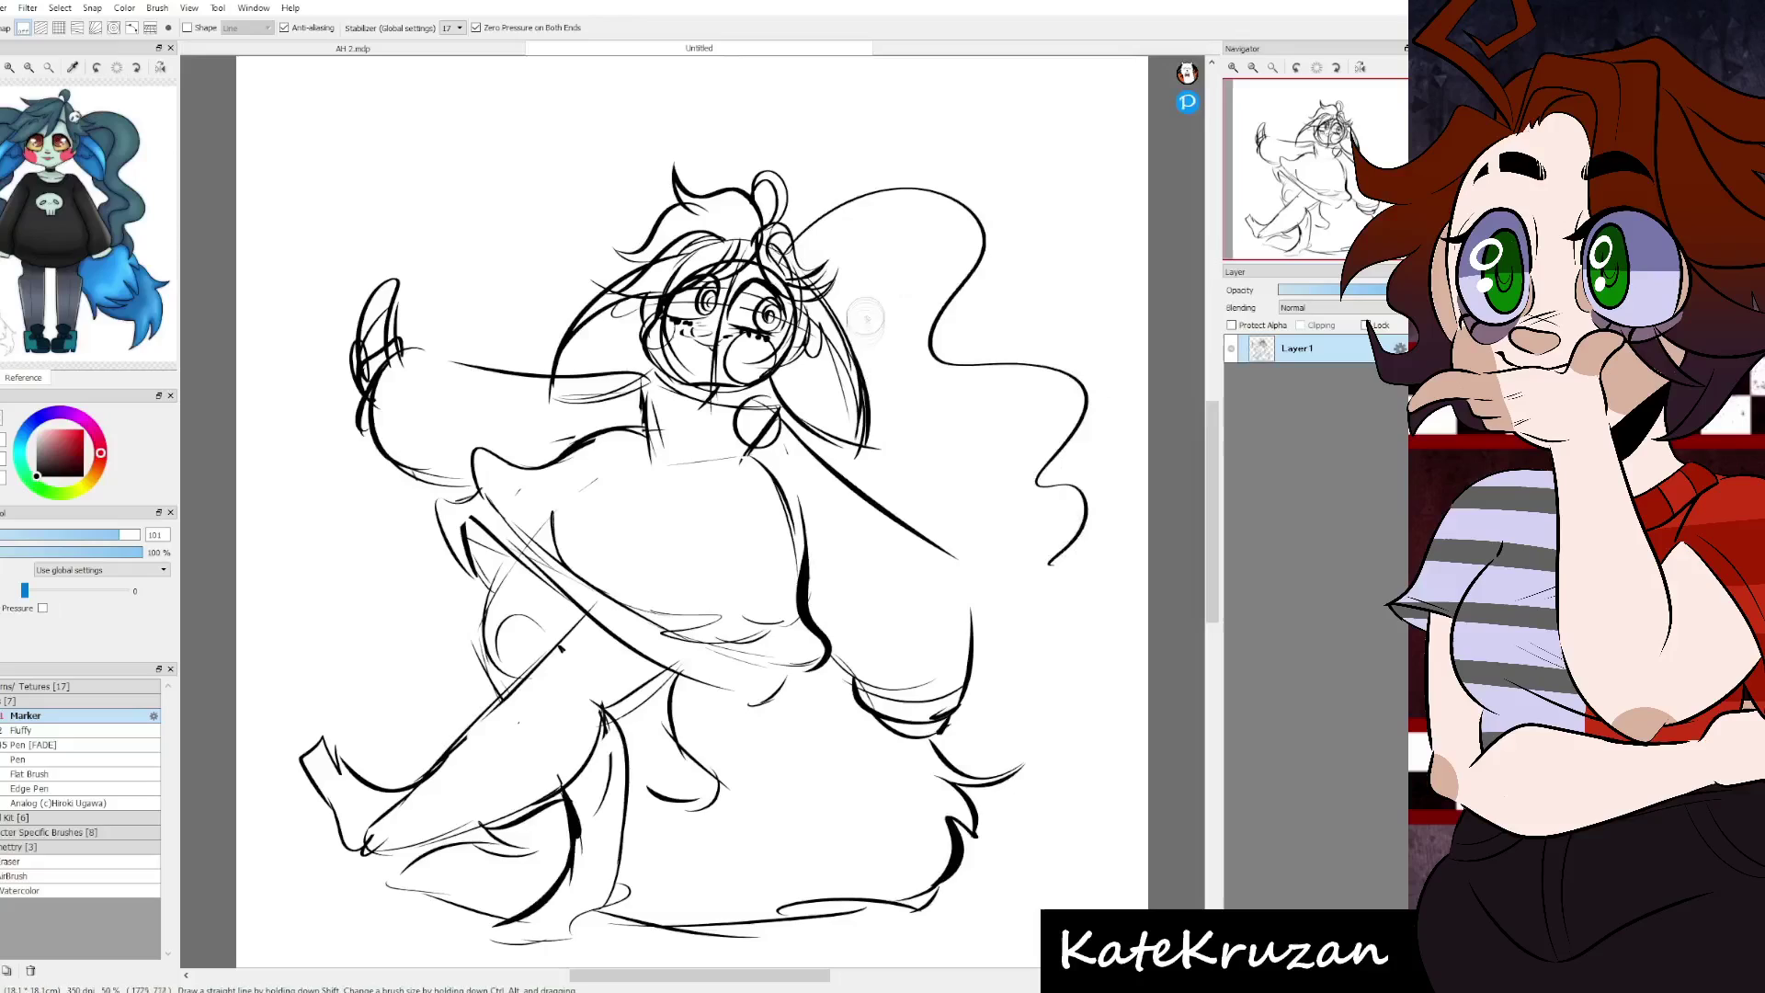
mouse_move(855, 450)
mouse_down()
mouse_move(956, 542)
mouse_move(1052, 556)
mouse_up()
drag(685, 209, 455, 365)
key(ctrl+z)
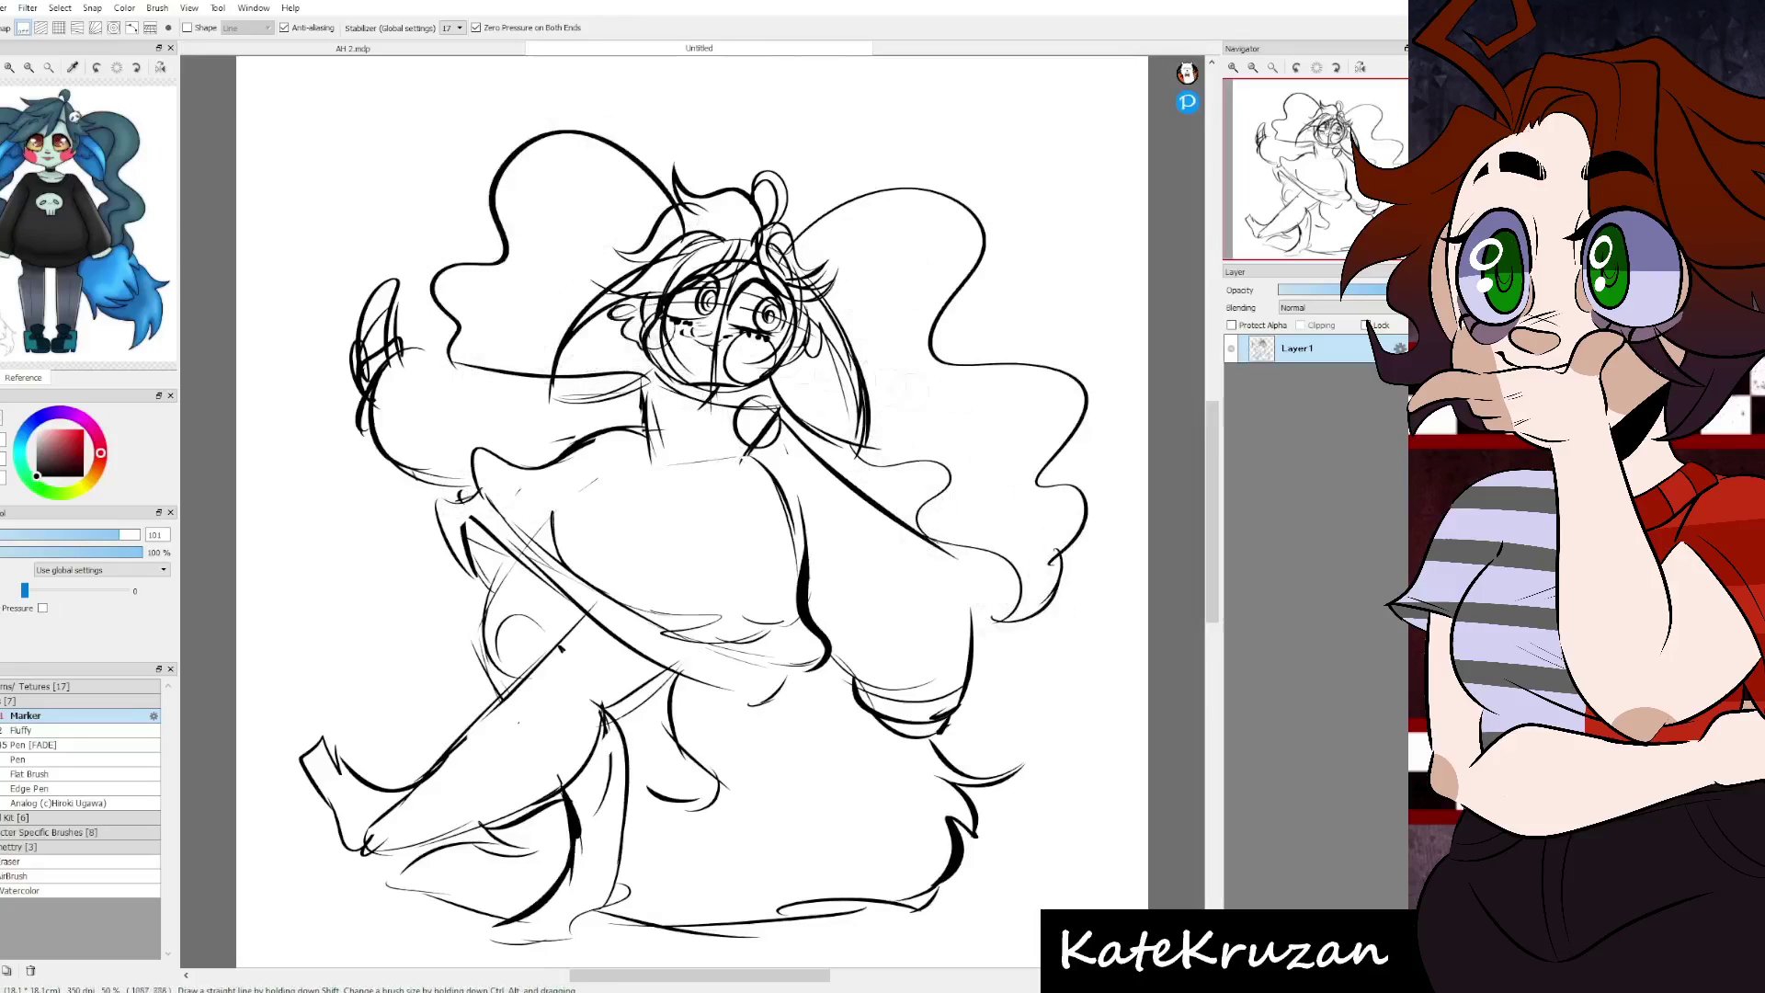
drag(985, 459, 1007, 578)
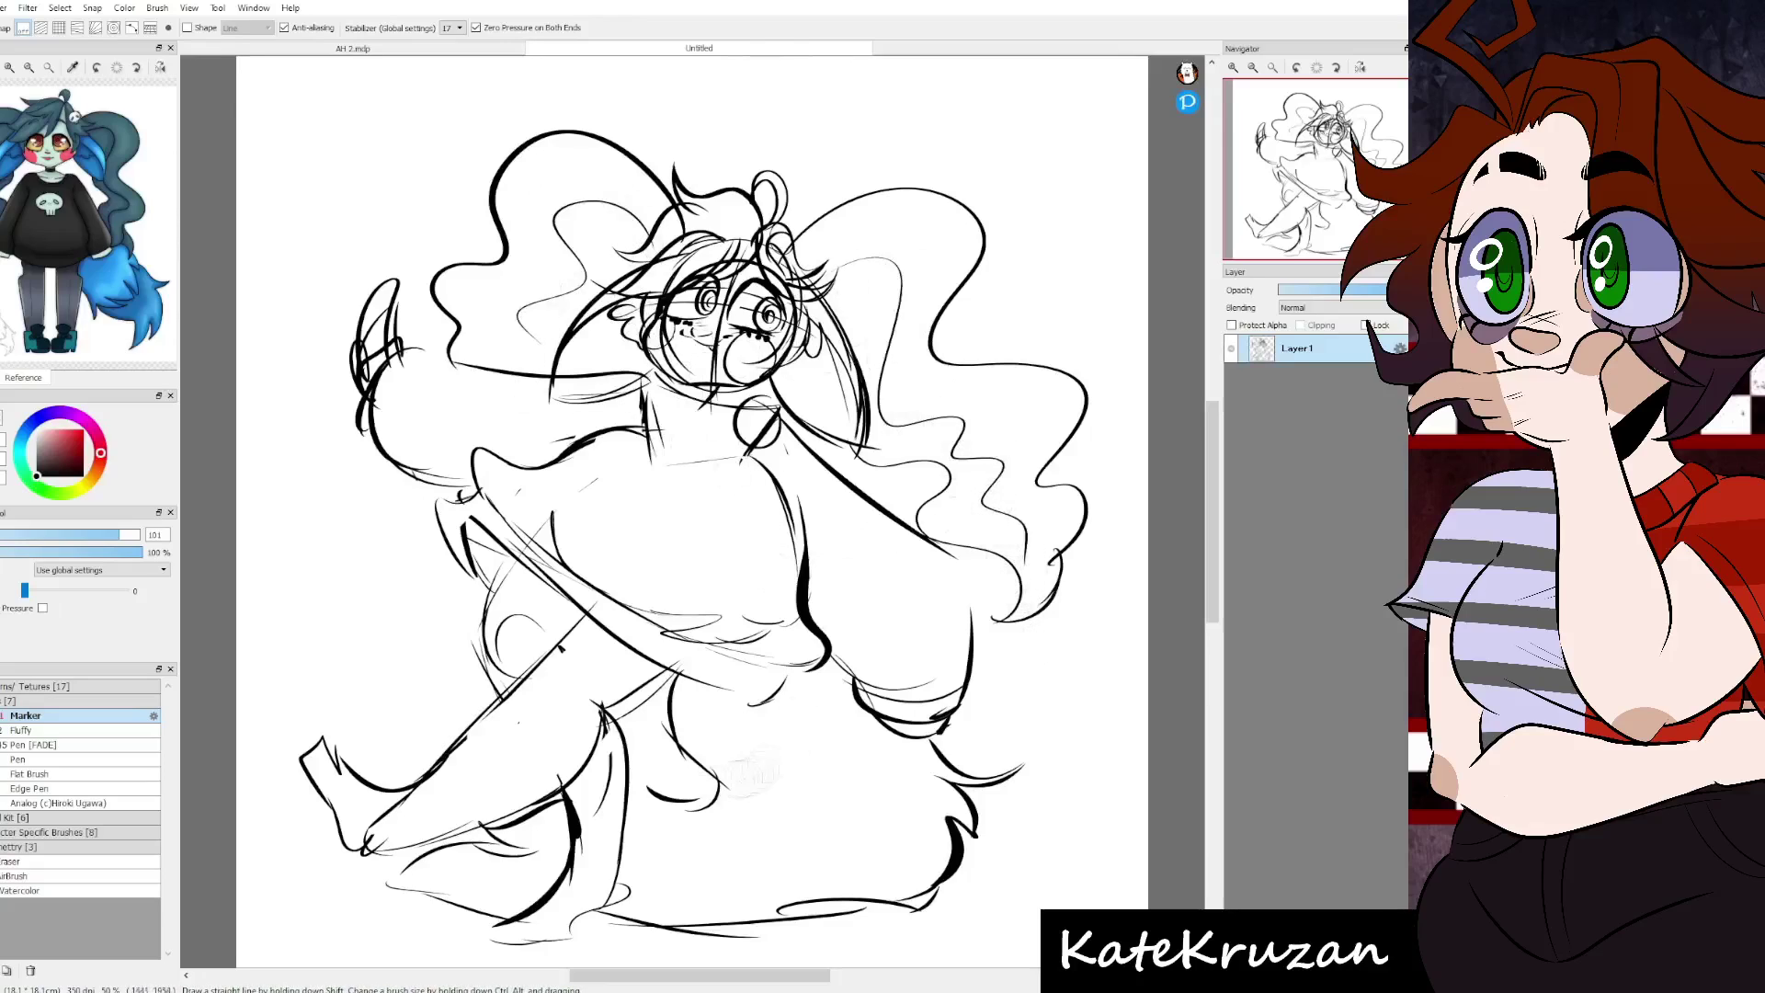
drag(708, 729, 906, 765)
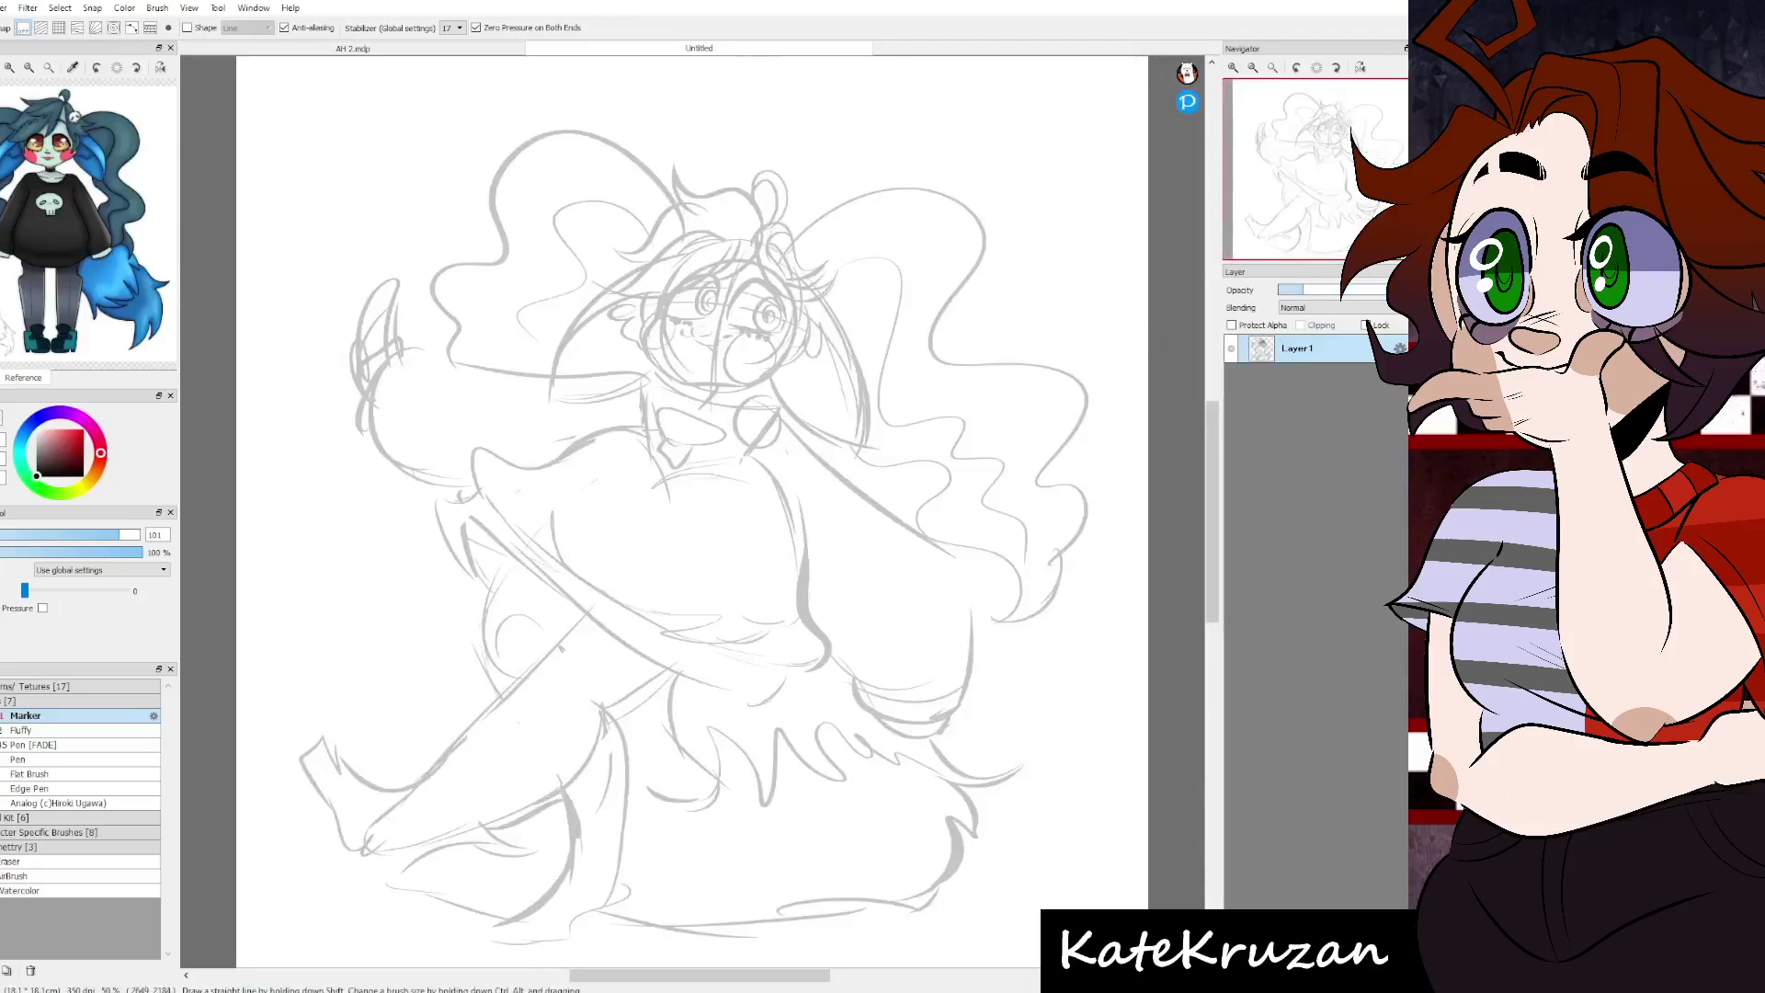
- Fade the sketch layer to a light grey guide and add a new layer above it for the line art
key(ctrl+shift+n)
key(v)
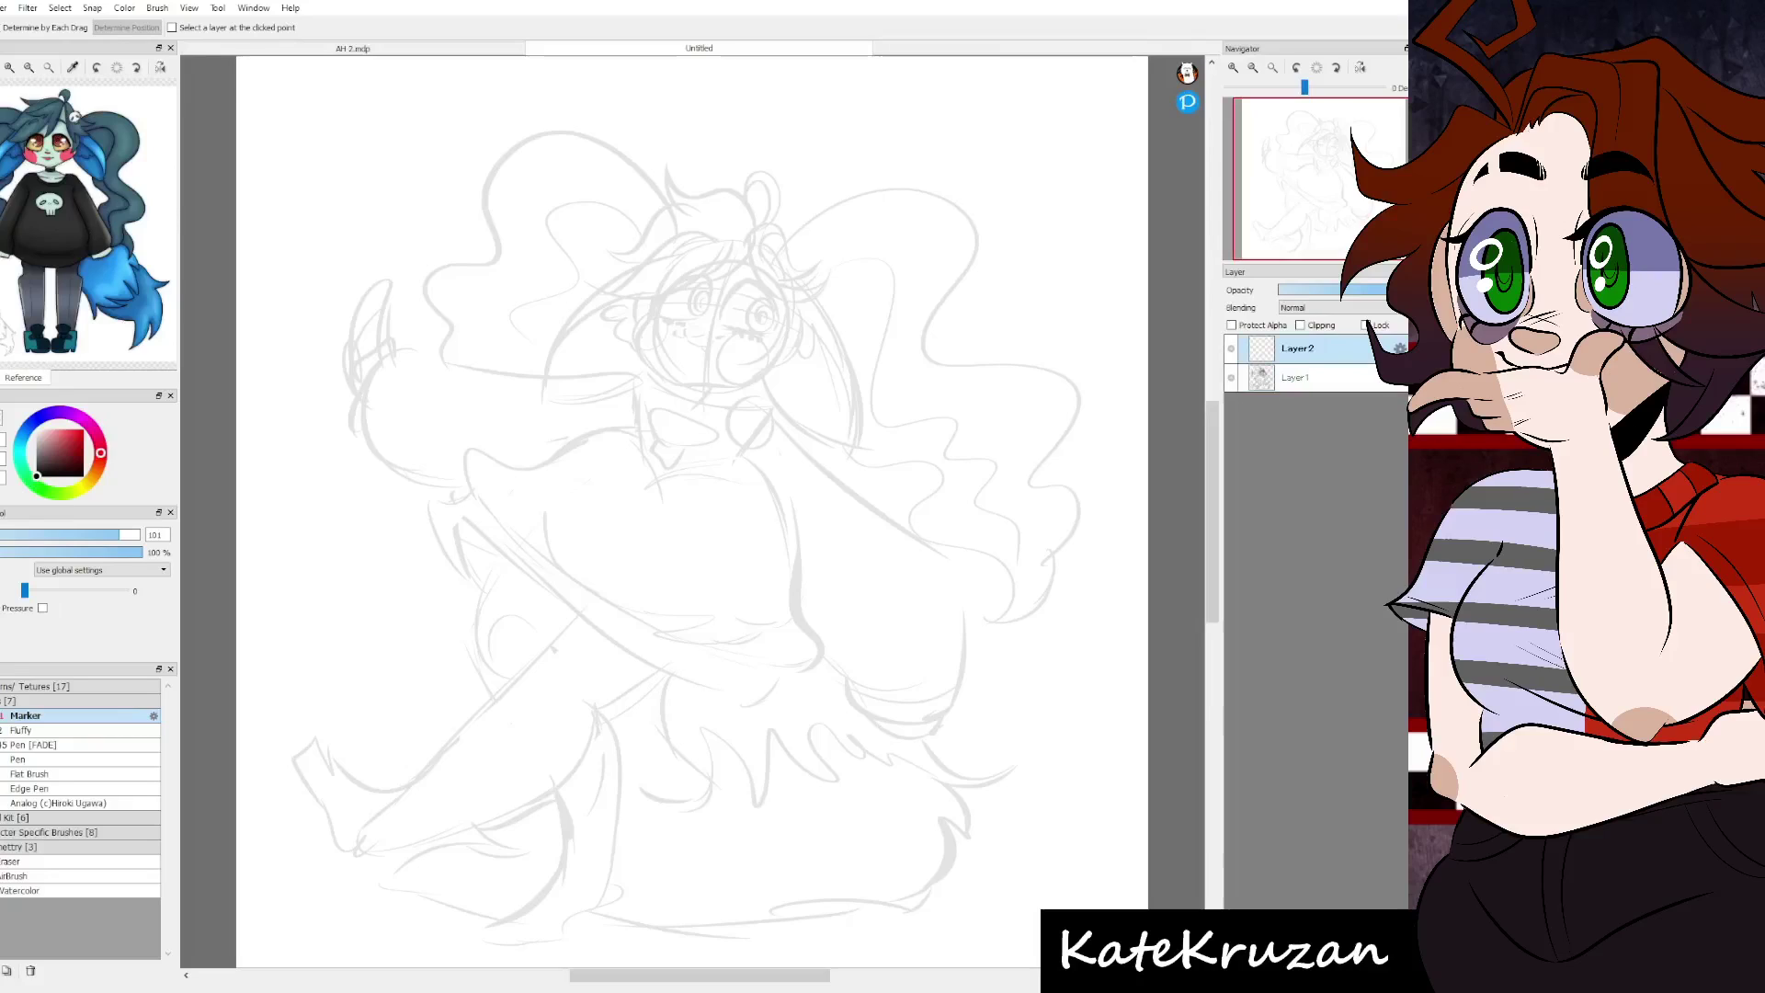
key(n)
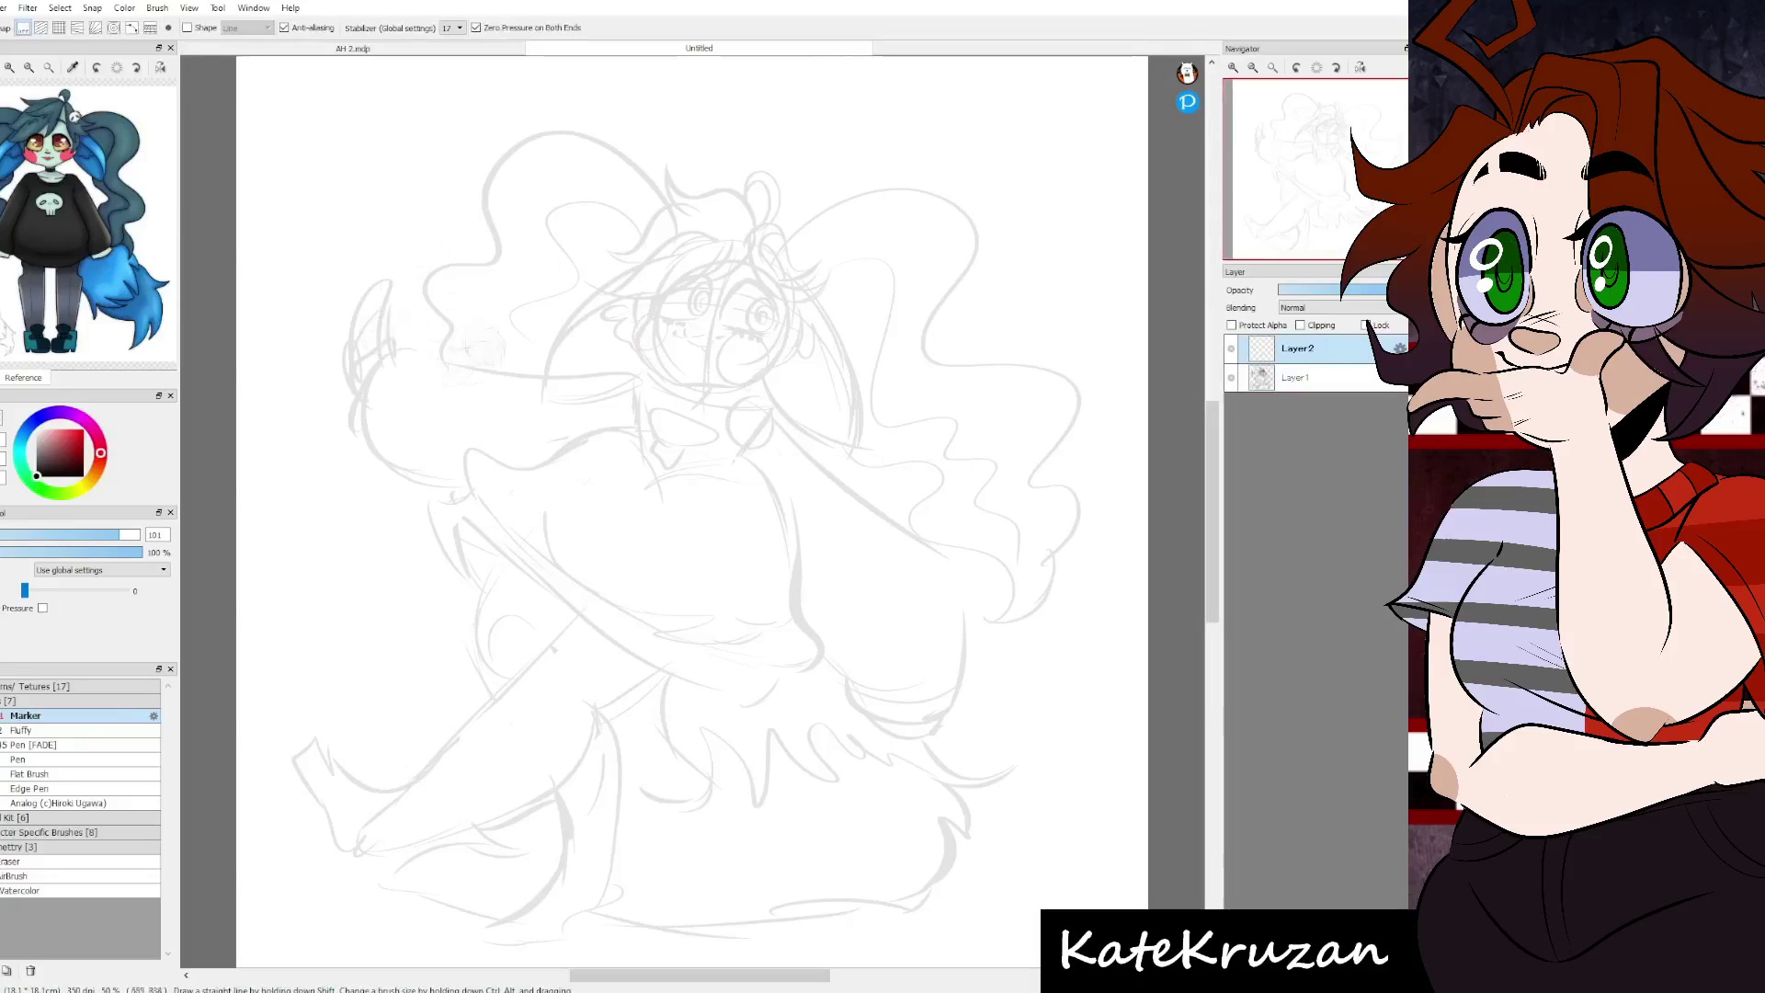
- Ink thick arched upper lids over both eyes and a tapered lower lid line on the right eye
drag(421, 299, 791, 606)
key(ctrl+z)
key(ctrl+plus)
drag(1323, 147, 1333, 159)
key(ctrl+plus)
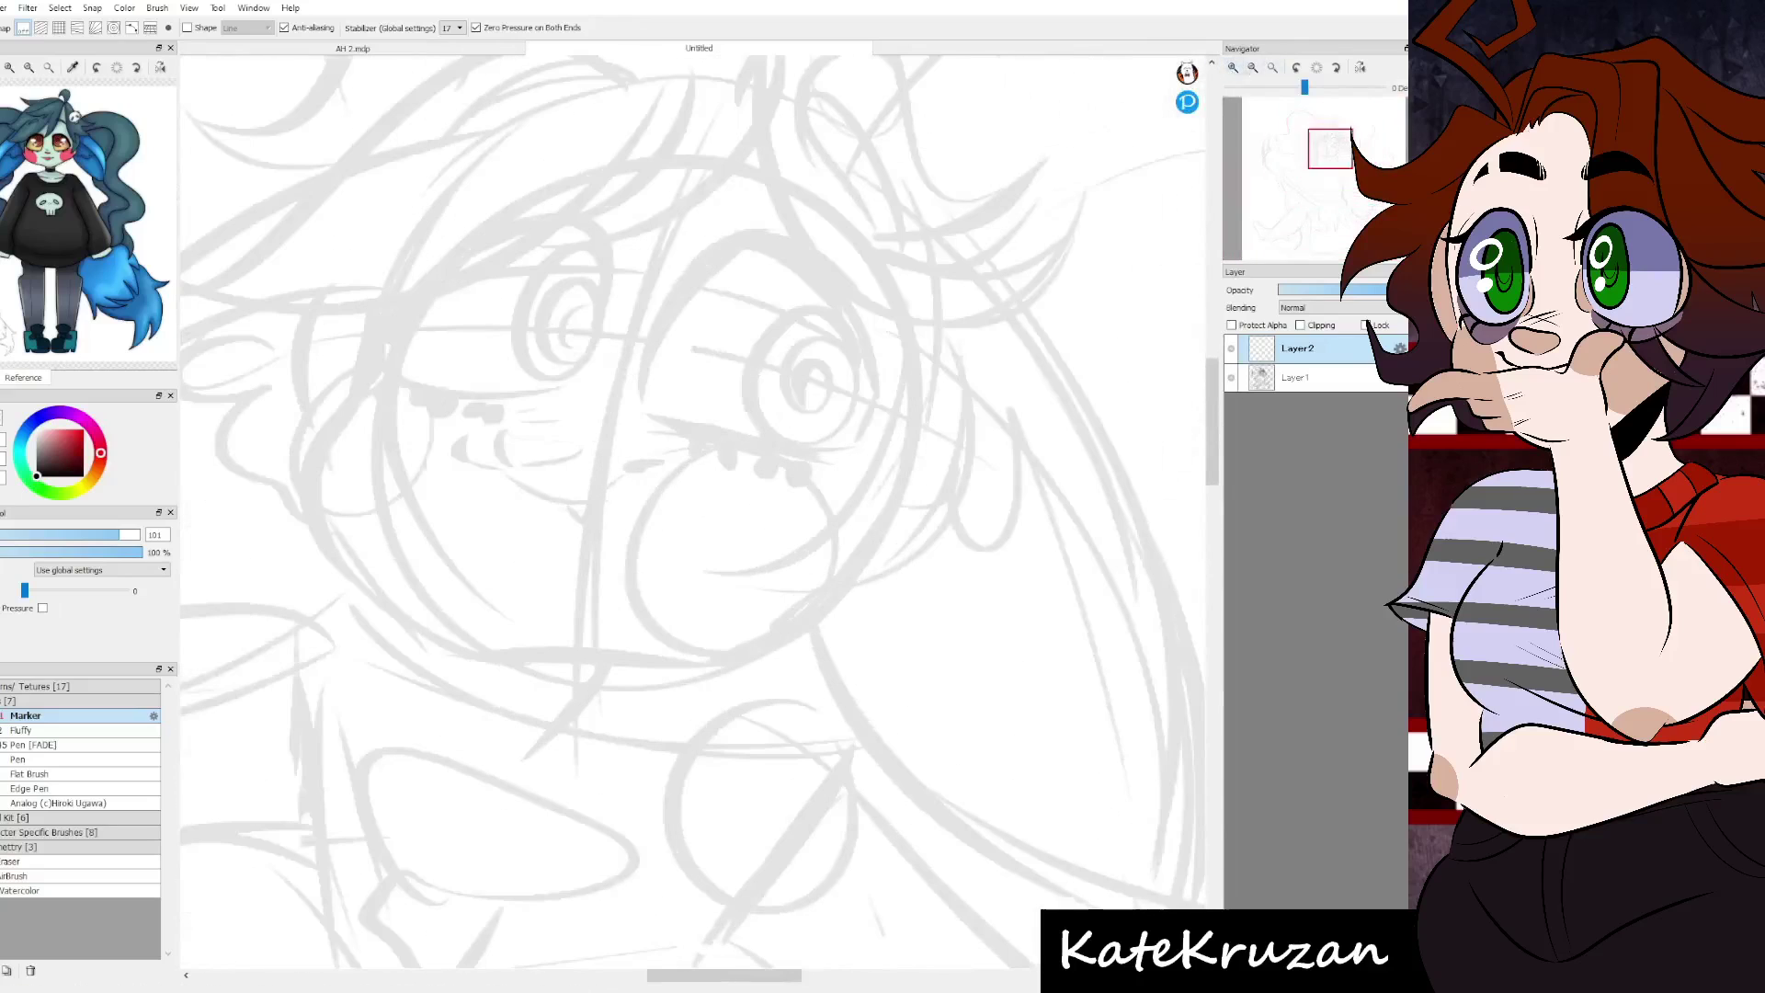
scroll(88, 229, up, 2)
mouse_move(629, 354)
mouse_down()
mouse_move(791, 266)
mouse_move(869, 473)
mouse_up()
mouse_move(350, 326)
mouse_down()
mouse_move(611, 313)
mouse_move(496, 207)
mouse_move(357, 375)
mouse_up()
key(ctrl+z)
mouse_move(625, 417)
mouse_down()
mouse_move(868, 493)
mouse_move(859, 483)
mouse_up()
key(ctrl+z)
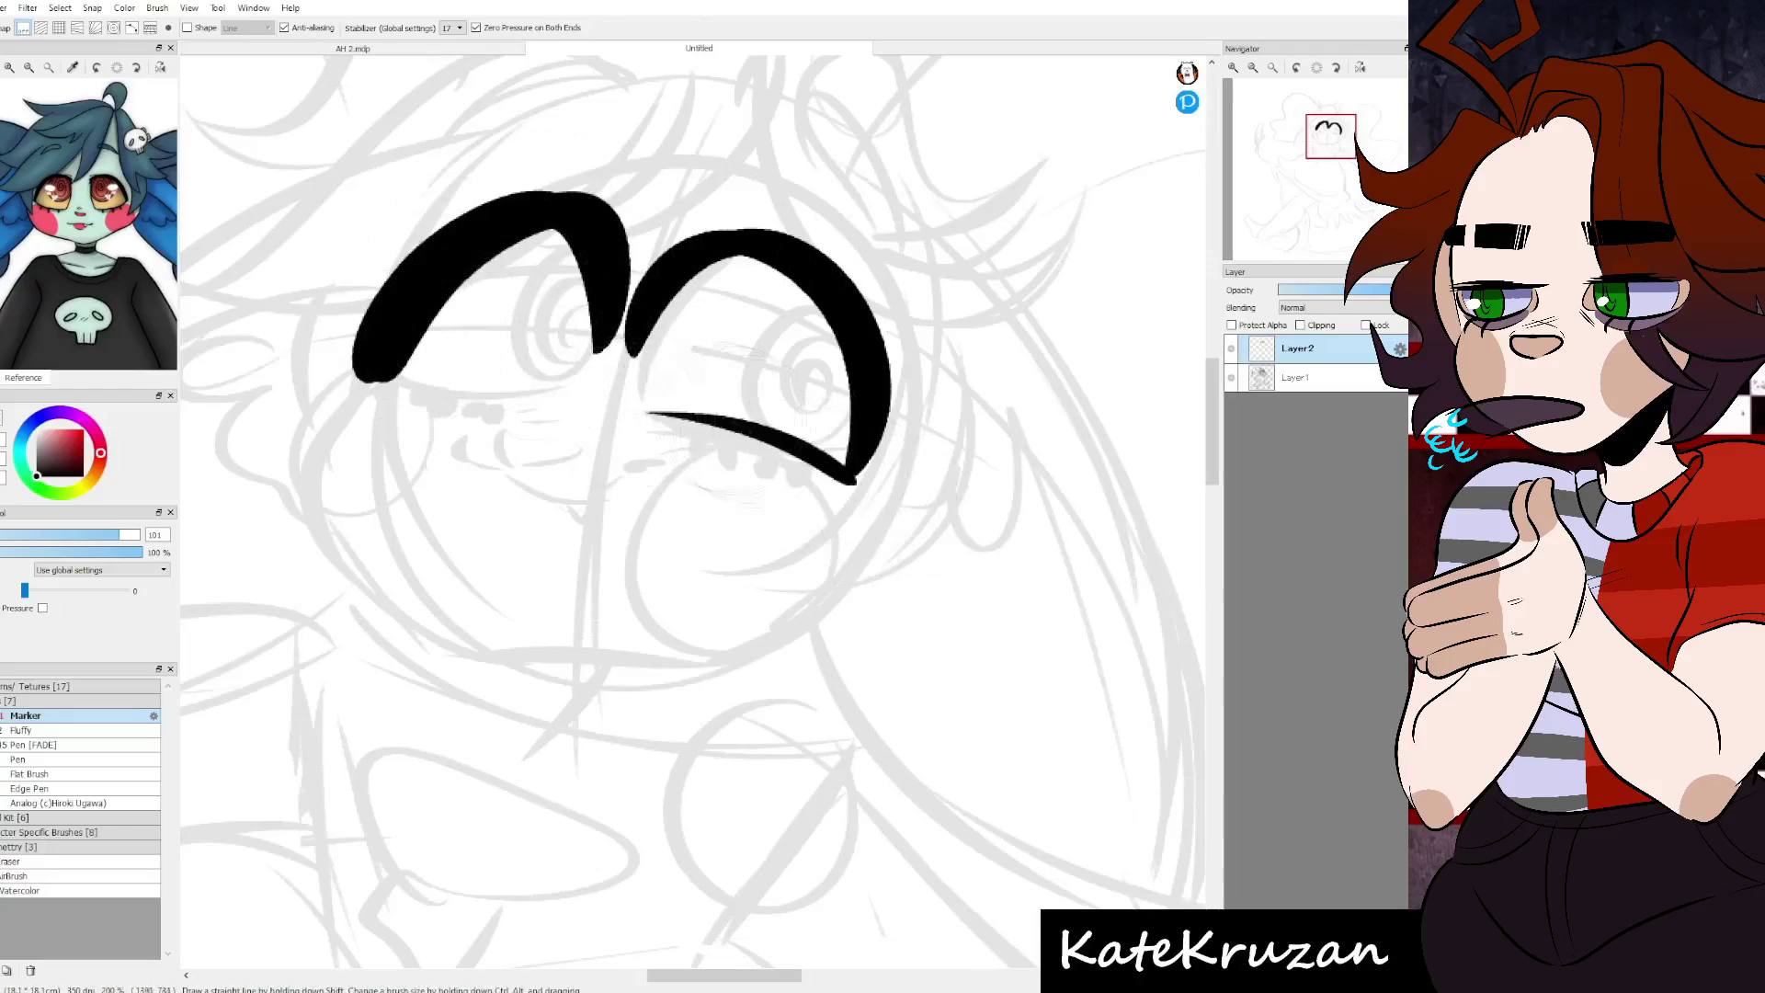
- Ink the left eye's lower lid line and short pointed lower lashes under both eyes
drag(354, 382, 520, 407)
drag(685, 427, 682, 453)
drag(716, 432, 710, 465)
mouse_move(758, 438)
mouse_down()
mouse_move(761, 476)
mouse_move(795, 481)
mouse_up()
drag(826, 455, 829, 502)
drag(377, 391, 362, 413)
mouse_move(406, 391)
mouse_down()
mouse_move(394, 419)
mouse_move(426, 416)
mouse_up()
drag(463, 388, 471, 423)
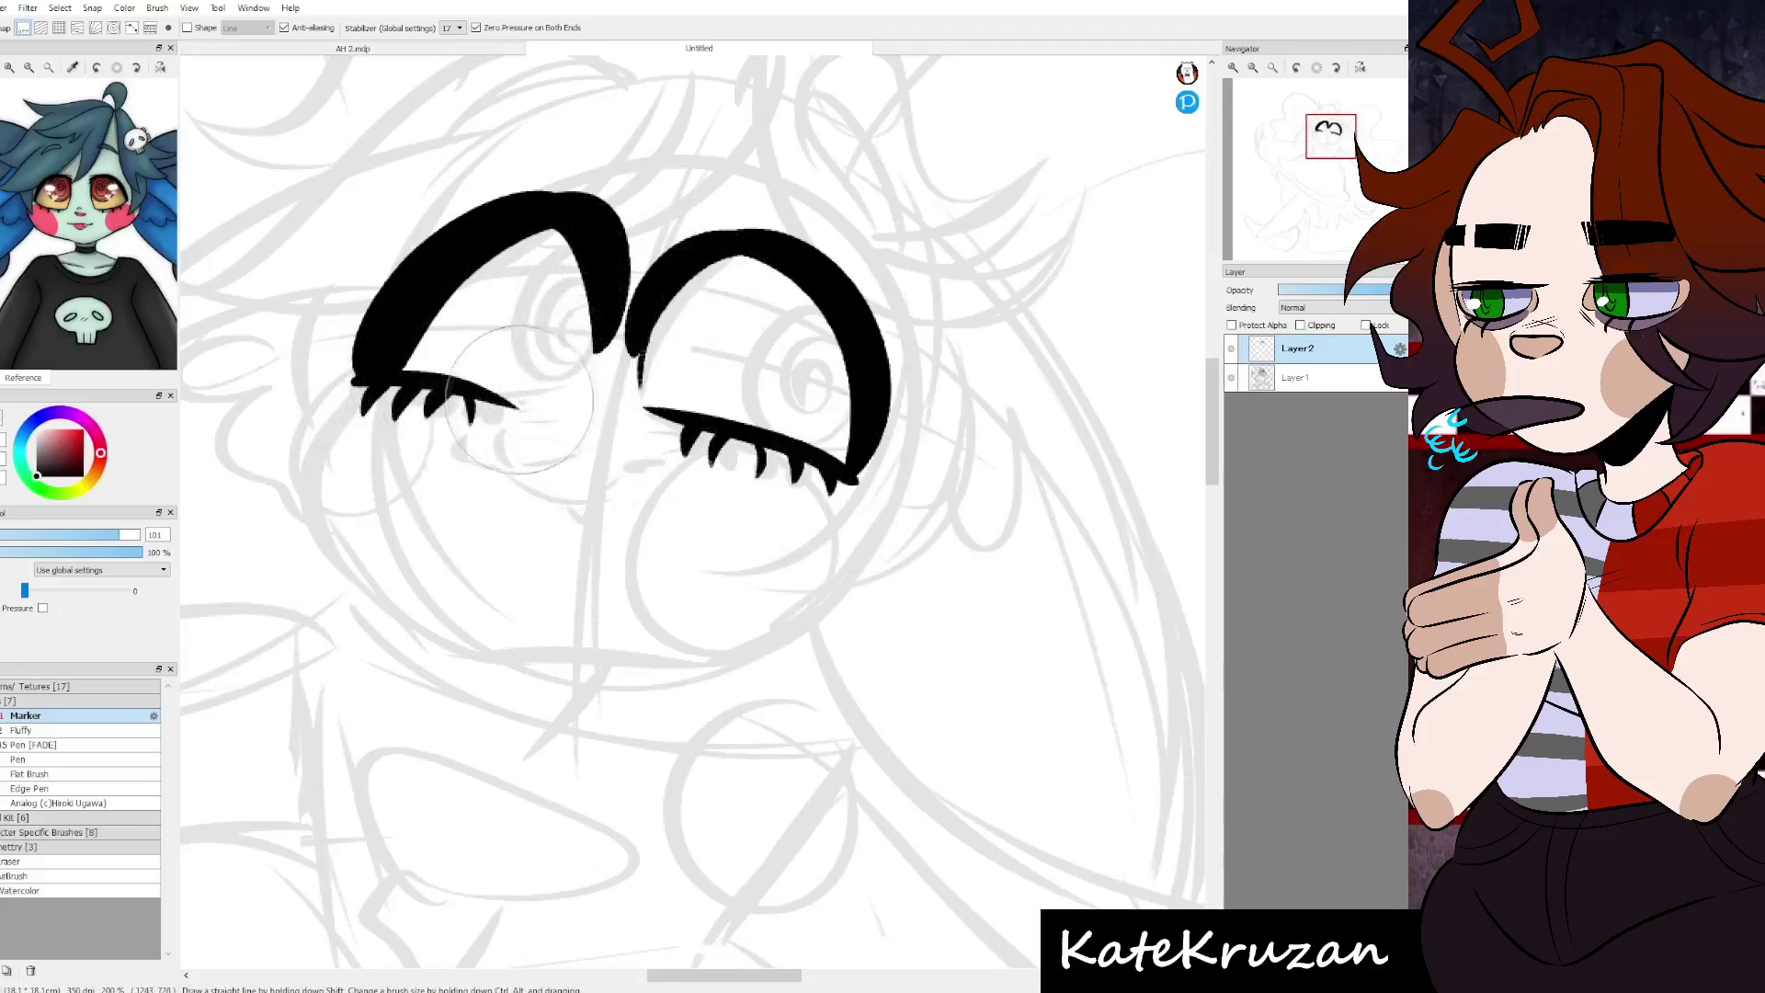
- Ink the spiral irises inside both eyes, following the sketch
drag(551, 206, 602, 344)
drag(552, 240, 568, 323)
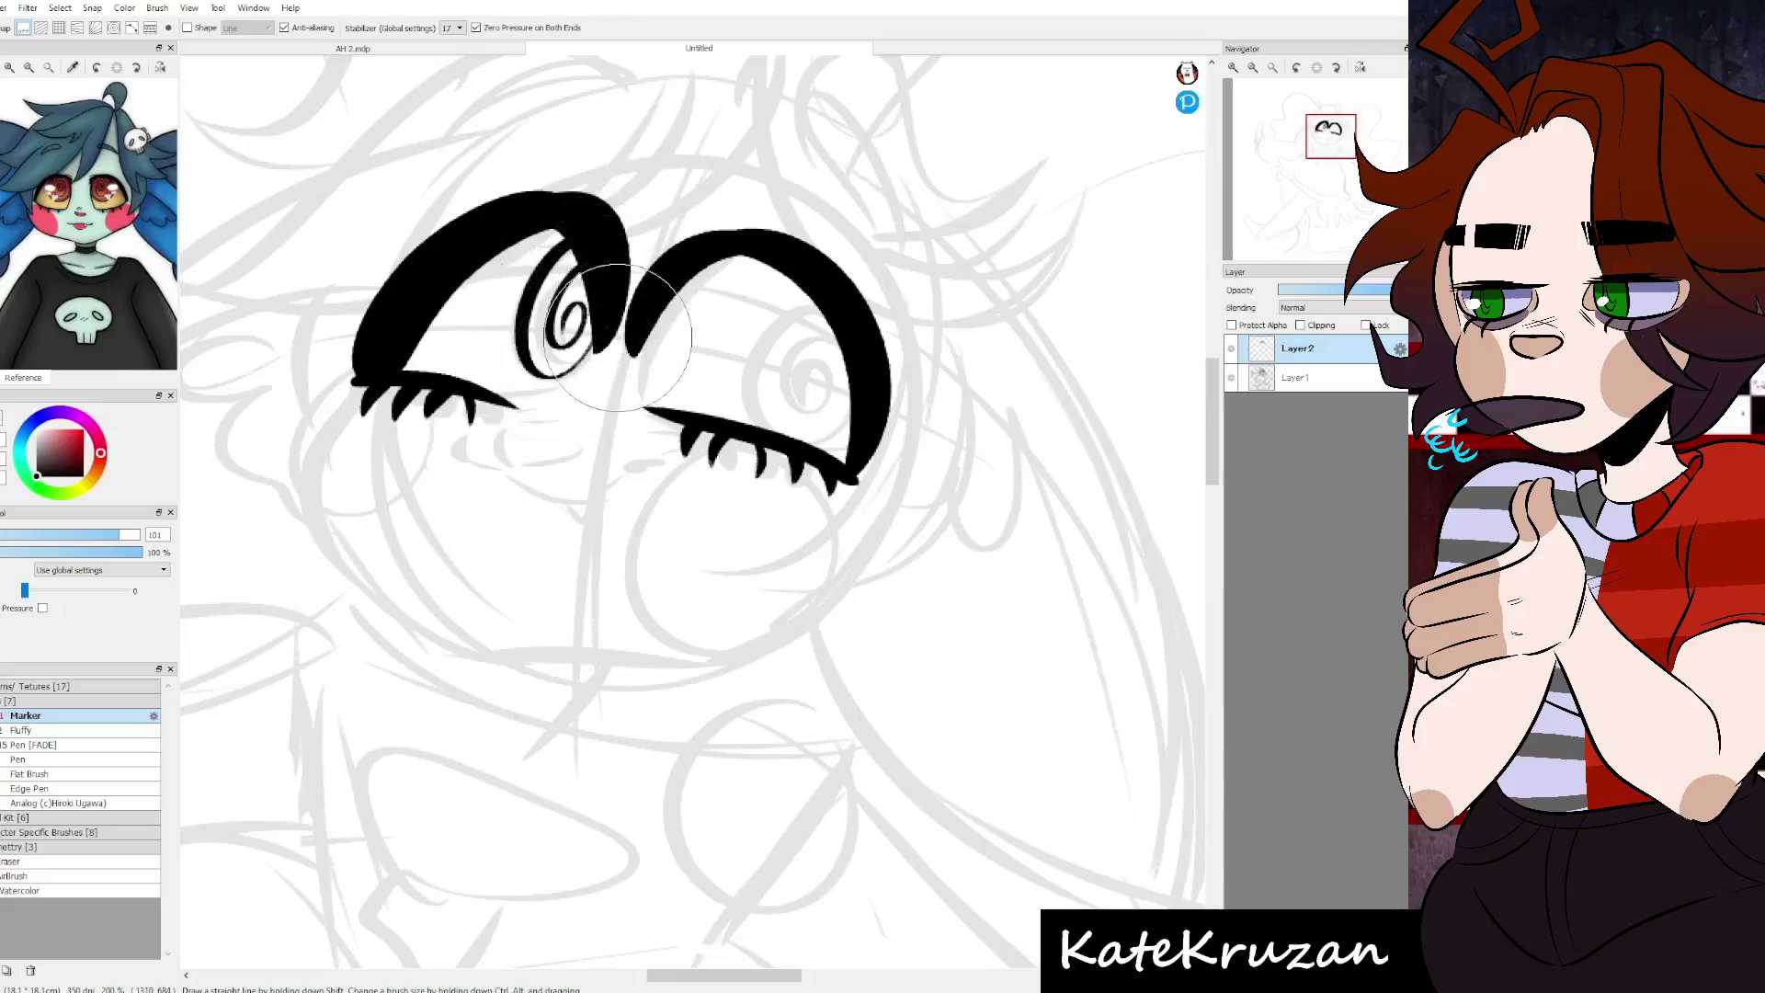
drag(814, 299, 780, 404)
drag(820, 342, 803, 381)
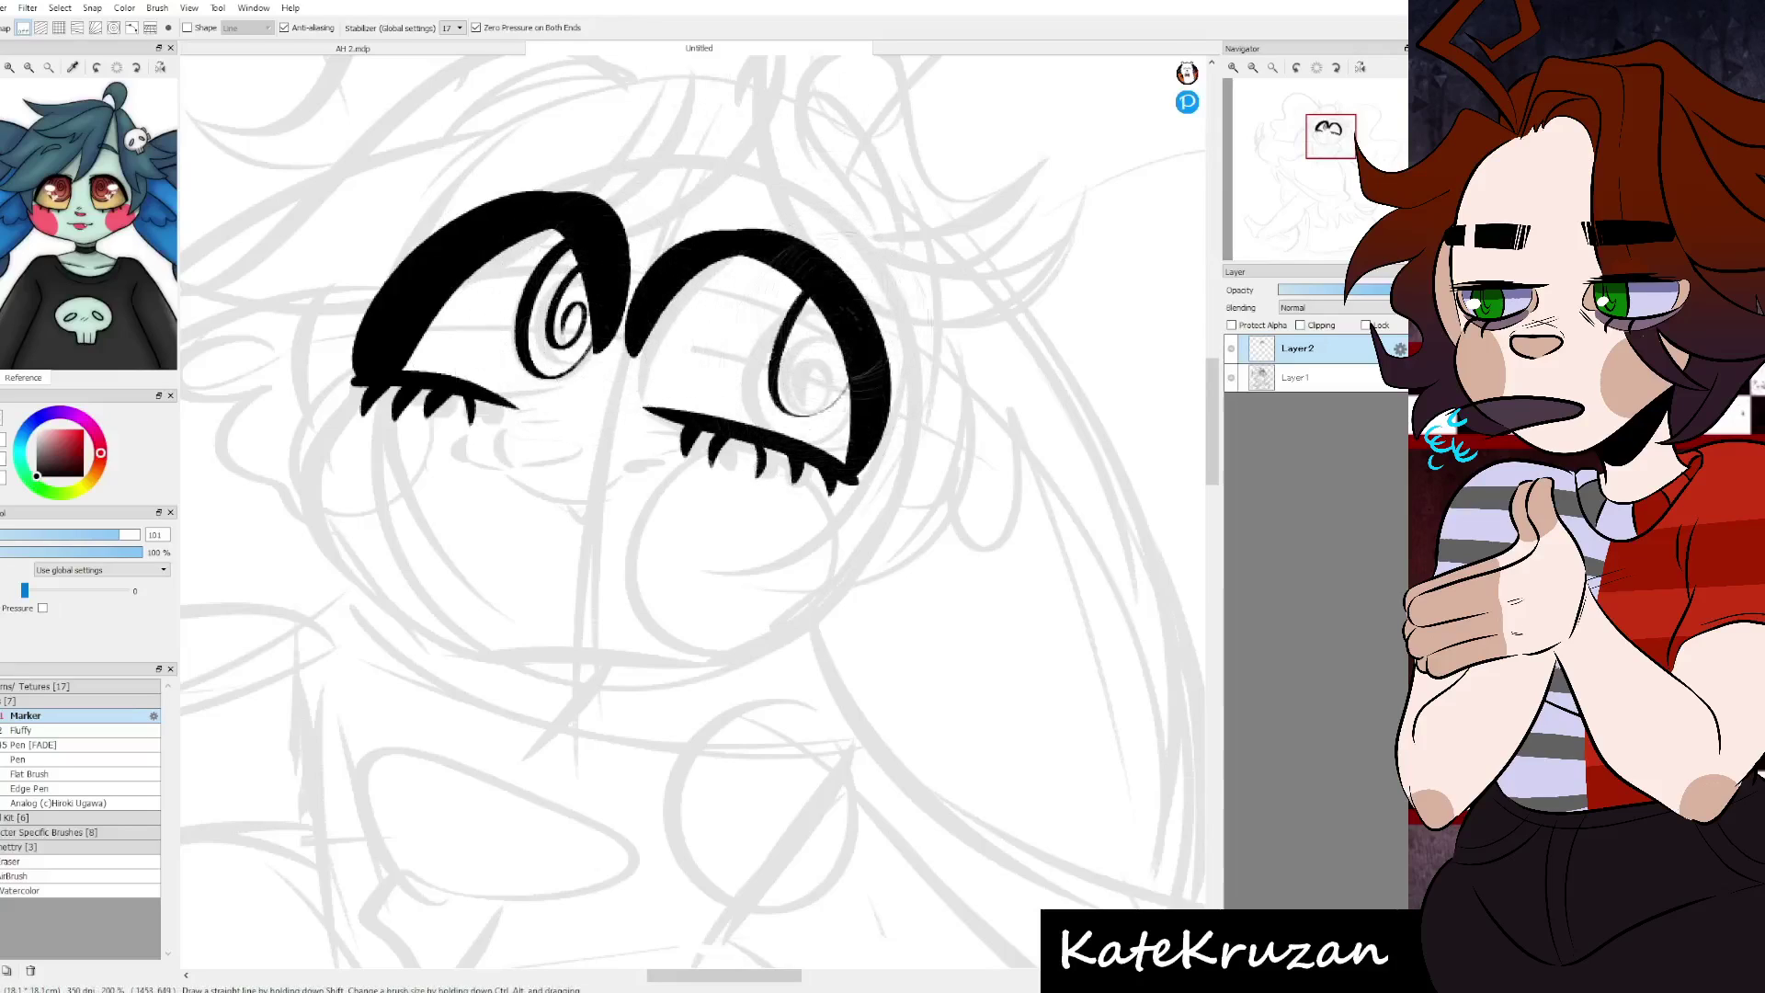
- Ink the nose and the curved smiling mouth with a small pointed lower lip
mouse_move(515, 422)
mouse_down()
mouse_move(575, 414)
mouse_move(565, 459)
mouse_up()
mouse_move(460, 440)
mouse_down()
mouse_move(501, 474)
mouse_move(653, 467)
mouse_up()
drag(549, 501, 585, 502)
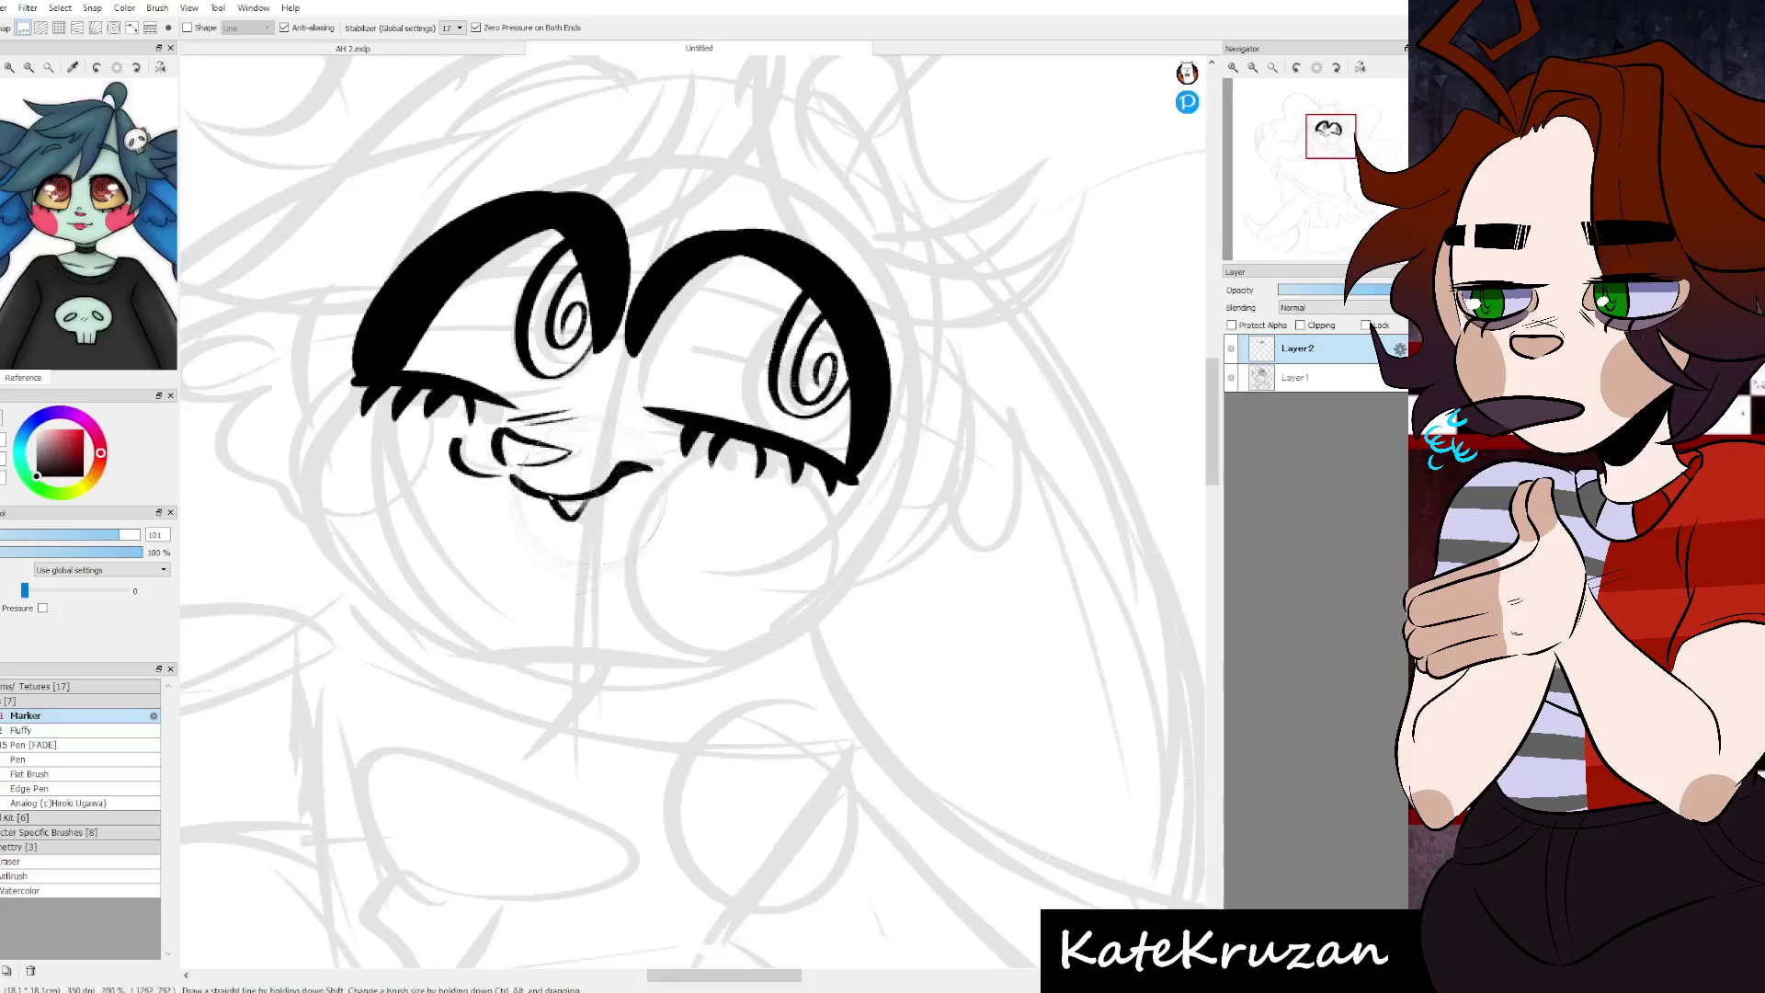
- Ink the lower face outline from the left cheek around the chin and small curved marks beside the mouth
drag(474, 491, 514, 520)
key(ctrl+z)
mouse_move(405, 350)
mouse_down()
mouse_move(387, 635)
mouse_move(556, 667)
mouse_move(855, 616)
mouse_up()
- Ink the skull hair clip above the right eye with filled eye sockets, a square jaw and protruding bone ends
drag(1330, 136, 1328, 127)
mouse_move(869, 190)
mouse_down()
mouse_move(801, 292)
mouse_move(873, 317)
mouse_up()
mouse_move(874, 317)
mouse_down()
mouse_move(869, 190)
mouse_move(868, 262)
mouse_move(791, 272)
mouse_up()
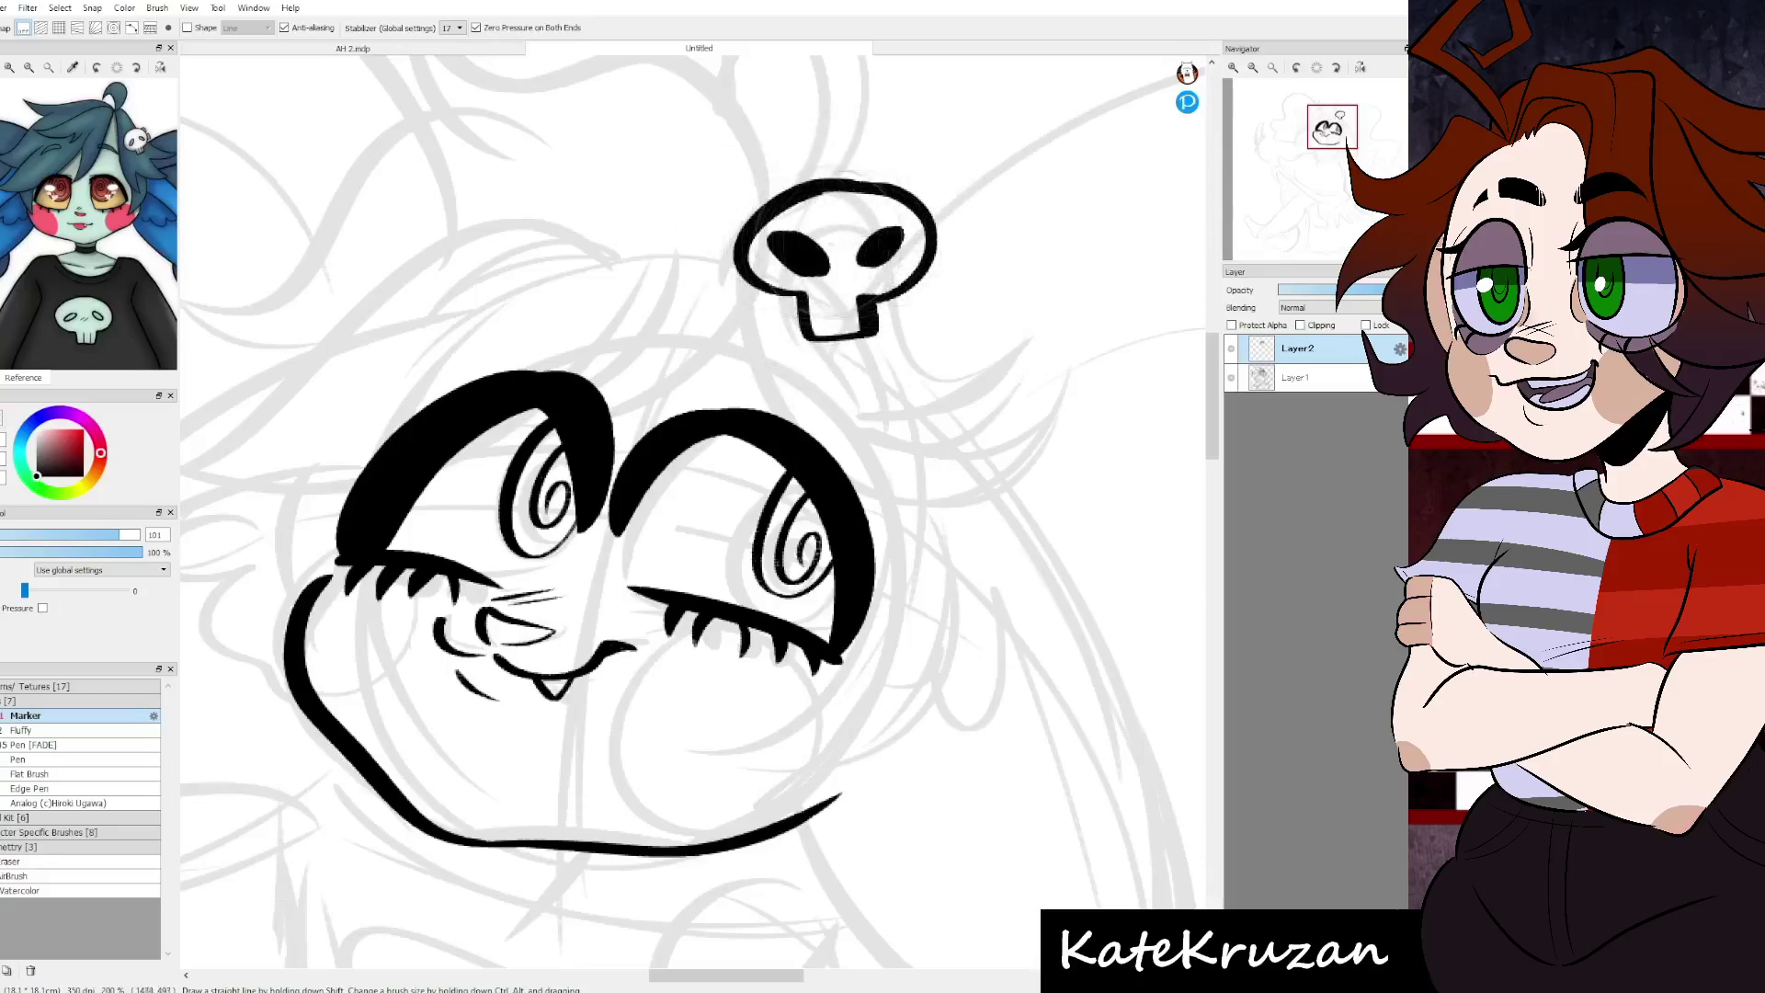
mouse_move(864, 179)
mouse_down()
mouse_move(927, 188)
mouse_move(923, 266)
mouse_up()
- Ink the curled, pointed hair tuft beneath the skull clip with inner strand lines, and add tooth lines to the skull
mouse_move(745, 281)
mouse_down()
mouse_move(773, 432)
mouse_move(1074, 405)
mouse_move(937, 441)
mouse_up()
drag(1052, 318, 933, 397)
mouse_move(1025, 250)
mouse_down()
mouse_move(947, 397)
mouse_move(903, 294)
mouse_up()
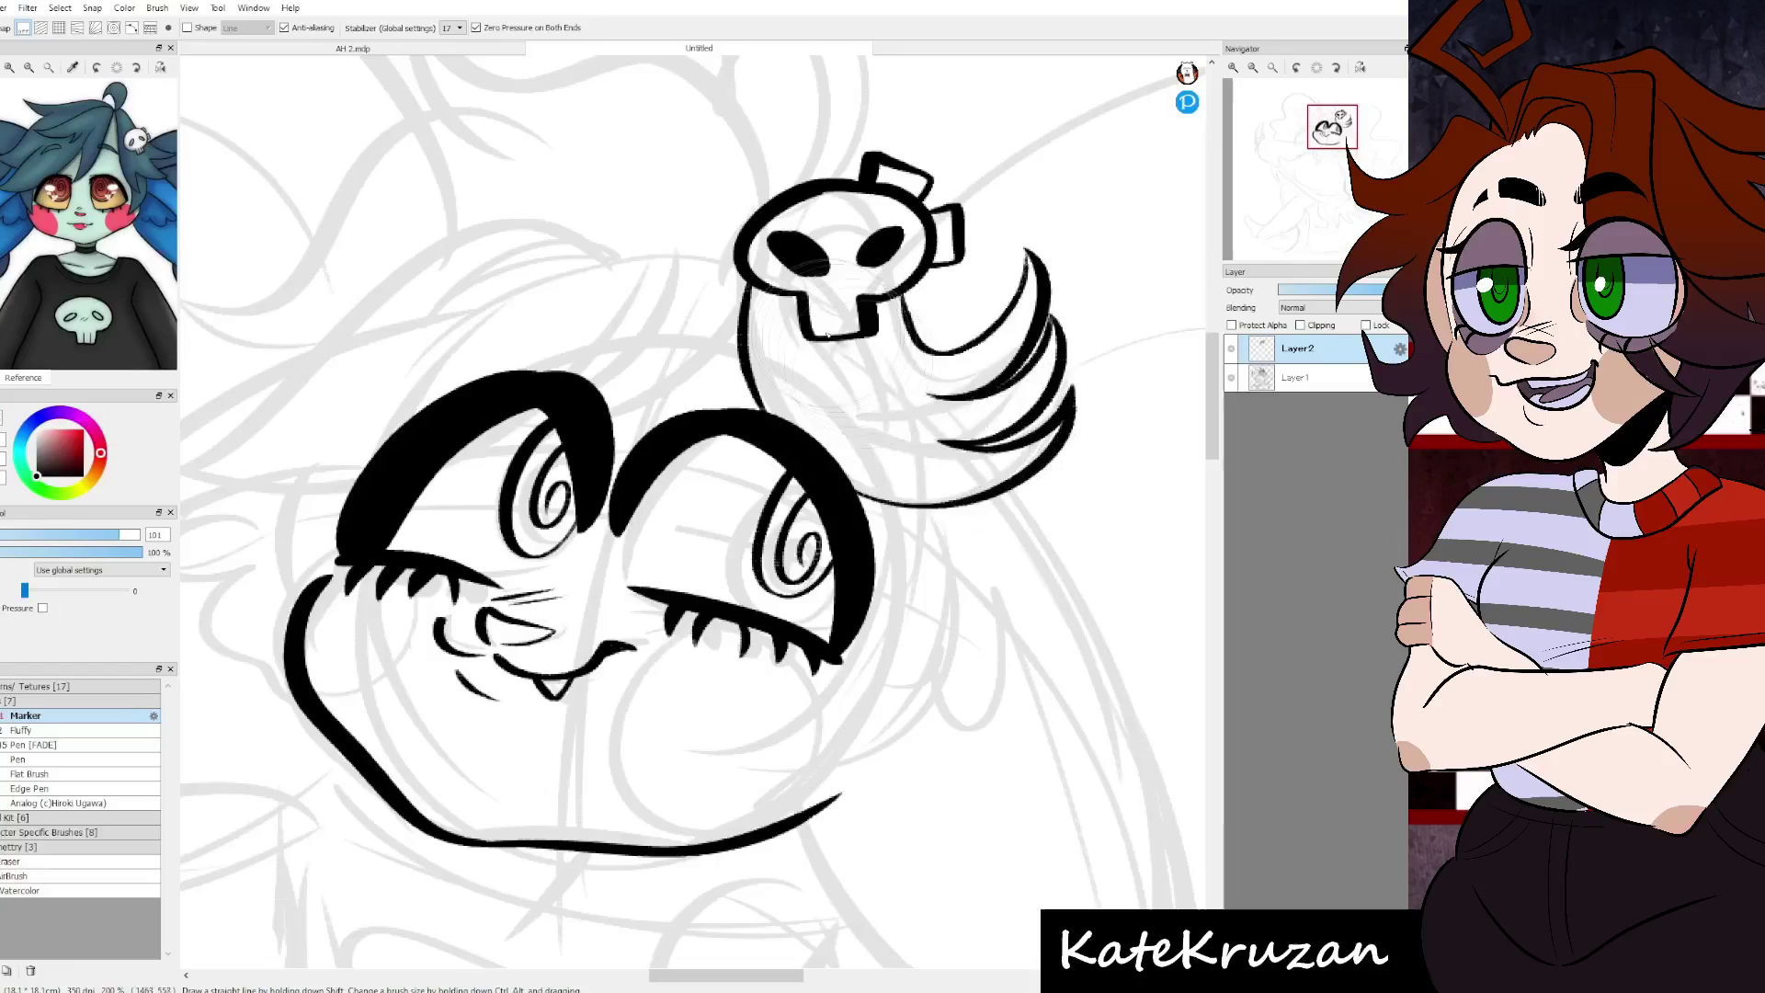
mouse_move(783, 303)
mouse_down()
mouse_move(809, 443)
mouse_move(1025, 464)
mouse_move(826, 335)
mouse_up()
drag(843, 287, 844, 335)
key(ctrl+z)
key(ctrl+z)
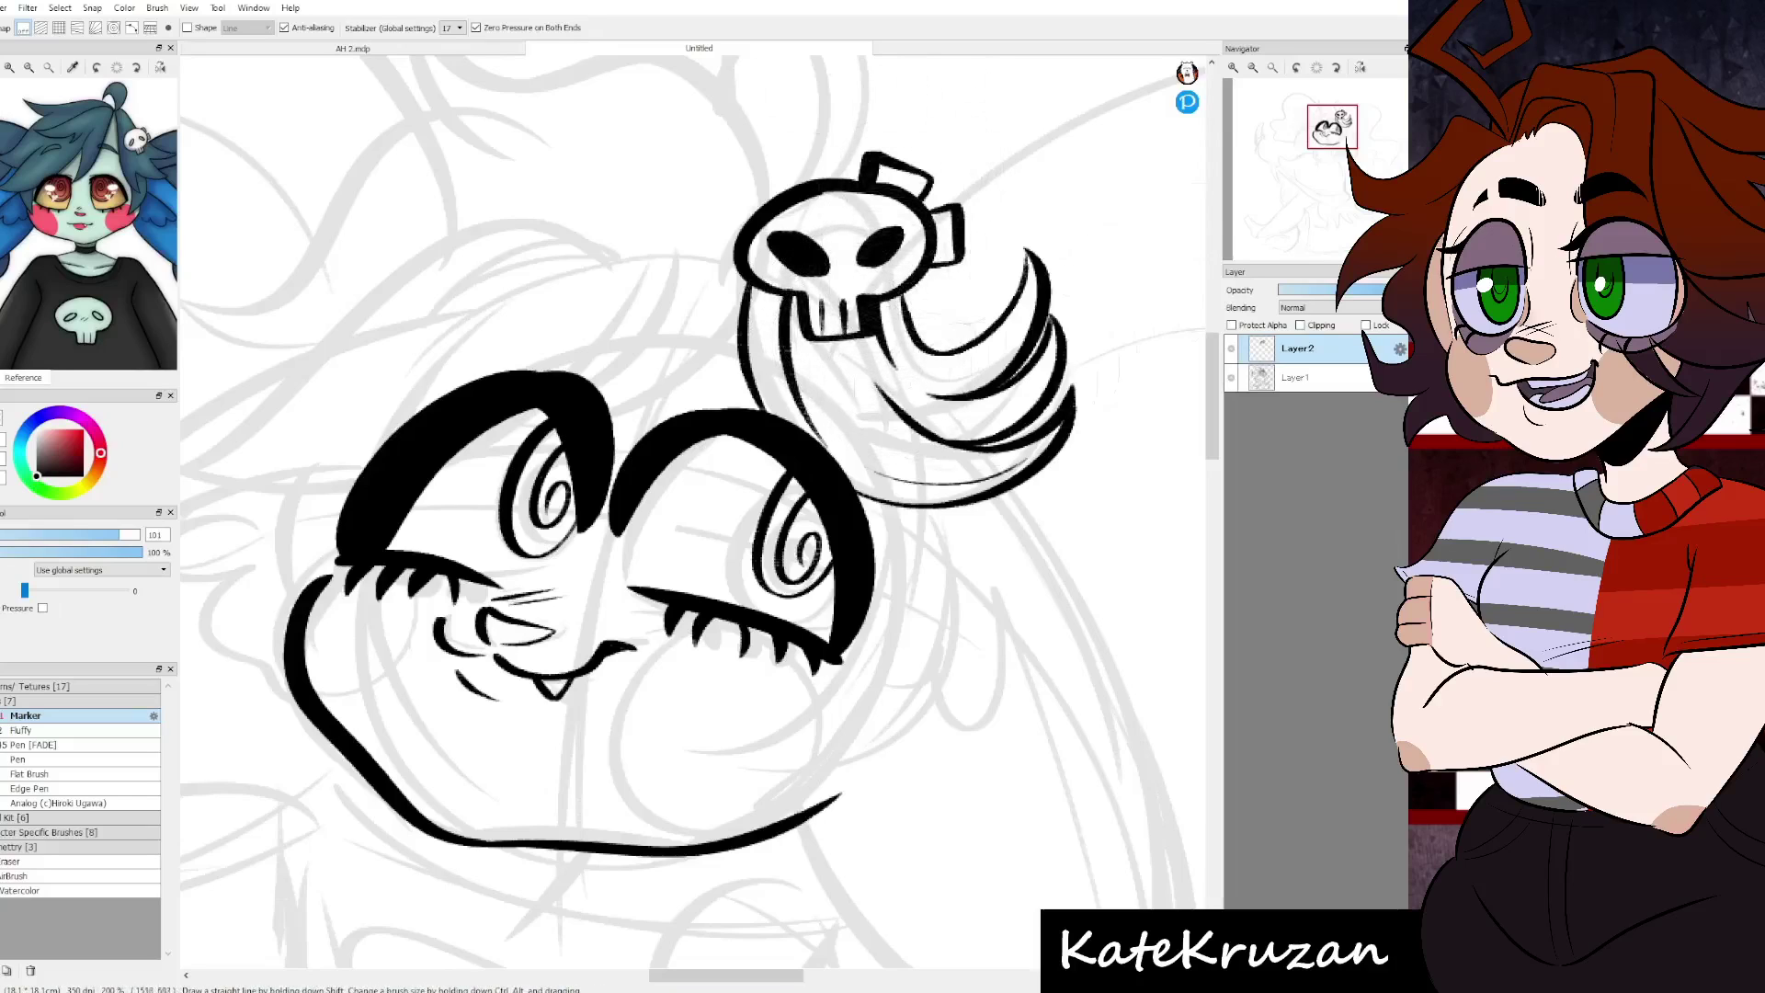
- Ink the hair lock curving down the right side of the face onto the cheek, and join the jaw line to it
drag(643, 459, 529, 266)
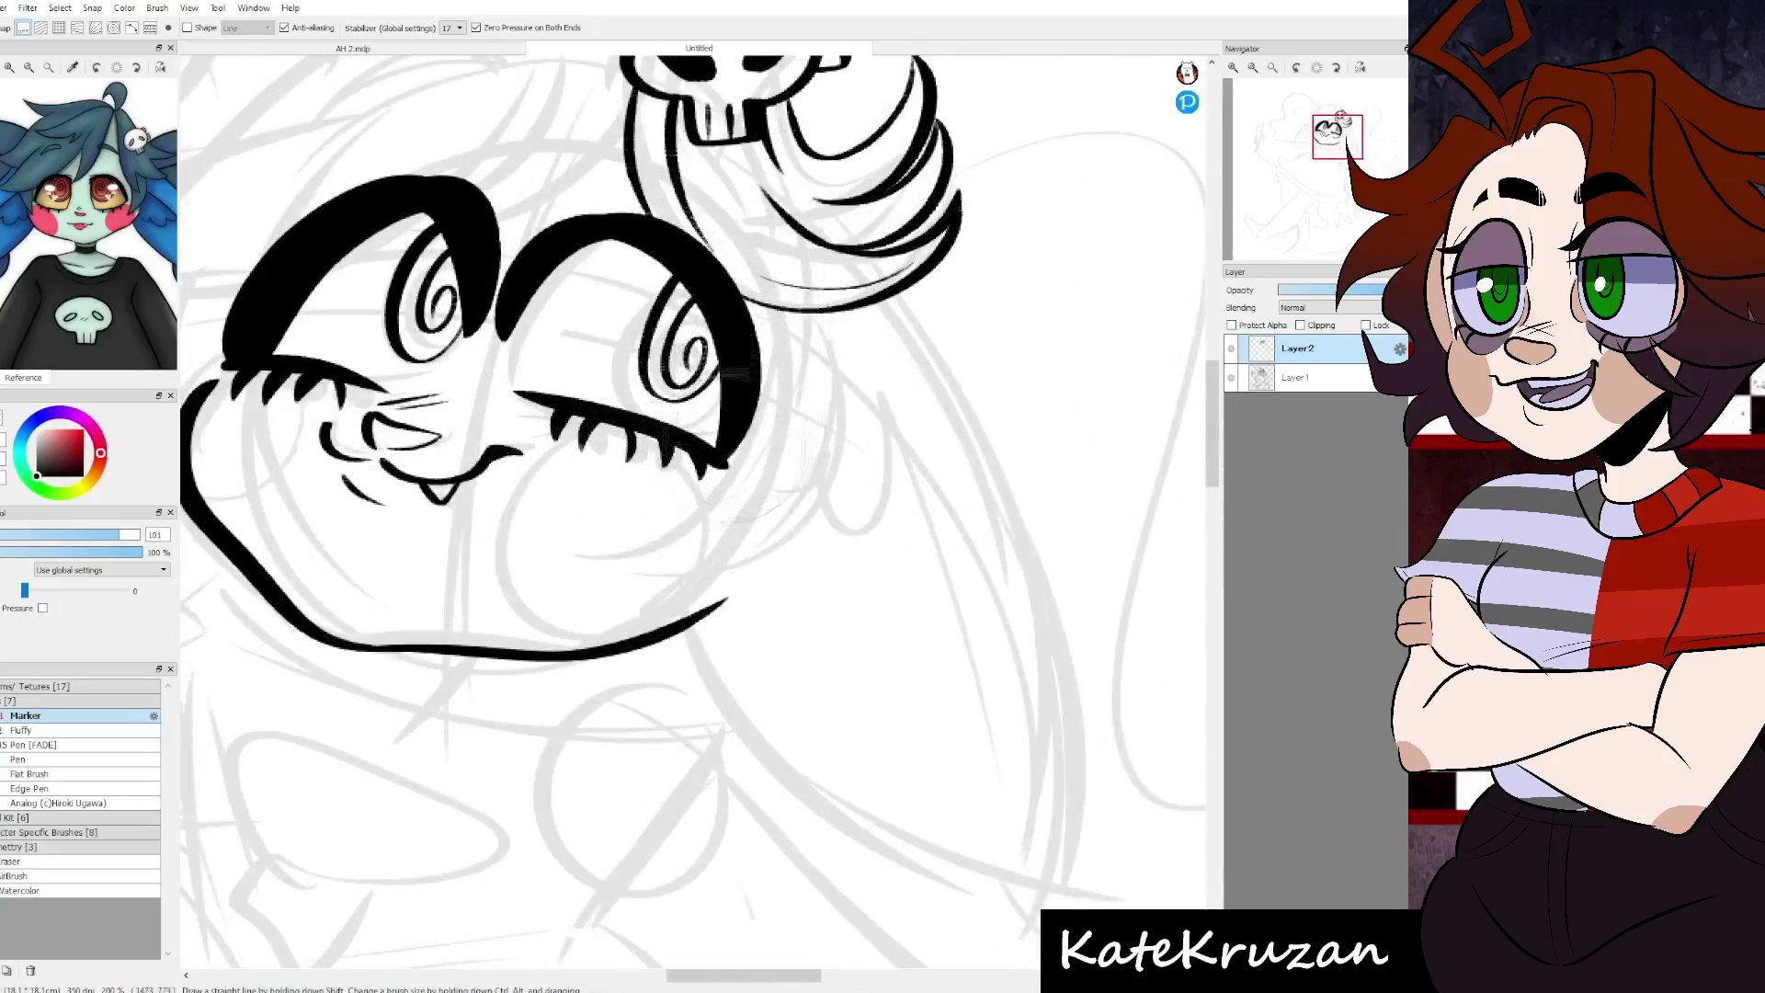
drag(557, 493, 704, 577)
key(ctrl+z)
drag(557, 496, 841, 317)
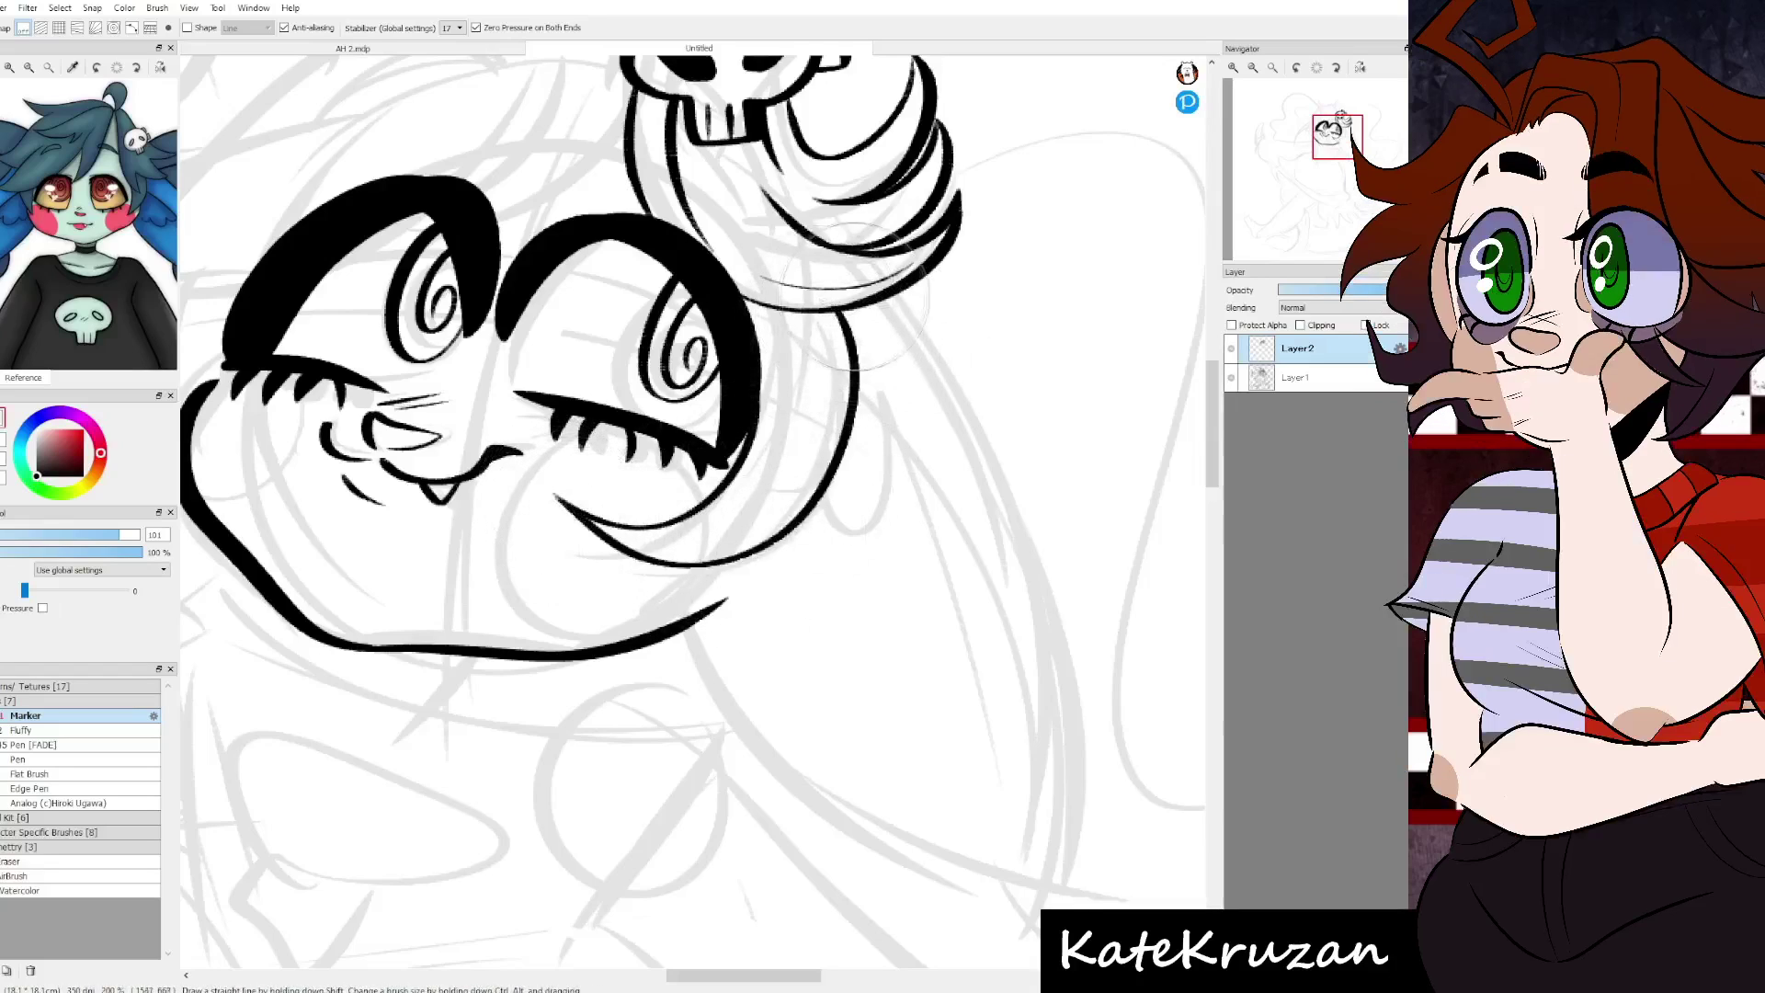
drag(607, 536, 639, 455)
drag(552, 562, 754, 489)
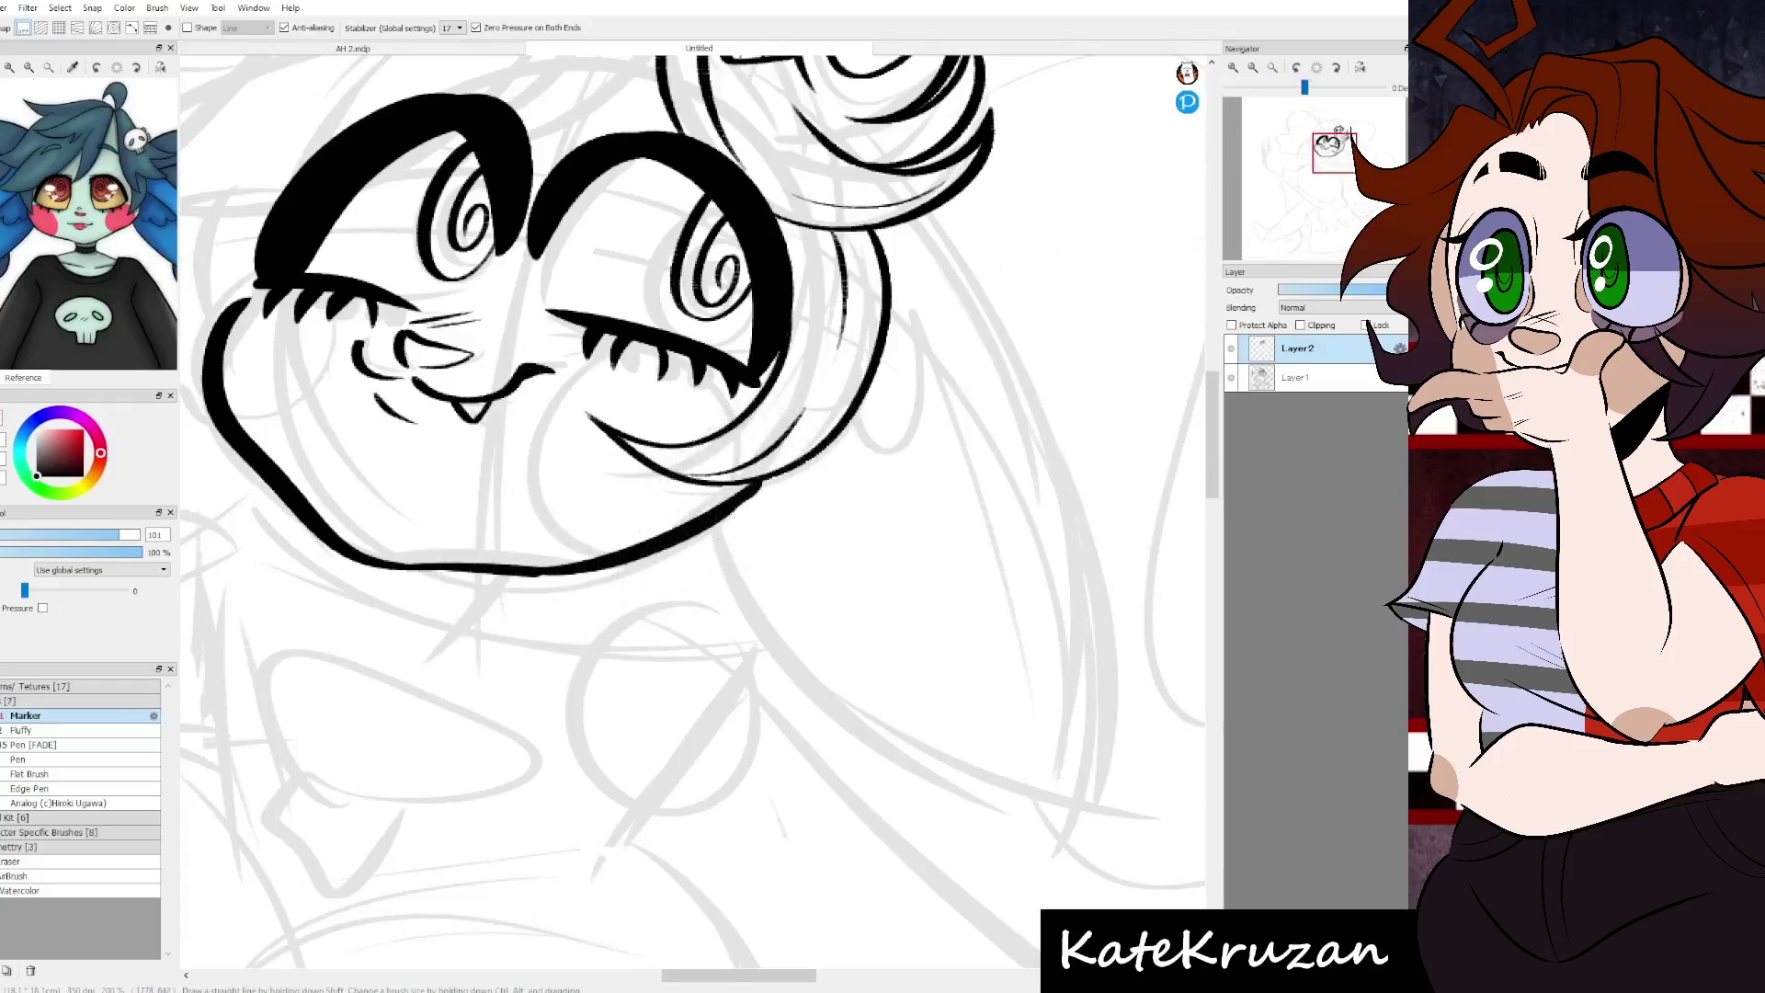
- Ink the wavy pointed hair tuft sweeping left from the top of the skull clip
scroll(726, 525, down, 2)
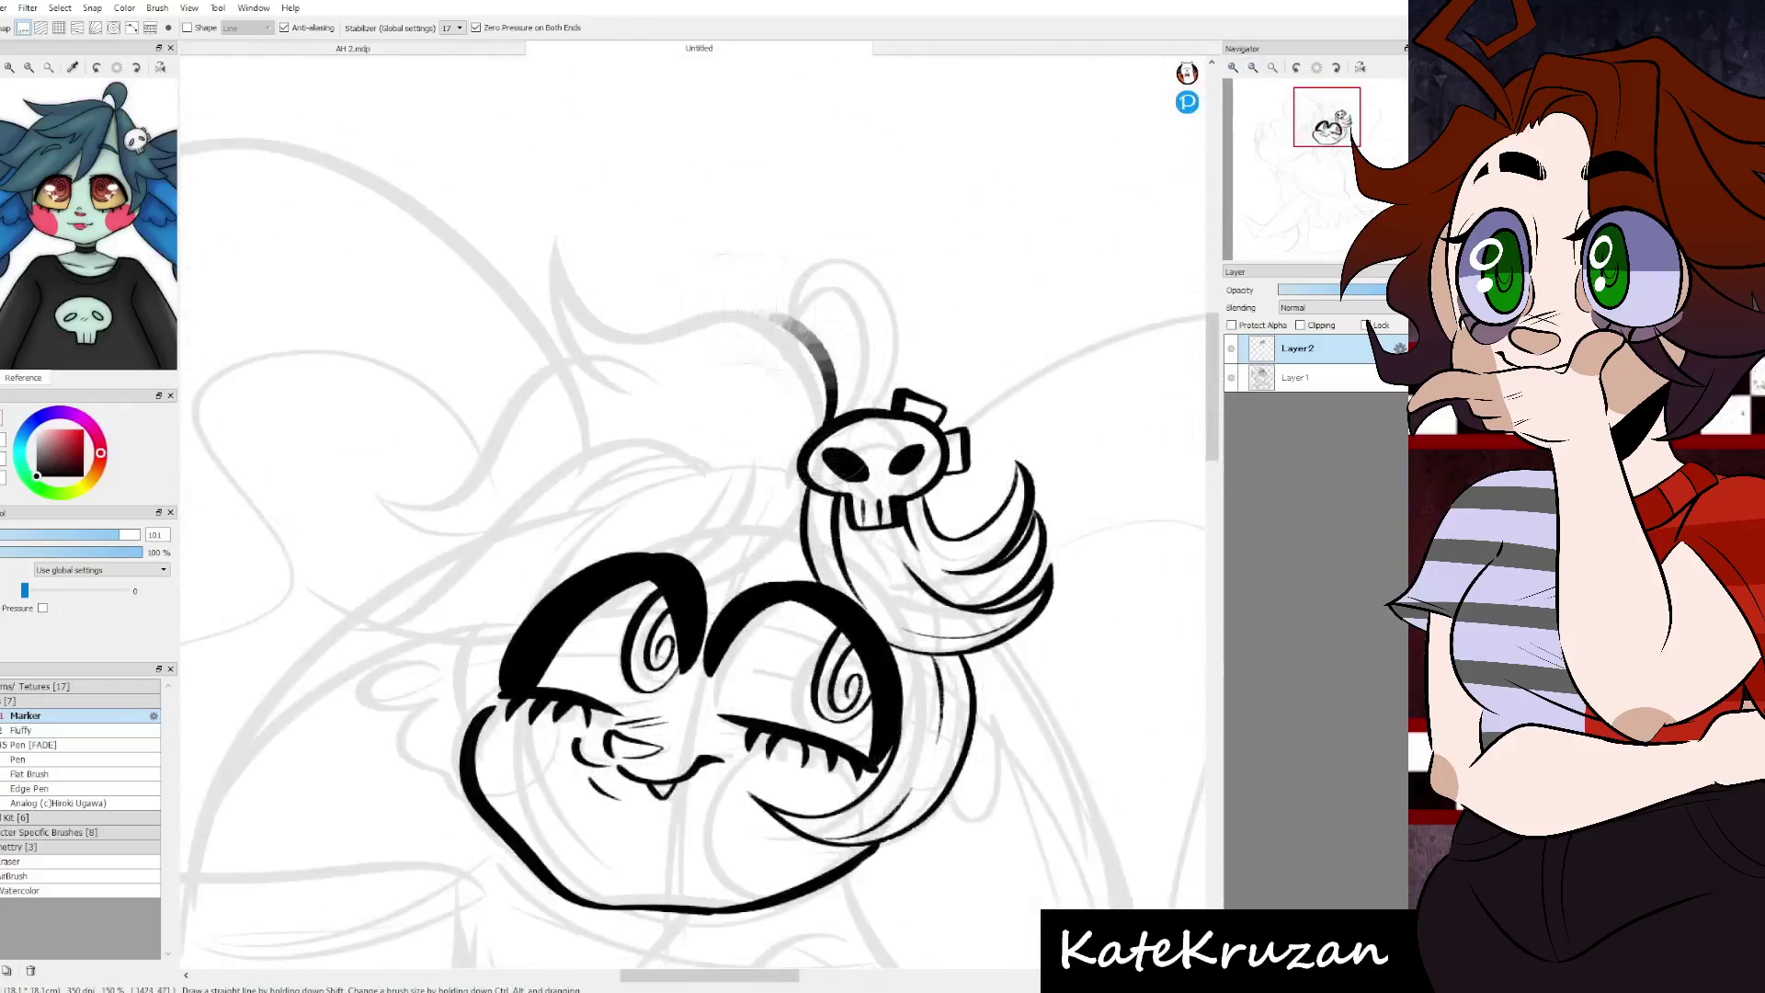
drag(832, 410, 648, 386)
key(ctrl+z)
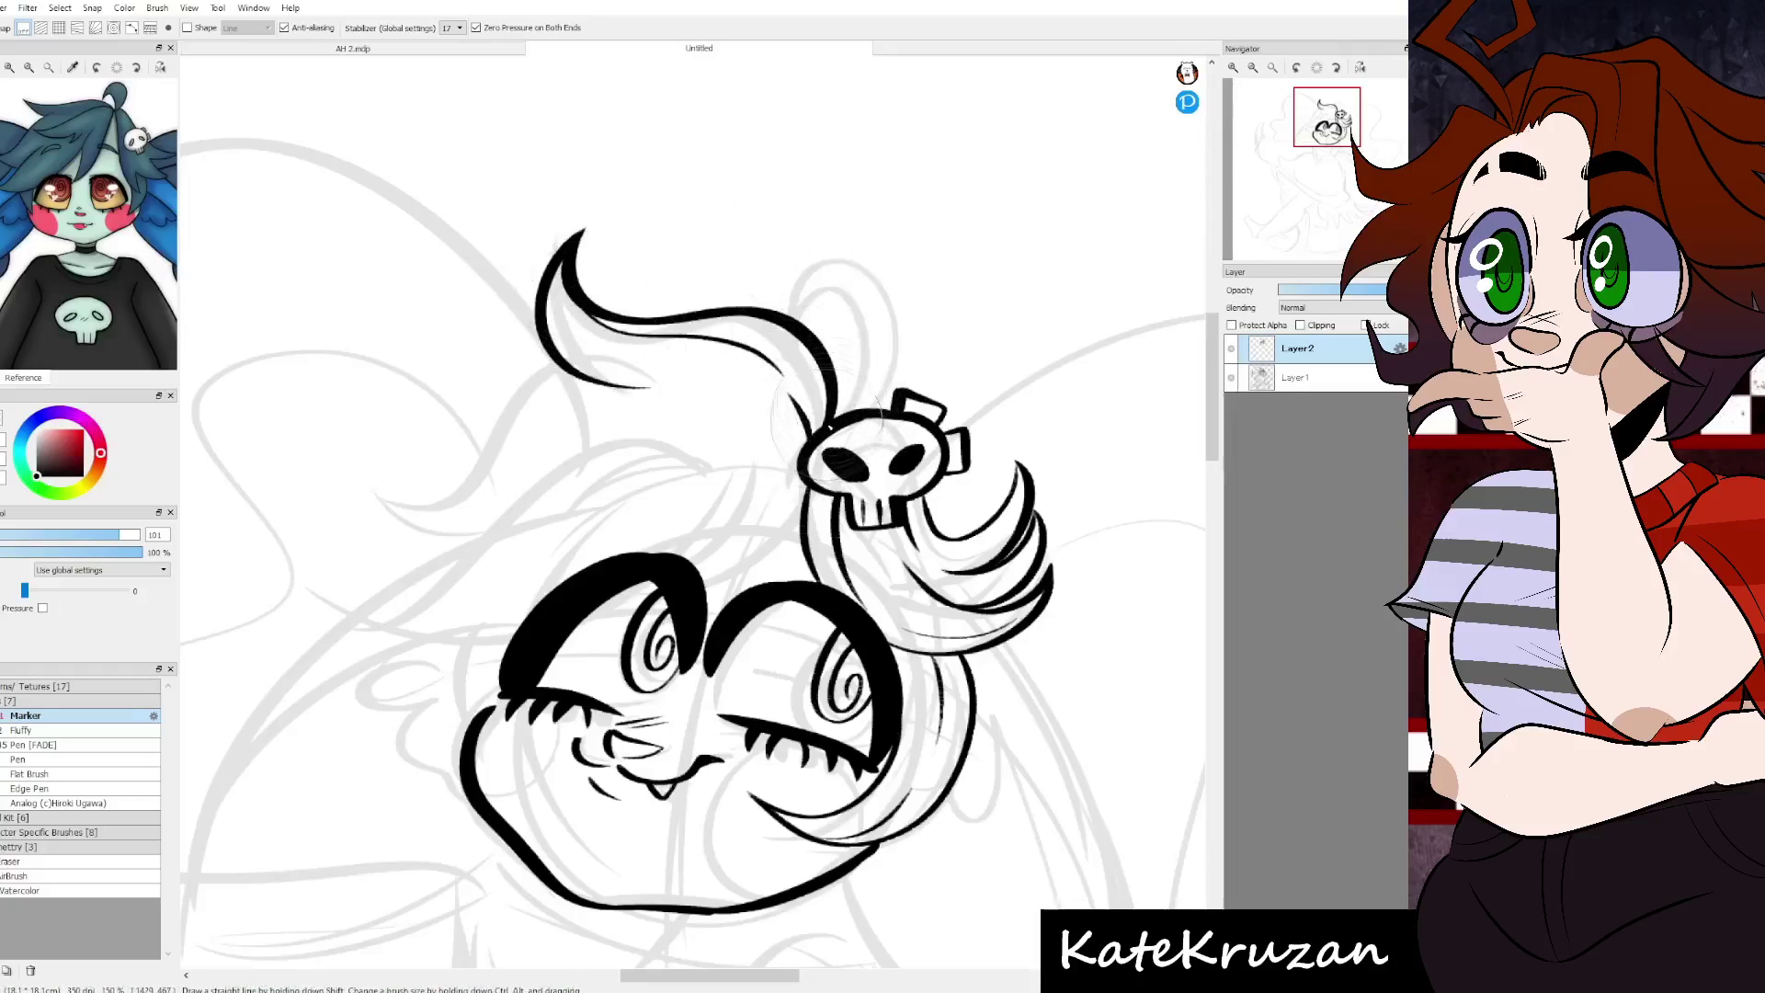
- Ink the looping strand of hair that rises above the skull clip and curls back with a pointed tip
mouse_move(841, 404)
mouse_down()
mouse_move(946, 404)
mouse_move(841, 404)
mouse_move(800, 287)
mouse_up()
key(ctrl+z)
key(ctrl+z)
key(ctrl+z)
scroll(699, 506, right, 1)
key(ctrl+z)
key(ctrl+z)
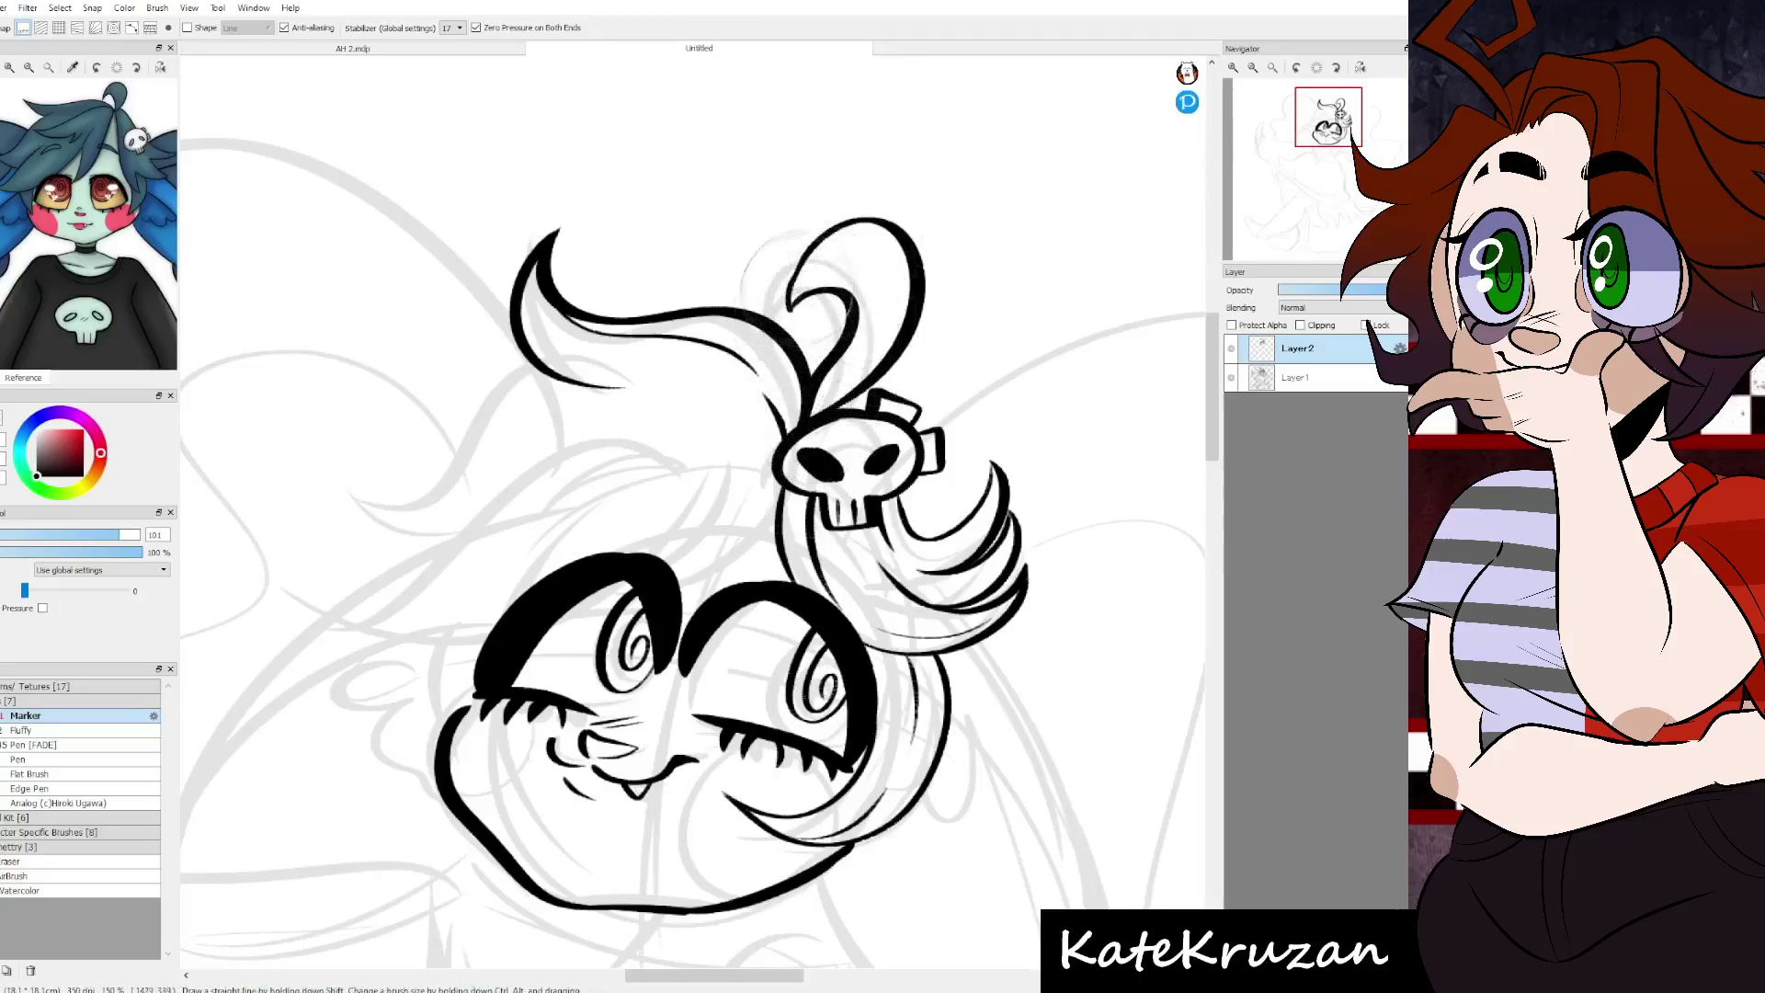
- Ink the swept fringe across the forehead with a pointed left tip and strand lines inside it
mouse_move(627, 542)
mouse_down()
mouse_move(760, 380)
mouse_move(893, 294)
mouse_move(552, 335)
mouse_move(634, 460)
mouse_up()
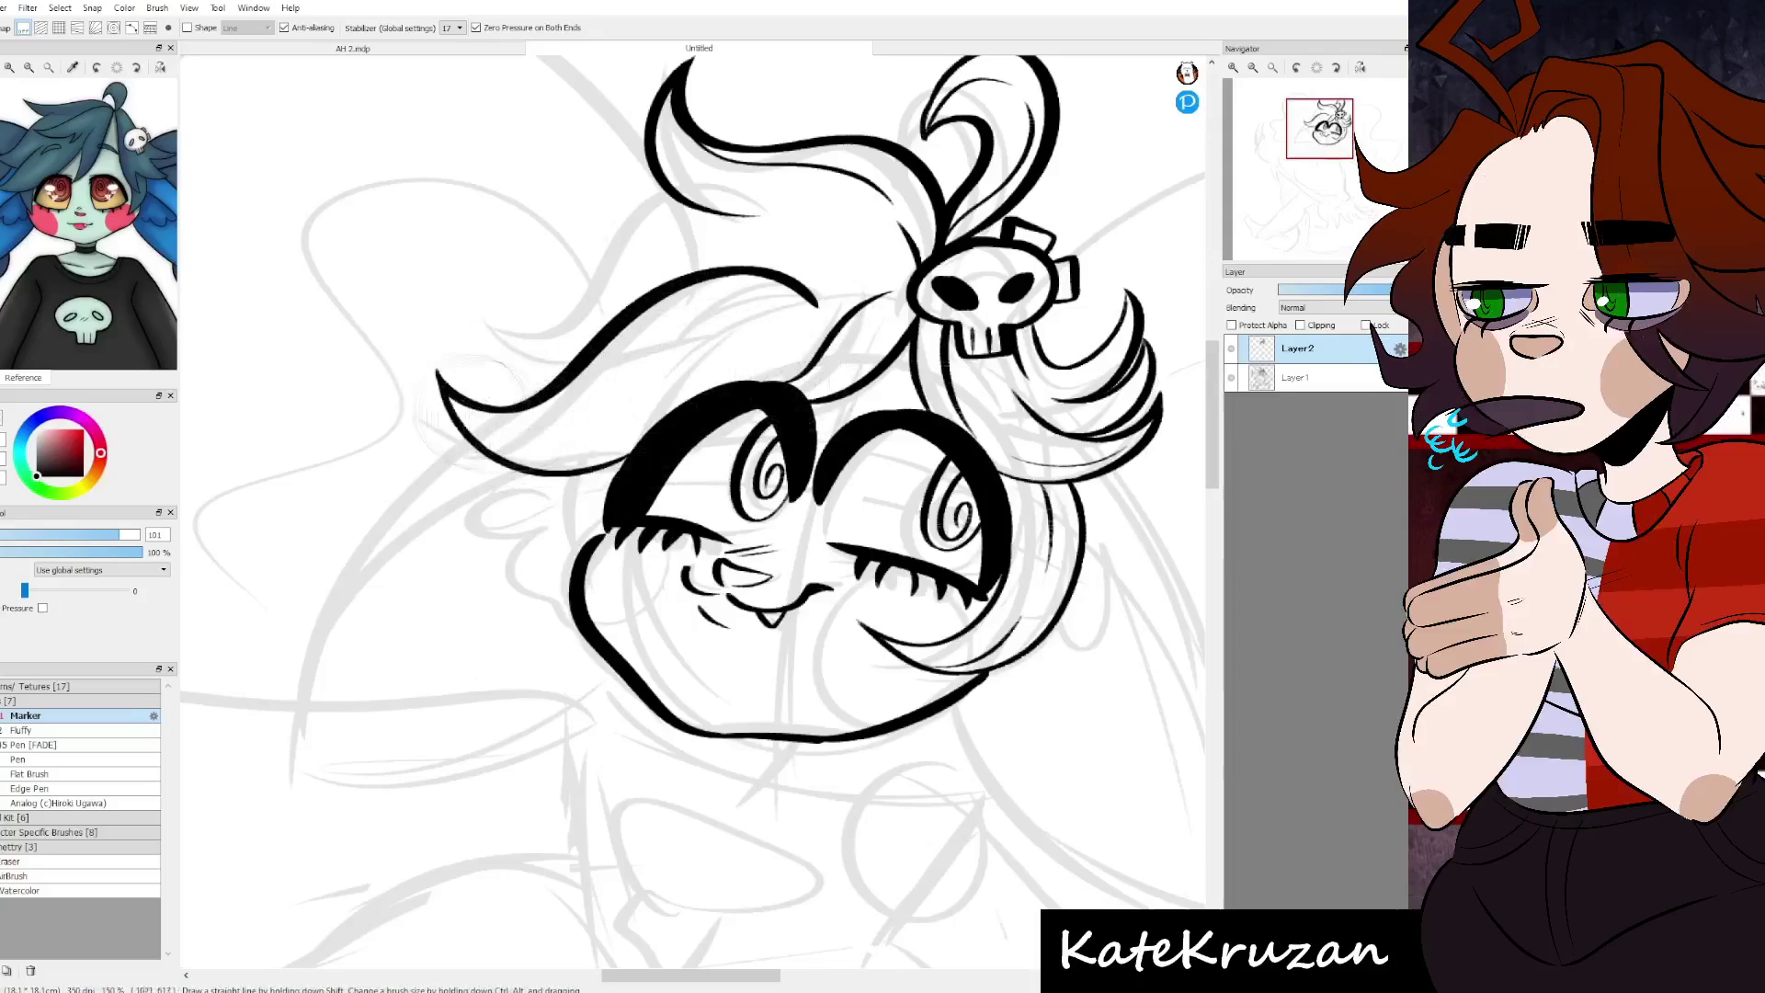
drag(818, 303, 698, 322)
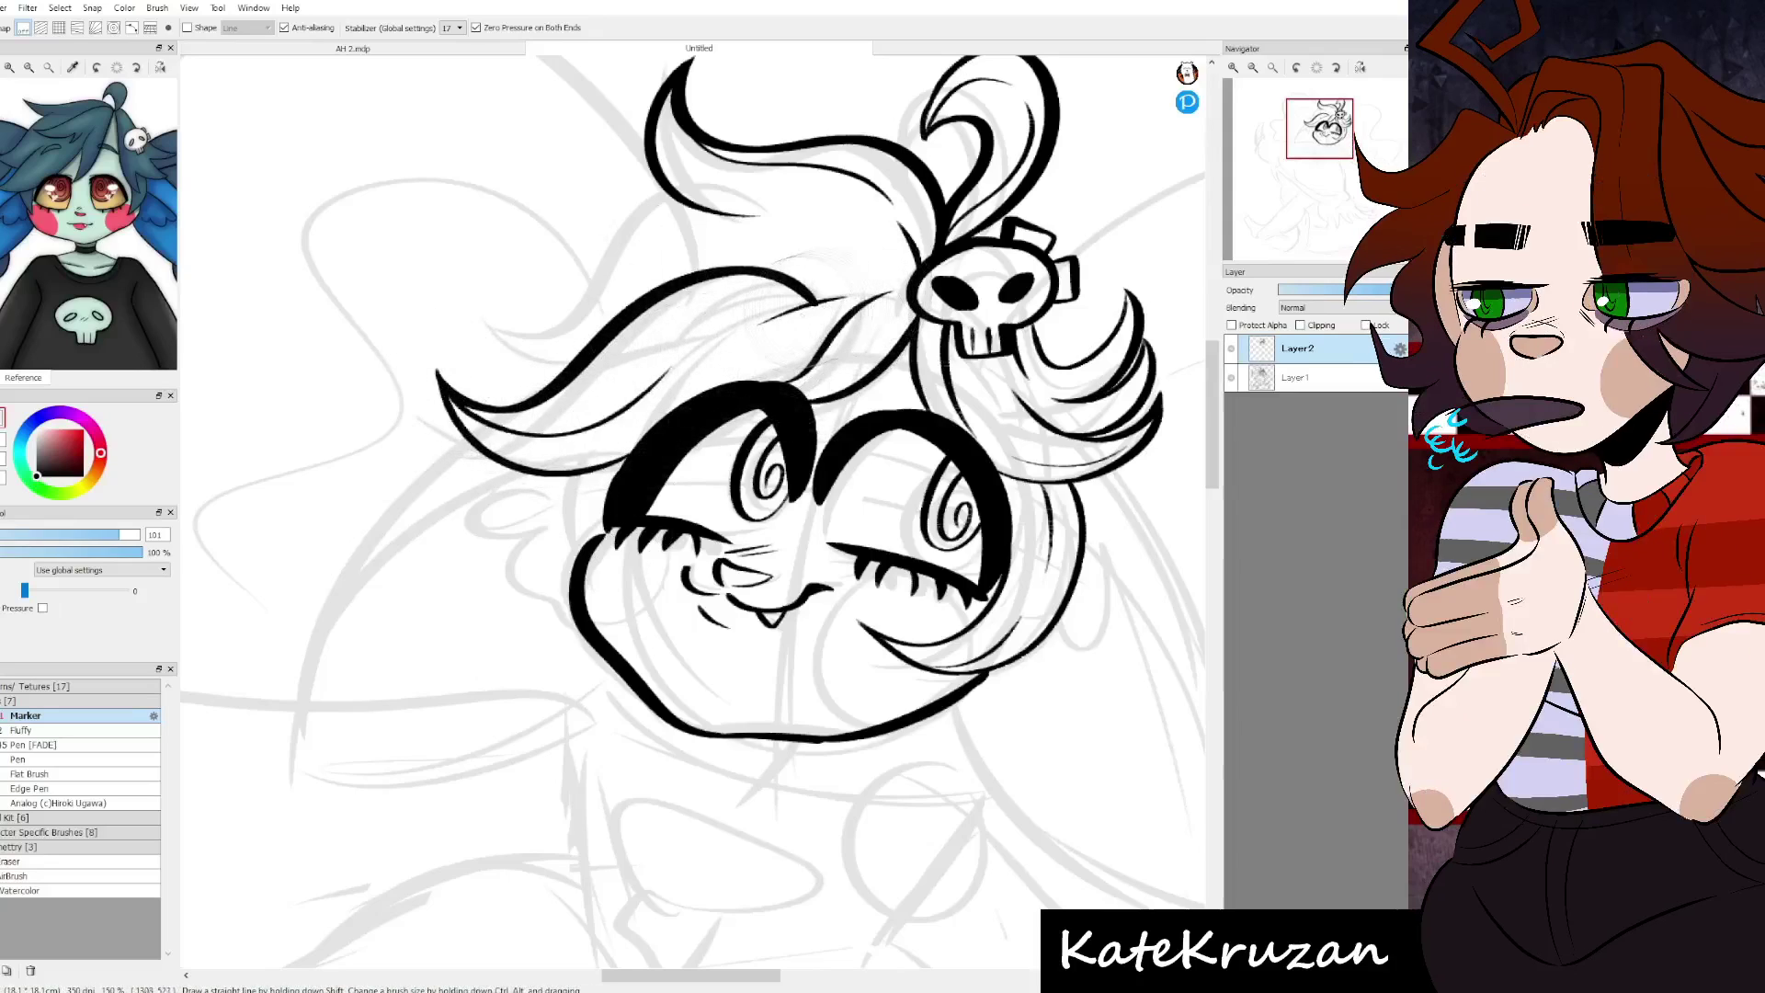
key(ctrl+z)
- Ink a second pointed lock behind the fringe, the left temple line and long strands running toward the clip
mouse_move(685, 194)
mouse_down()
mouse_move(515, 303)
mouse_move(547, 327)
mouse_up()
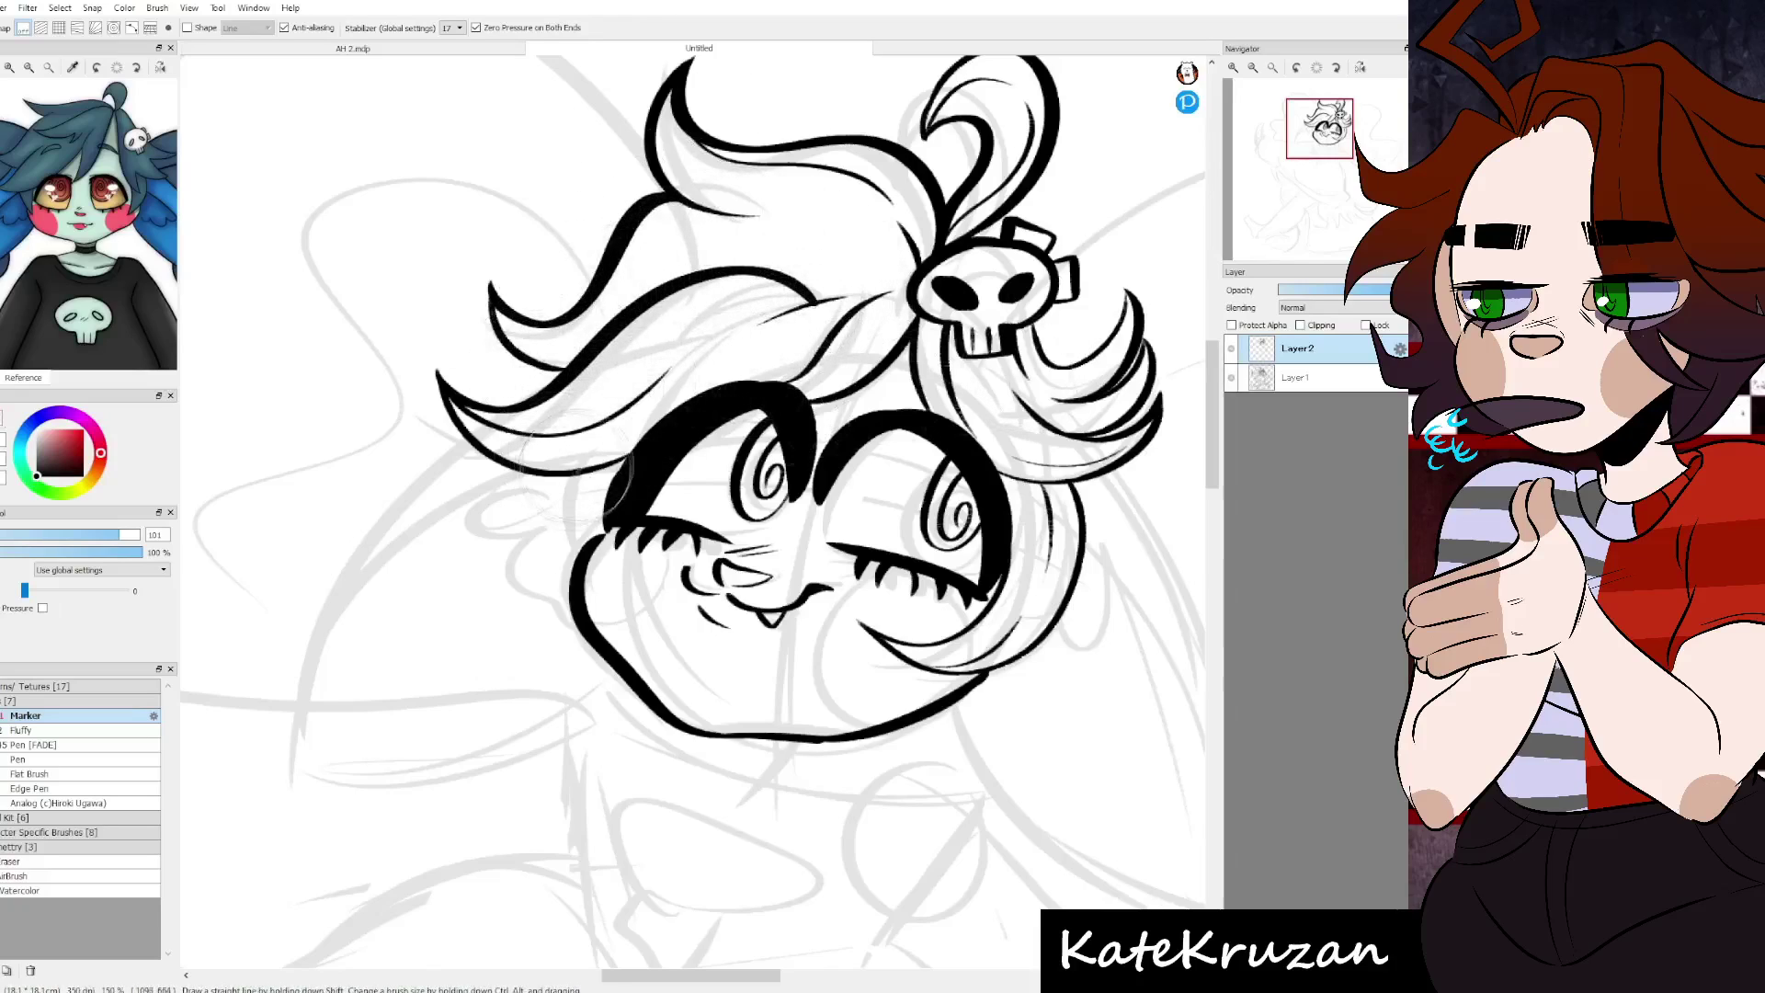
key(Delete)
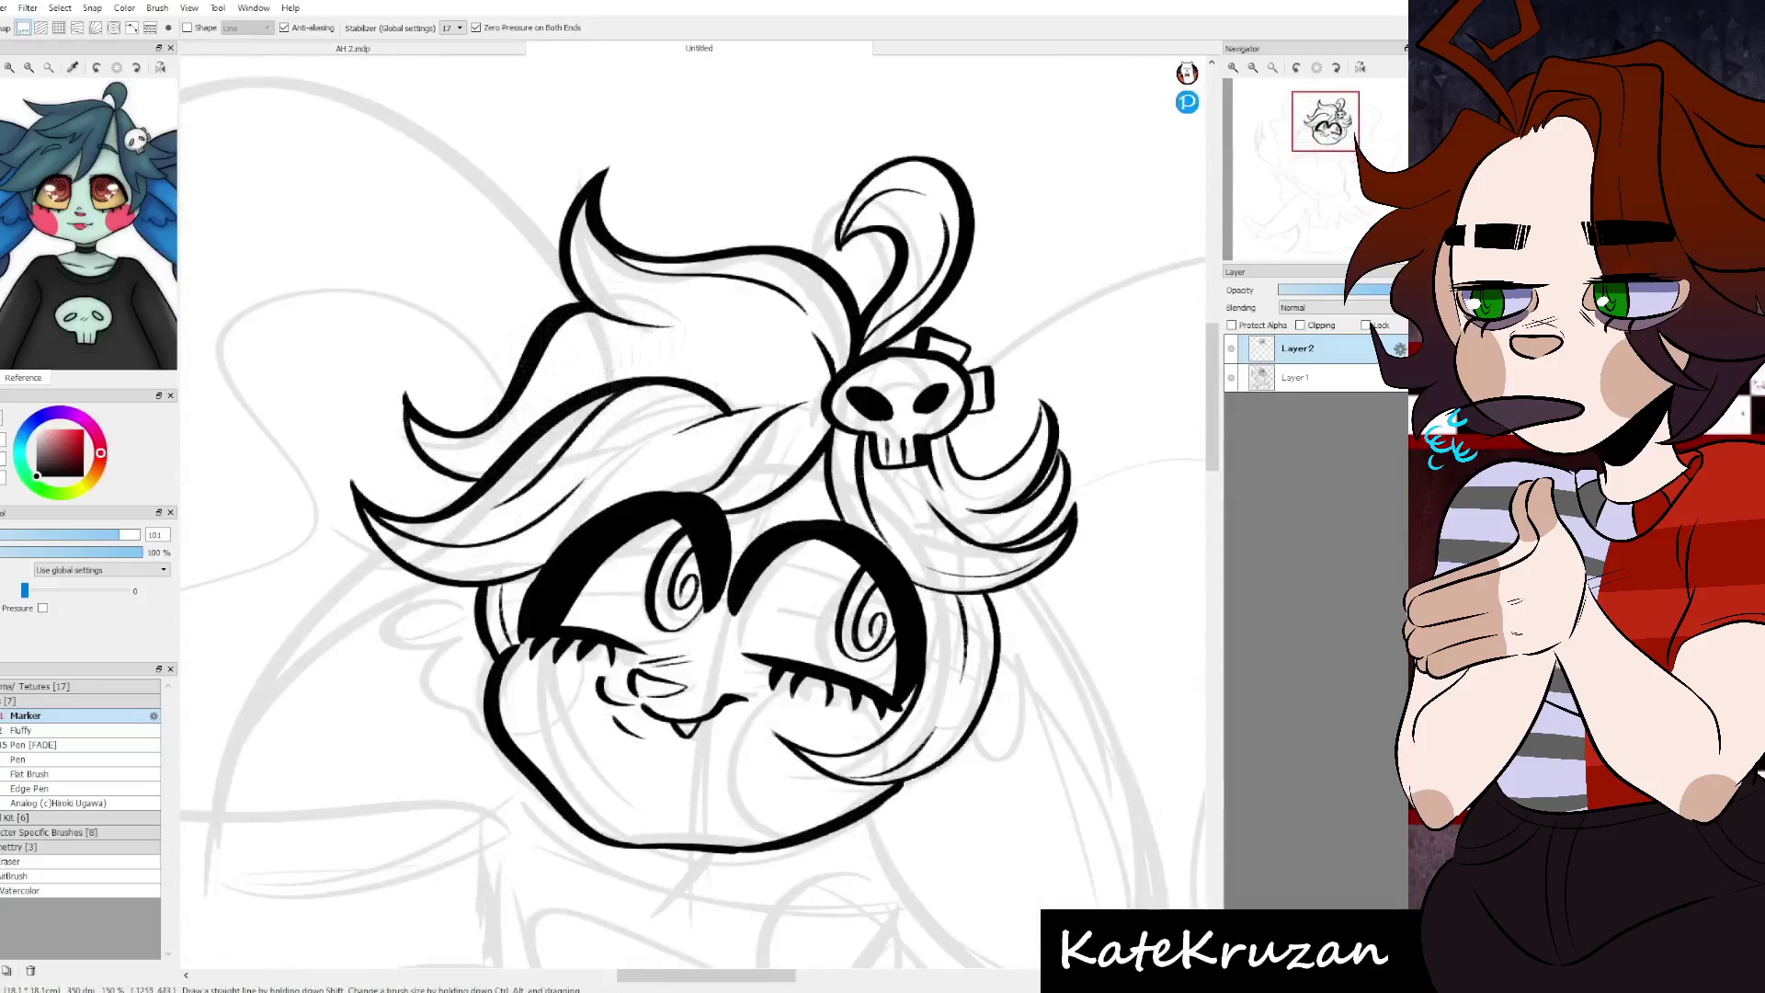
drag(542, 377, 688, 338)
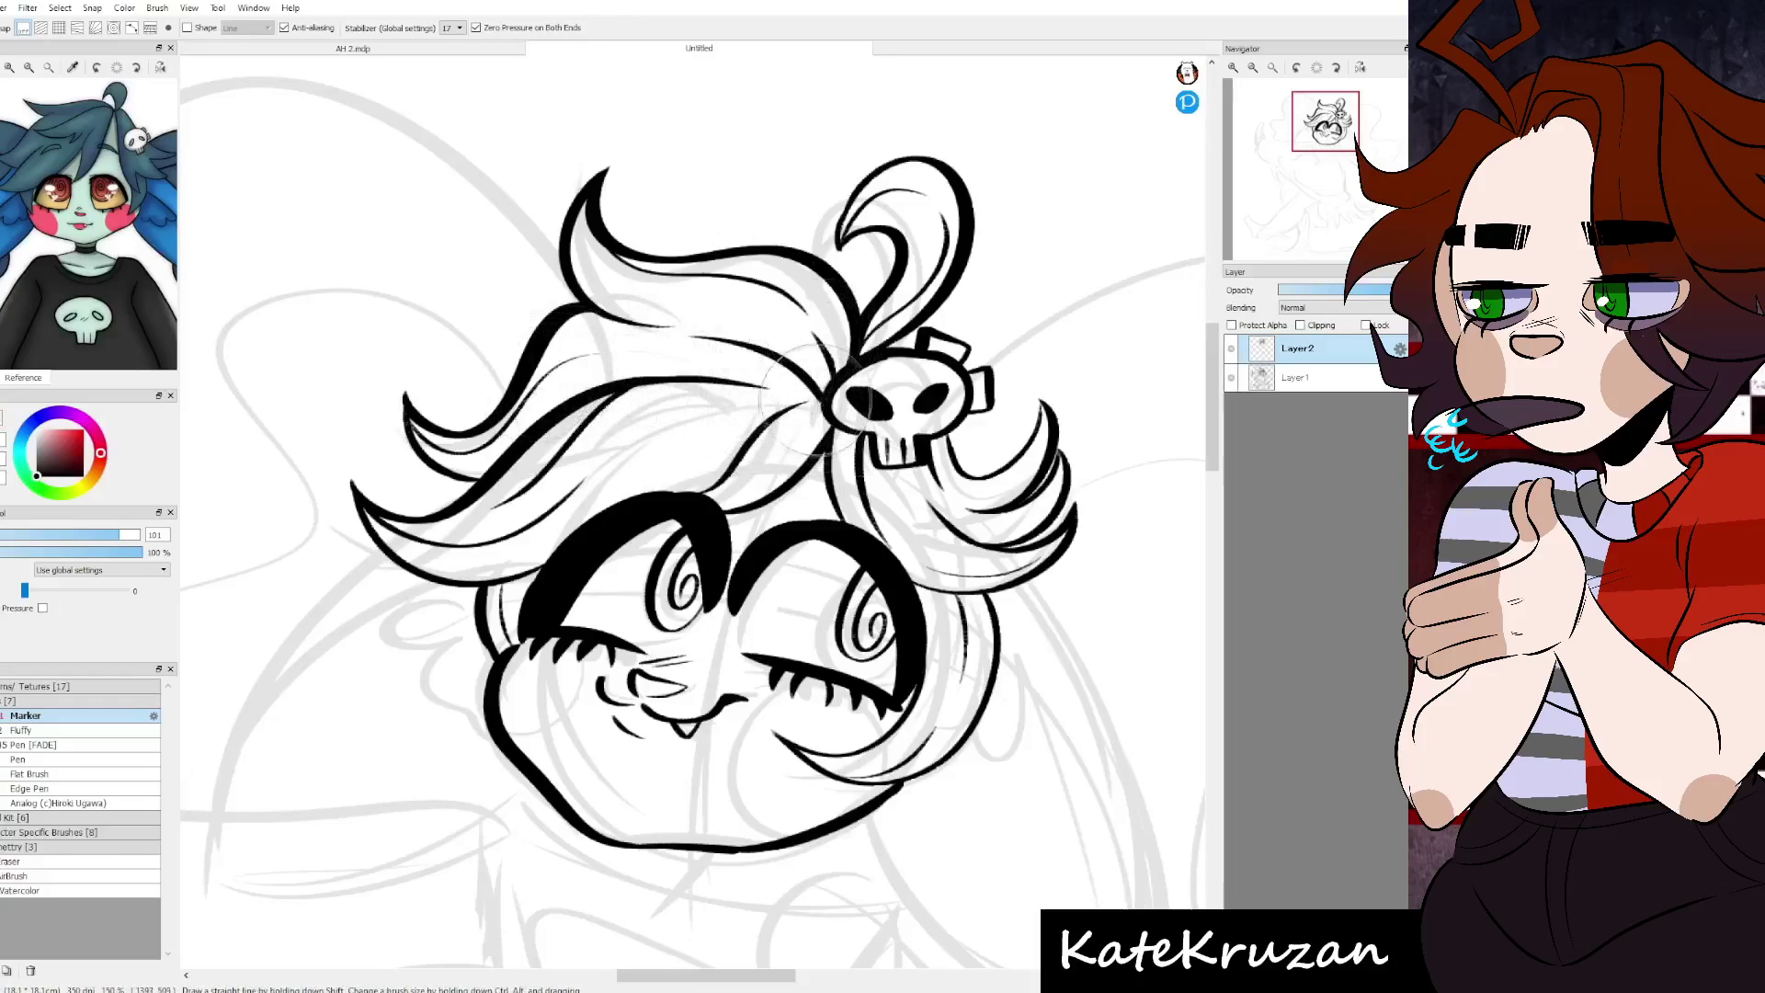
- Ink the wavy shoulder contours on both sides below the head and two thin curved fold lines between them
drag(1325, 122, 1318, 167)
drag(638, 386, 593, 520)
drag(952, 459, 912, 598)
key(ctrl+minus)
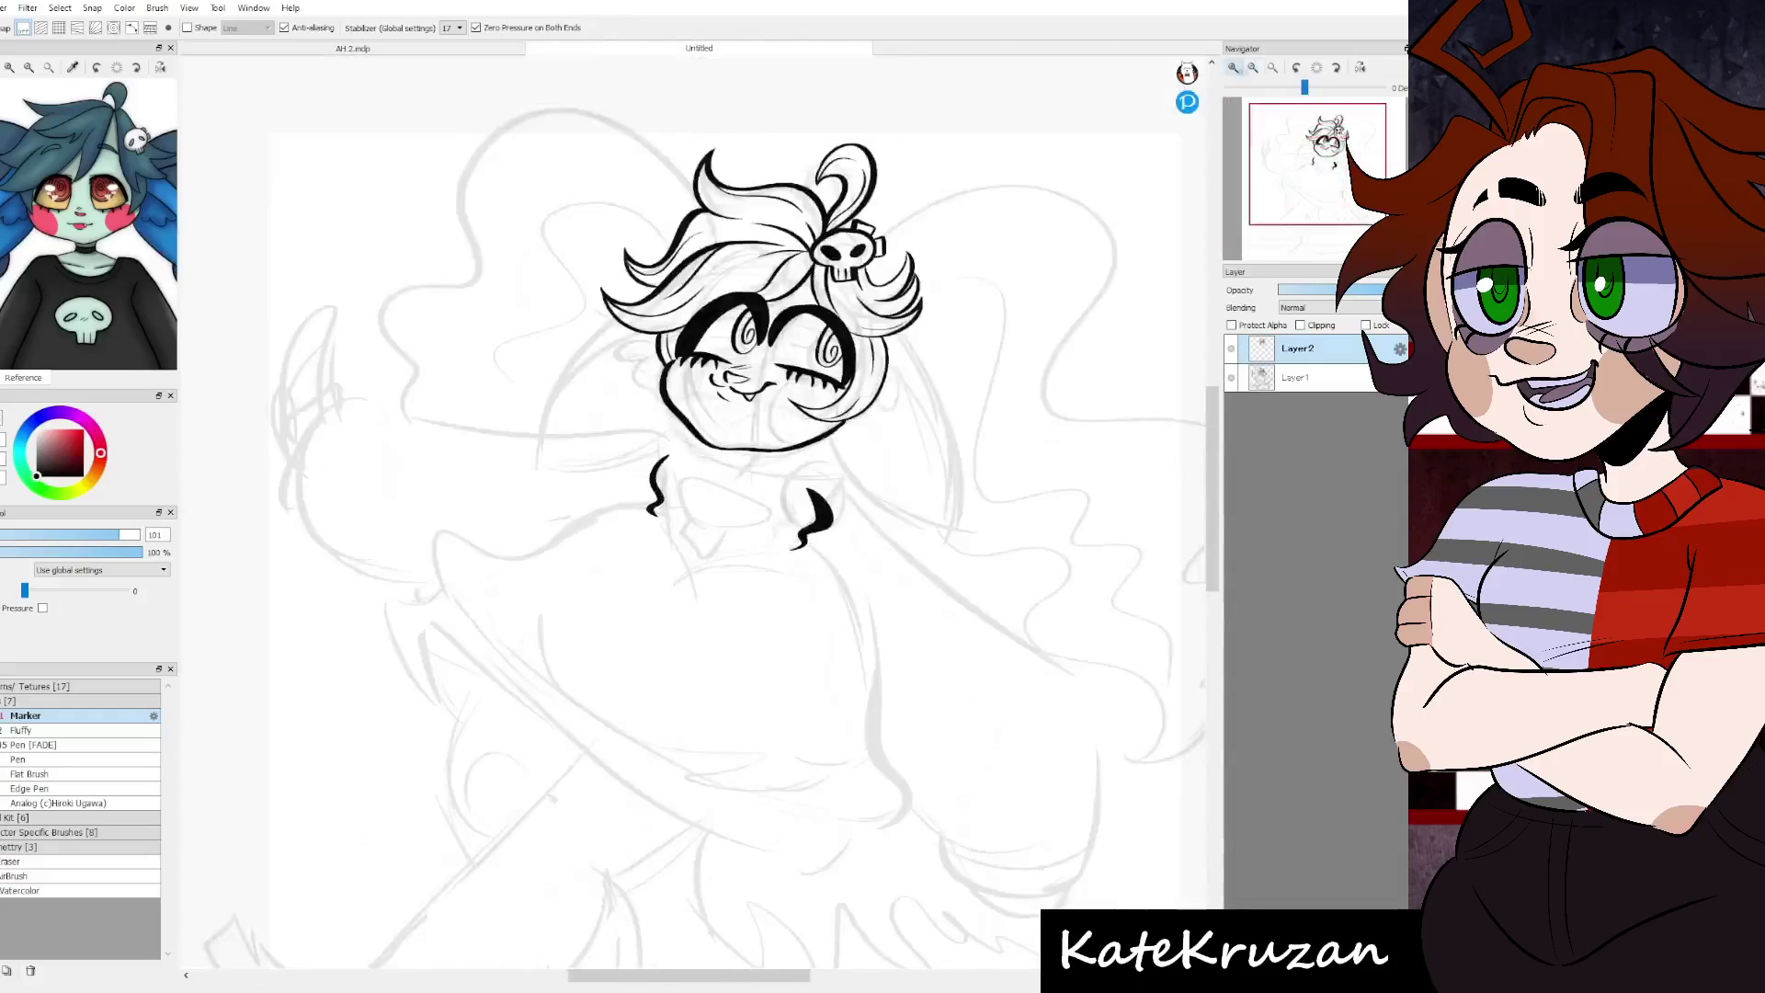
key(ctrl+plus)
drag(655, 494, 854, 541)
key(ctrl+minus)
key(ctrl+plus)
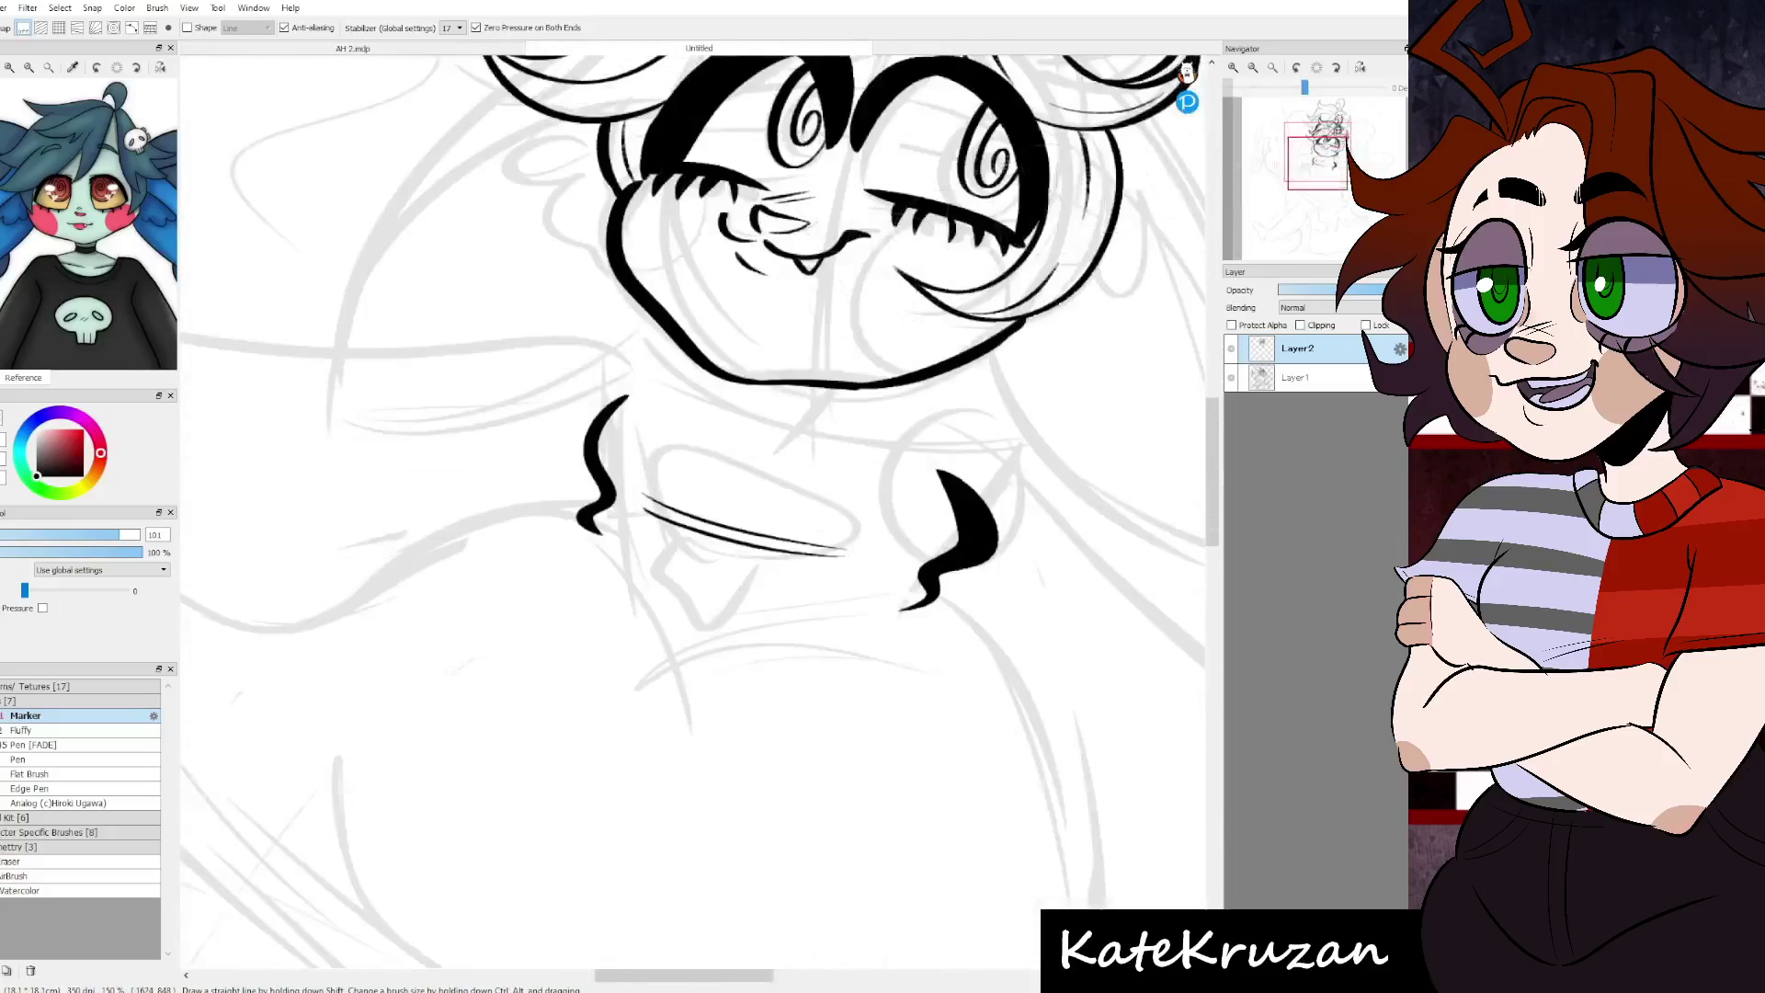
- Ink the neck with a solid black choker under the chin and a double curved collar line beneath it
drag(756, 372, 748, 401)
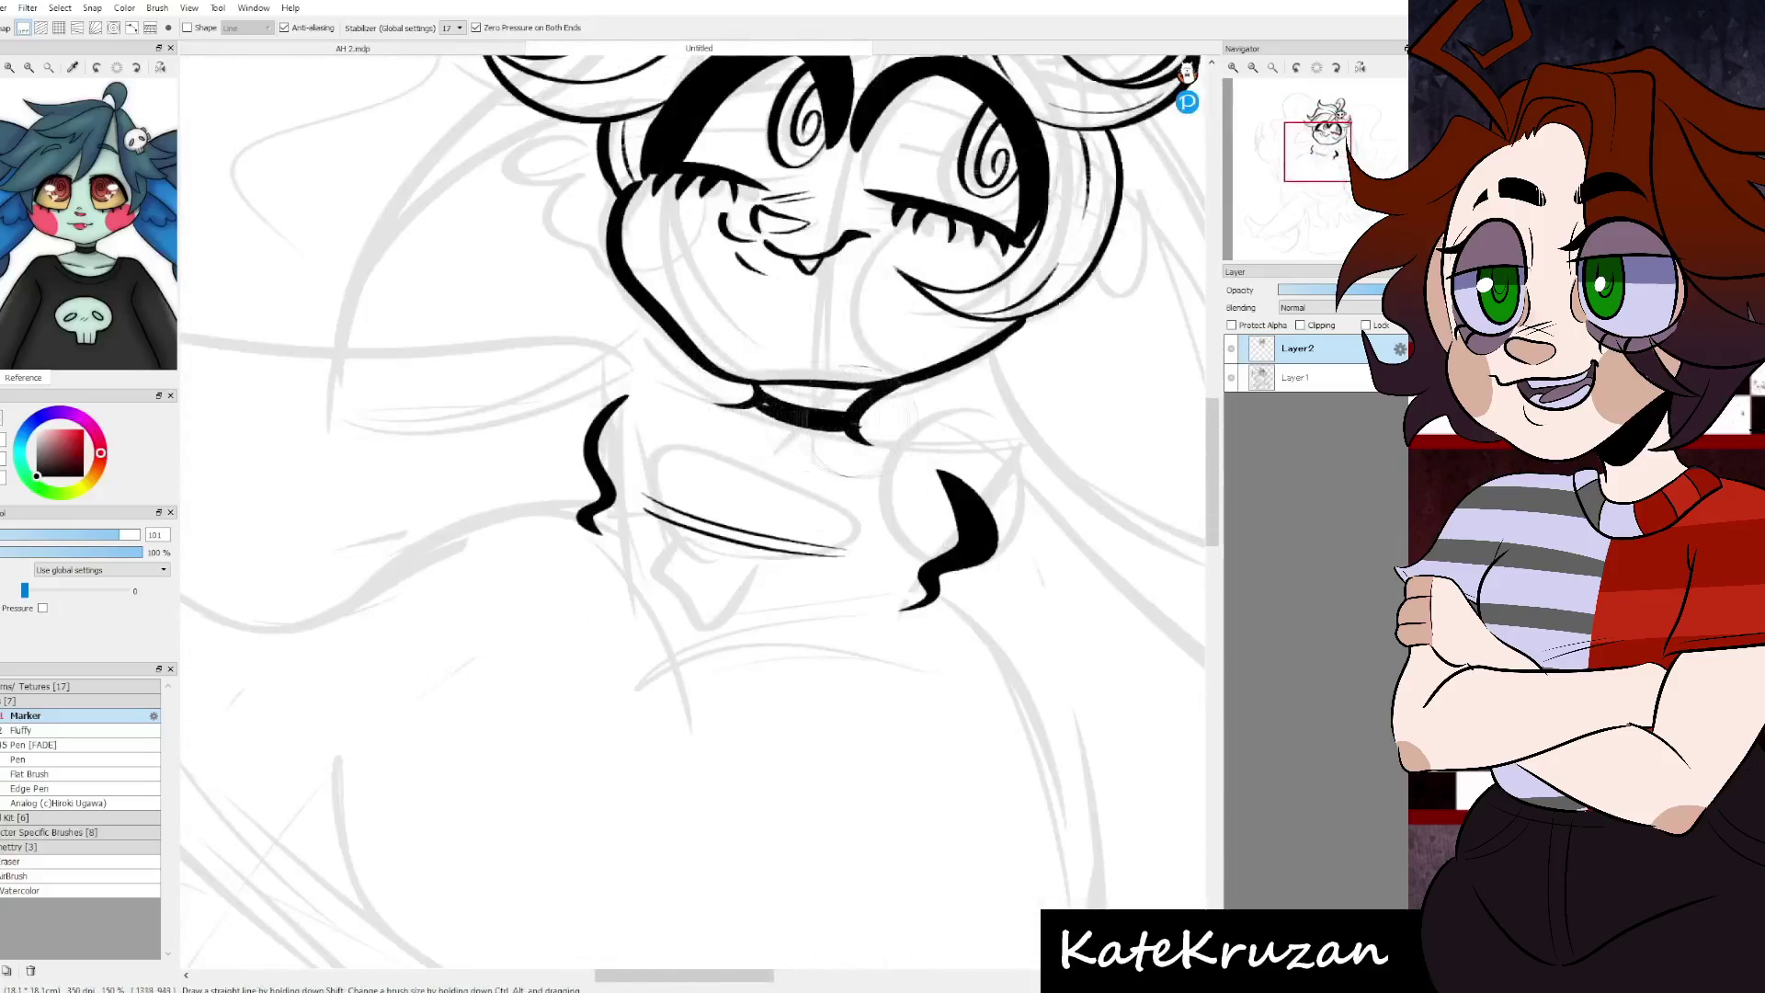
drag(886, 414, 862, 433)
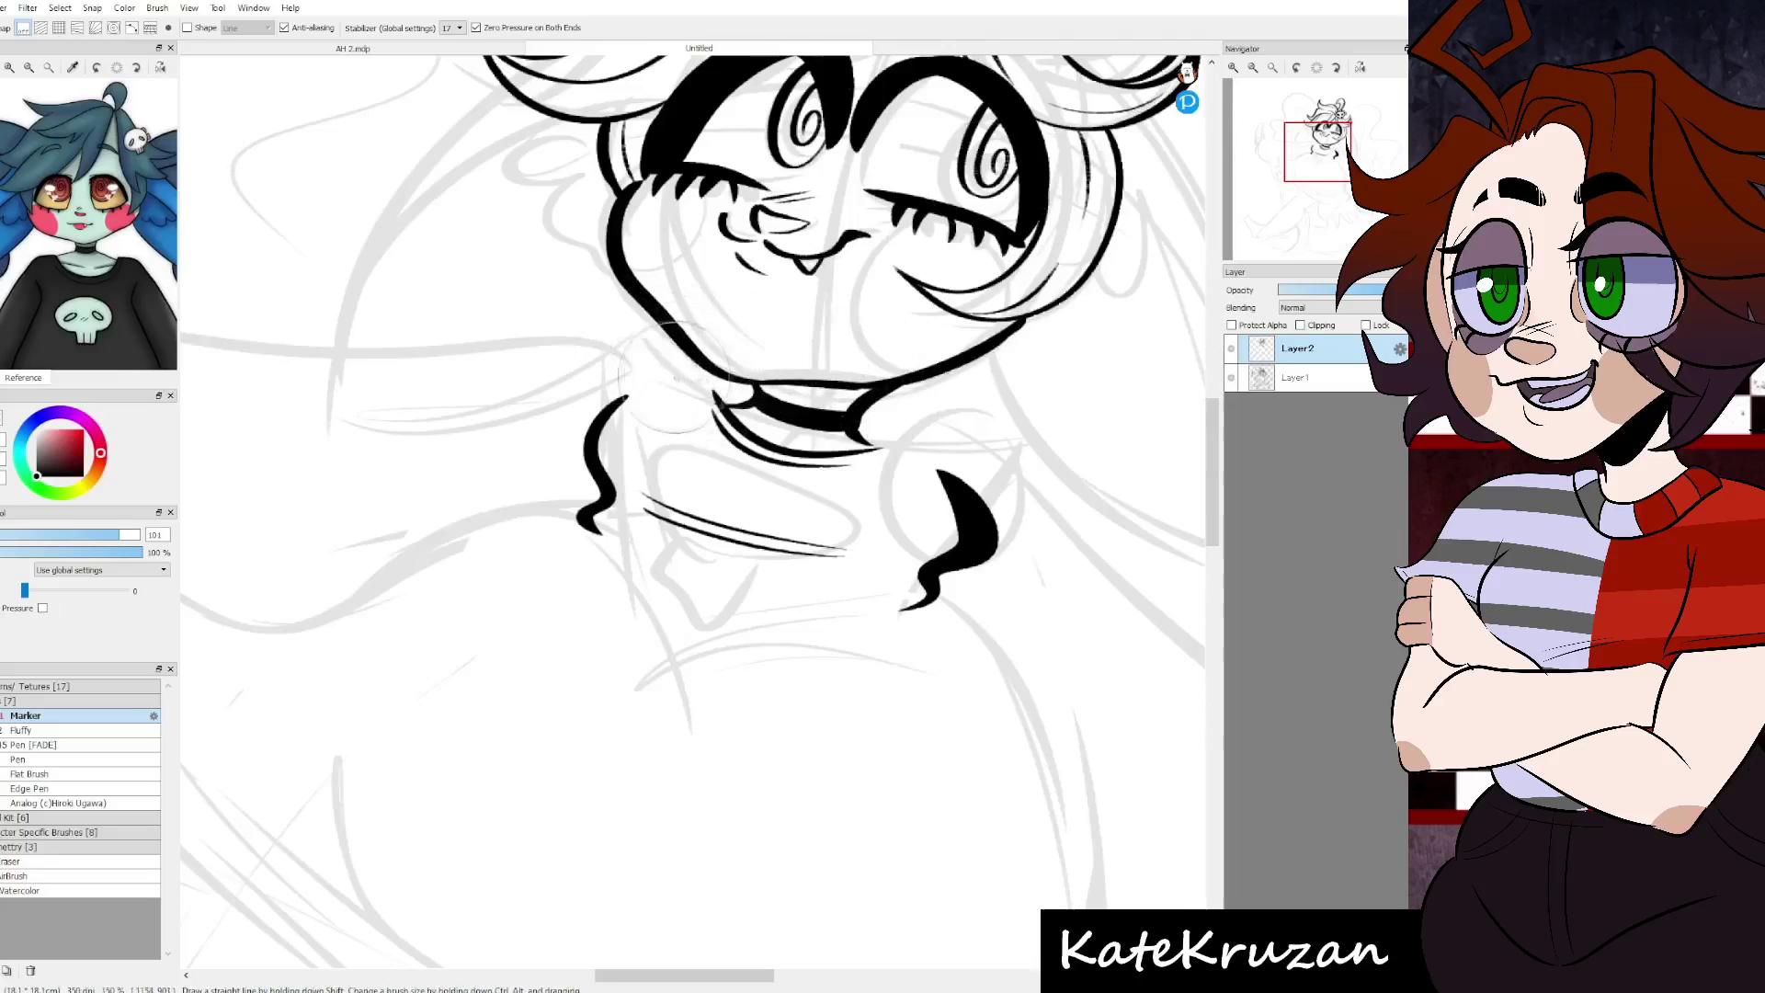
key(ctrl+minus)
key(ctrl+plus)
- Ink the crossing curved fold lines at the center of the chest, redrawing them once
drag(648, 363, 749, 541)
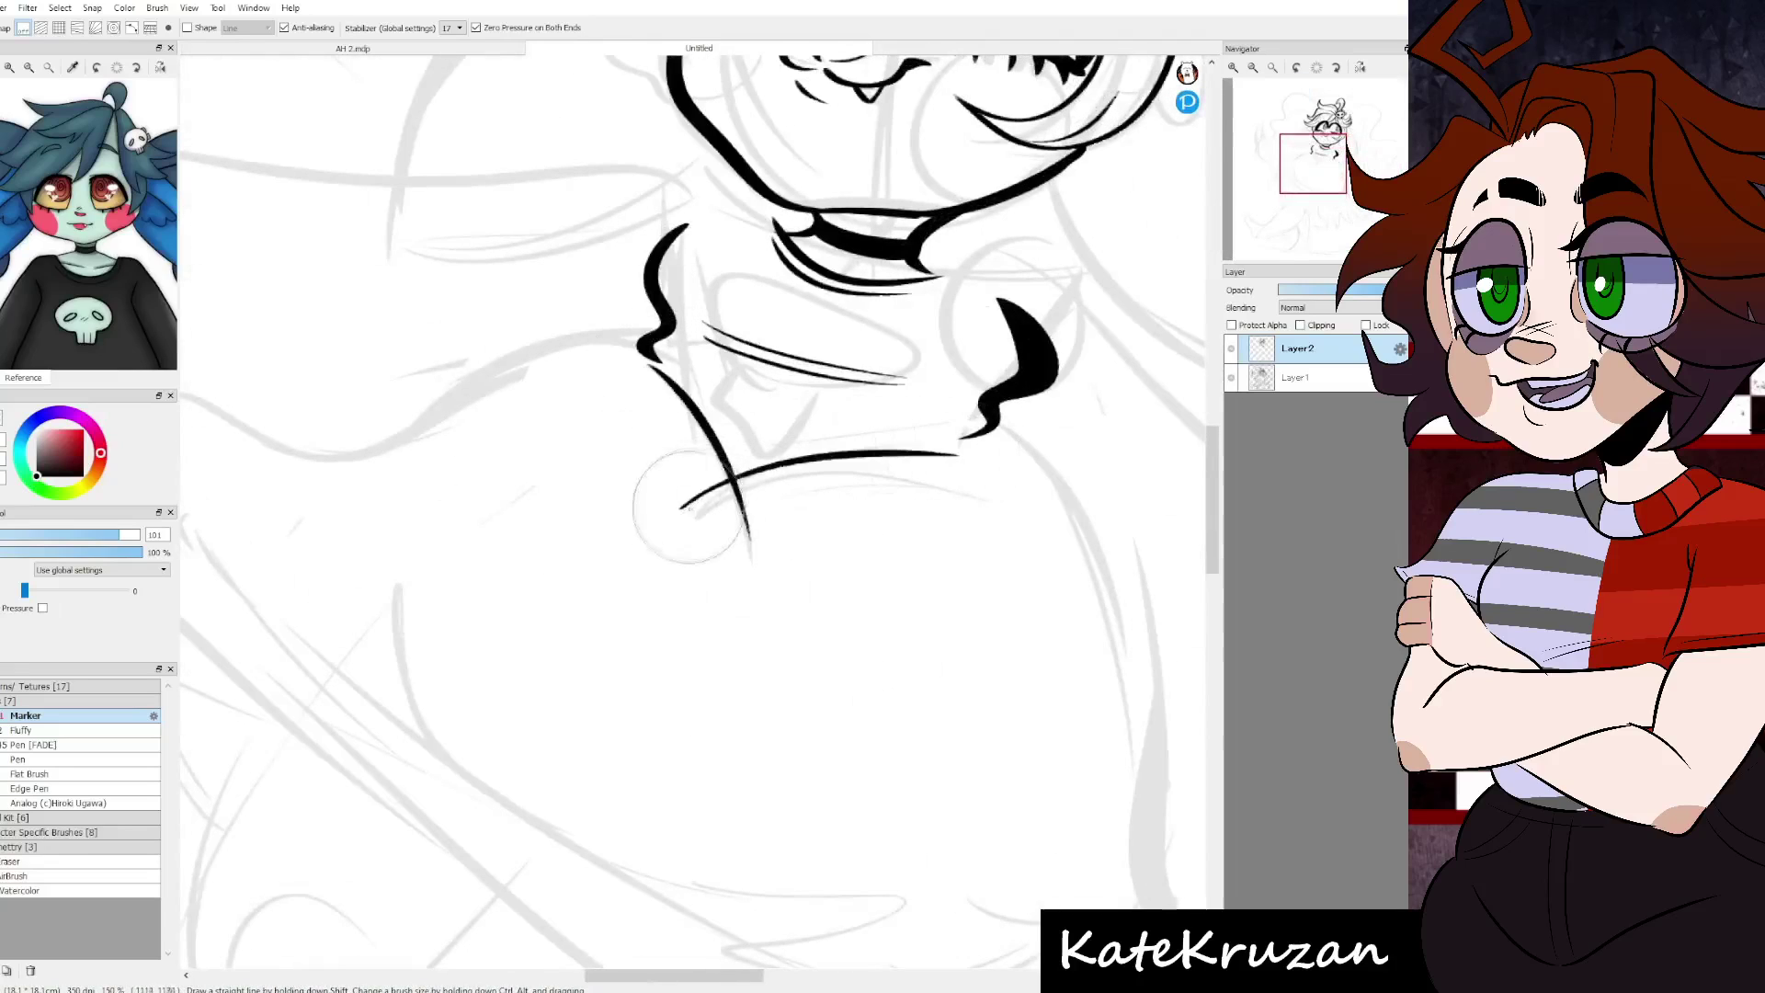
drag(938, 432, 696, 503)
key(ctrl+z)
key(ctrl+z)
drag(942, 434, 699, 501)
drag(648, 363, 745, 570)
- Ink the thick outer contour of the rounded top, from the wavy left shoulder and lower curve to the flared right corner
key(ctrl+minus)
key(ctrl+plus)
key(ctrl+minus)
key(ctrl+plus)
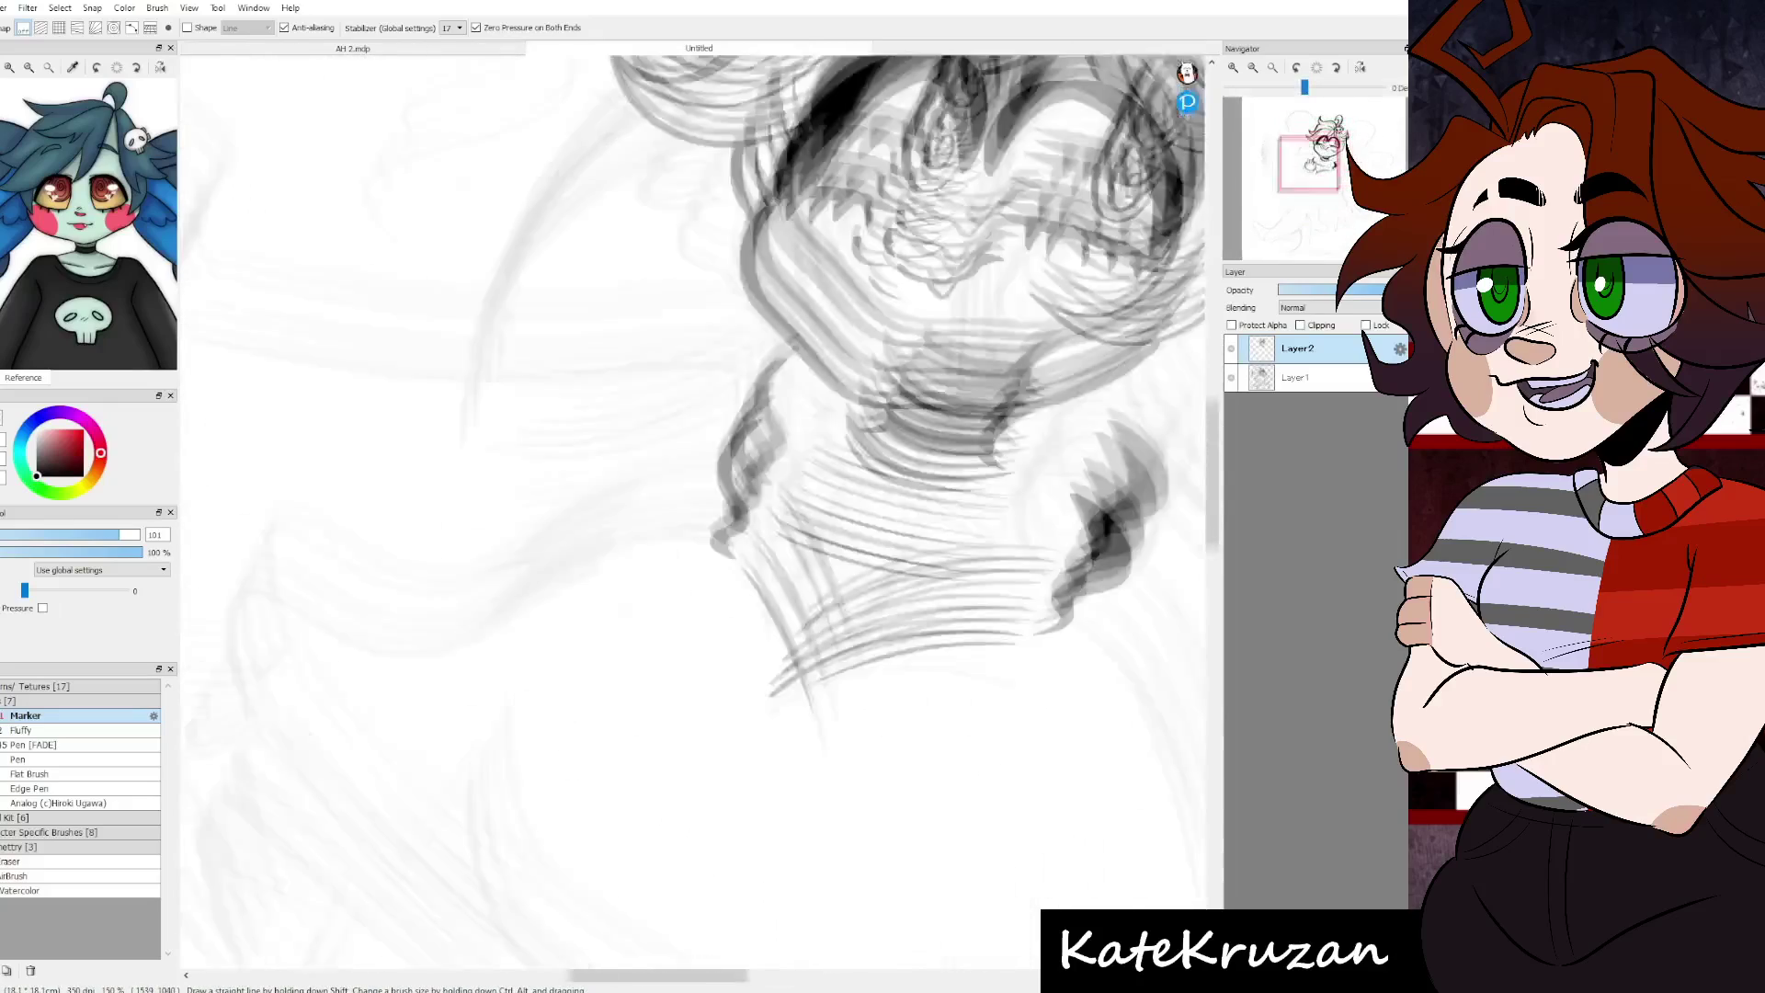
key(ctrl+minus)
drag(754, 216, 455, 324)
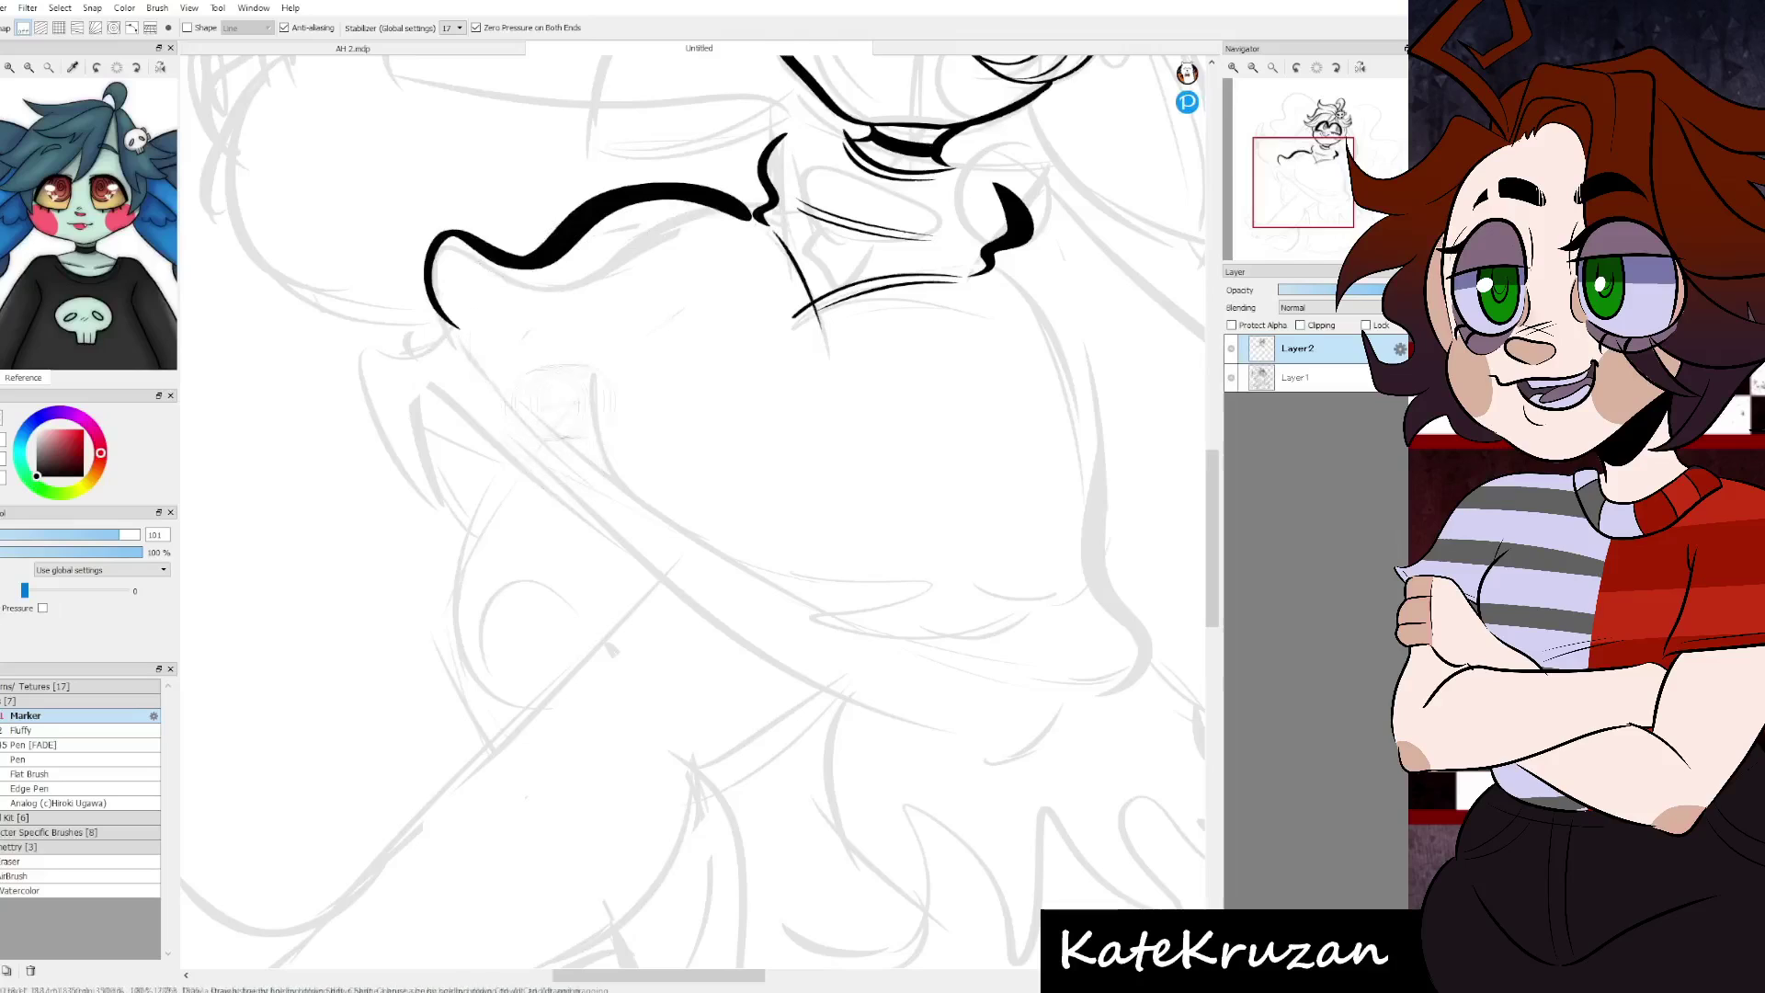
drag(547, 373, 884, 611)
mouse_move(993, 273)
mouse_down()
mouse_move(1048, 602)
mouse_move(1032, 665)
mouse_up()
mouse_move(832, 625)
mouse_down()
mouse_move(1011, 649)
mouse_move(1048, 608)
mouse_up()
- Ink long, thin curved fold lines running diagonally across the inside of the rounded top
drag(644, 387, 528, 354)
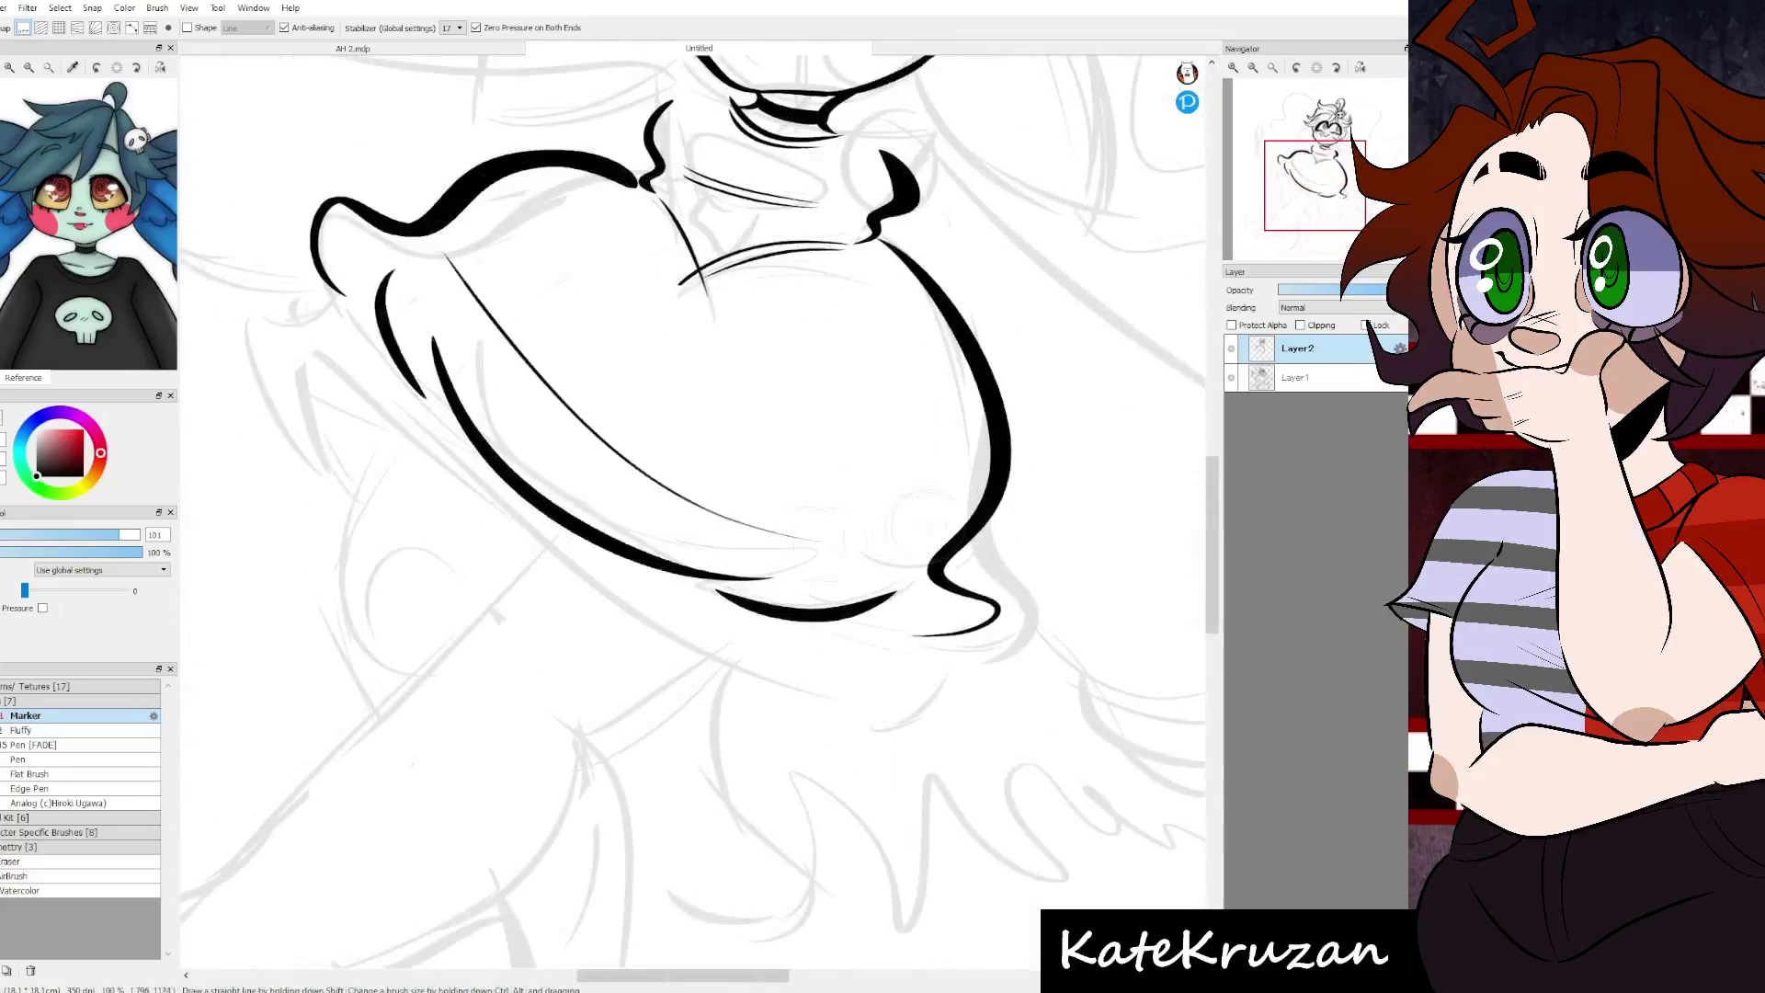
drag(457, 276, 813, 528)
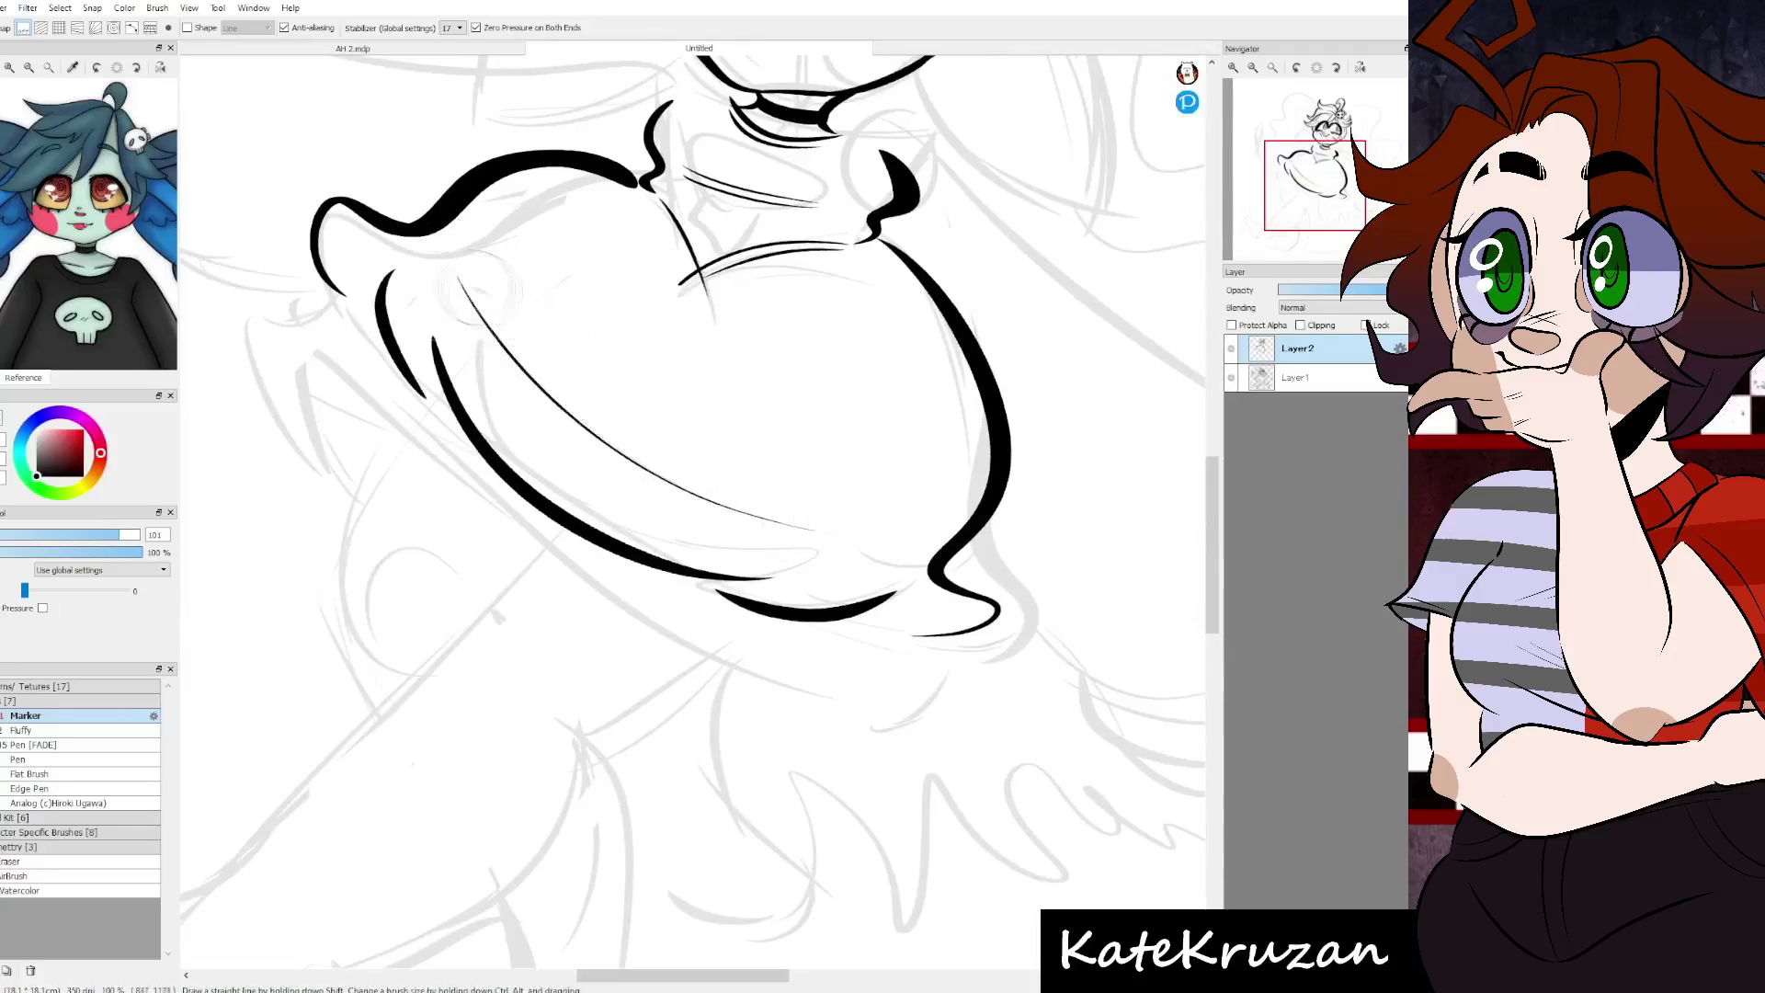
drag(471, 287, 813, 505)
drag(662, 442, 699, 423)
- Ink the outer curve of the left thigh and the long hem band beneath the rounded top
drag(370, 262, 472, 275)
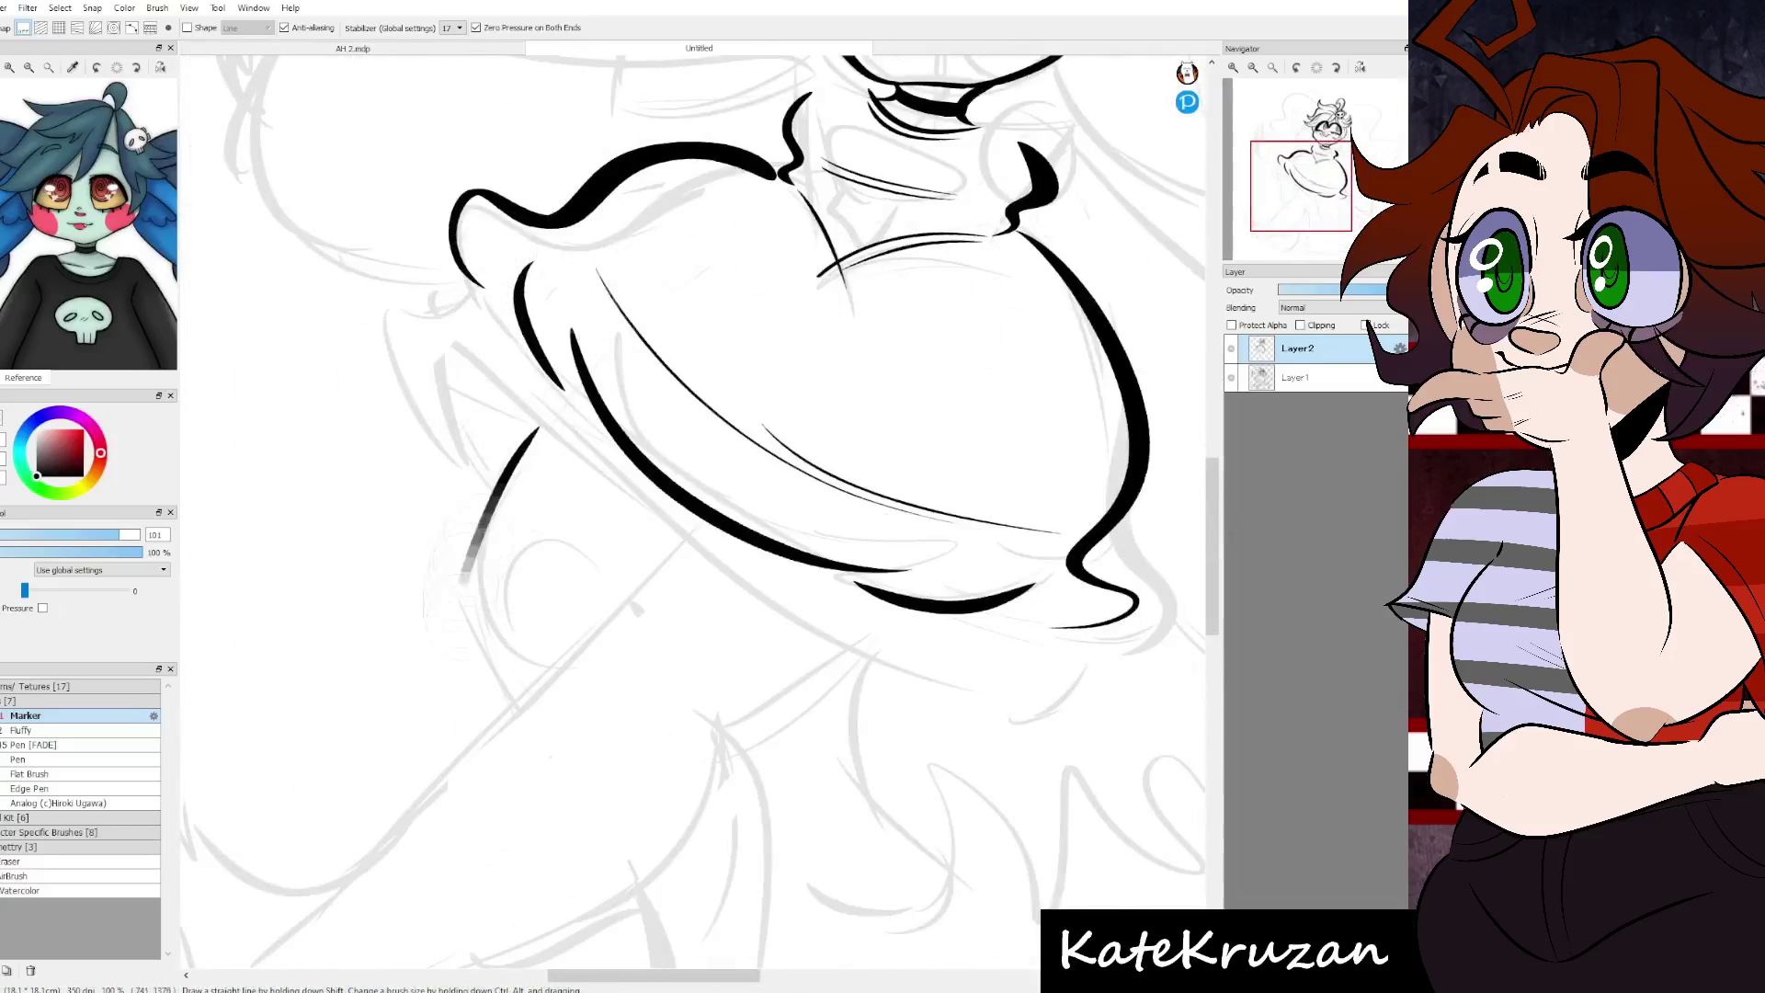
mouse_move(538, 425)
mouse_down()
mouse_move(492, 671)
mouse_move(441, 625)
mouse_up()
mouse_move(451, 422)
mouse_down()
mouse_move(644, 439)
mouse_move(956, 642)
mouse_move(1028, 581)
mouse_up()
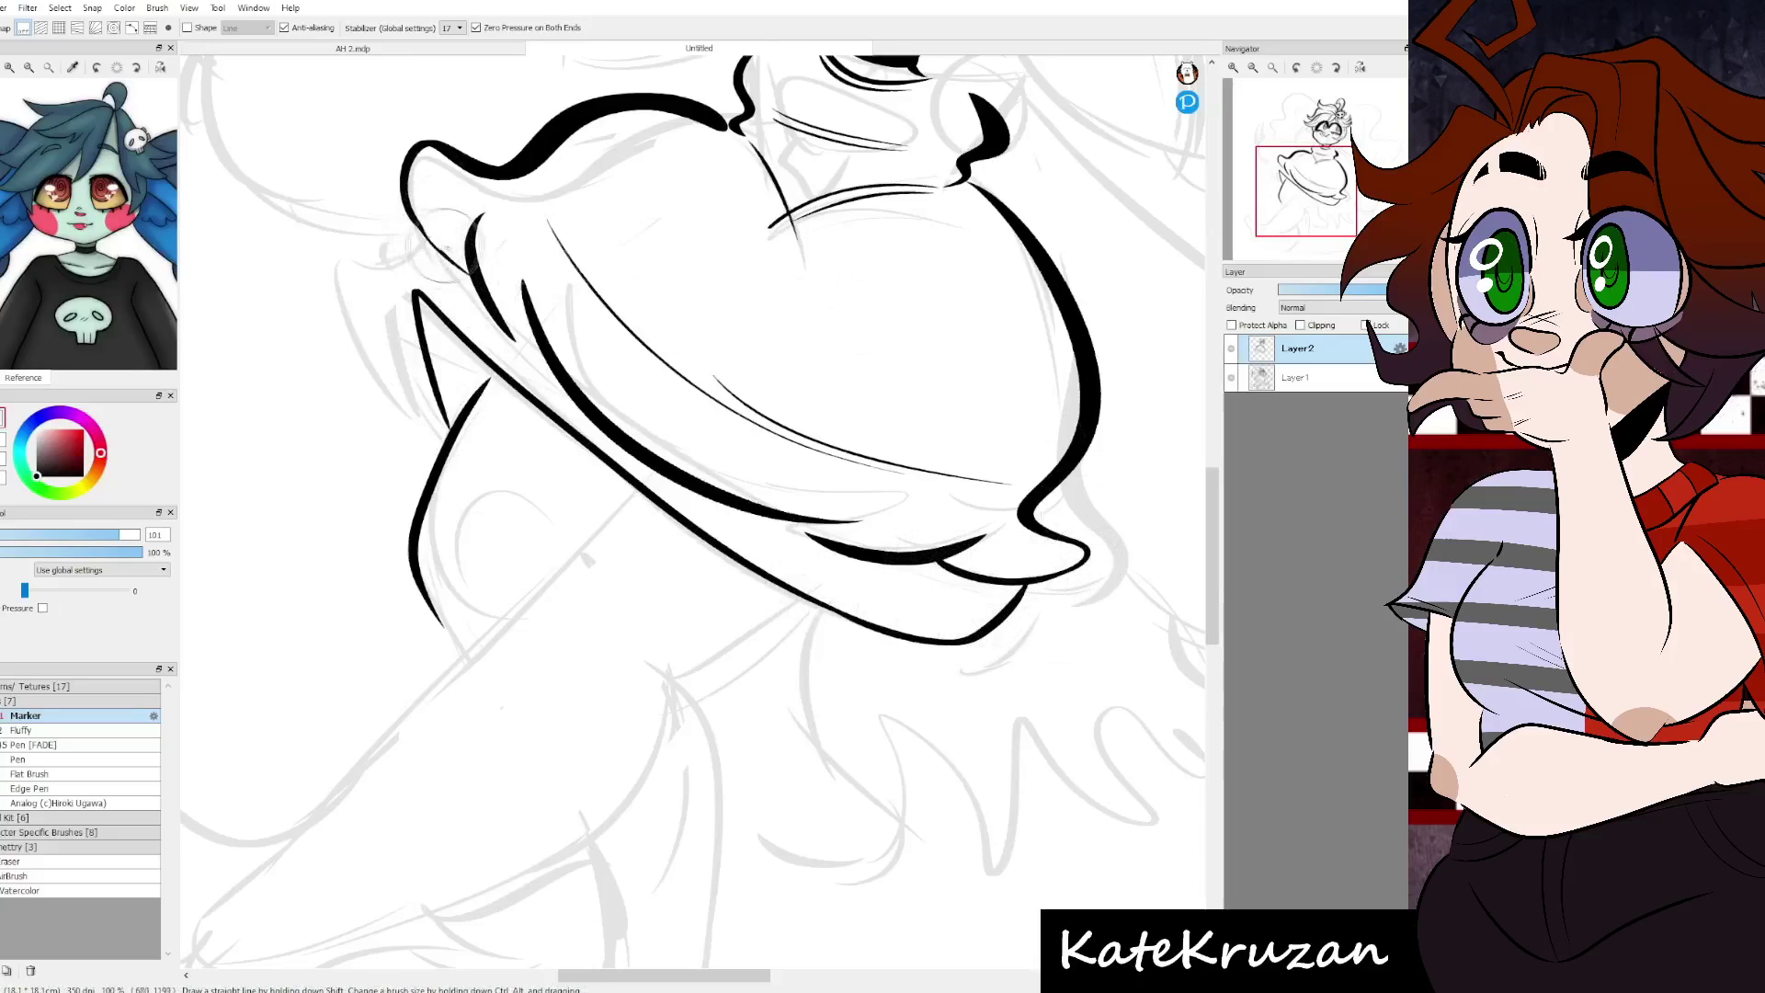
- Ink the angled outer edge at the hem band's left end and fill the gap beside the thigh black
mouse_move(425, 230)
mouse_down()
mouse_move(375, 276)
mouse_move(448, 428)
mouse_up()
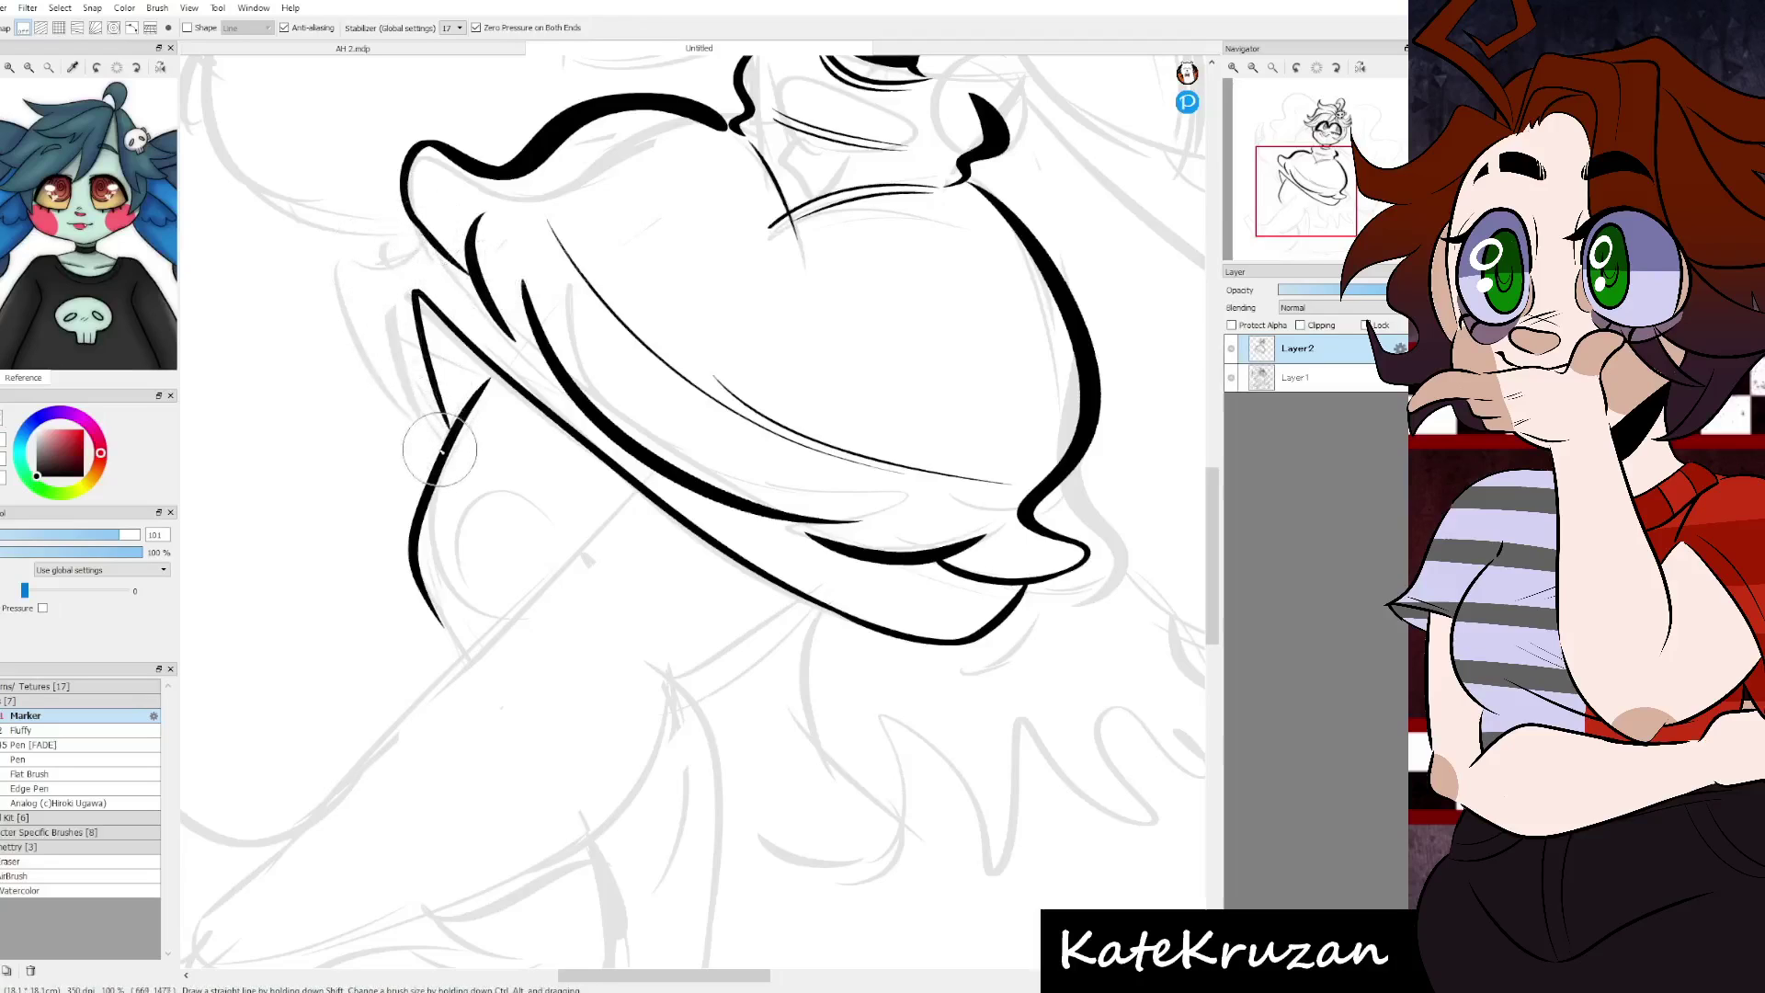
key(ctrl+z)
mouse_move(424, 193)
mouse_down()
mouse_move(447, 430)
mouse_move(496, 441)
mouse_up()
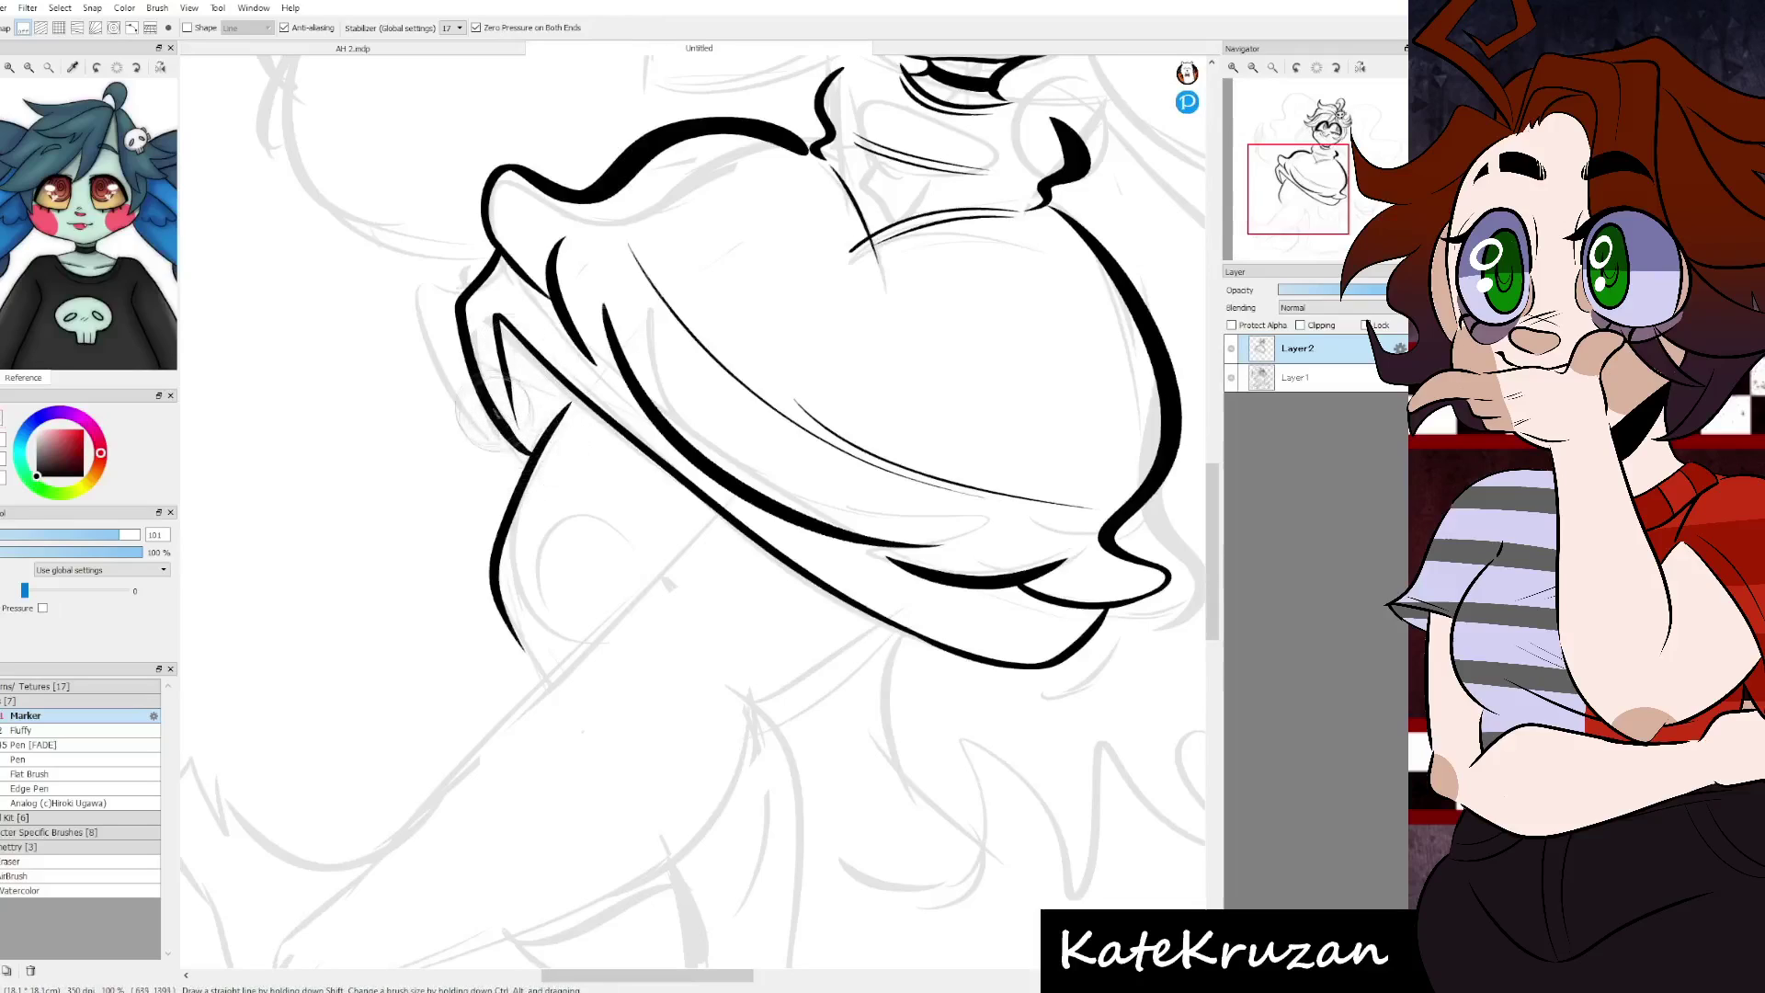
mouse_move(522, 385)
mouse_down()
mouse_move(493, 322)
mouse_move(549, 373)
mouse_up()
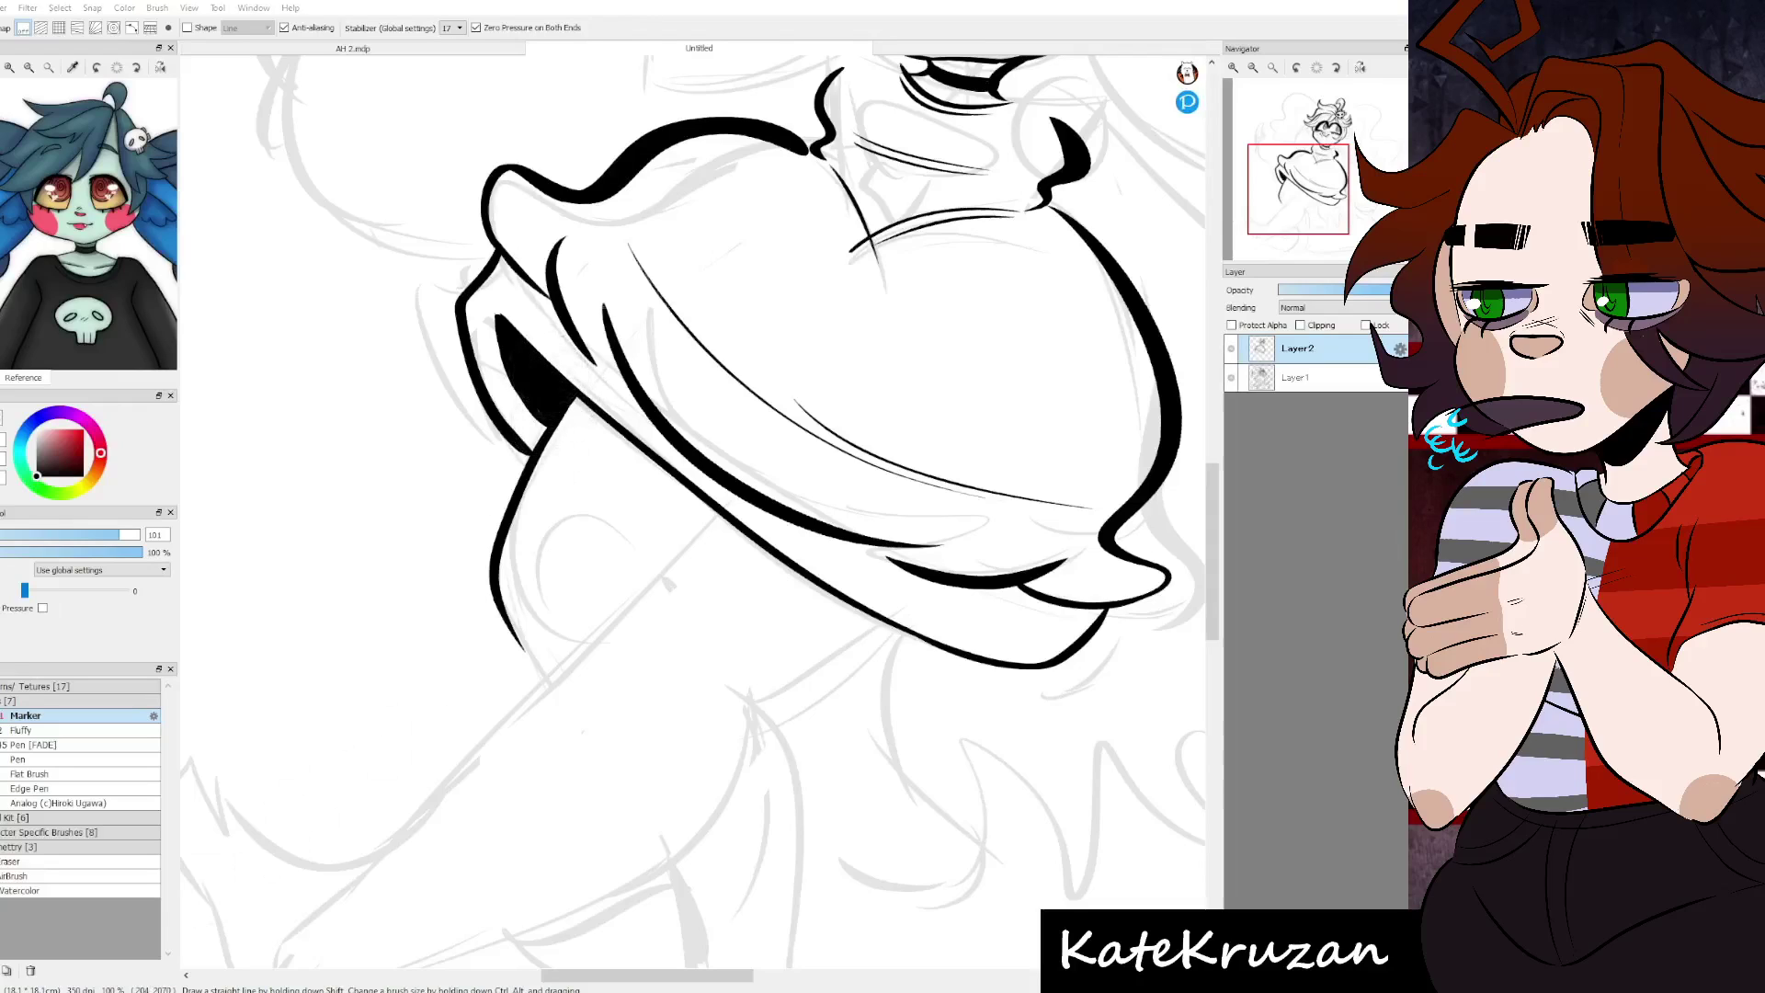
- Ink the left boot with a thick sole, block heel, buckled ankle strap with two dots and rounded cuff
scroll(689, 460, down, 3)
scroll(437, 512, up, 3)
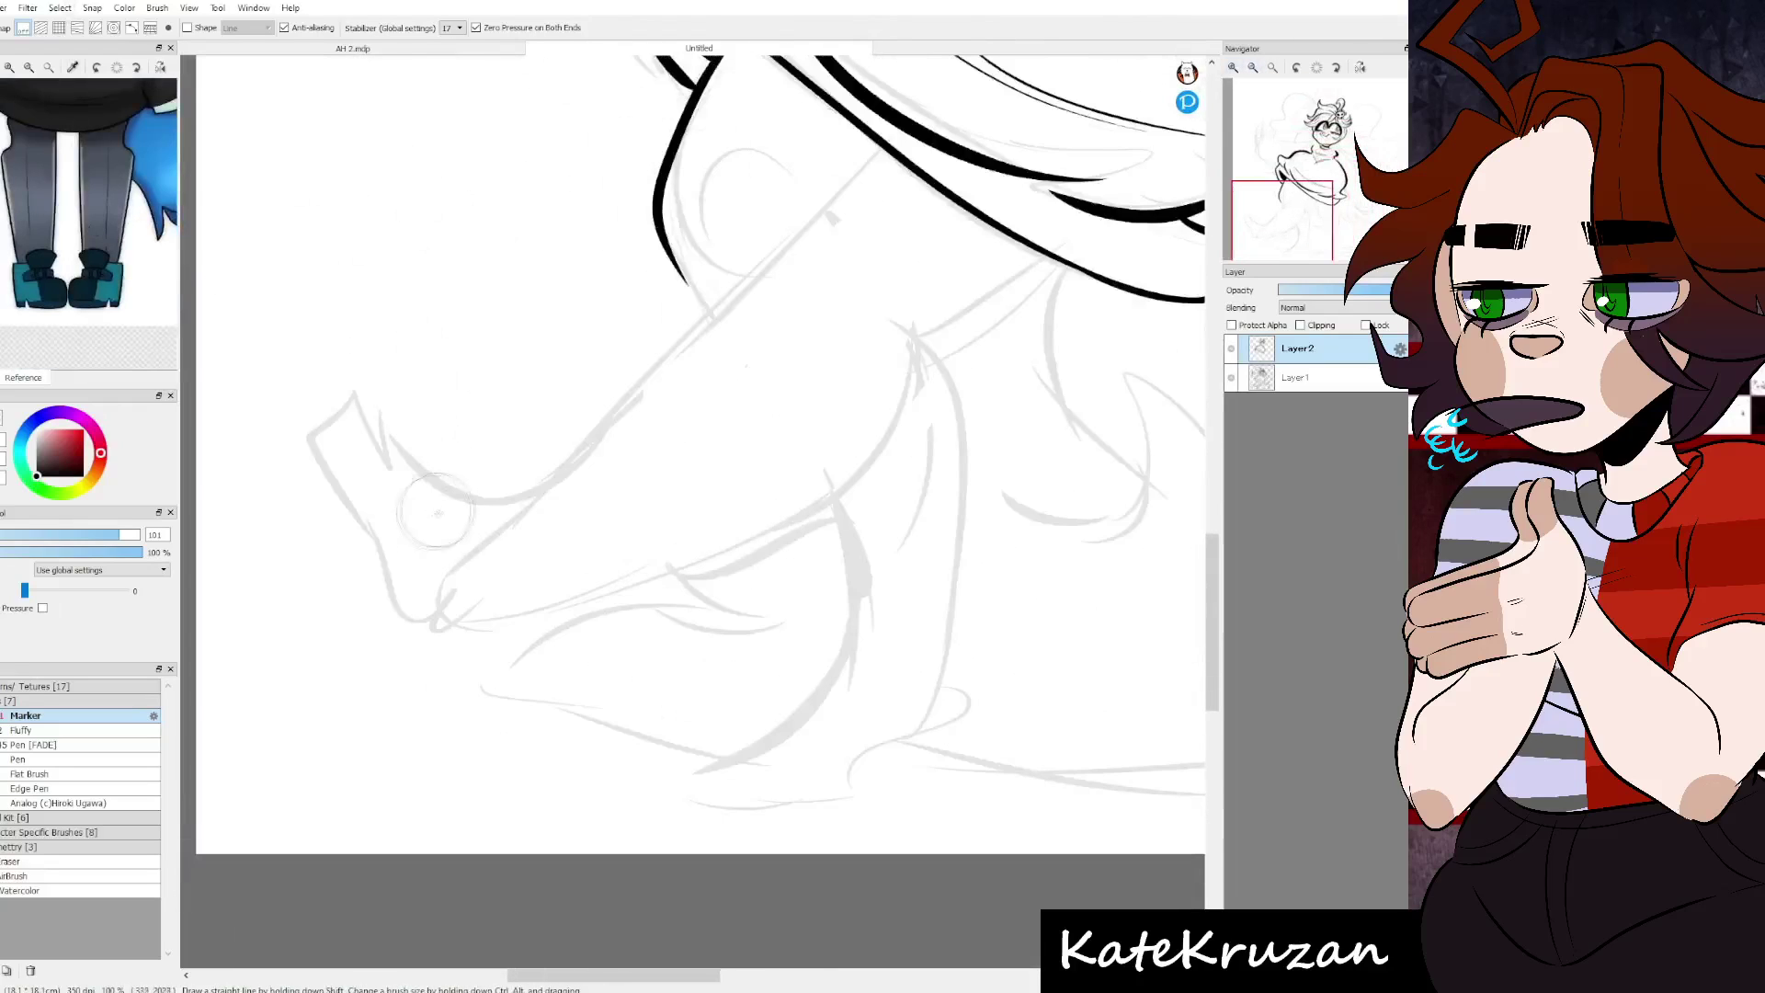
mouse_move(428, 490)
mouse_down()
mouse_move(317, 421)
mouse_move(391, 621)
mouse_move(483, 611)
mouse_up()
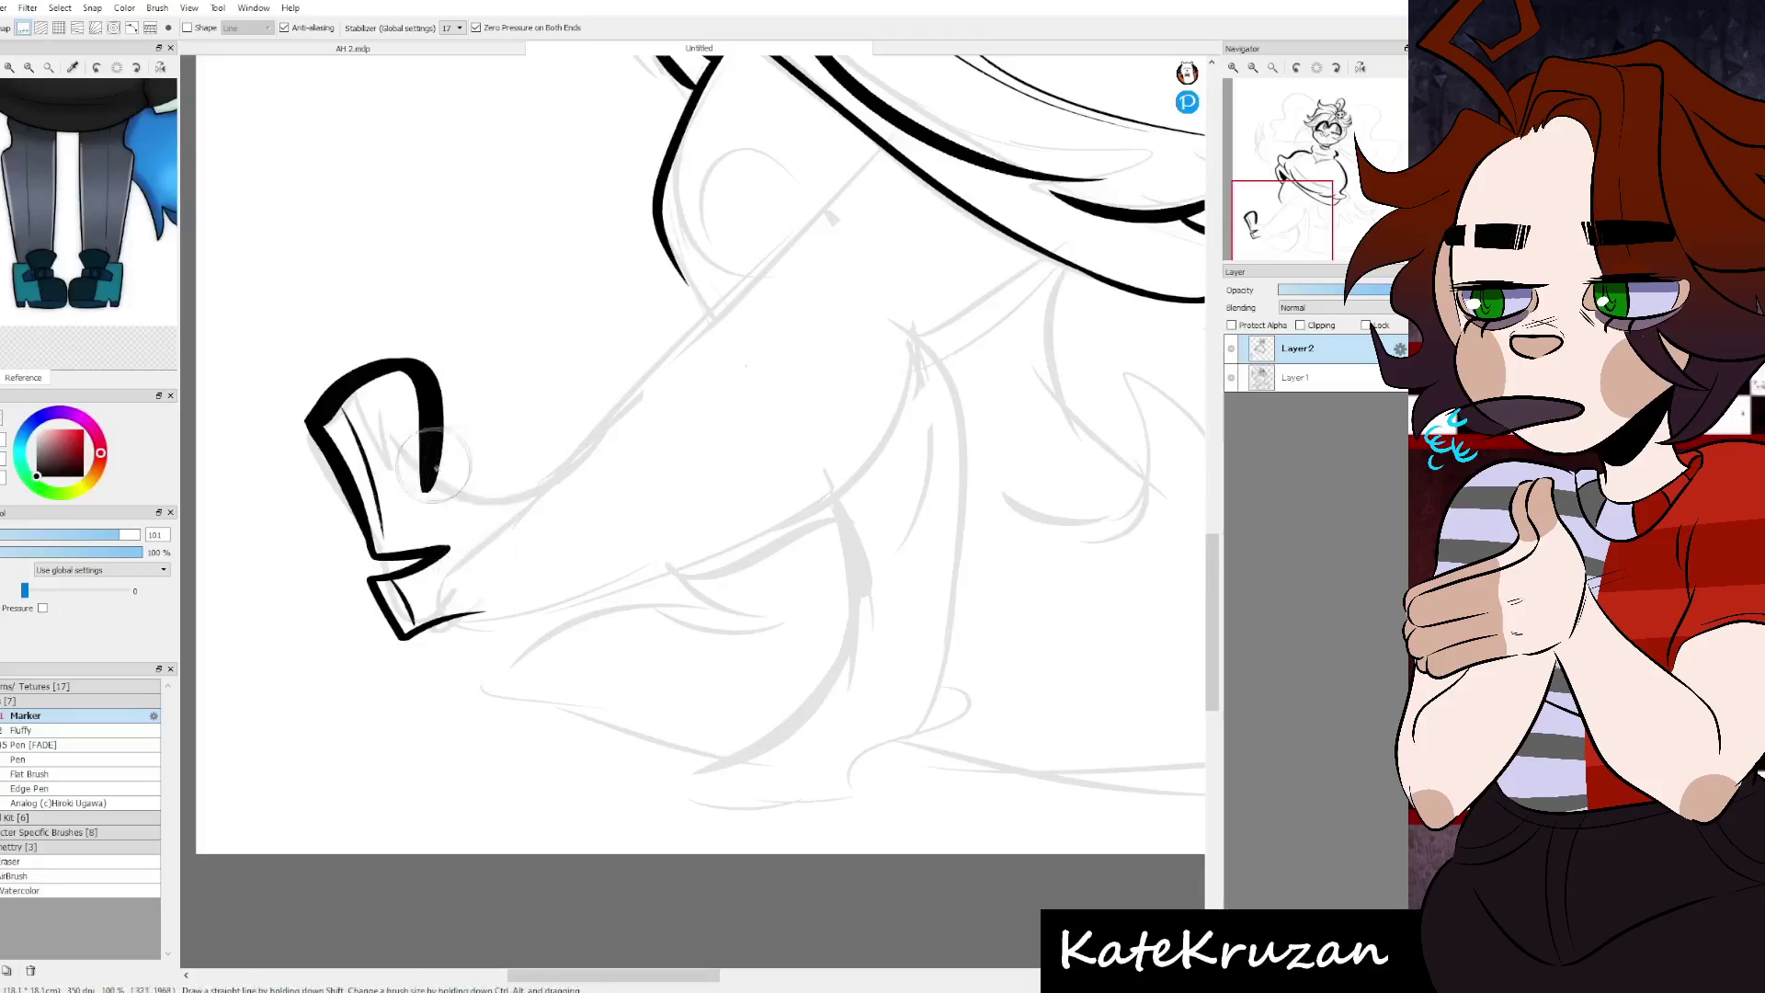
mouse_move(443, 470)
mouse_down()
mouse_move(469, 503)
mouse_move(484, 475)
mouse_move(471, 402)
mouse_move(493, 471)
mouse_move(476, 526)
mouse_move(544, 485)
mouse_move(553, 457)
mouse_move(489, 379)
mouse_move(539, 549)
mouse_move(439, 624)
mouse_up()
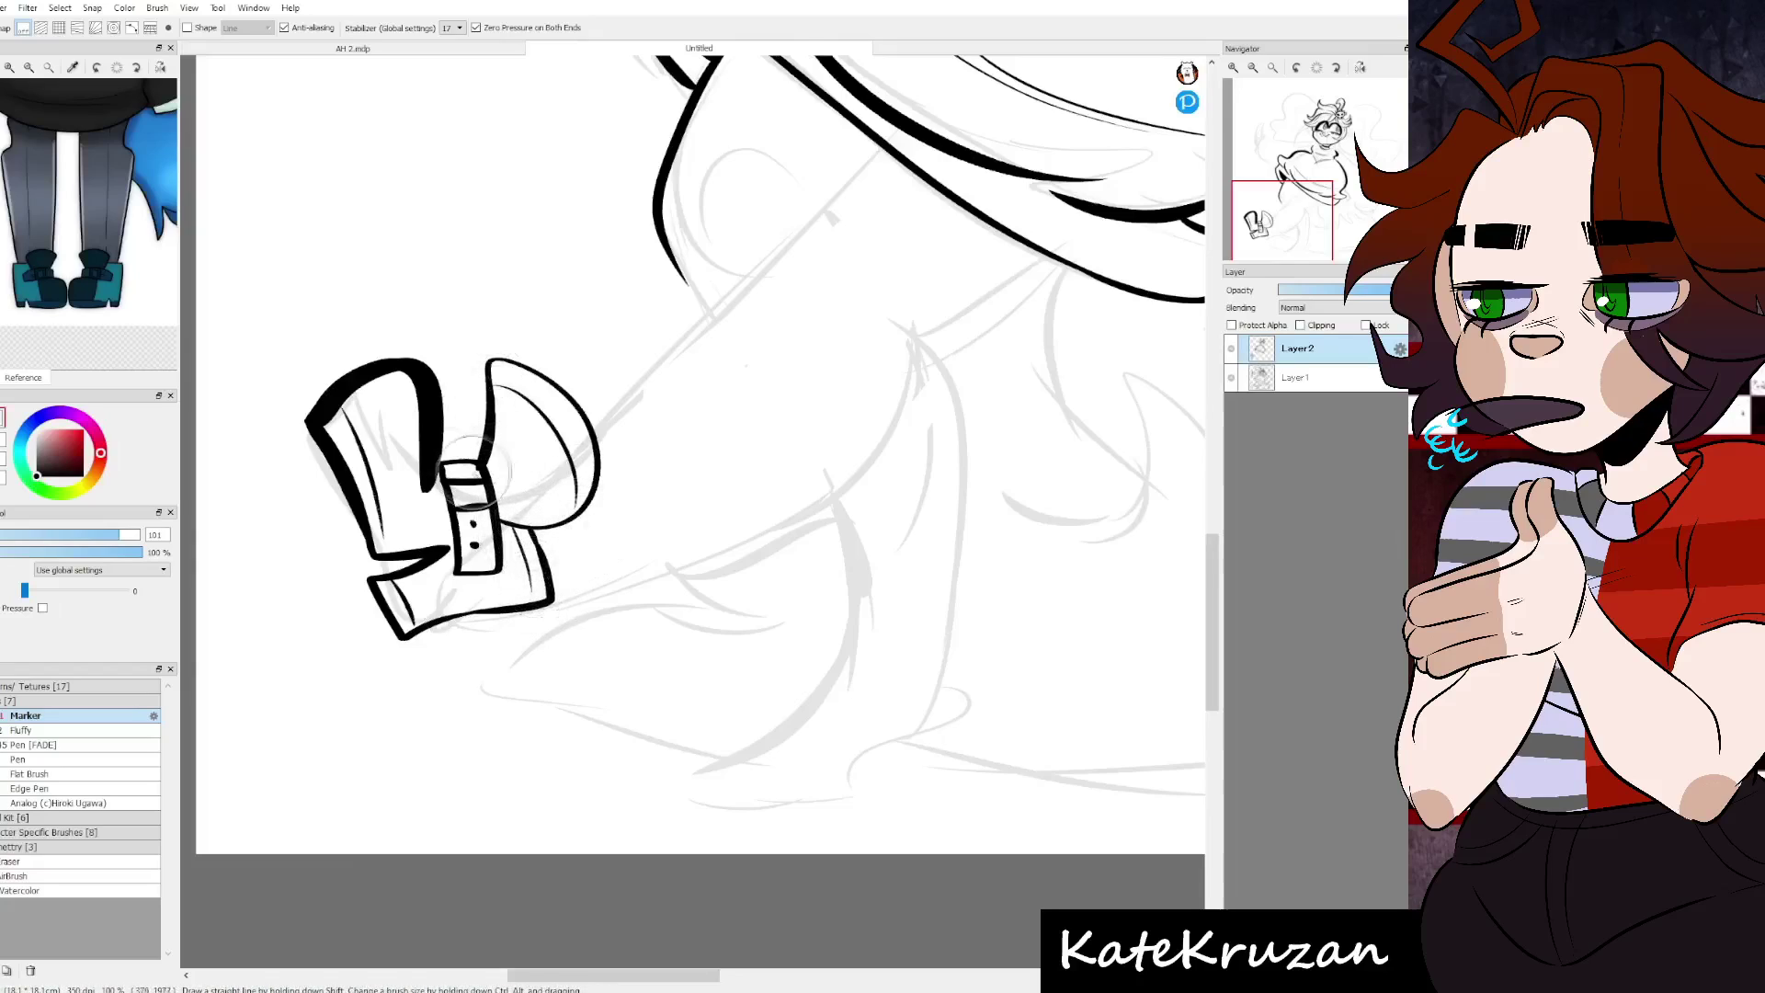
- Duplicate the inked boot on a new layer, then rotate and move the copy onto the second foot
drag(441, 467, 448, 498)
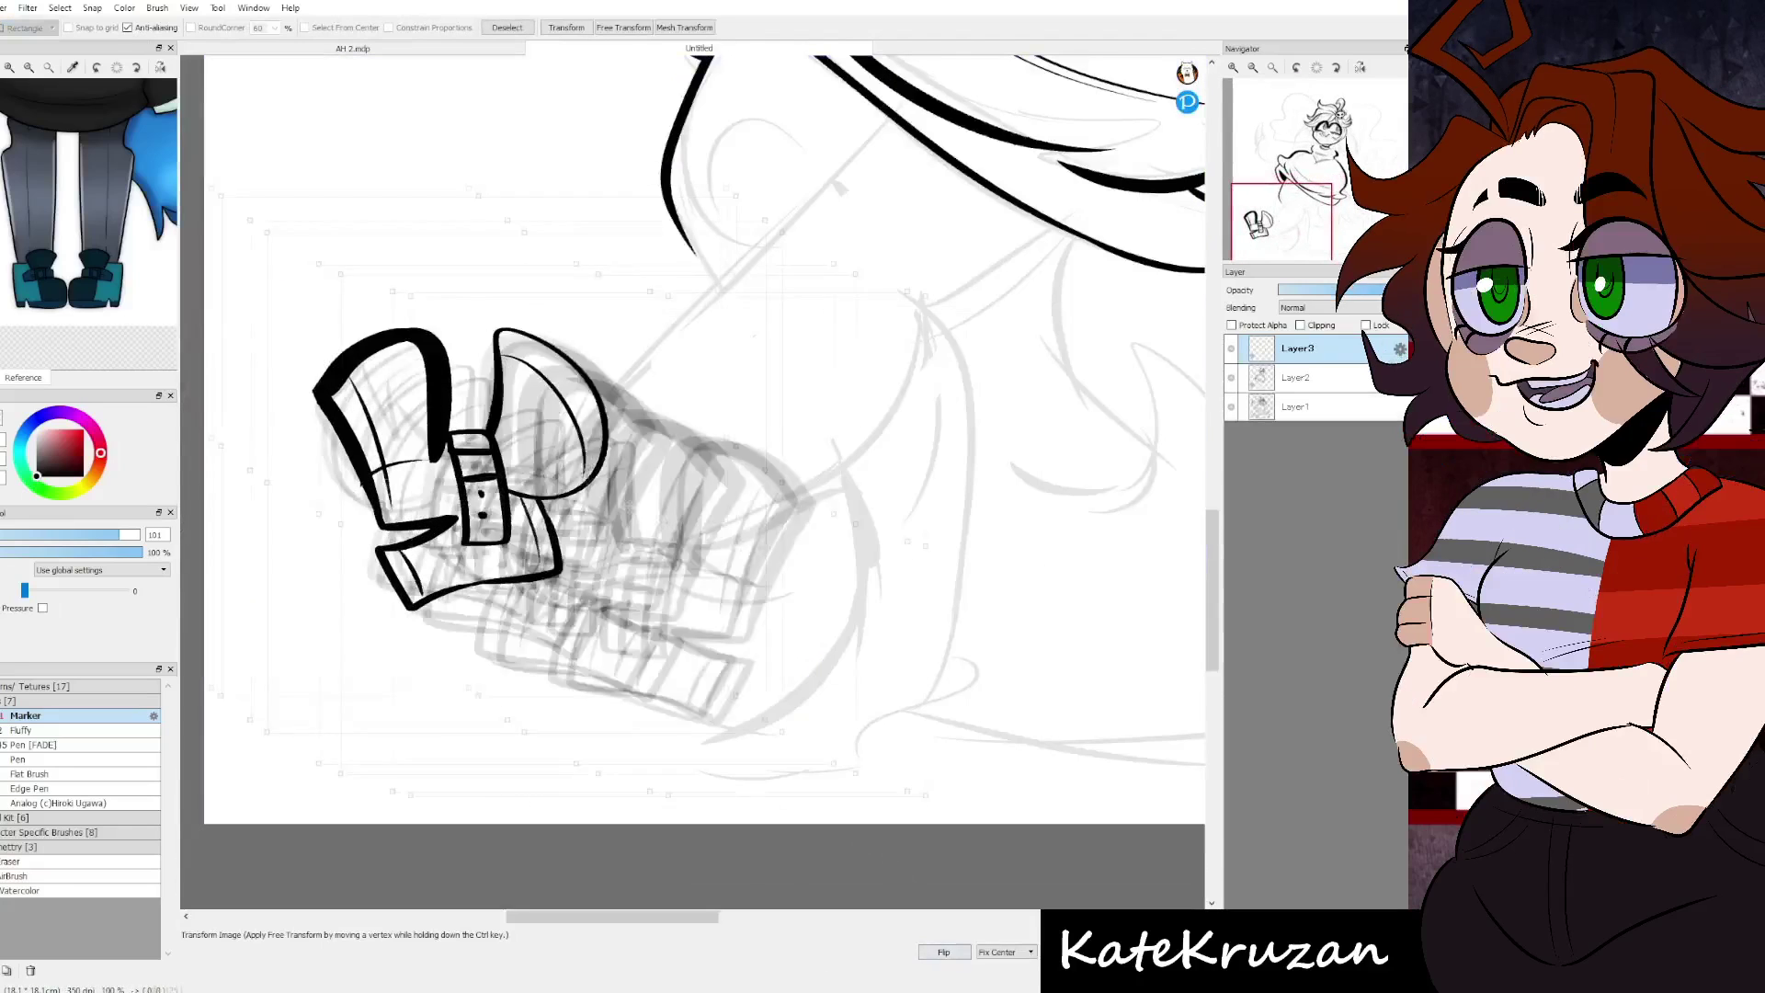
drag(1202, 306, 1125, 515)
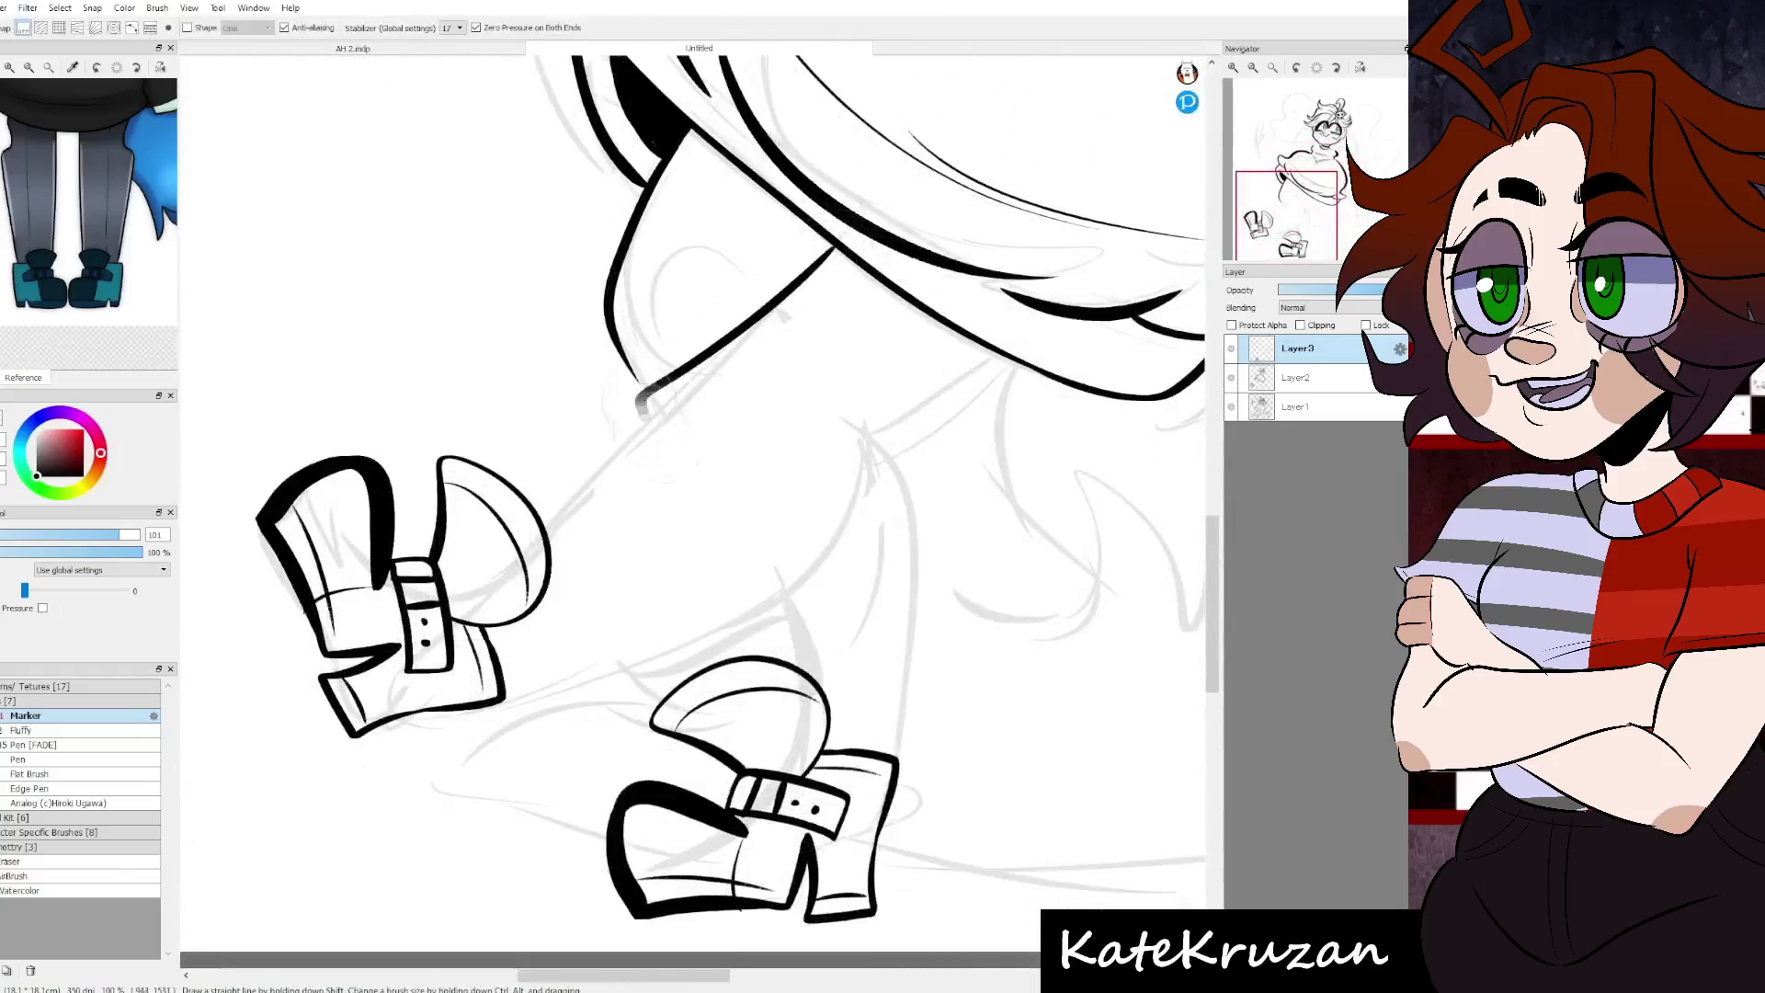
- Ink the raised leg's knee folds, thigh underside and calf edges down to the left boot
drag(827, 248, 735, 441)
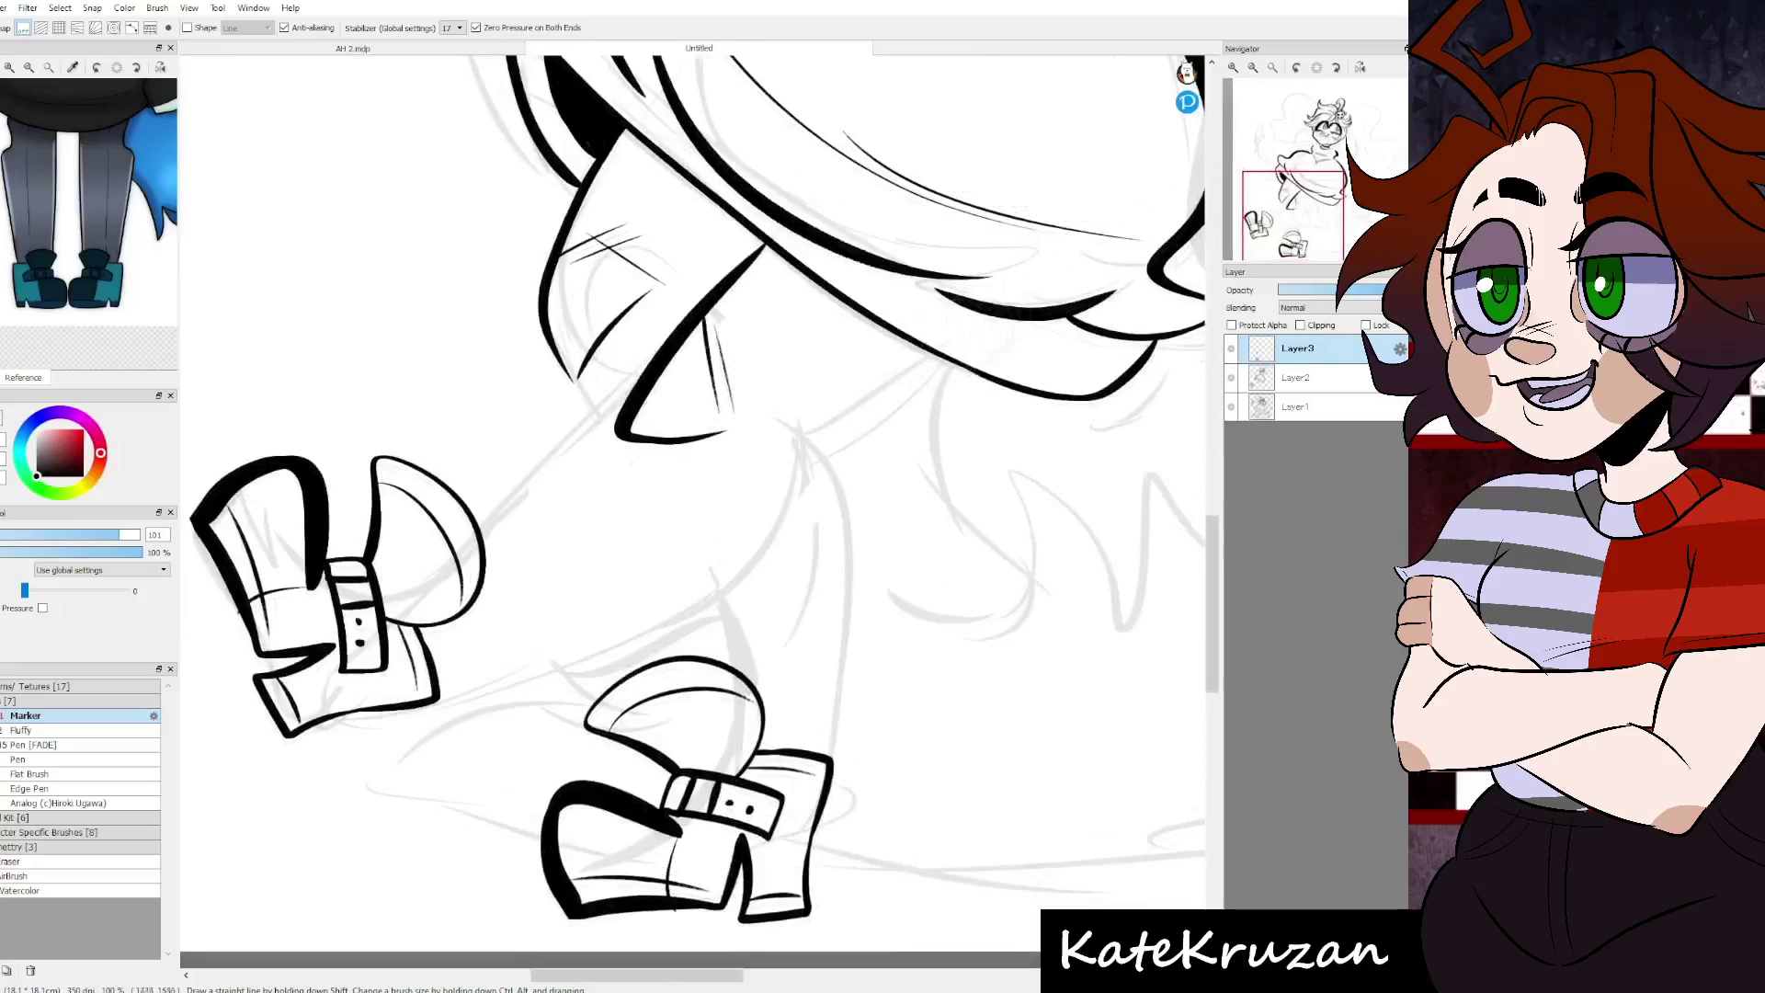
drag(843, 439, 483, 722)
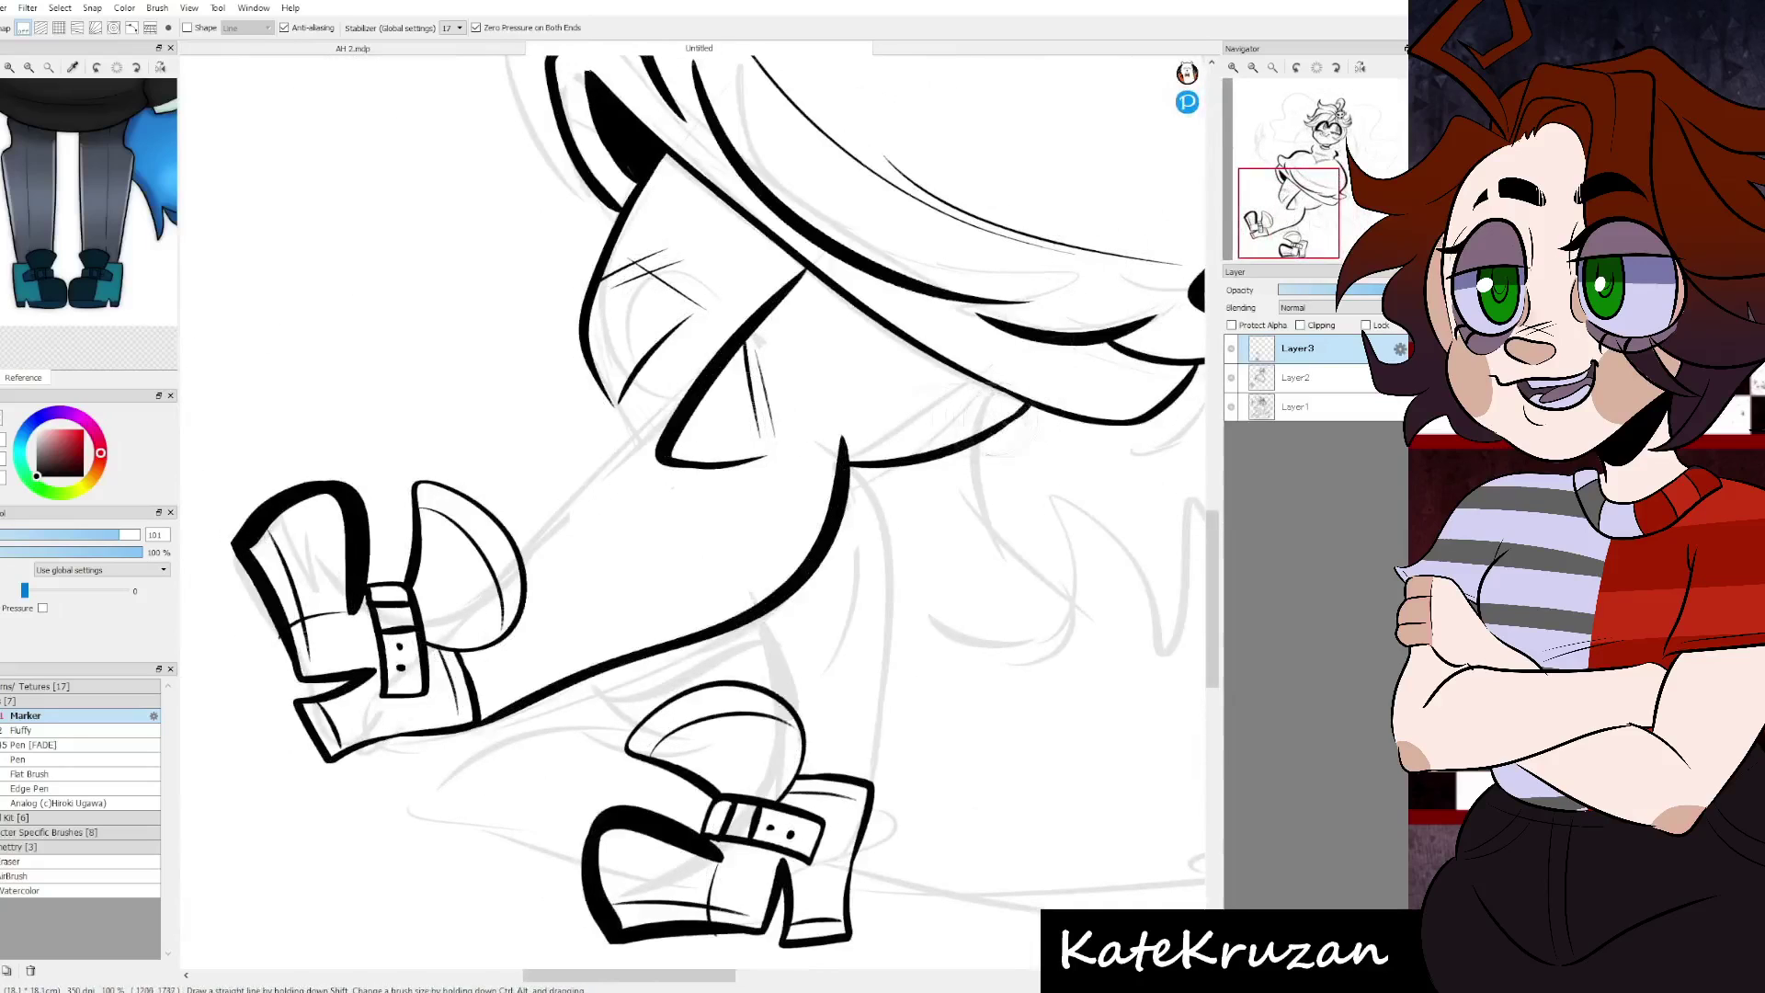
drag(524, 565, 671, 414)
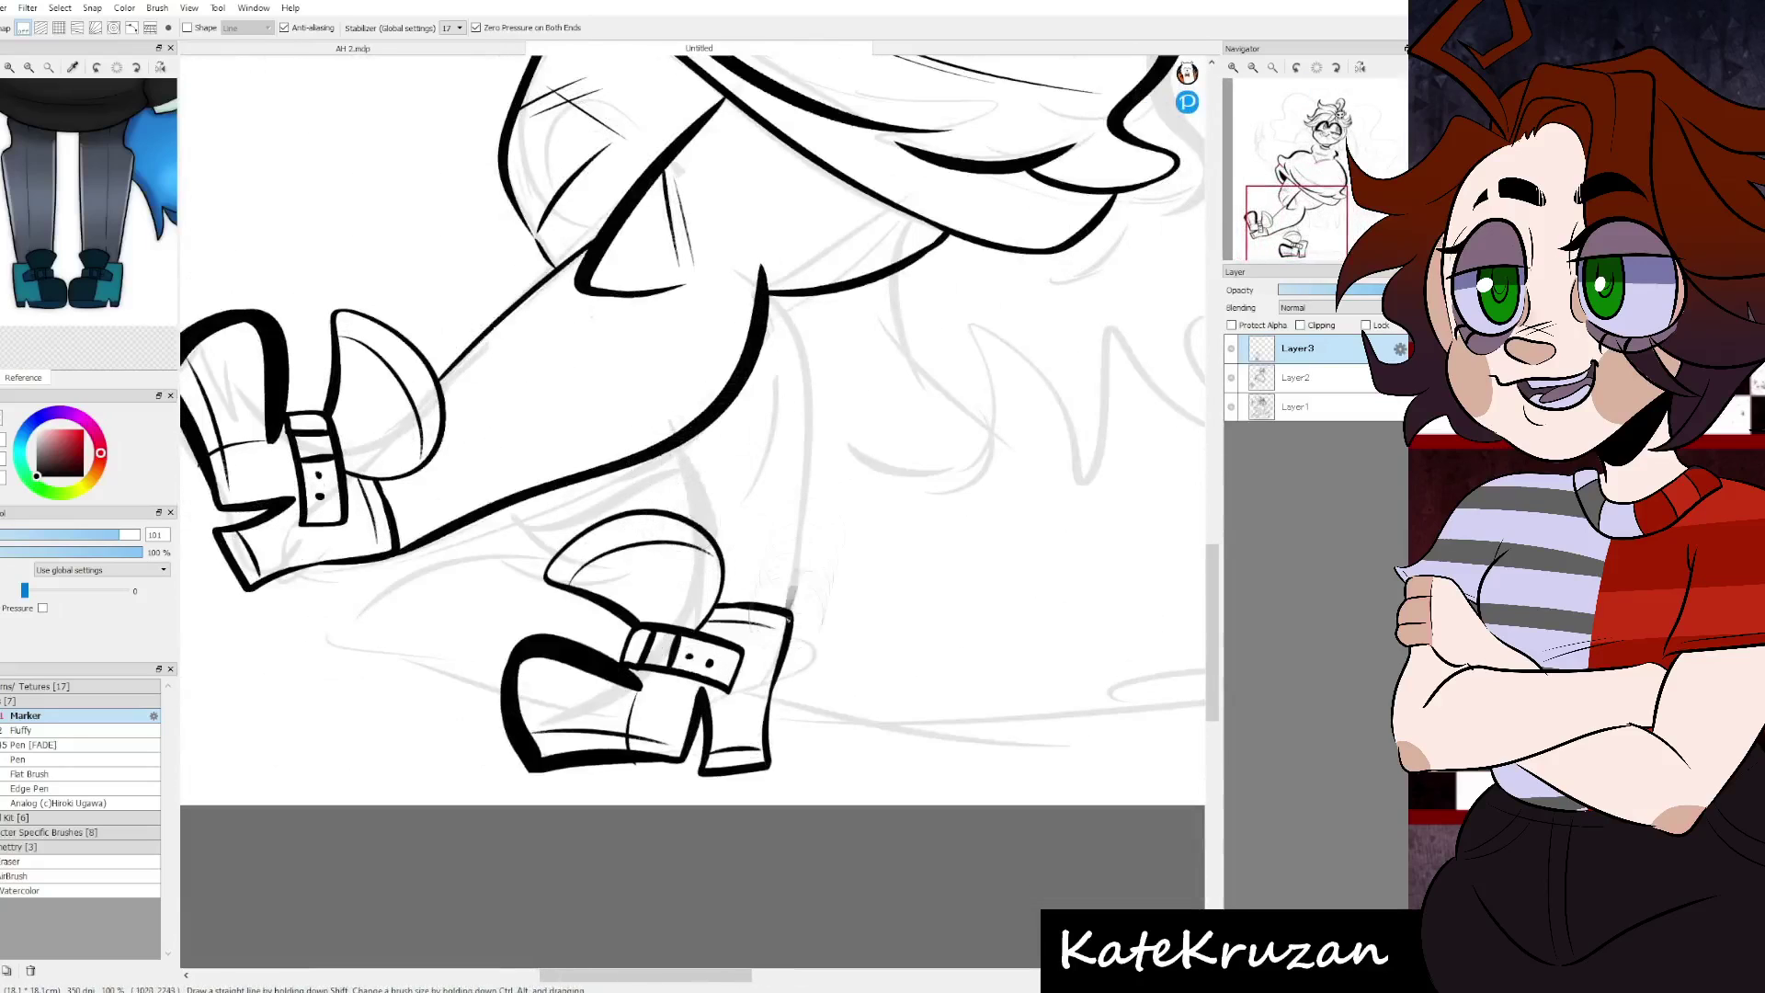
- Ink the standing leg from beneath the thigh down to the lower boot, with thin inner contour lines
drag(763, 295, 790, 606)
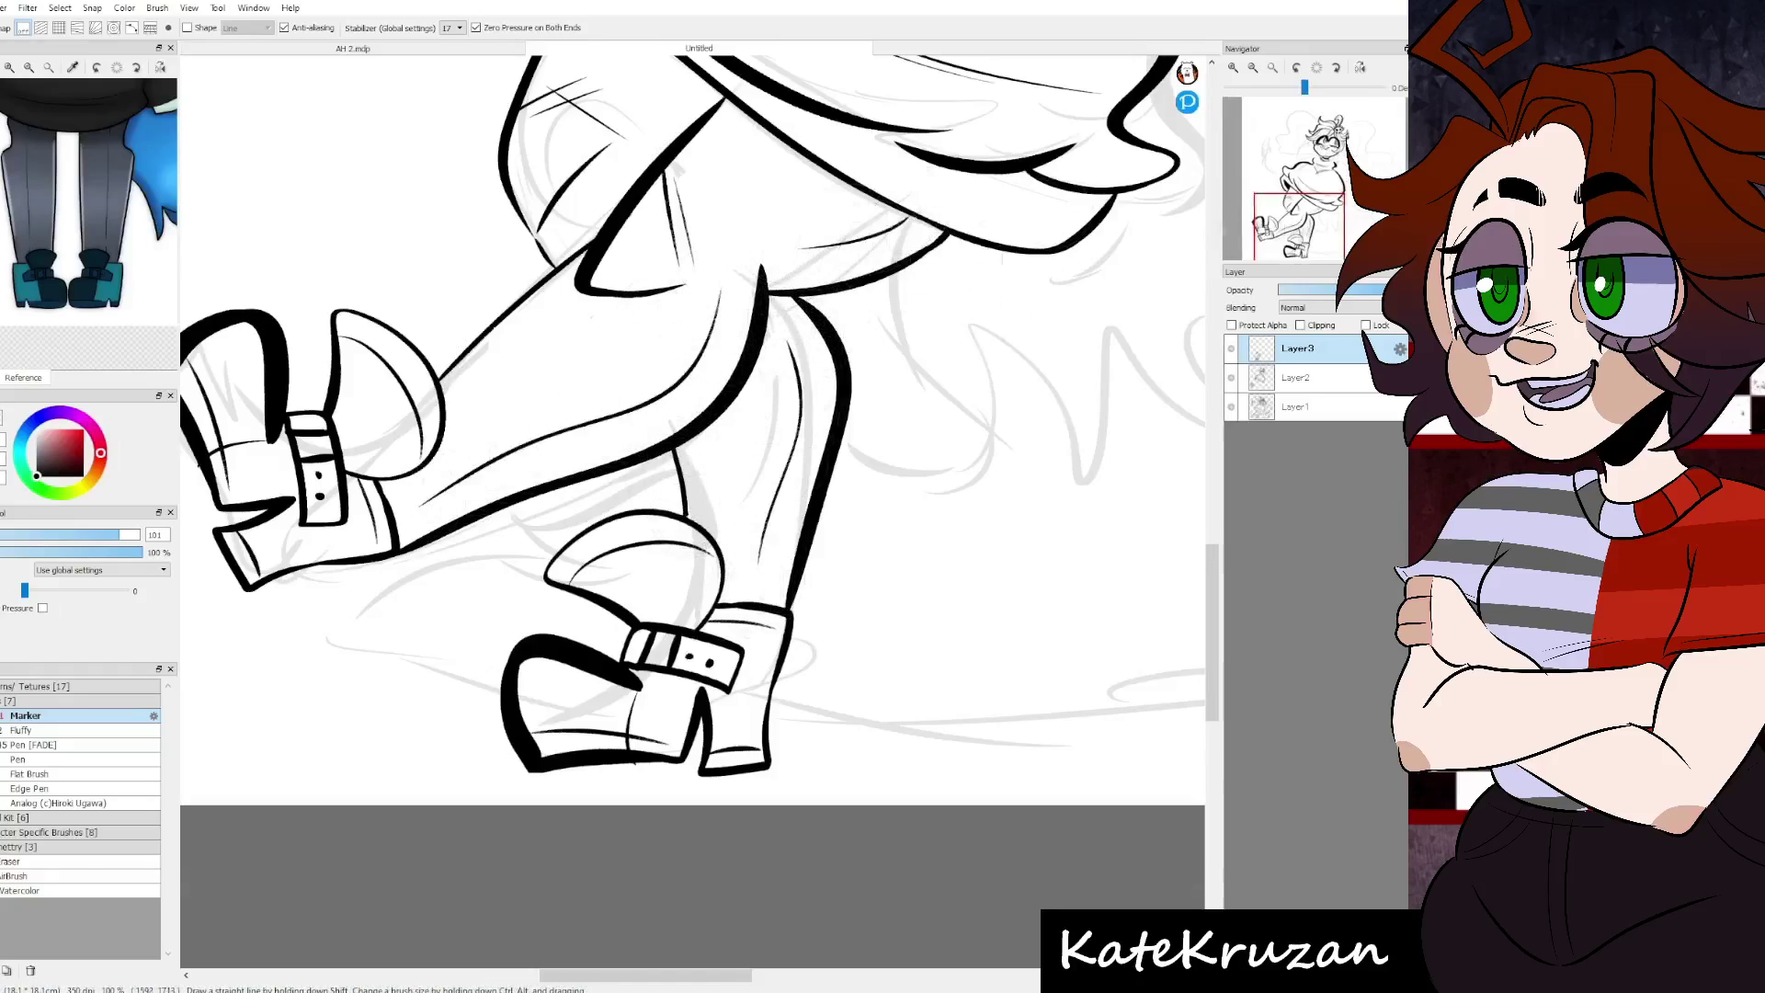
drag(684, 64, 772, 377)
drag(764, 470, 643, 368)
drag(386, 92, 648, 588)
key(ctrl+z)
- Add a new layer and ink the outlines of both long, wide sleeves with heavy rounded ends
key(ctrl+shift+n)
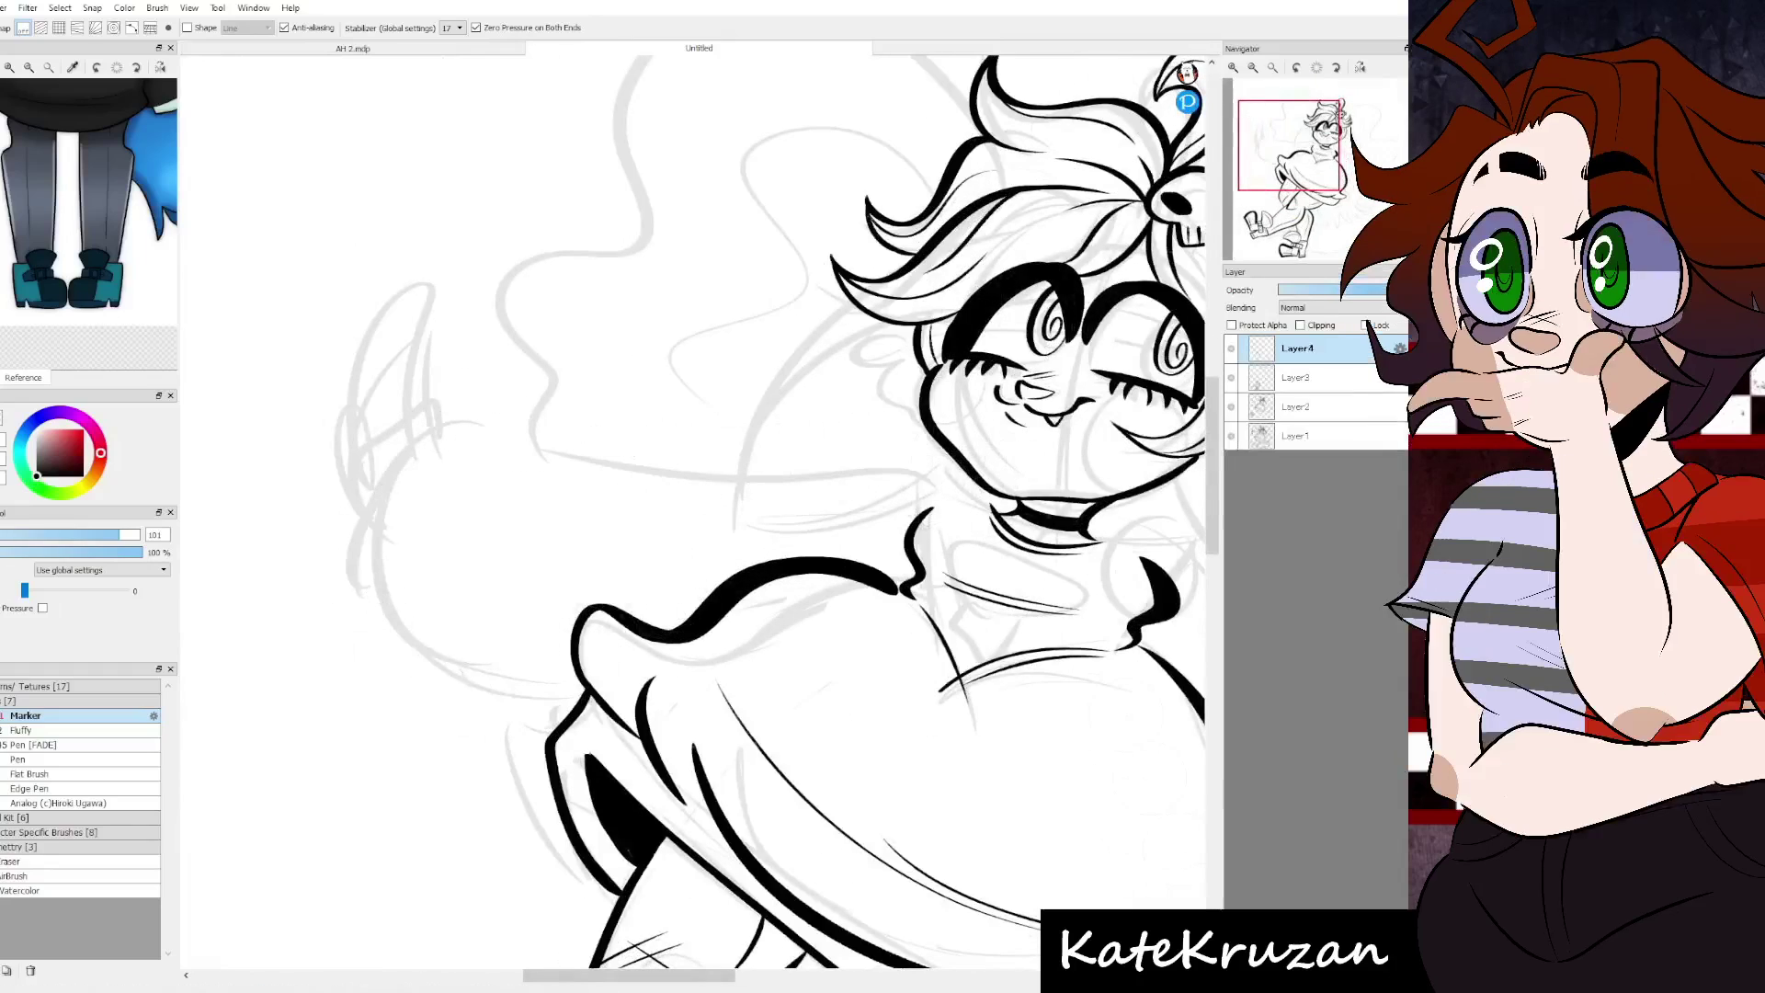
mouse_move(578, 701)
mouse_down()
mouse_move(855, 471)
mouse_move(694, 514)
mouse_up()
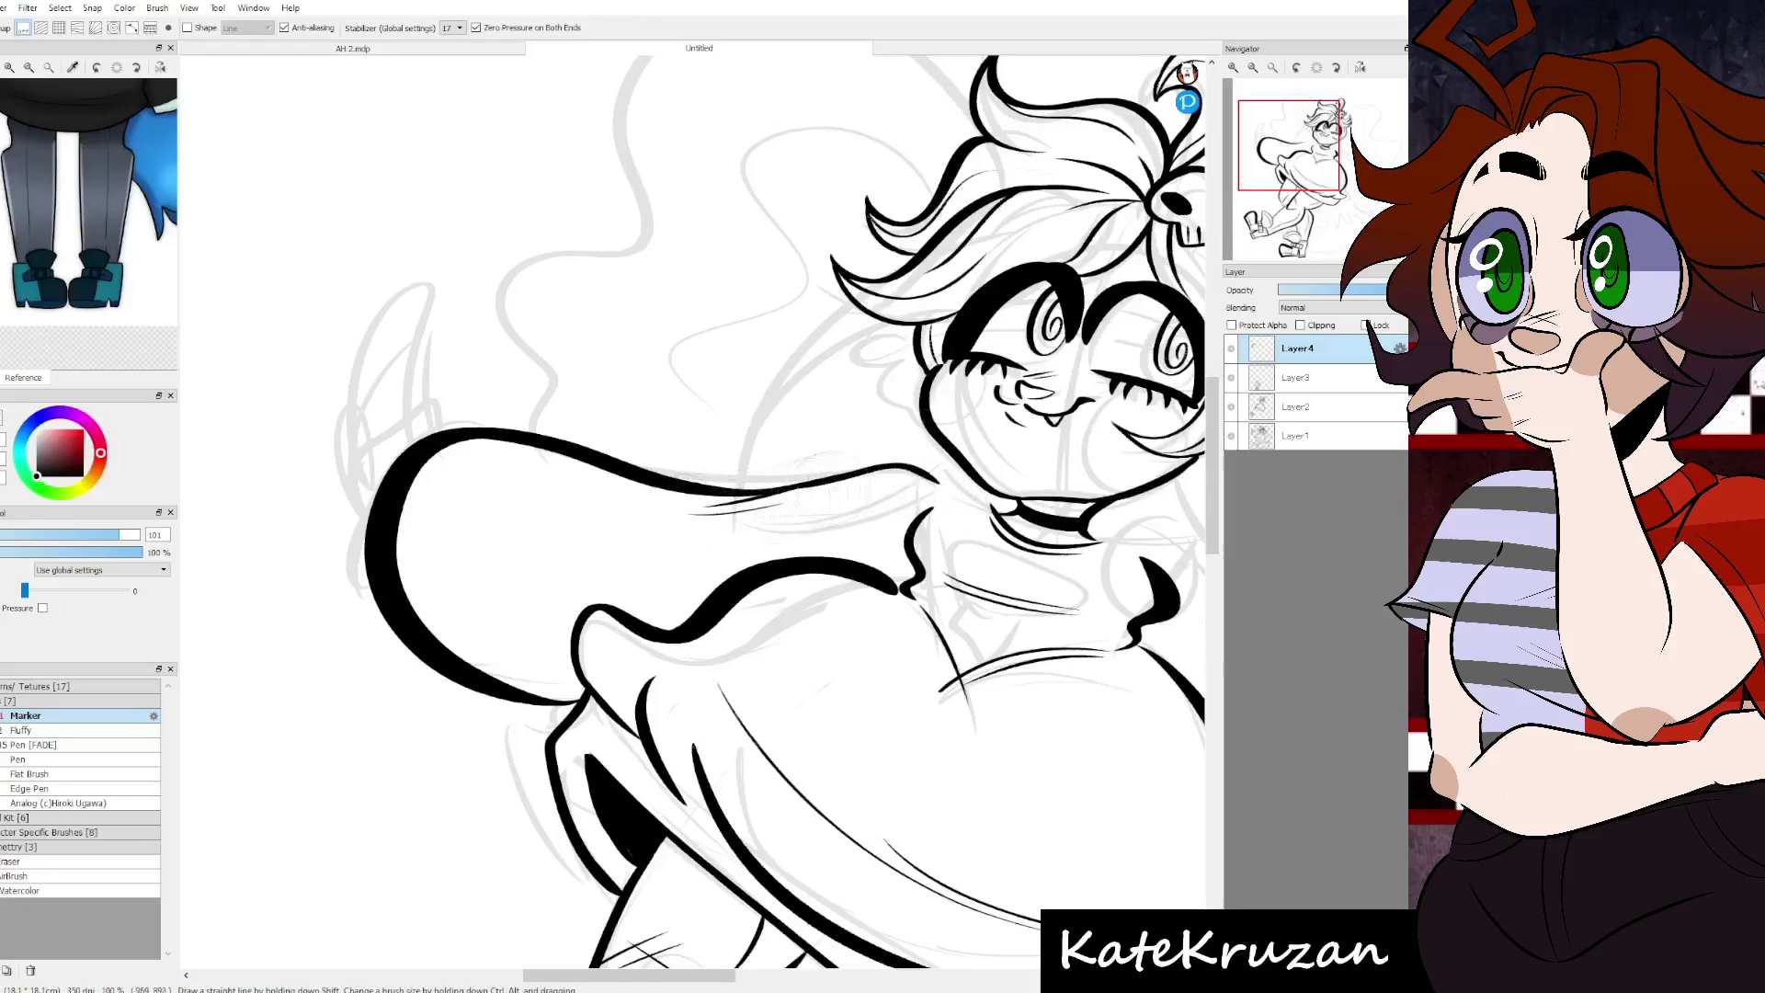
drag(1288, 145, 1349, 181)
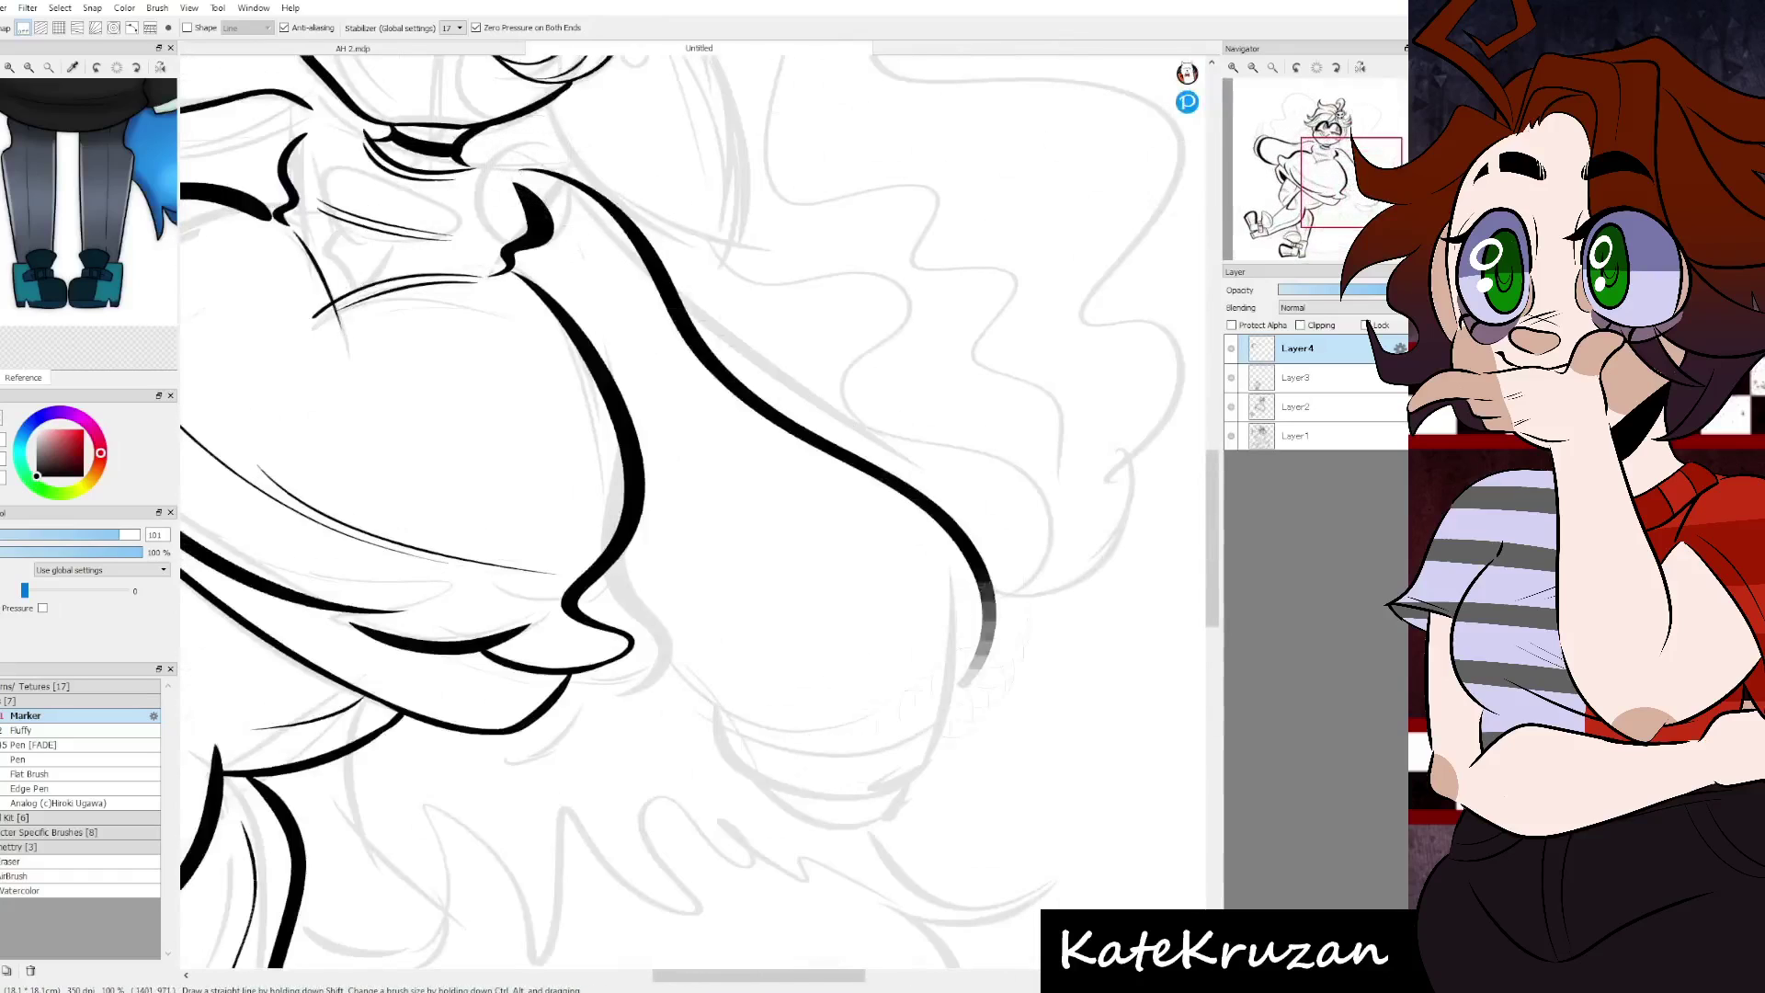
scroll(625, 545, up, 2)
scroll(625, 545, down, 3)
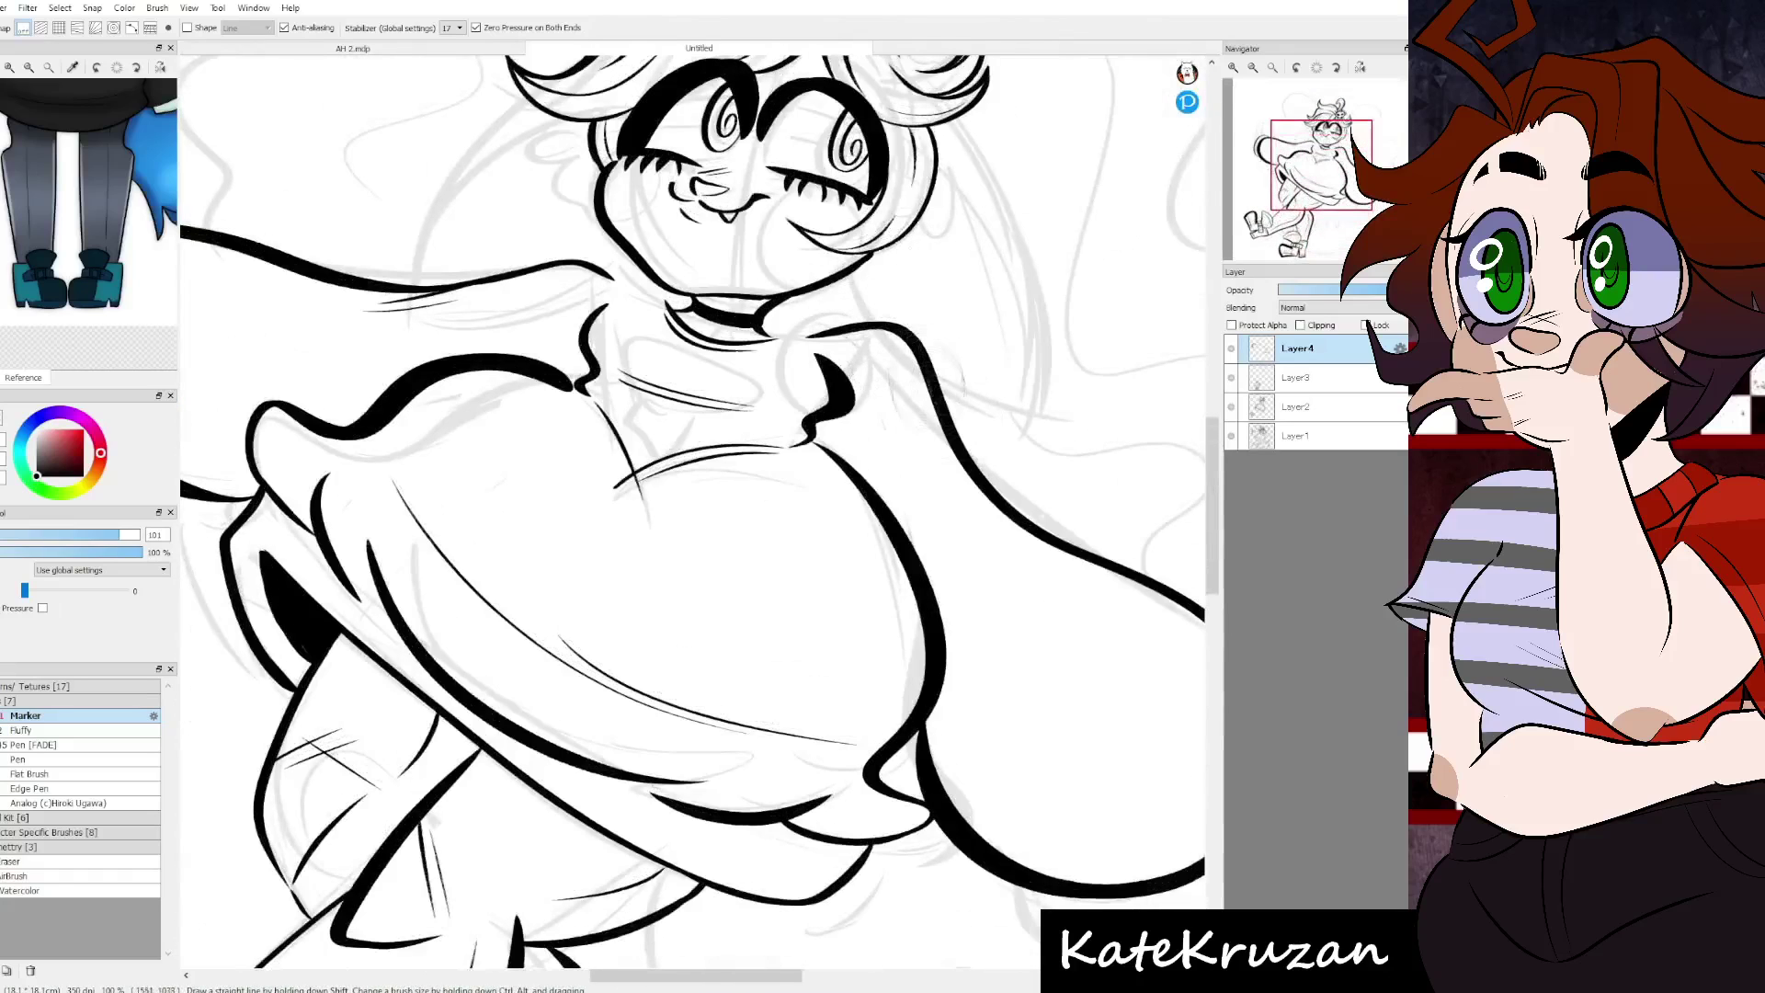
- Ink short fold lines on the right sleeve and the inner cuff curve below its rounded end
scroll(929, 432, up, 3)
scroll(763, 292, down, 3)
scroll(956, 455, up, 2)
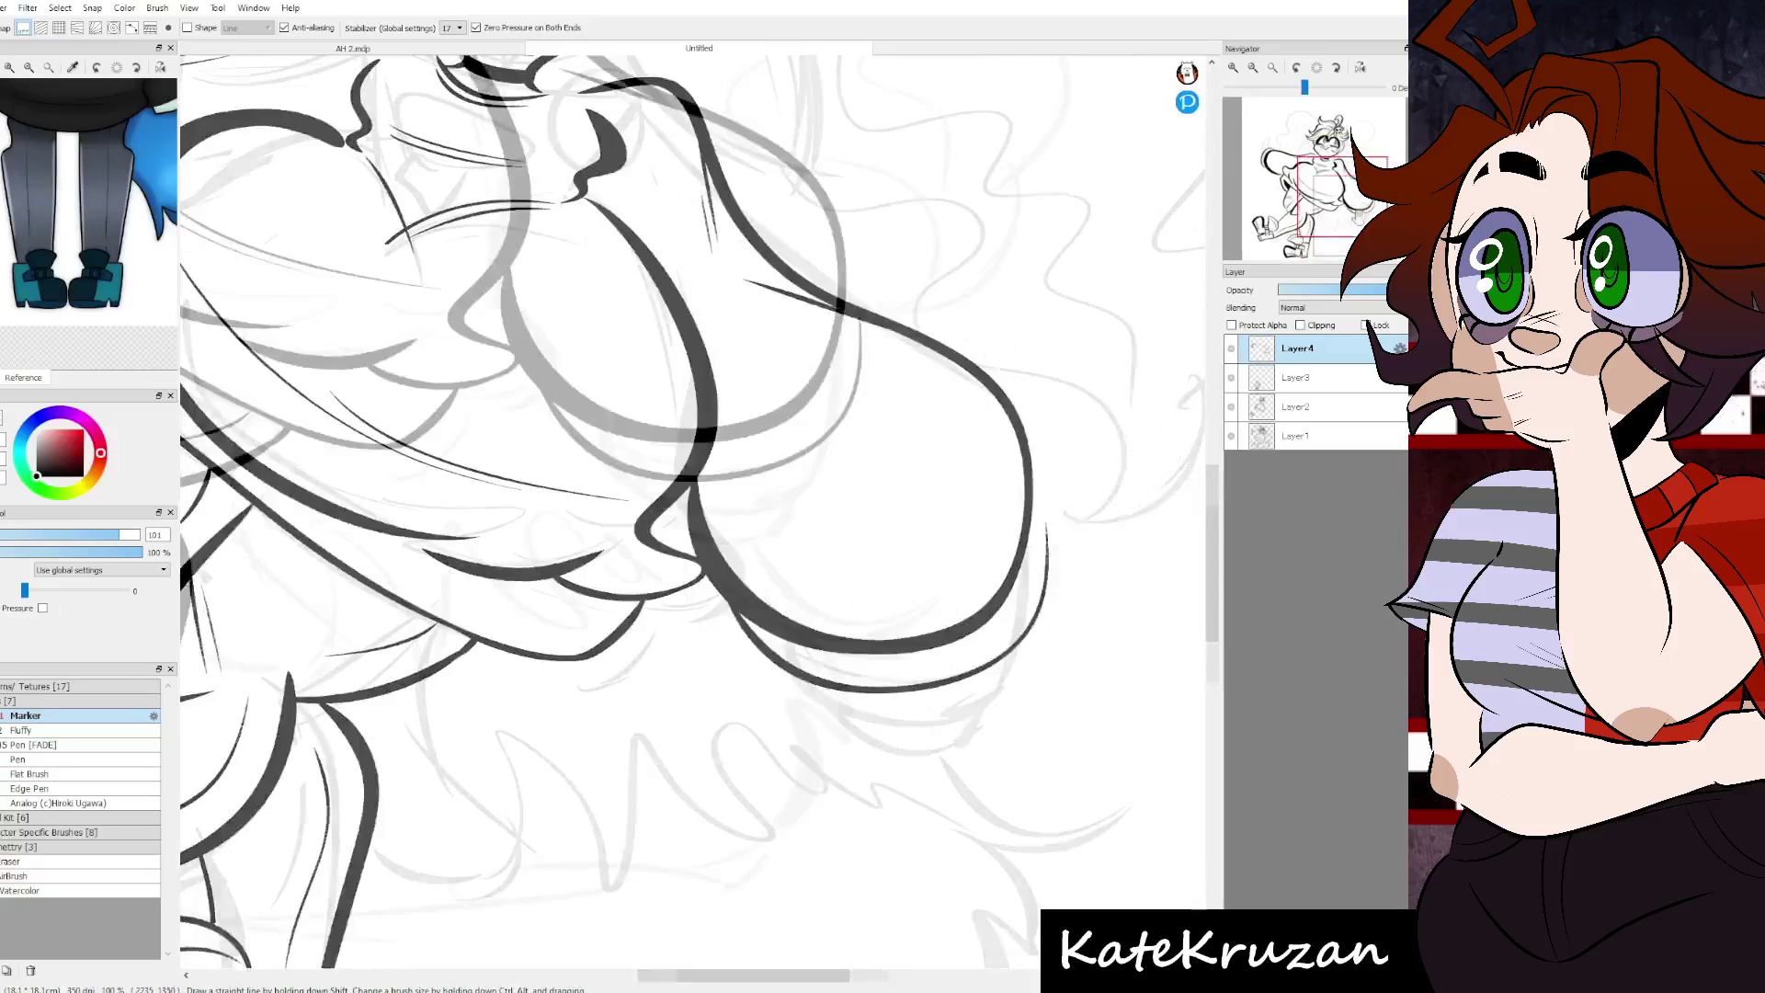
scroll(928, 361, down, 2)
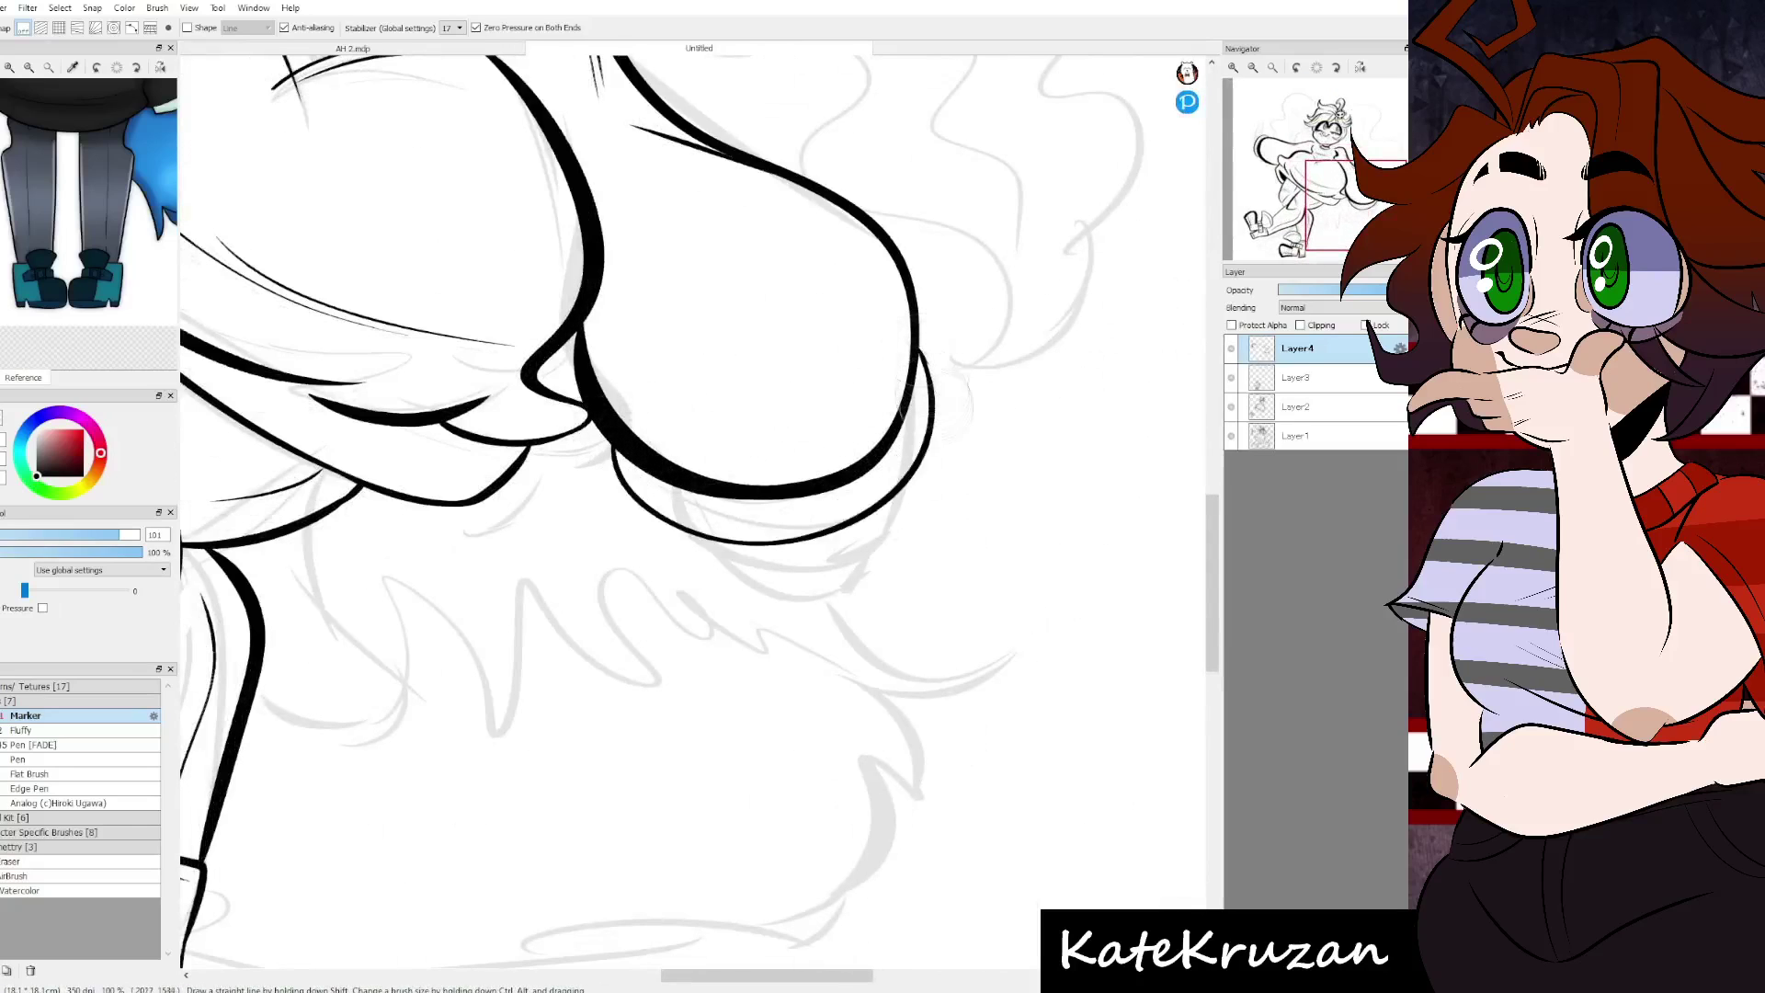
- Ink the left sleeve's inner cuff and the small hand tips peeking out of both cuffs
scroll(699, 533, down, 2)
scroll(883, 421, up, 3)
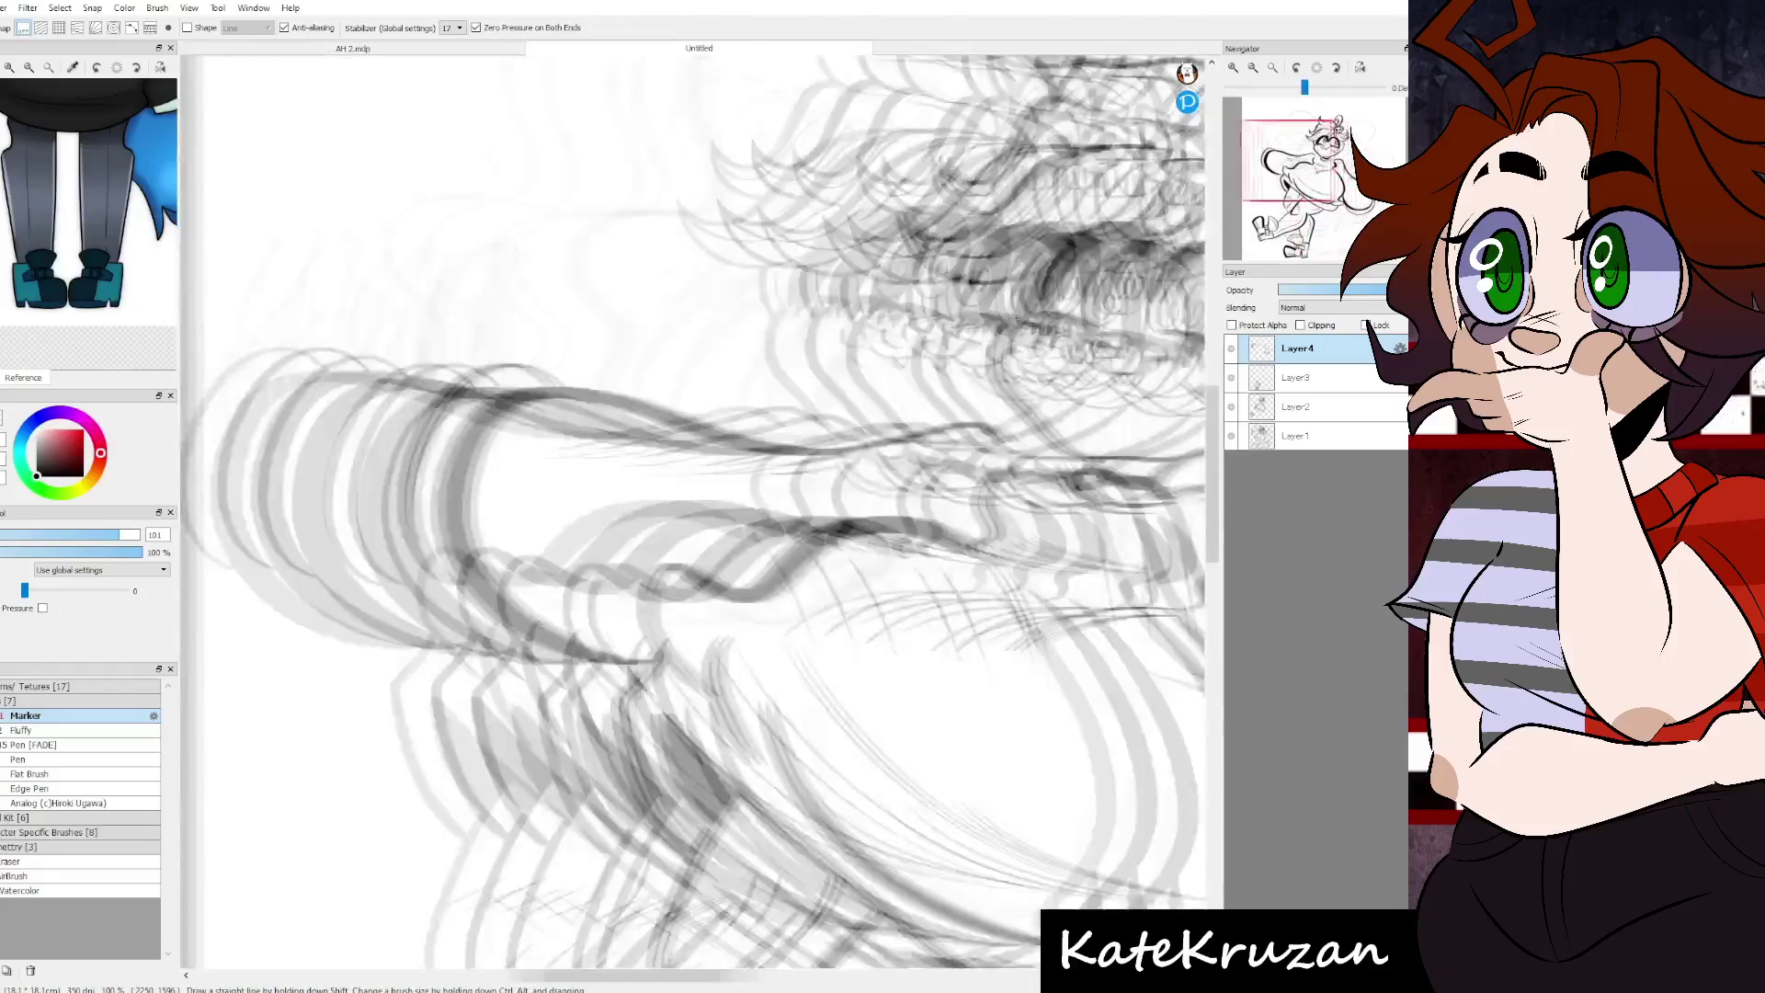
scroll(680, 386, down, 2)
scroll(680, 387, down, 2)
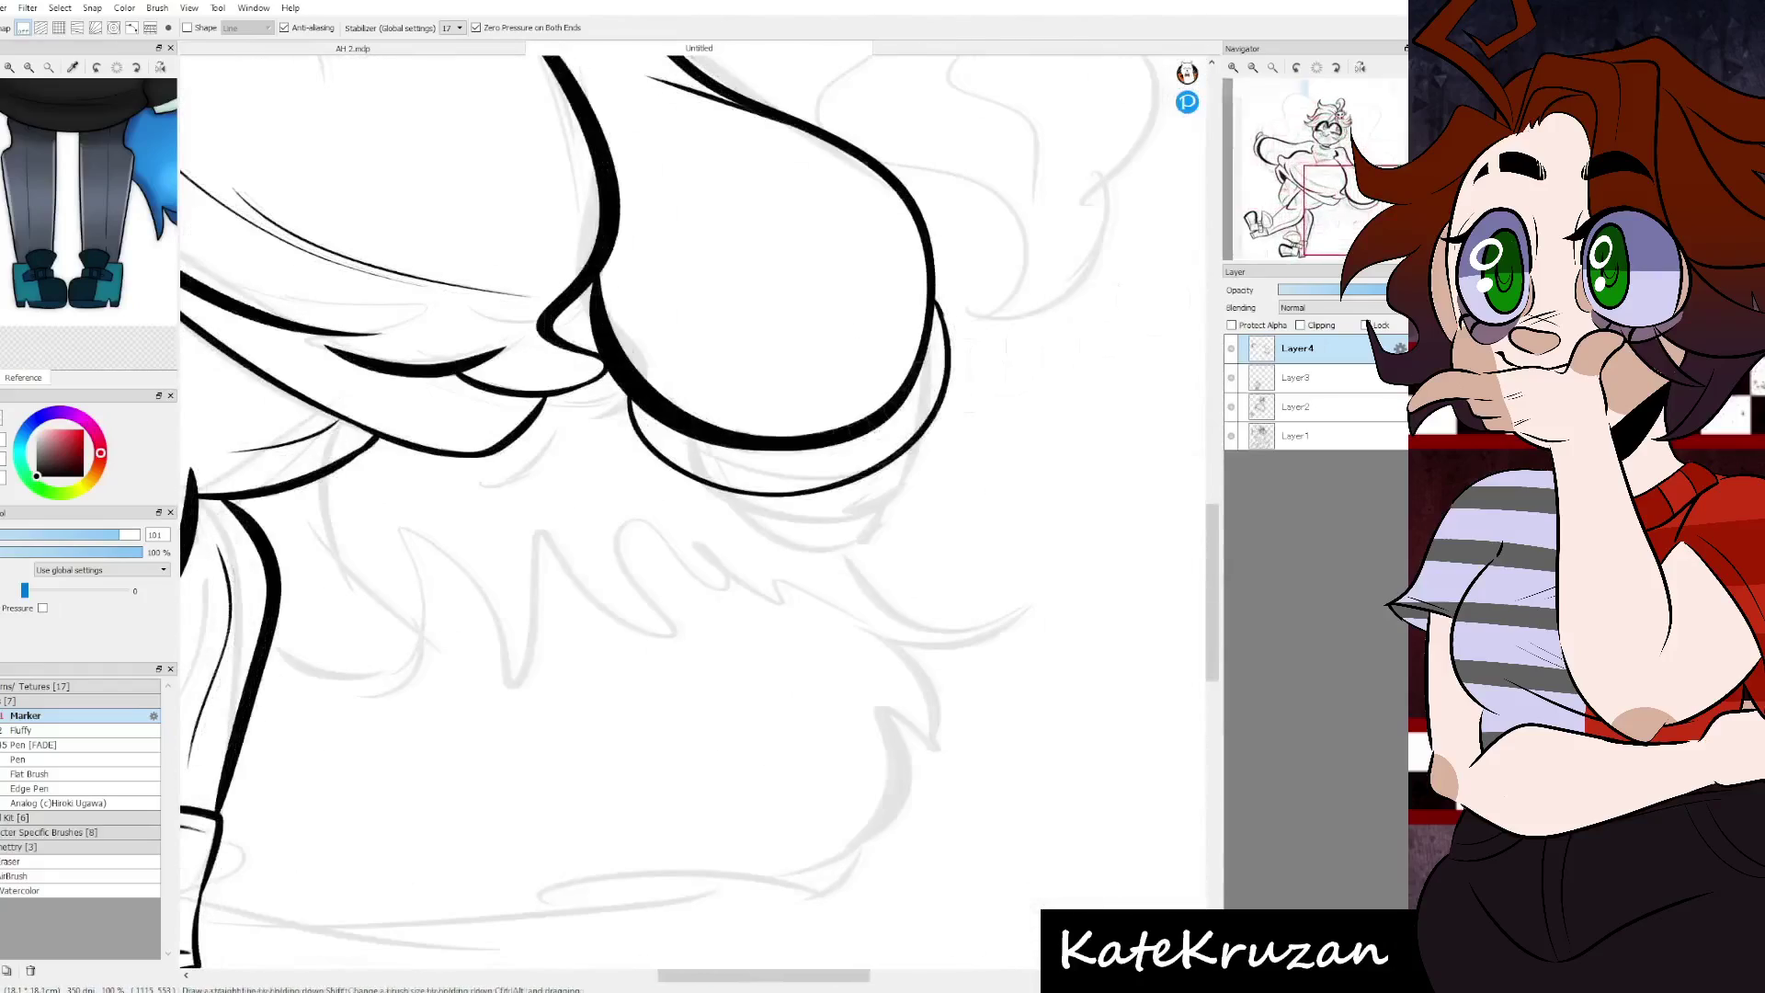
scroll(589, 396, down, 2)
scroll(588, 395, up, 2)
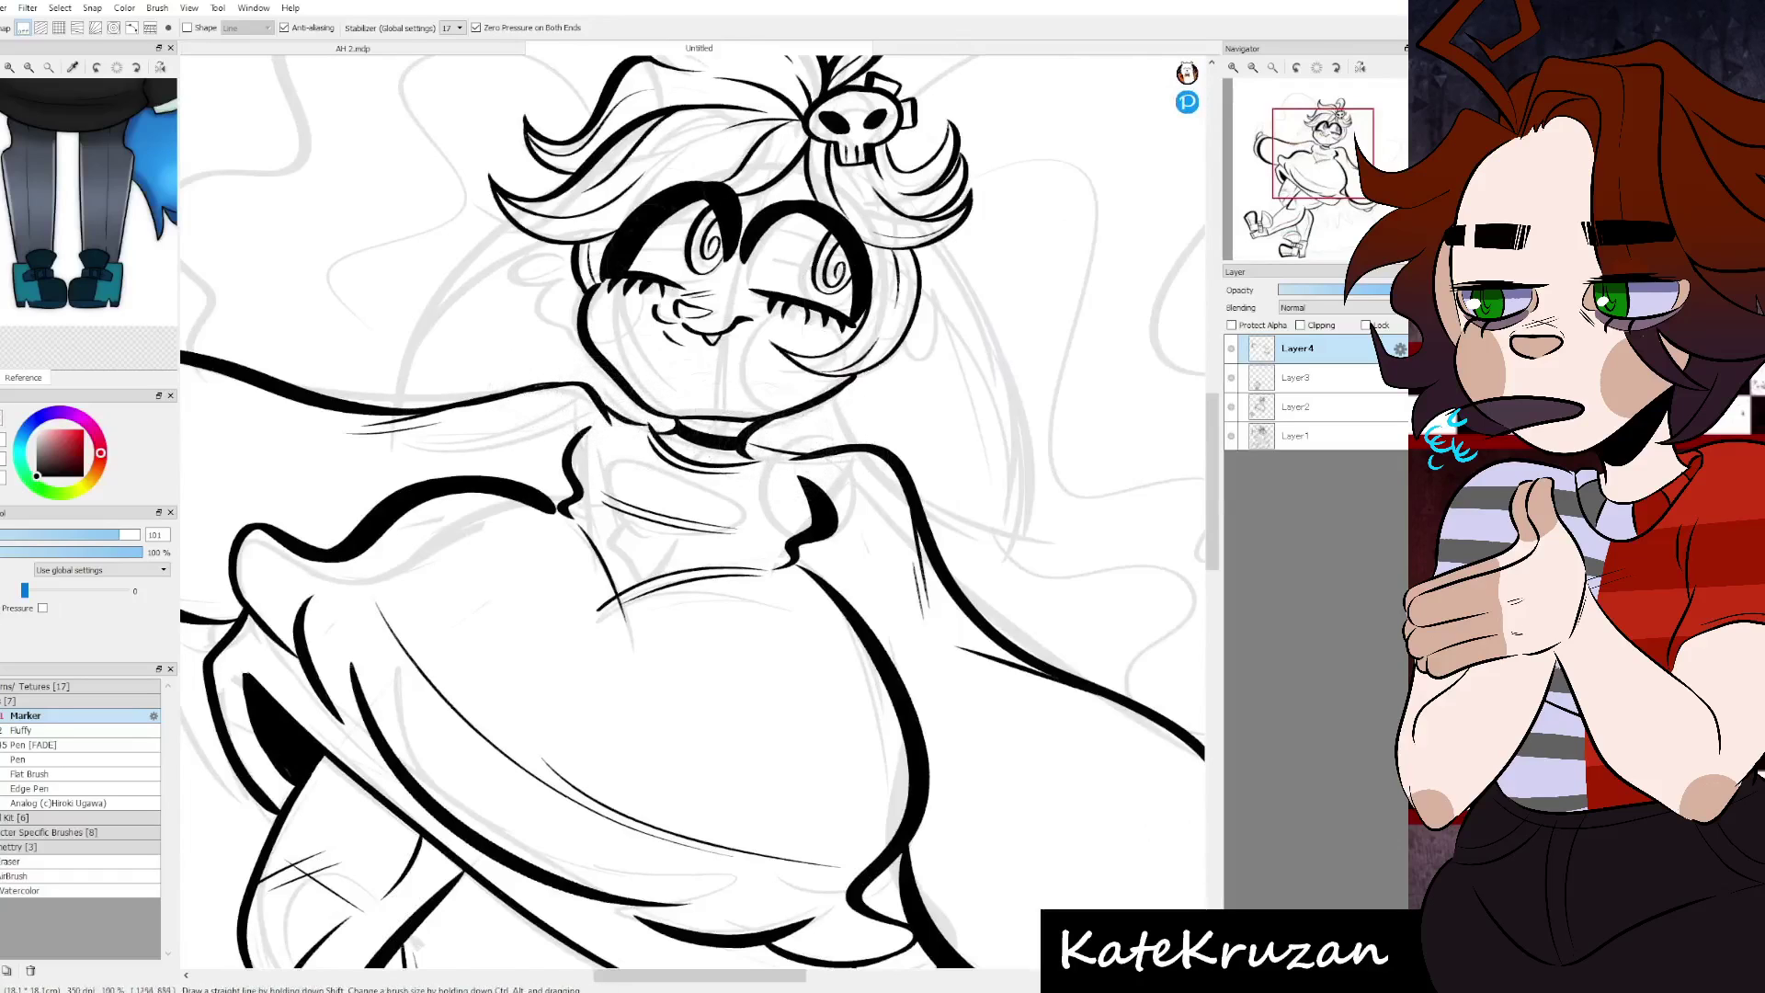
- Add a new layer and sample the blue from the reference character as the drawing colour for the ears
scroll(698, 515, up, 2)
key(ctrl+shift+n)
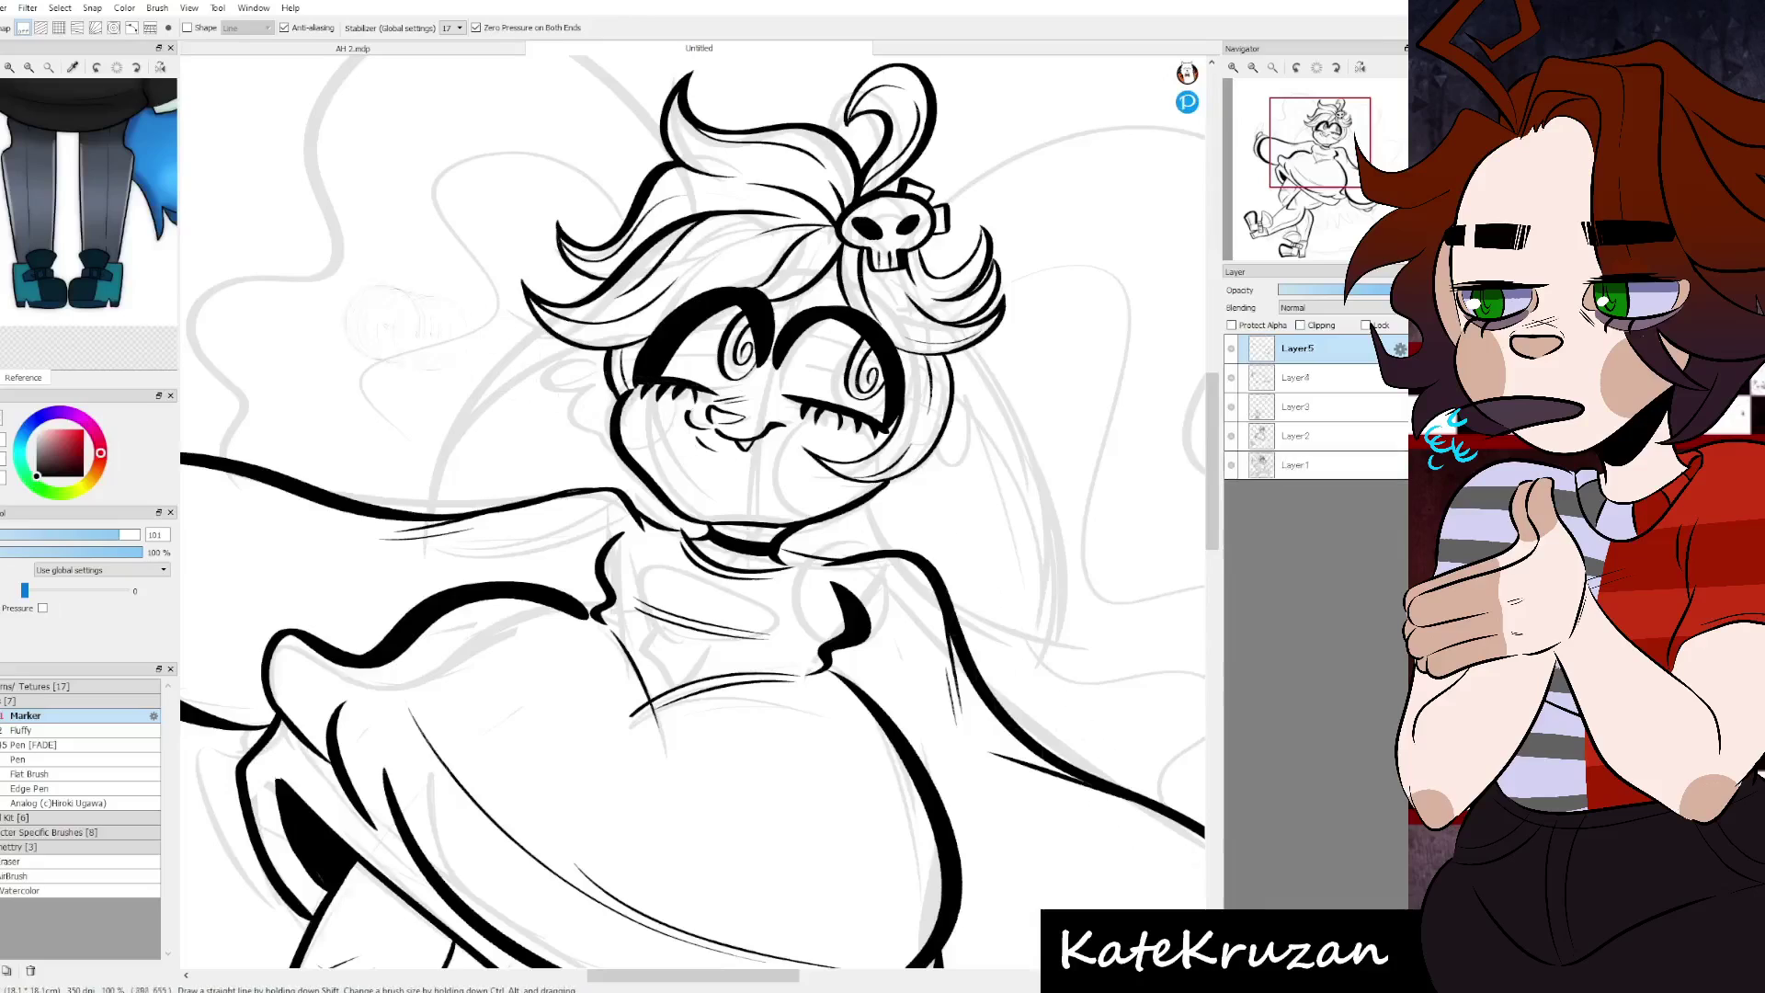
scroll(88, 220, down, 2)
click(110, 138)
mouse_move(542, 276)
mouse_down()
mouse_move(422, 450)
mouse_move(386, 579)
mouse_up()
key(ctrl+z)
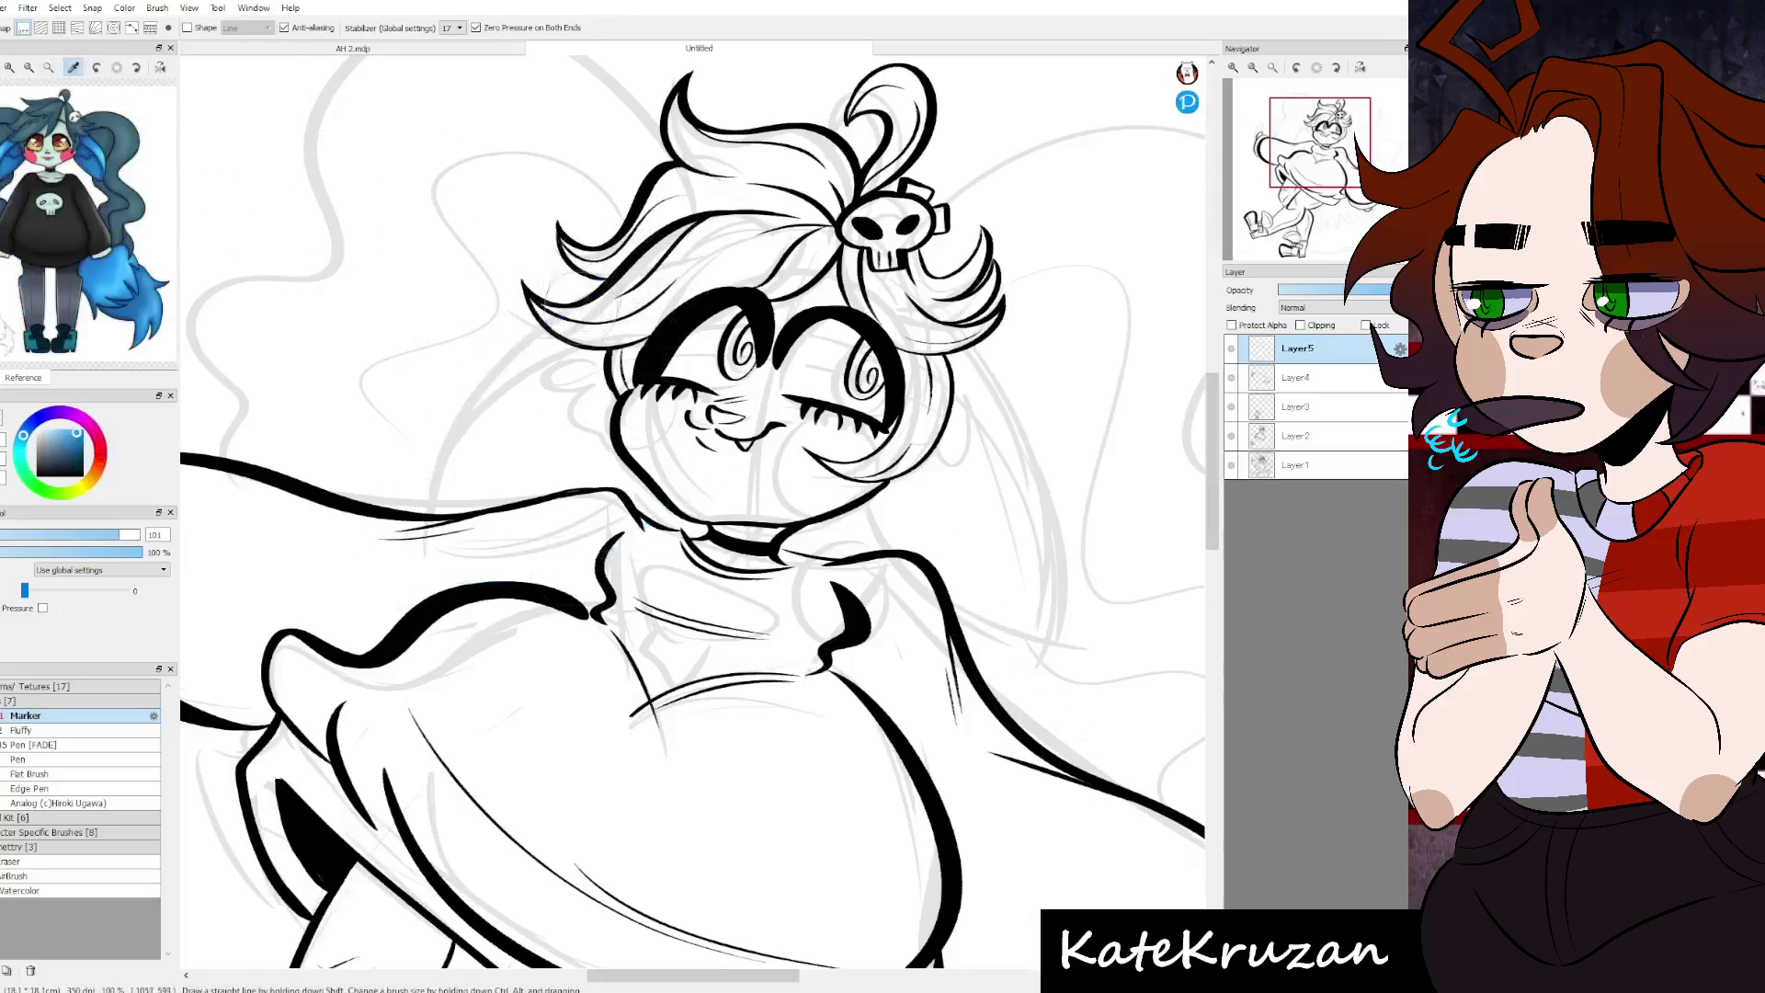
- Draw the left floppy ear in blue with a thick outer edge, thin inner edge and scalloped inner fluff
drag(562, 302, 420, 543)
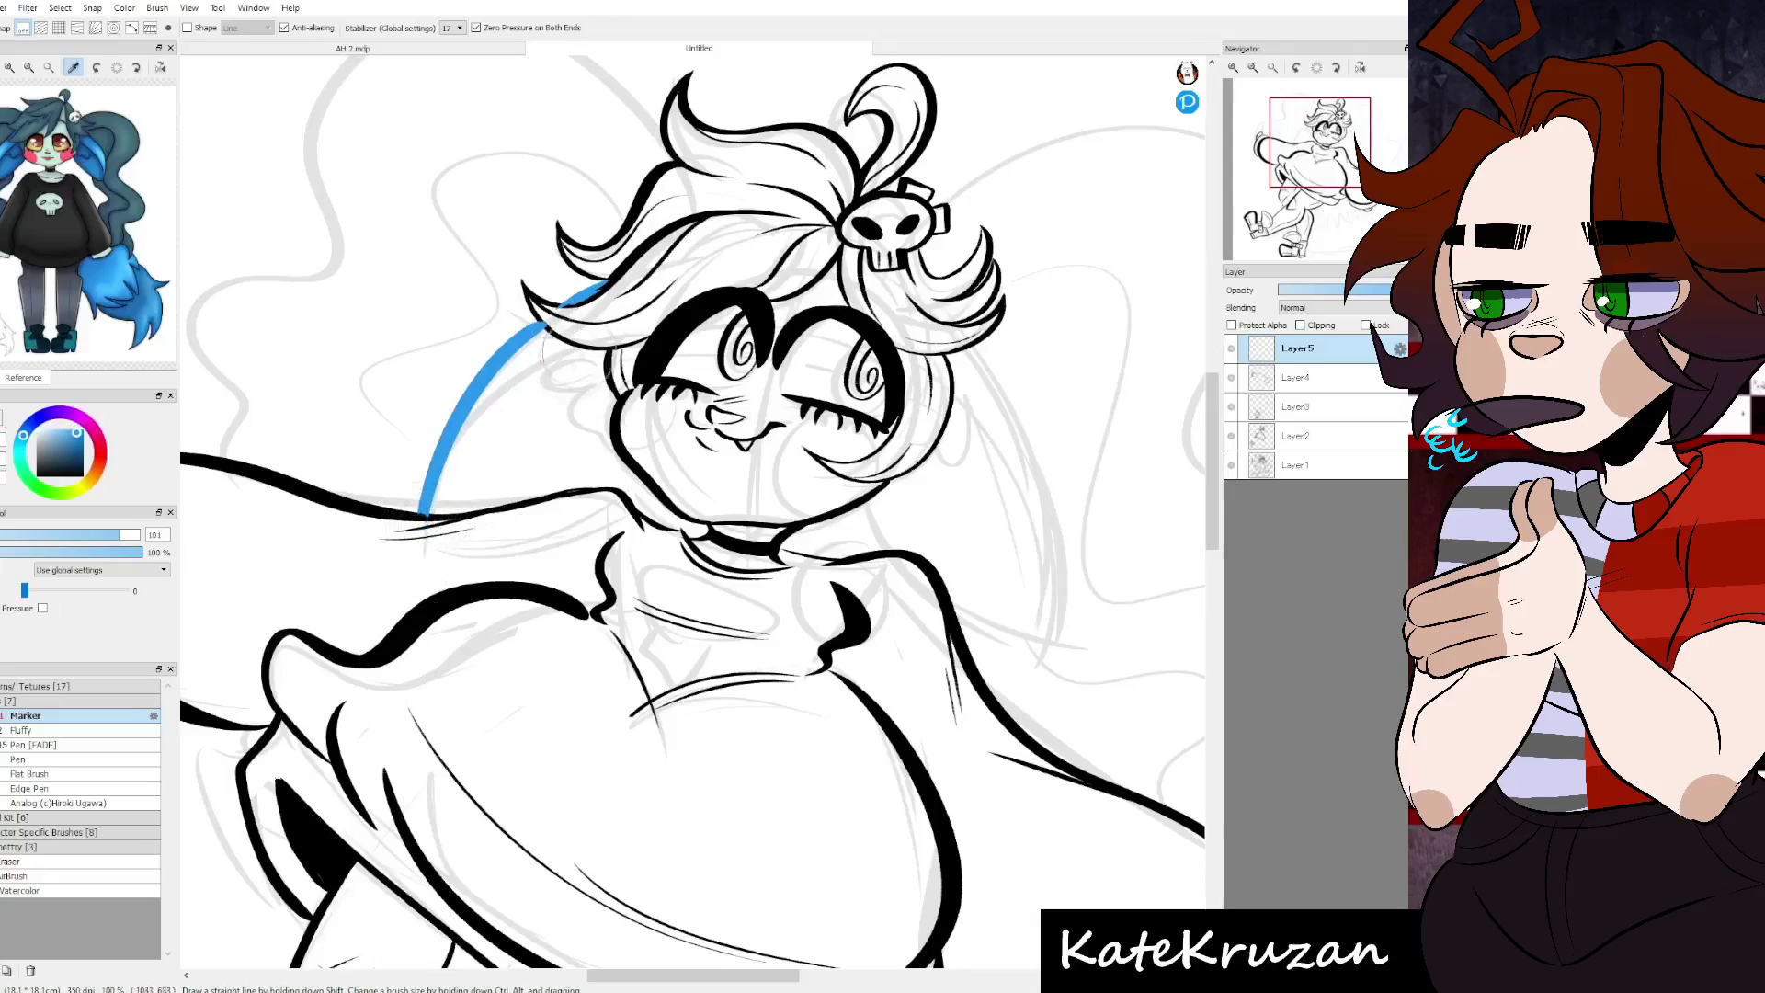
drag(599, 338, 423, 513)
drag(576, 397, 549, 443)
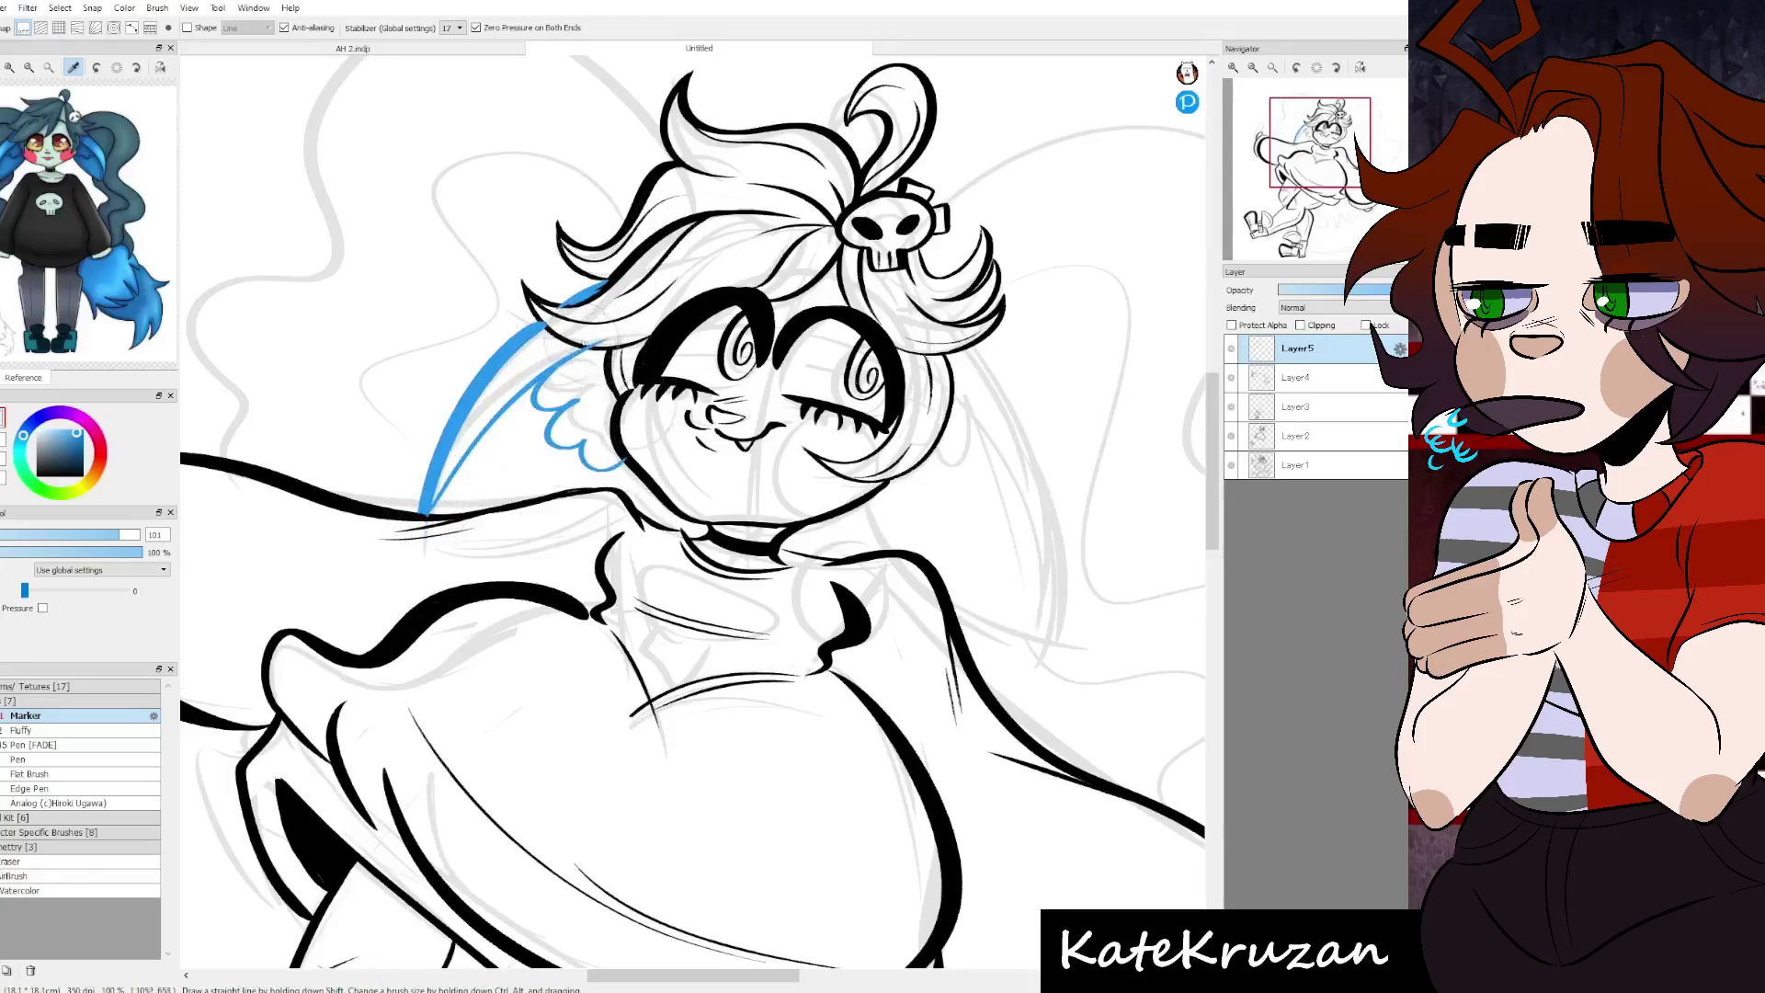
drag(689, 505, 593, 496)
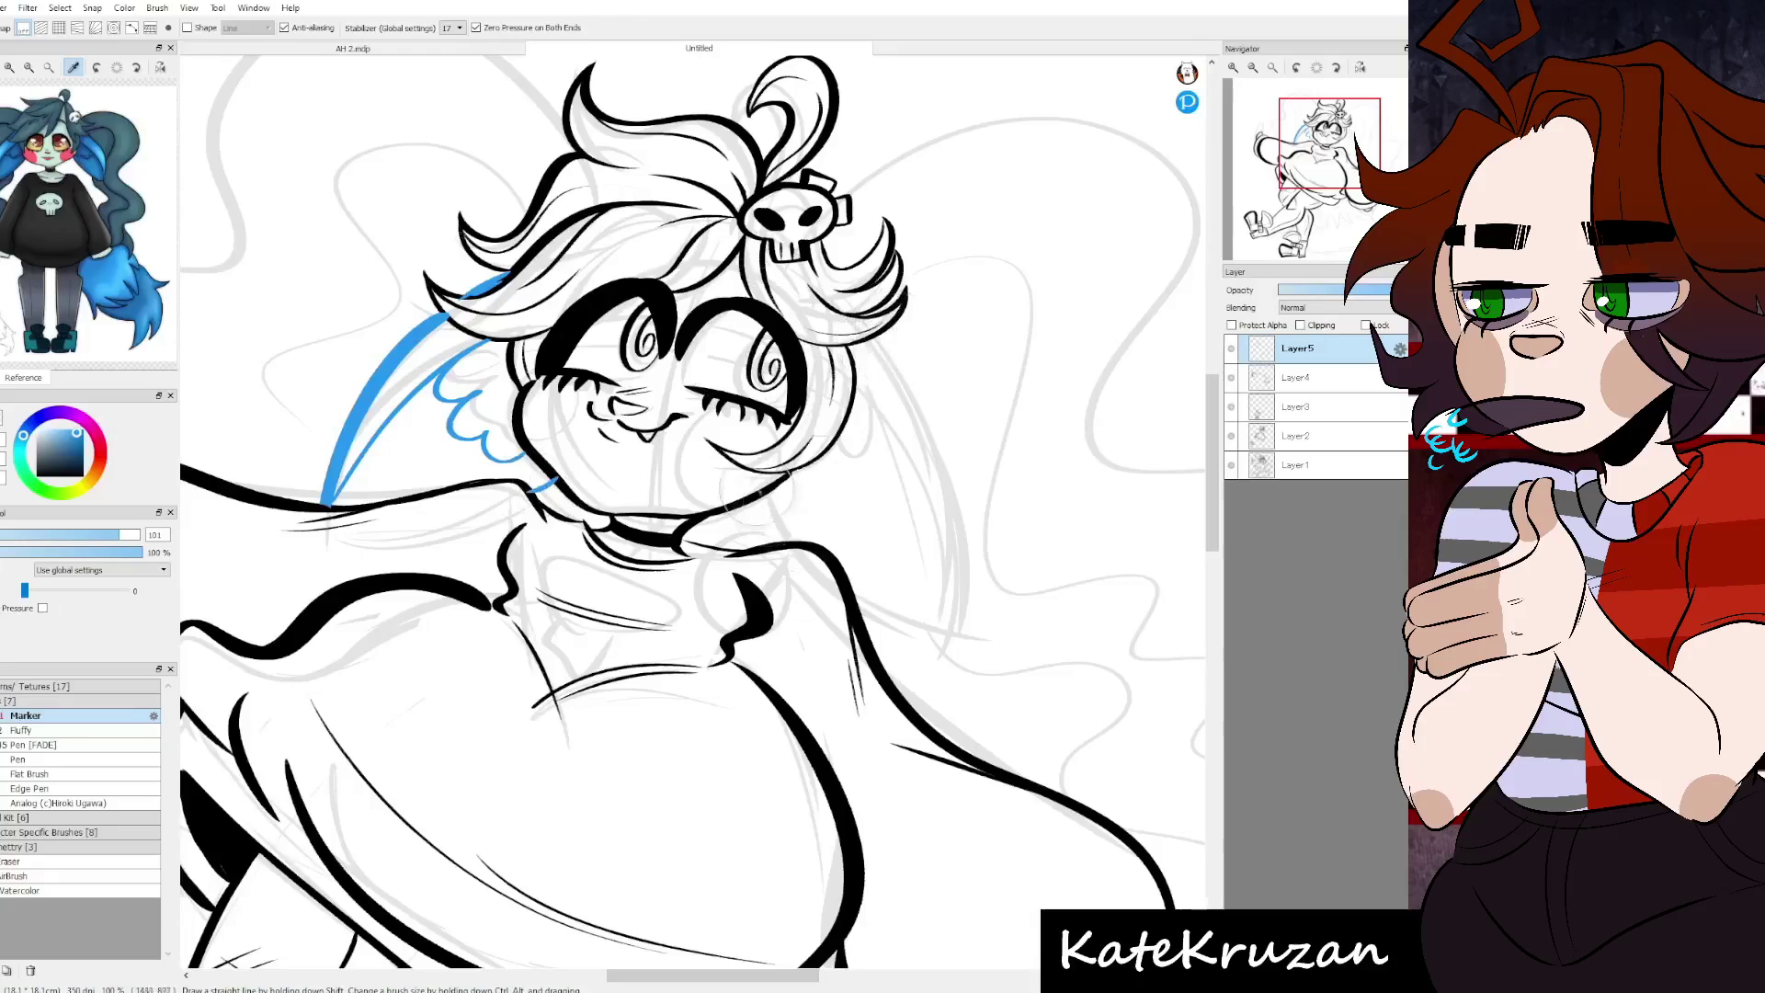
- Draw the right floppy ear in blue with its pointed tip, outer and inner edges and scalloped fluff
drag(736, 489, 956, 632)
drag(844, 312, 961, 632)
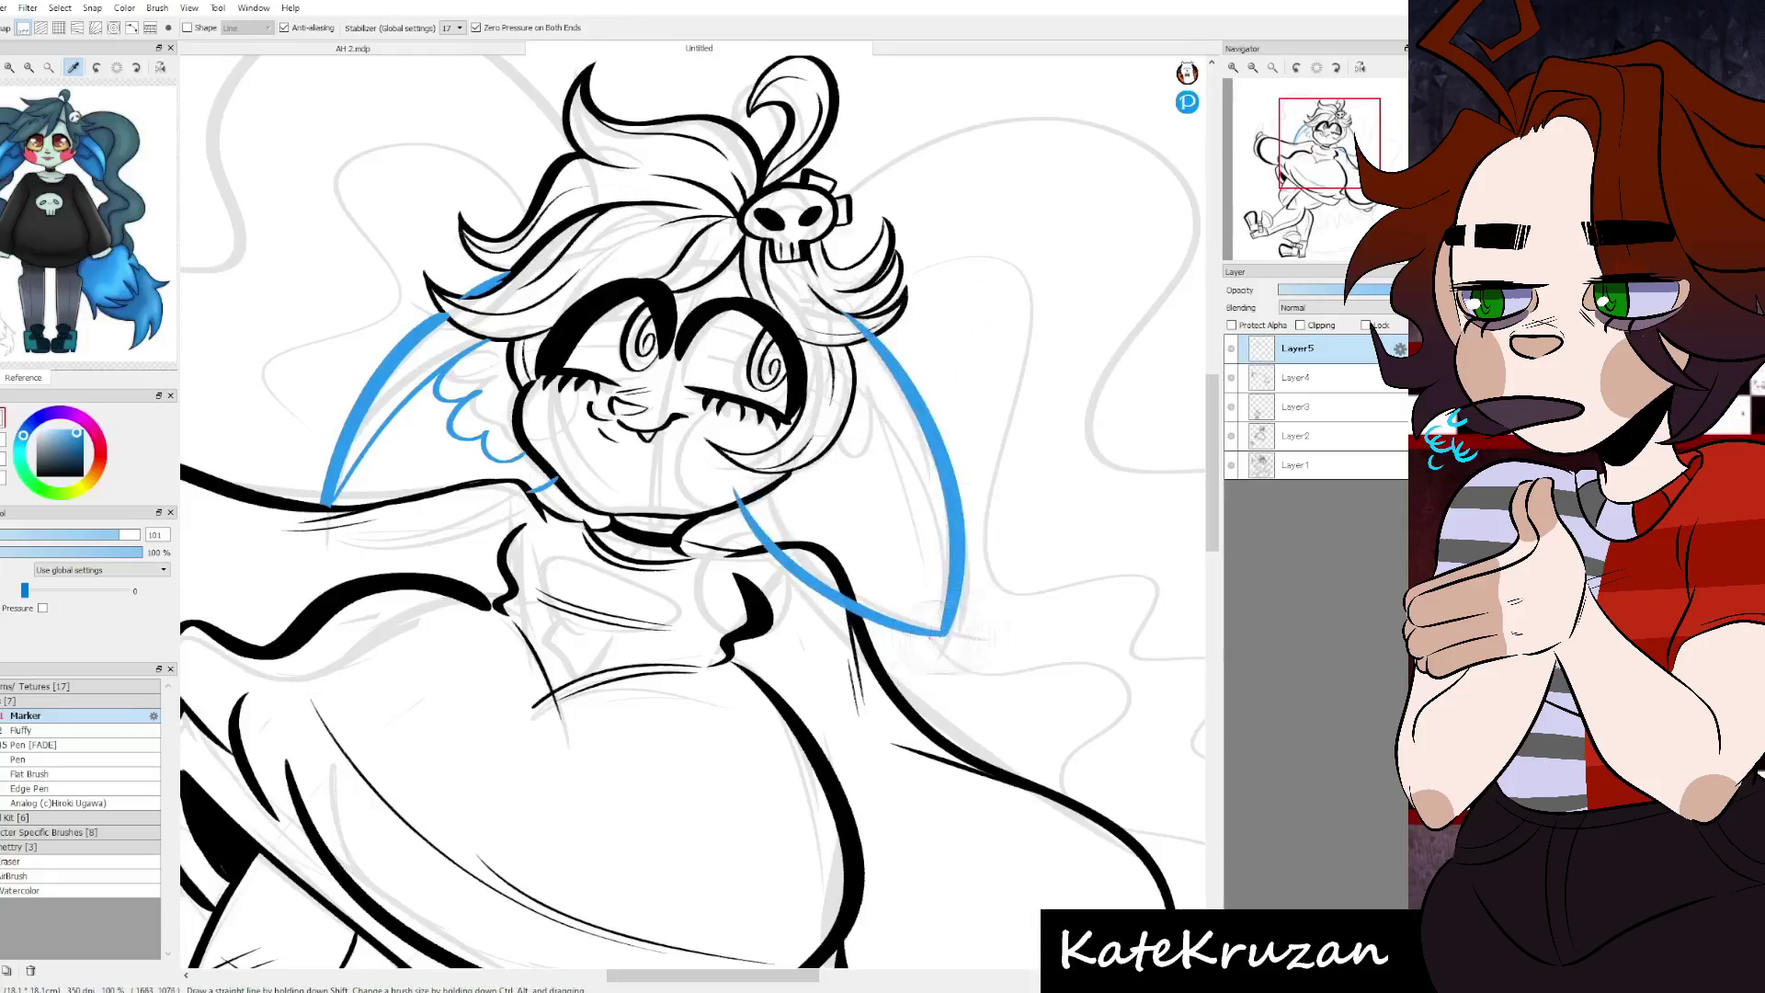
key(ctrl+z)
drag(844, 367, 947, 630)
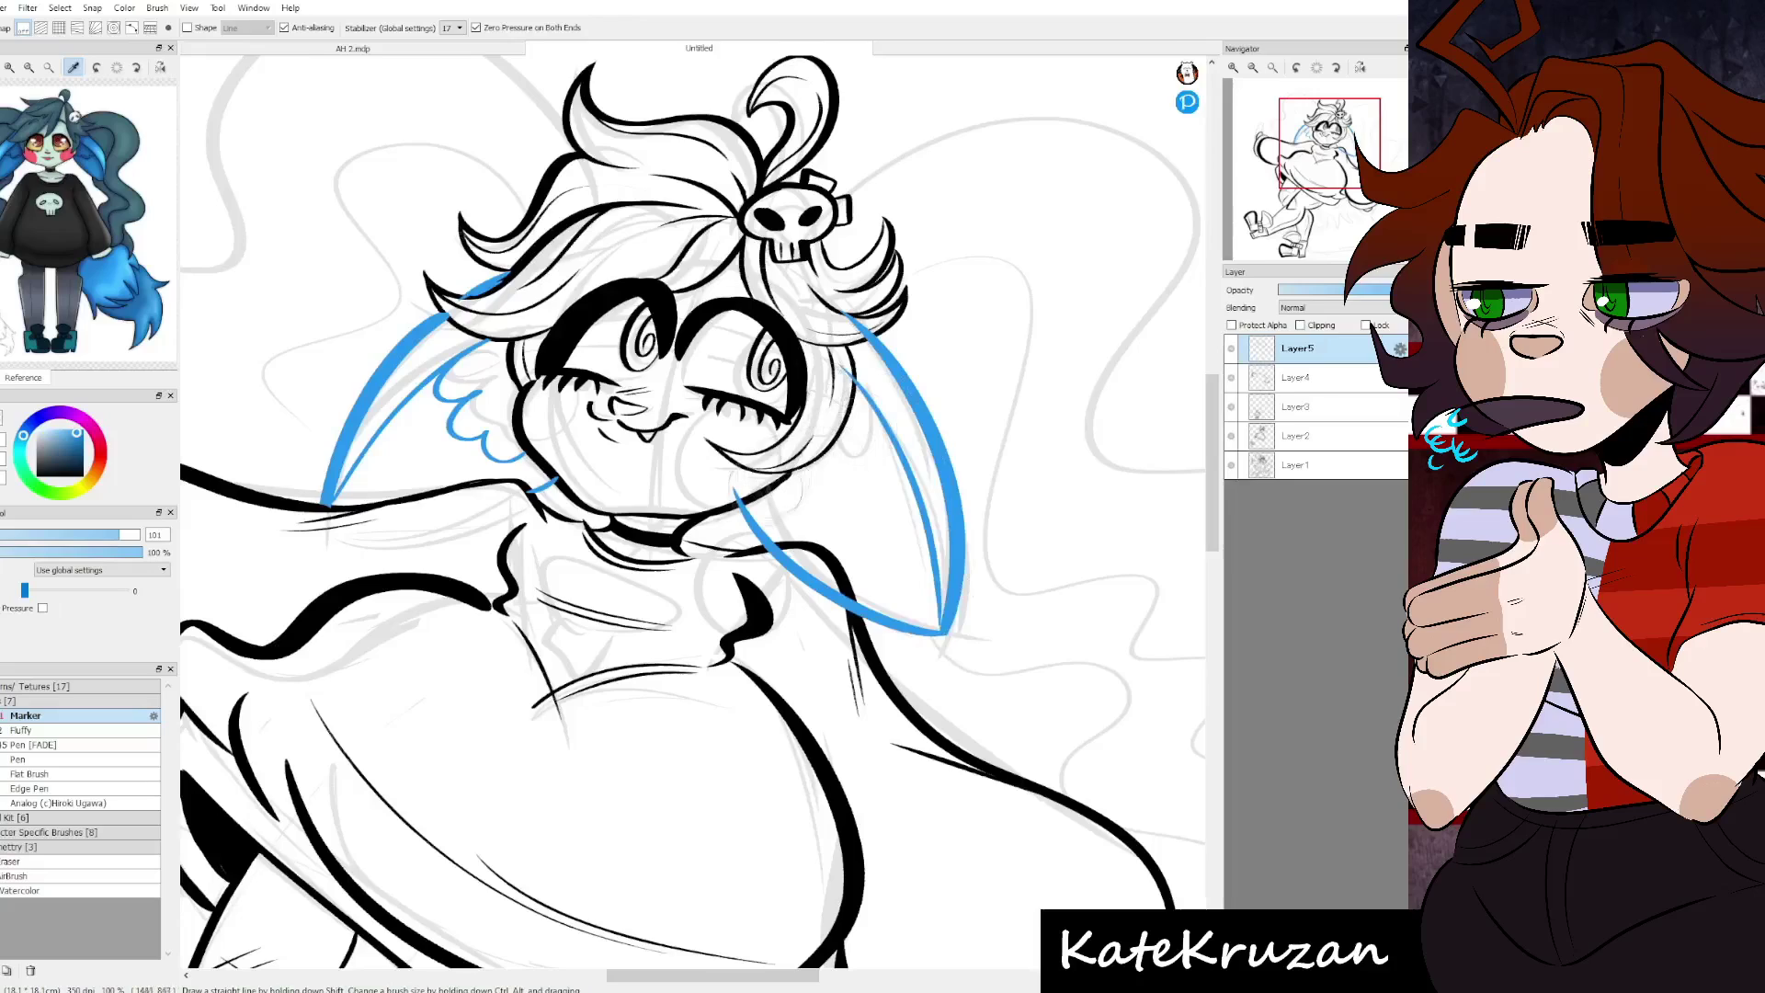
mouse_move(947, 434)
mouse_down()
mouse_move(768, 480)
mouse_move(885, 430)
mouse_up()
key(ctrl+z)
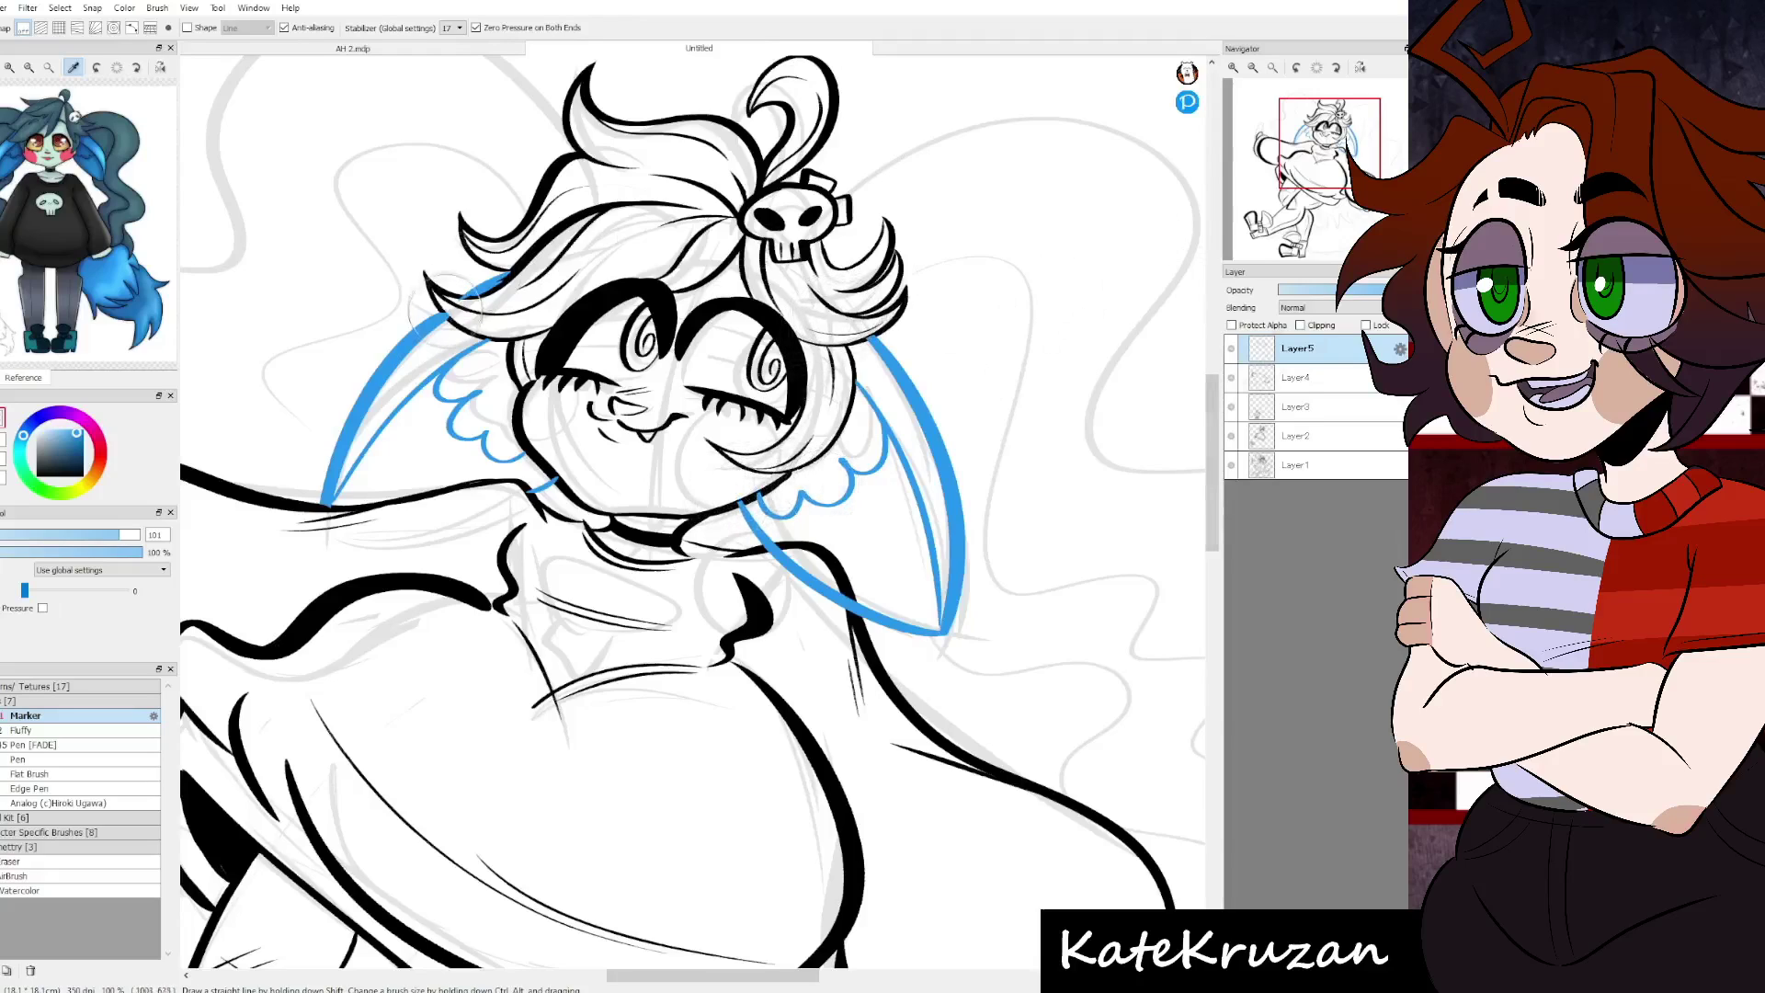
- Protect the ear layer's alpha and recolour its blue lines black
key(minus)
click(1232, 324)
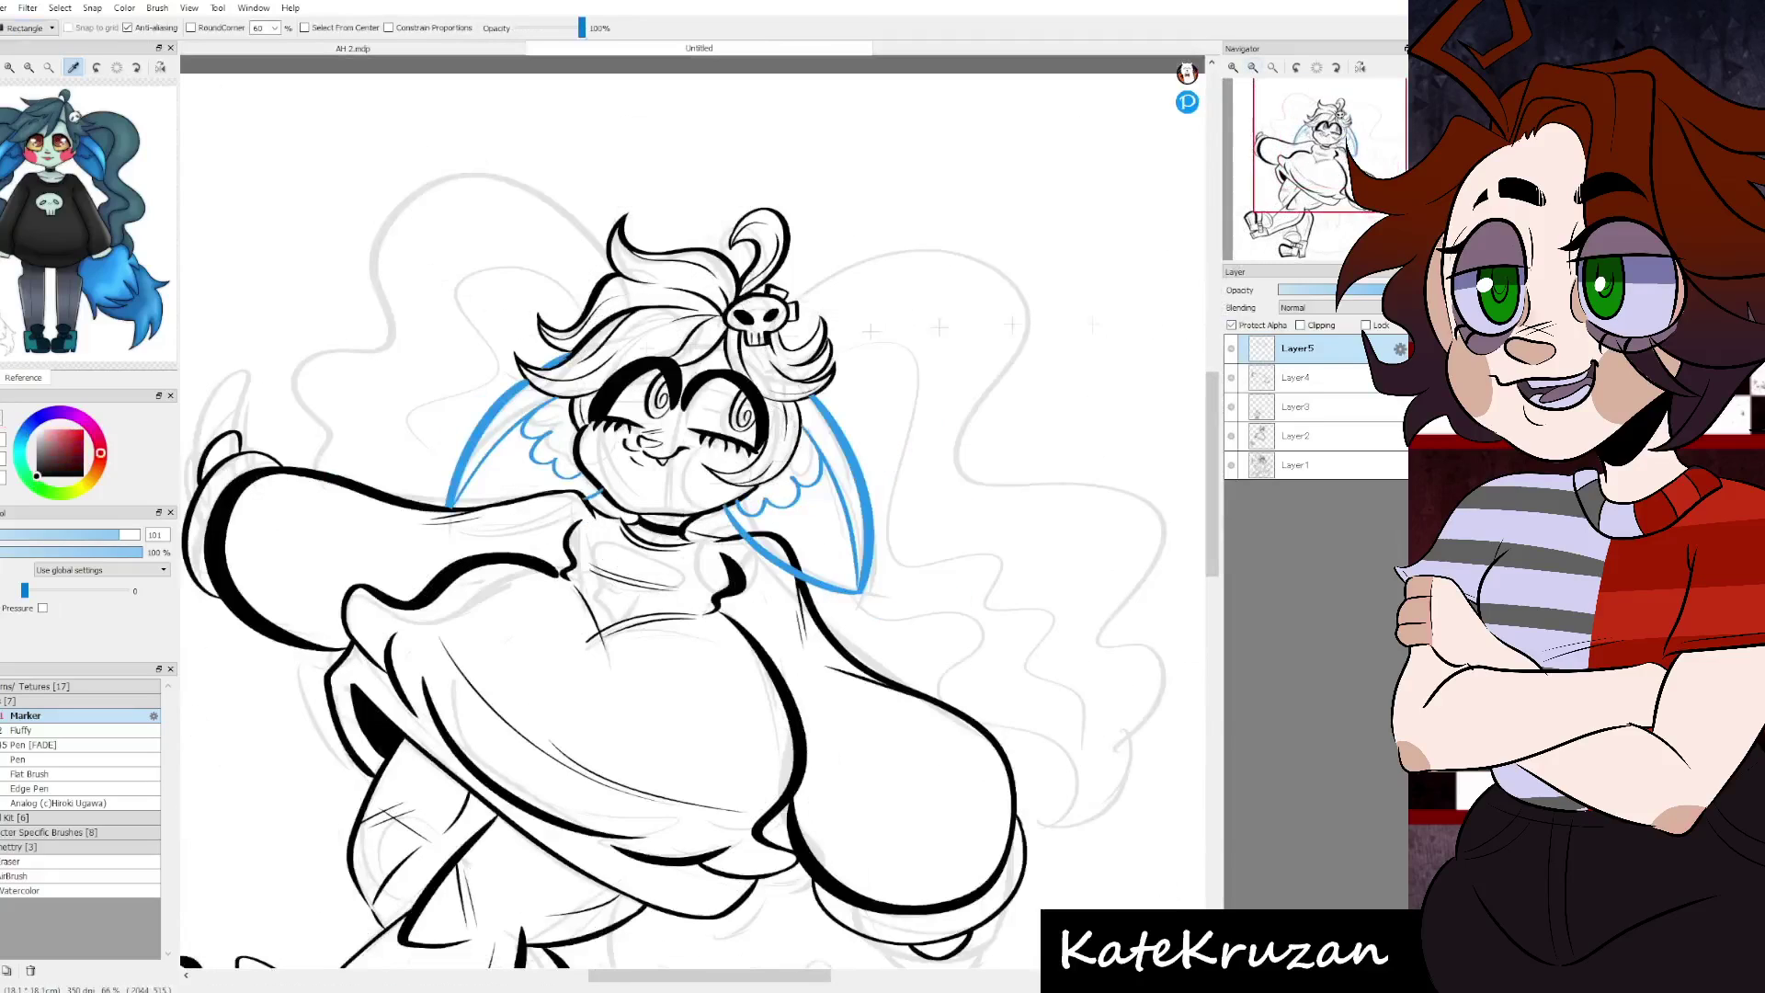
drag(432, 367, 803, 545)
key(b)
- On a new layer, draw the long wavy pigtail on the head's right side in blue
key(ctrl+shift+n)
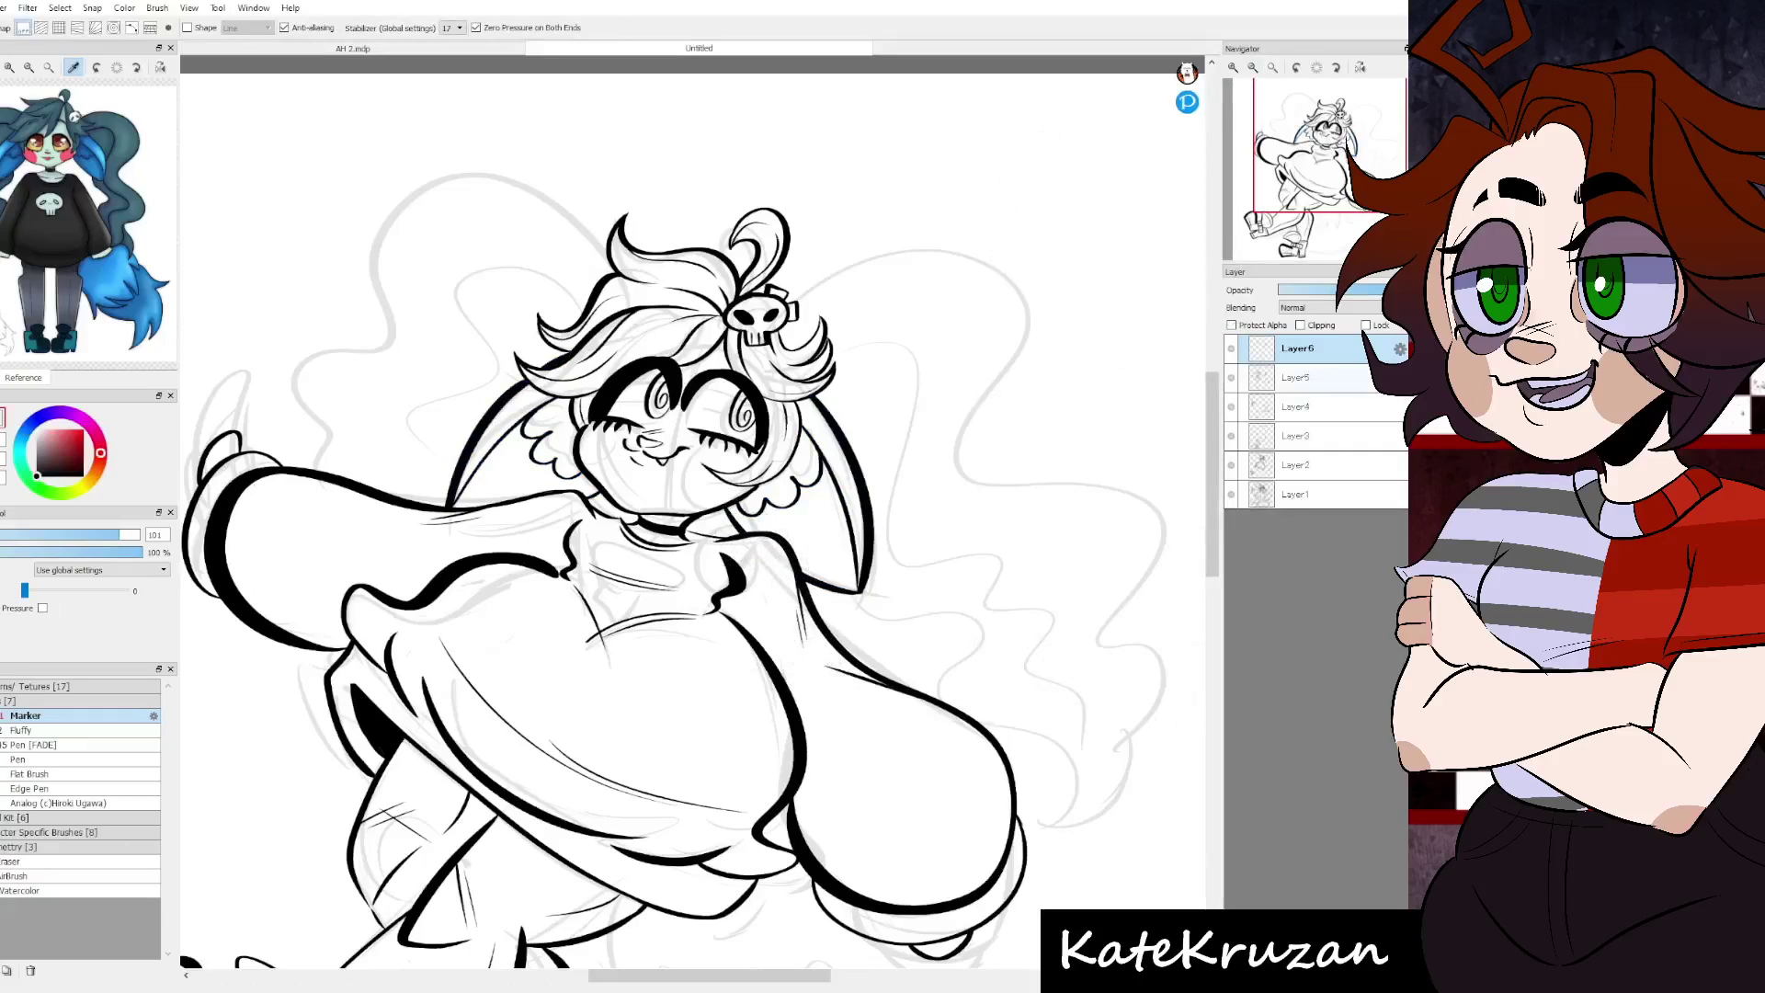
mouse_move(1328, 157)
mouse_down()
mouse_move(1321, 188)
mouse_move(1347, 156)
mouse_up()
mouse_move(593, 190)
mouse_down()
mouse_move(832, 731)
mouse_move(873, 570)
mouse_move(682, 432)
mouse_move(915, 563)
mouse_up()
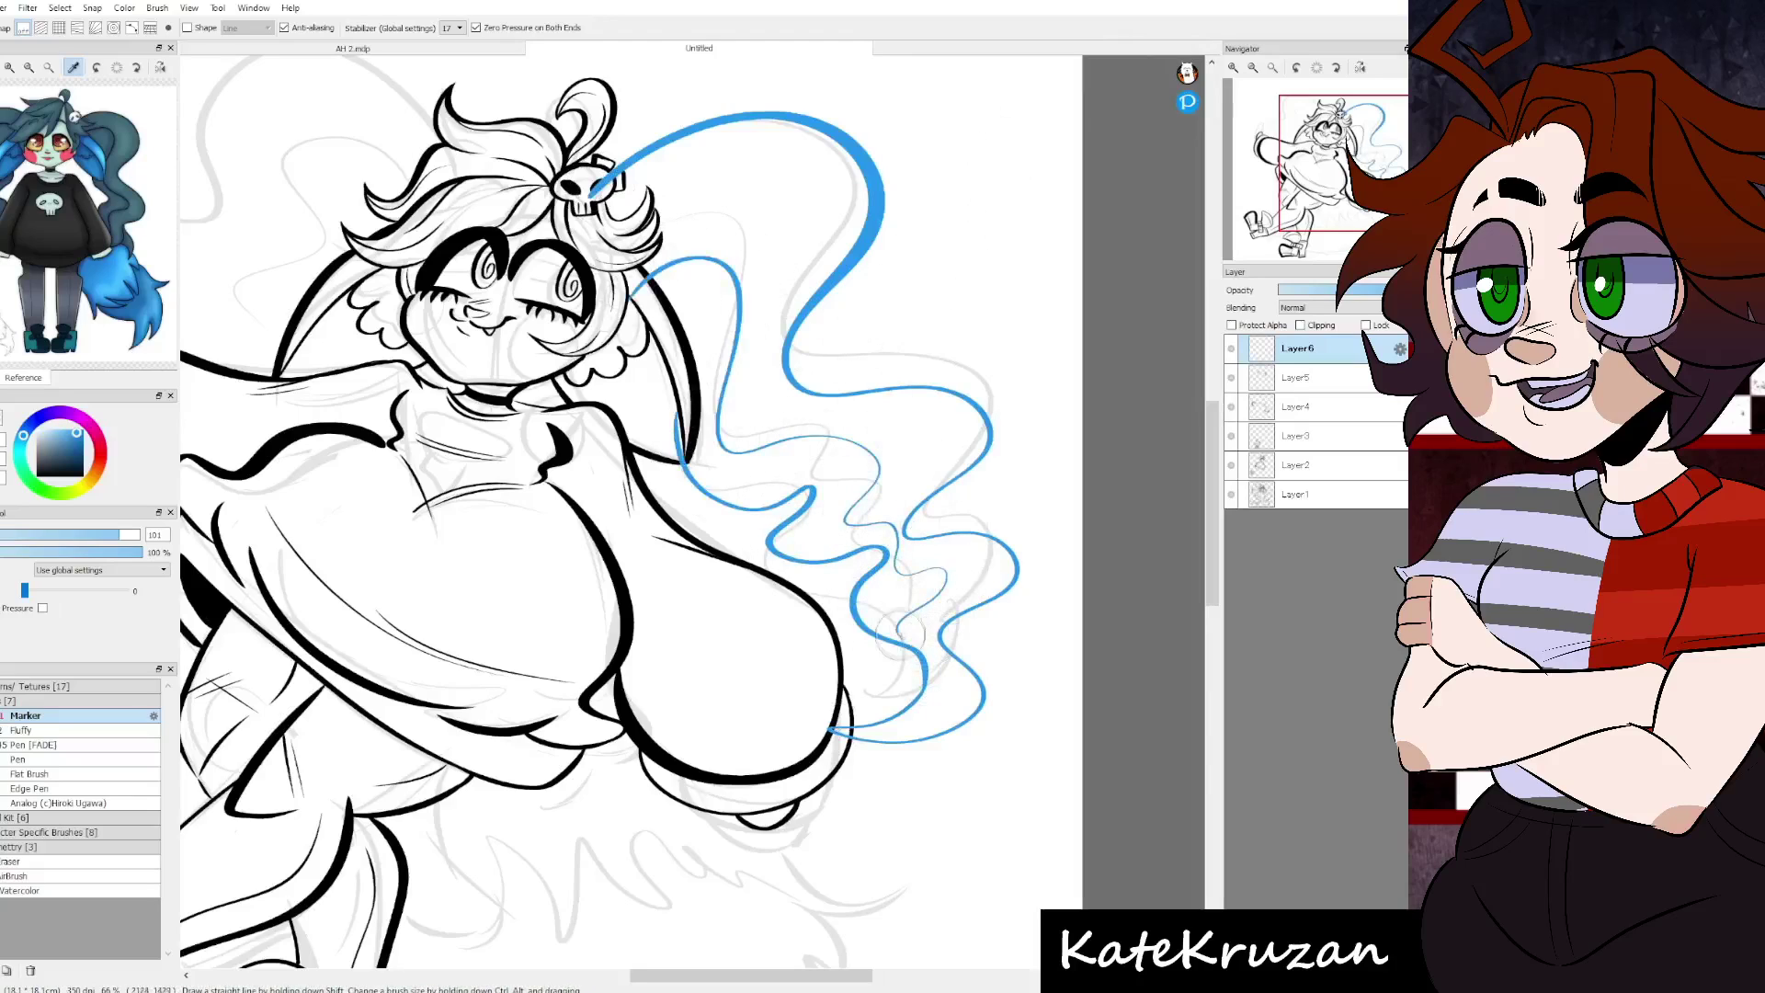
- Place a mirrored copy of the blue pigtail on the head's left side and merge both onto one layer
key(ctrl+c)
key(ctrl+v)
drag(698, 413, 487, 414)
key(Return)
scroll(690, 478, up, 2)
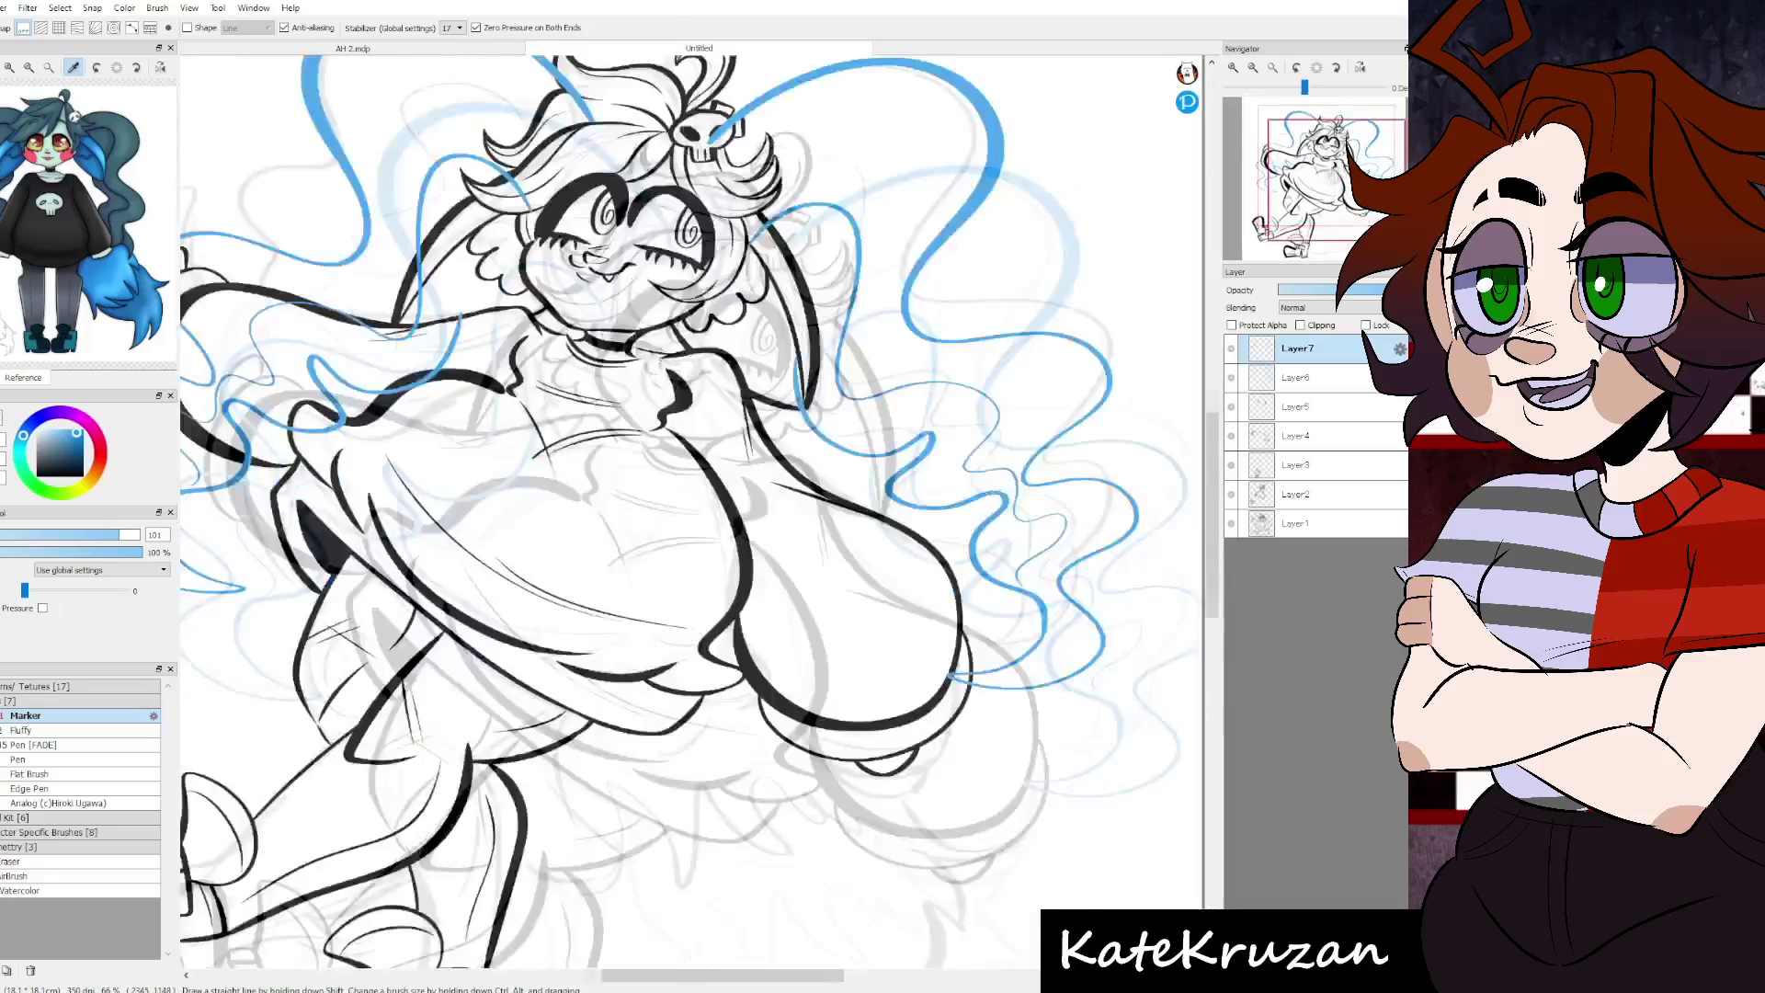
scroll(689, 506, down, 2)
key(ctrl+e)
- Erase the blue pigtail lines where they cross the hair, ears, left sleeve and cuff
scroll(689, 505, up, 4)
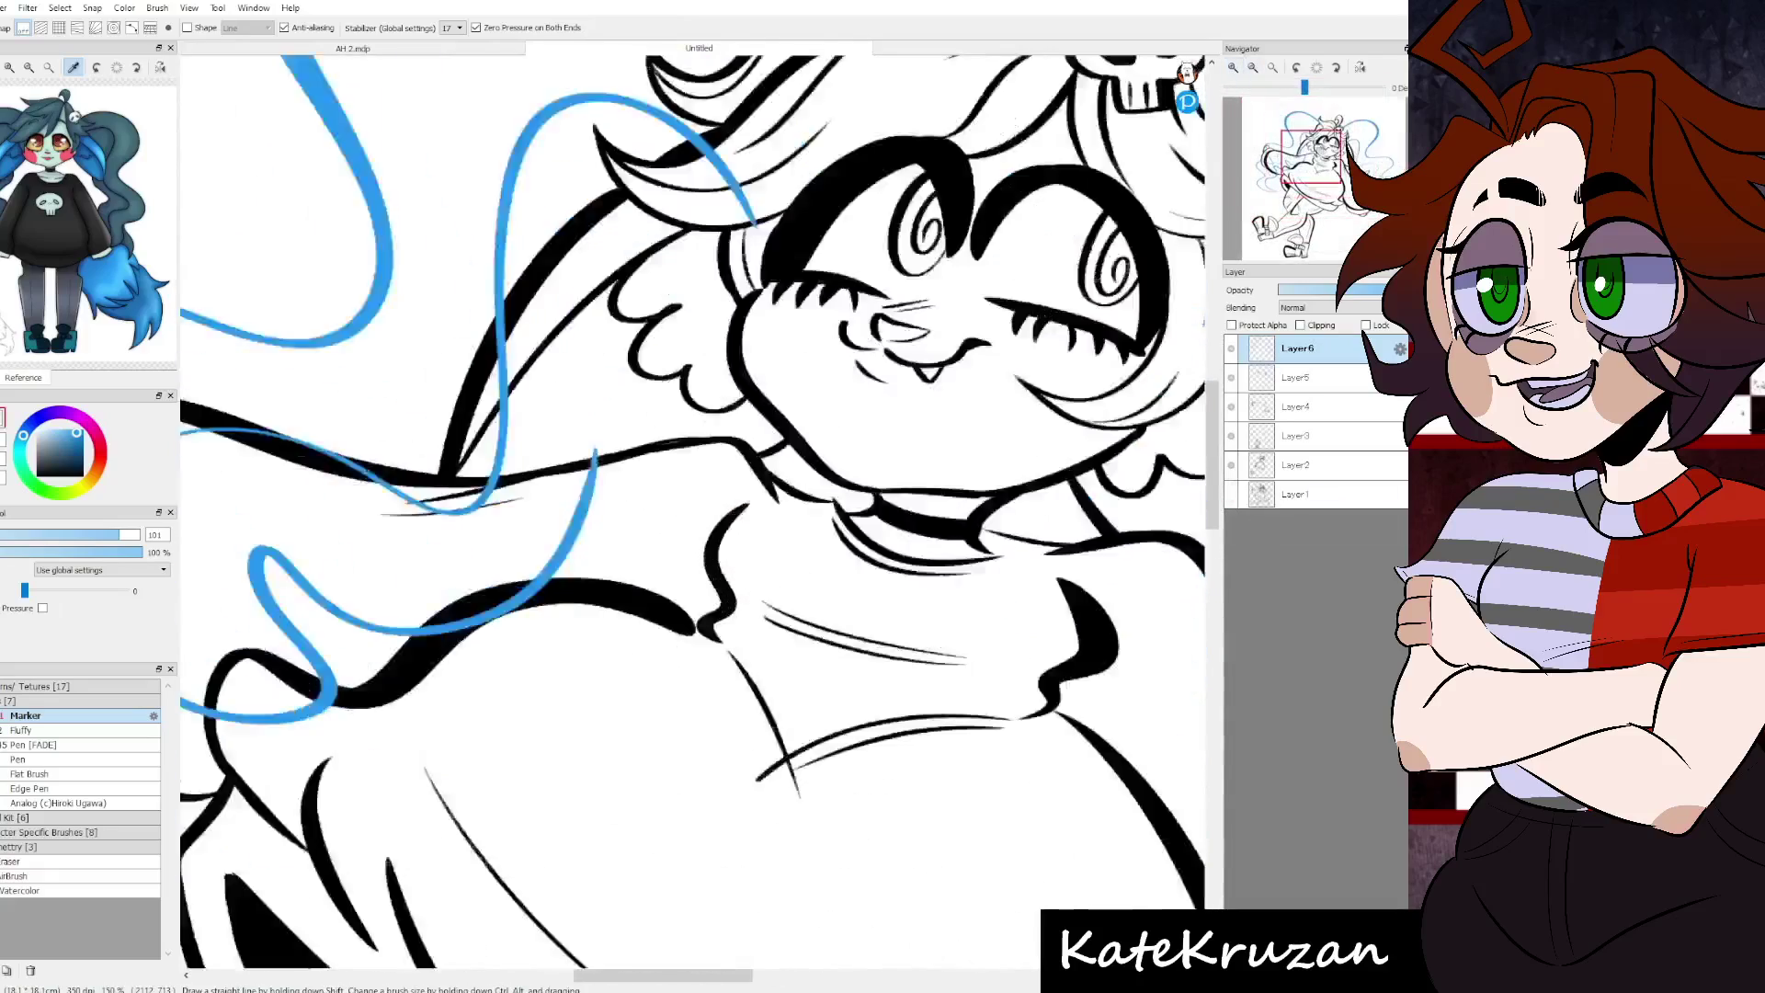
scroll(781, 331, down, 2)
scroll(781, 331, up, 2)
scroll(832, 575, down, 3)
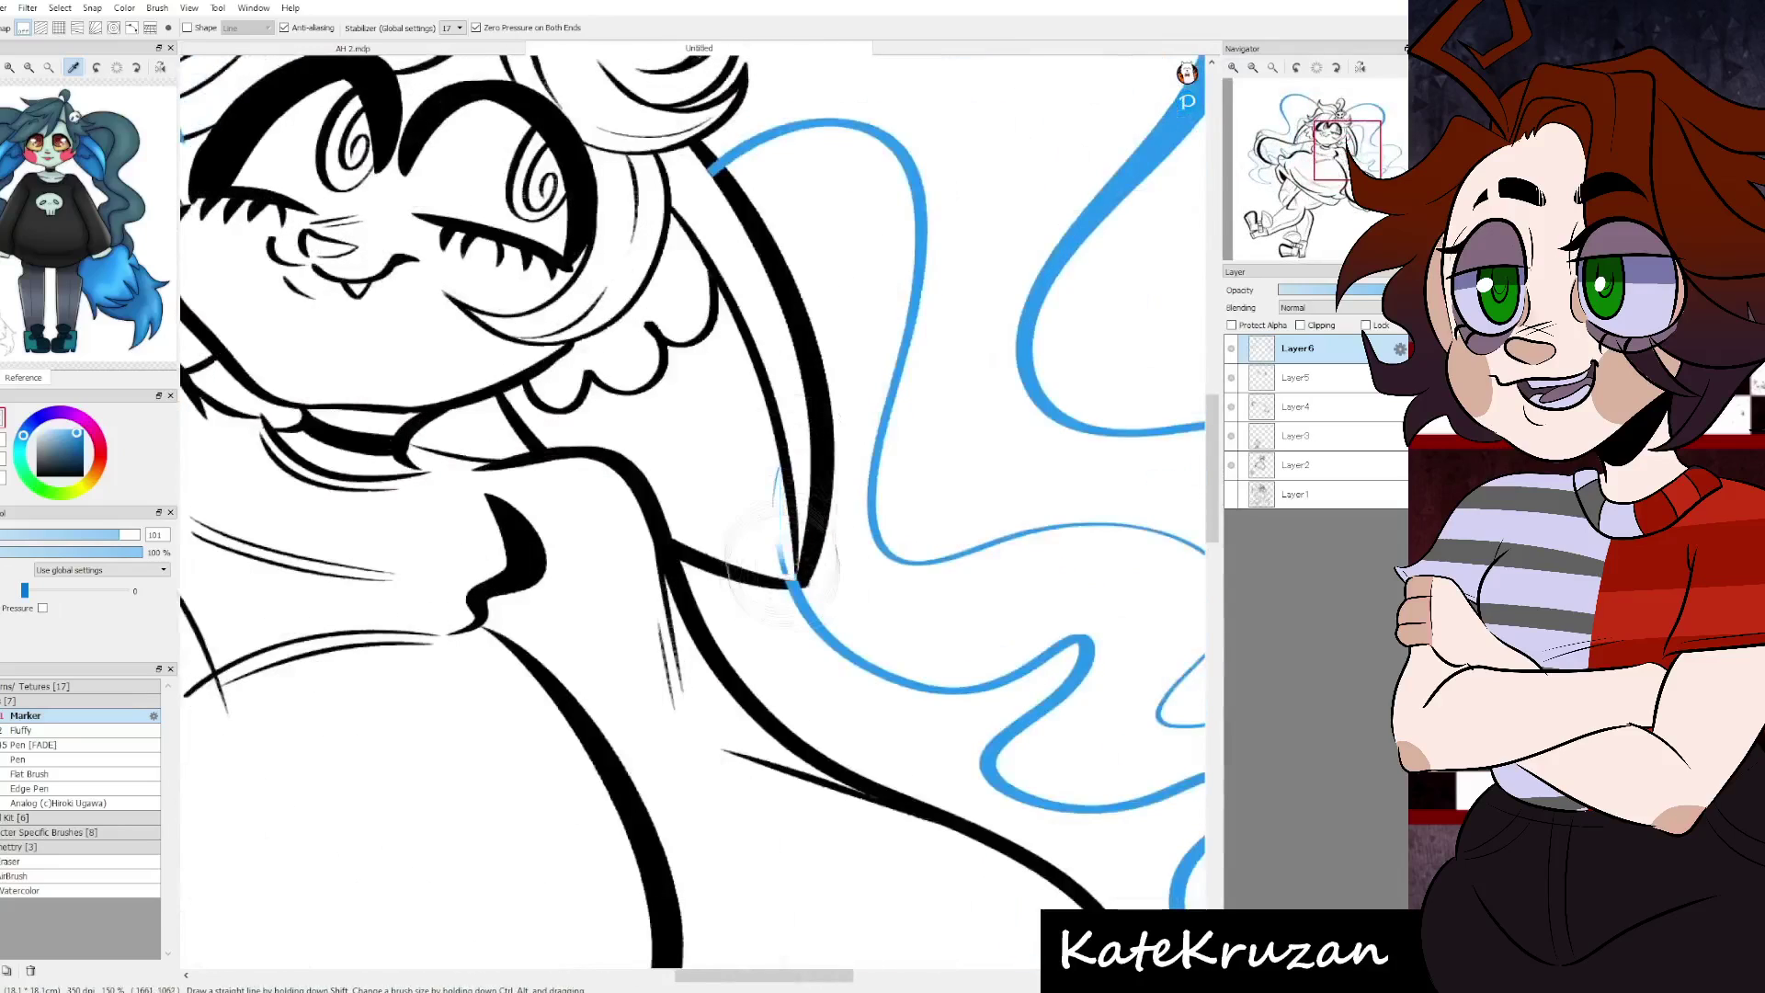
scroll(809, 441, up, 4)
drag(873, 281, 910, 388)
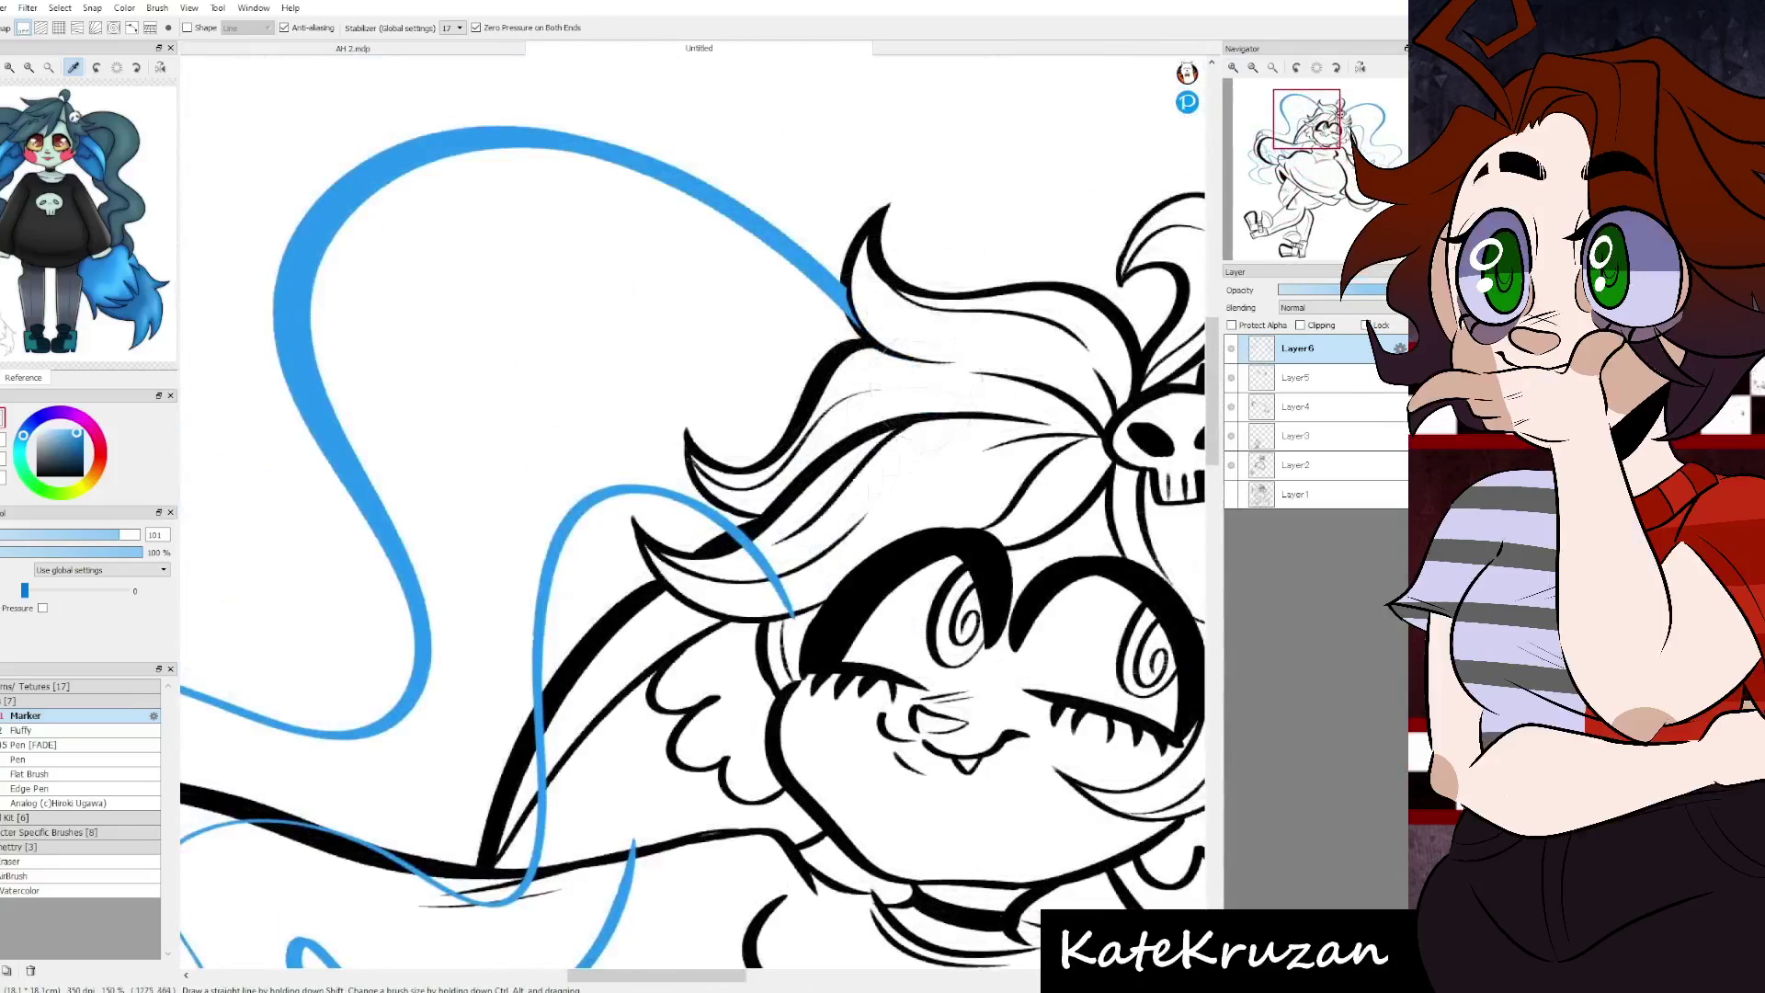
scroll(750, 561, down, 4)
scroll(749, 561, left, 2)
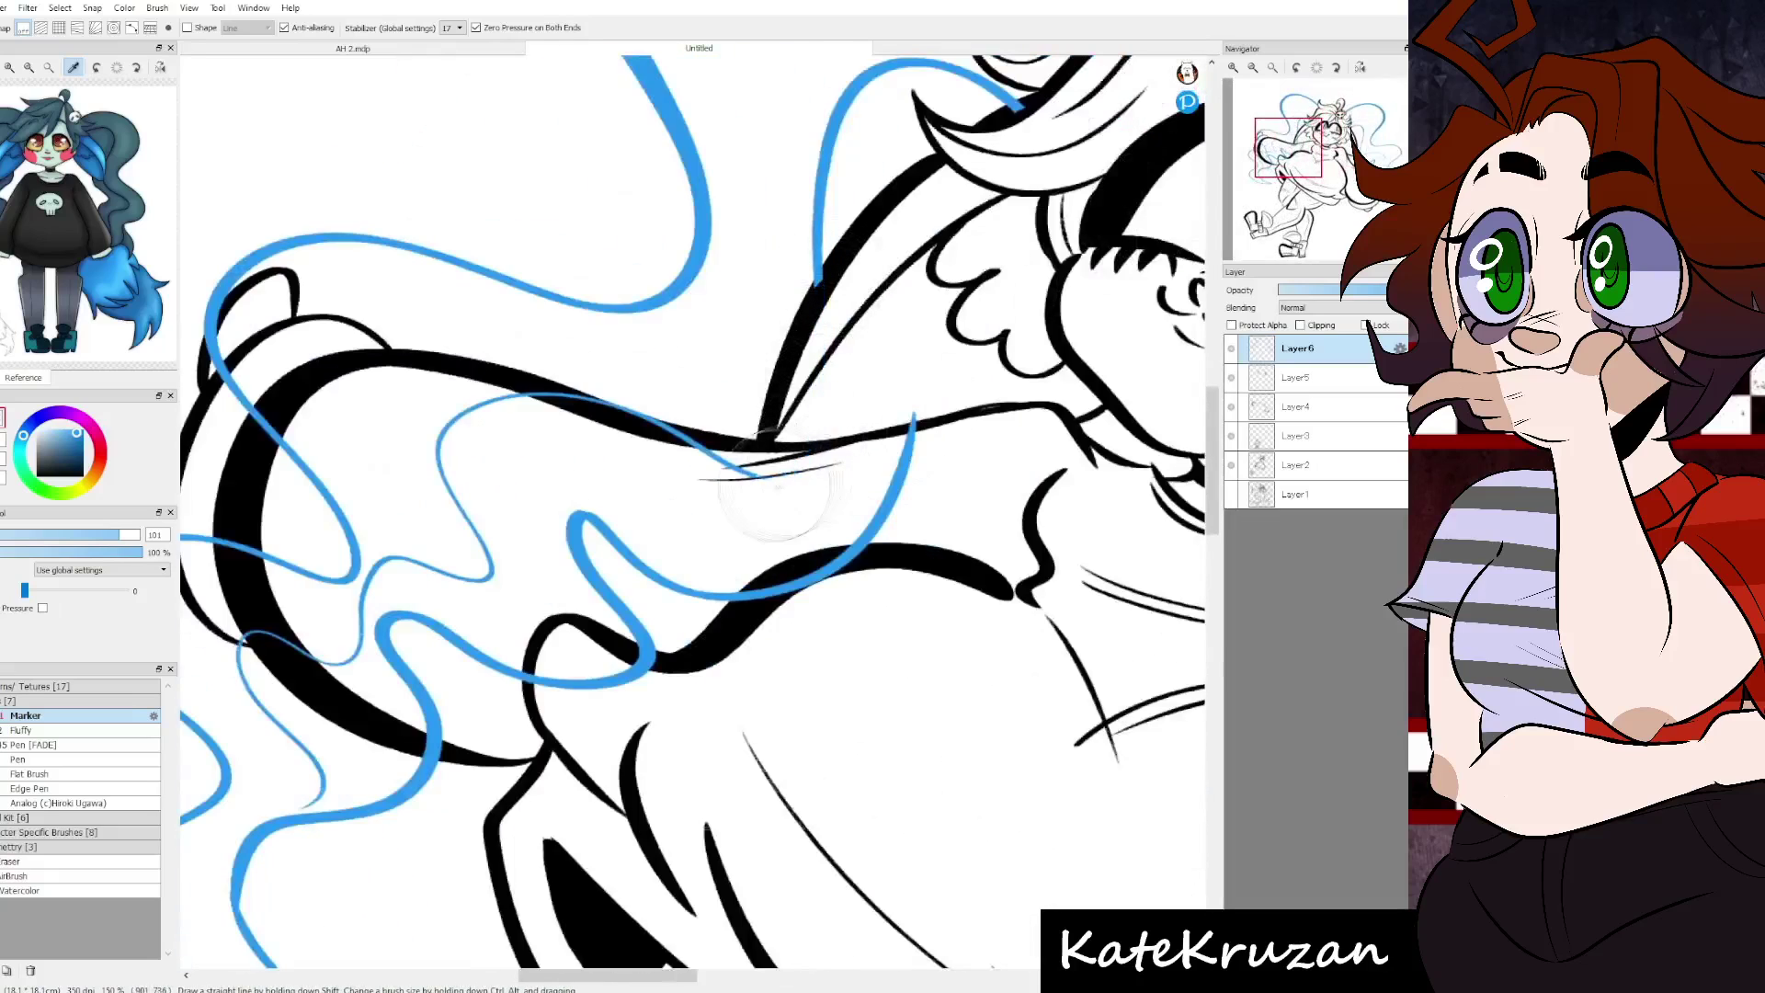
mouse_move(749, 588)
mouse_down()
mouse_move(404, 652)
mouse_move(396, 772)
mouse_up()
scroll(551, 643, left, 2)
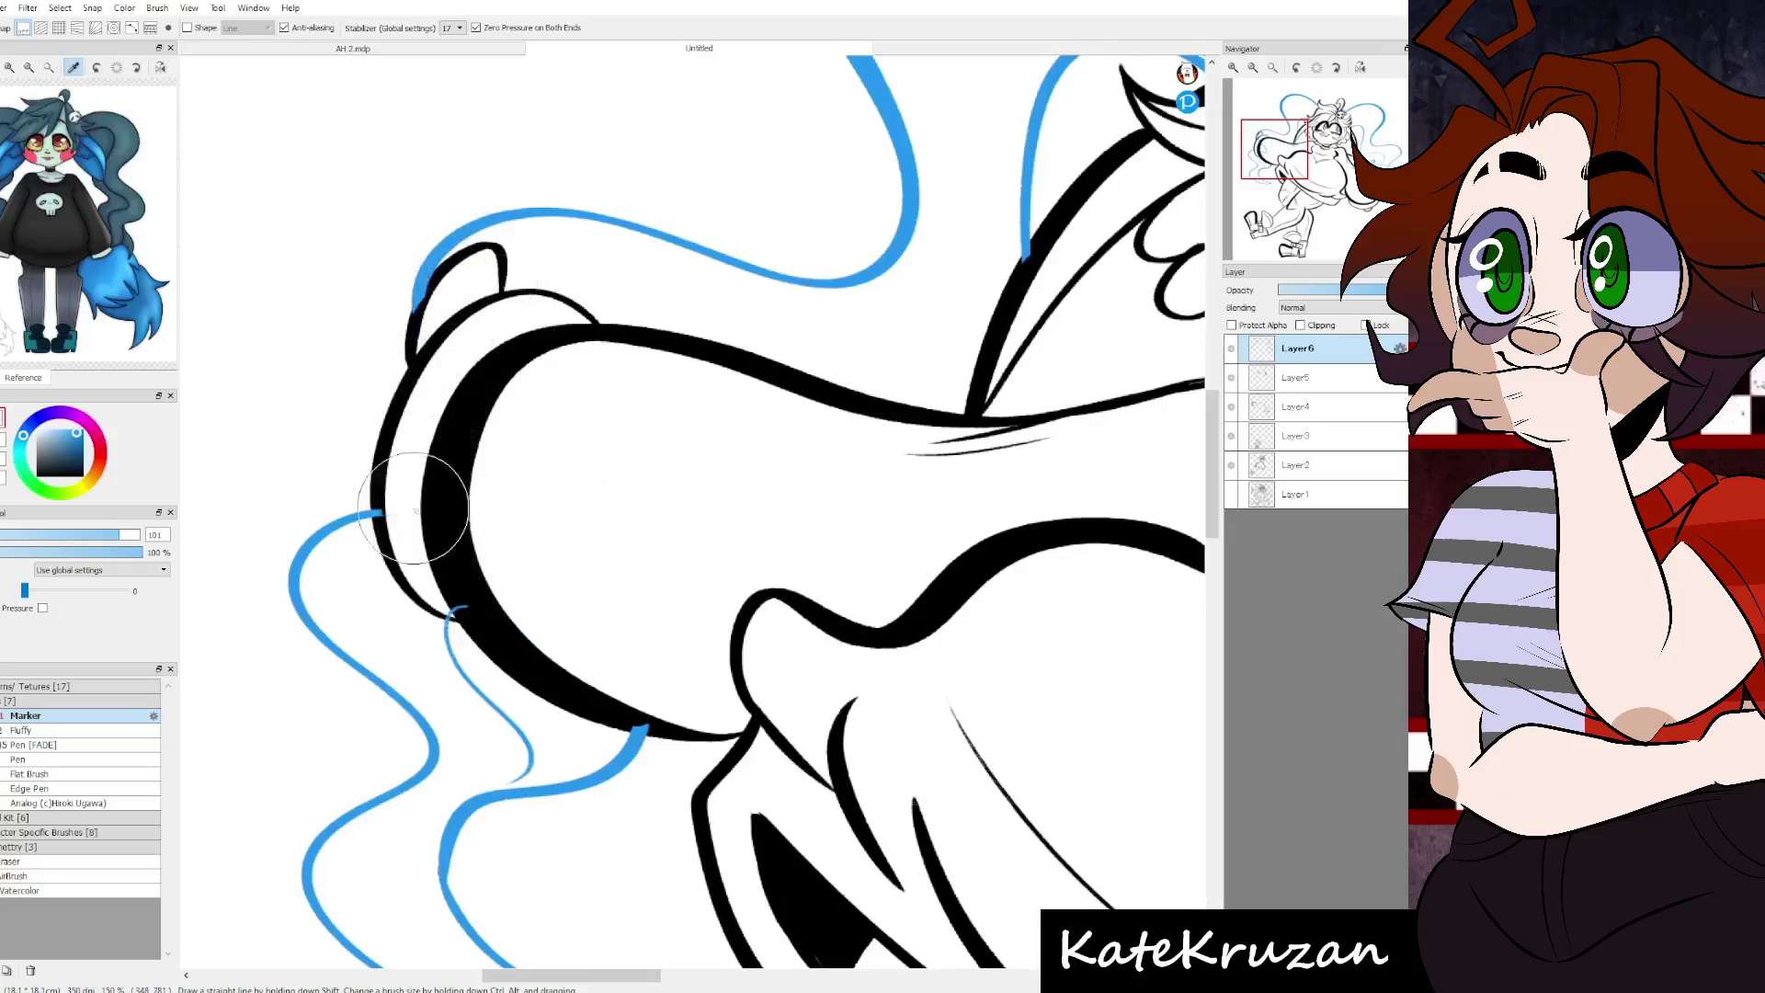
- Protect the pigtail layer's alpha and recolour the blue pigtail lines black
scroll(413, 507, down, 2)
scroll(809, 510, down, 3)
key(x)
key(m)
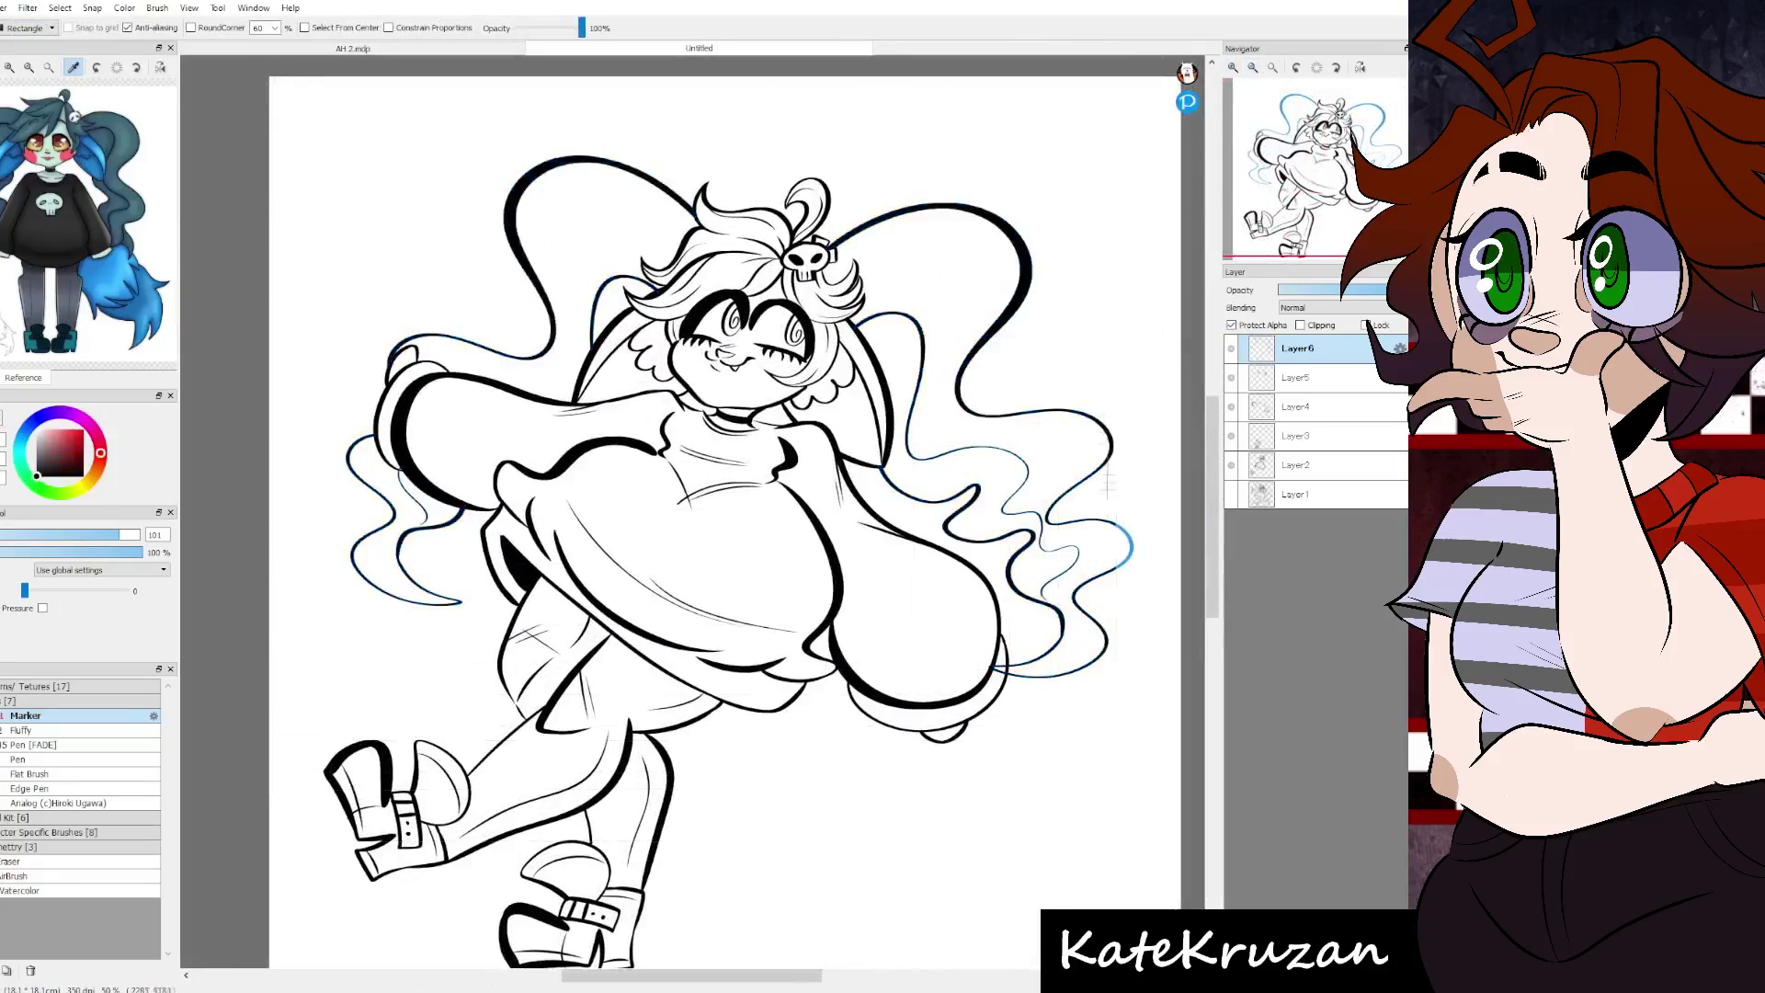
- Ink thin inner strand lines along the waves of both pigtails
key(n)
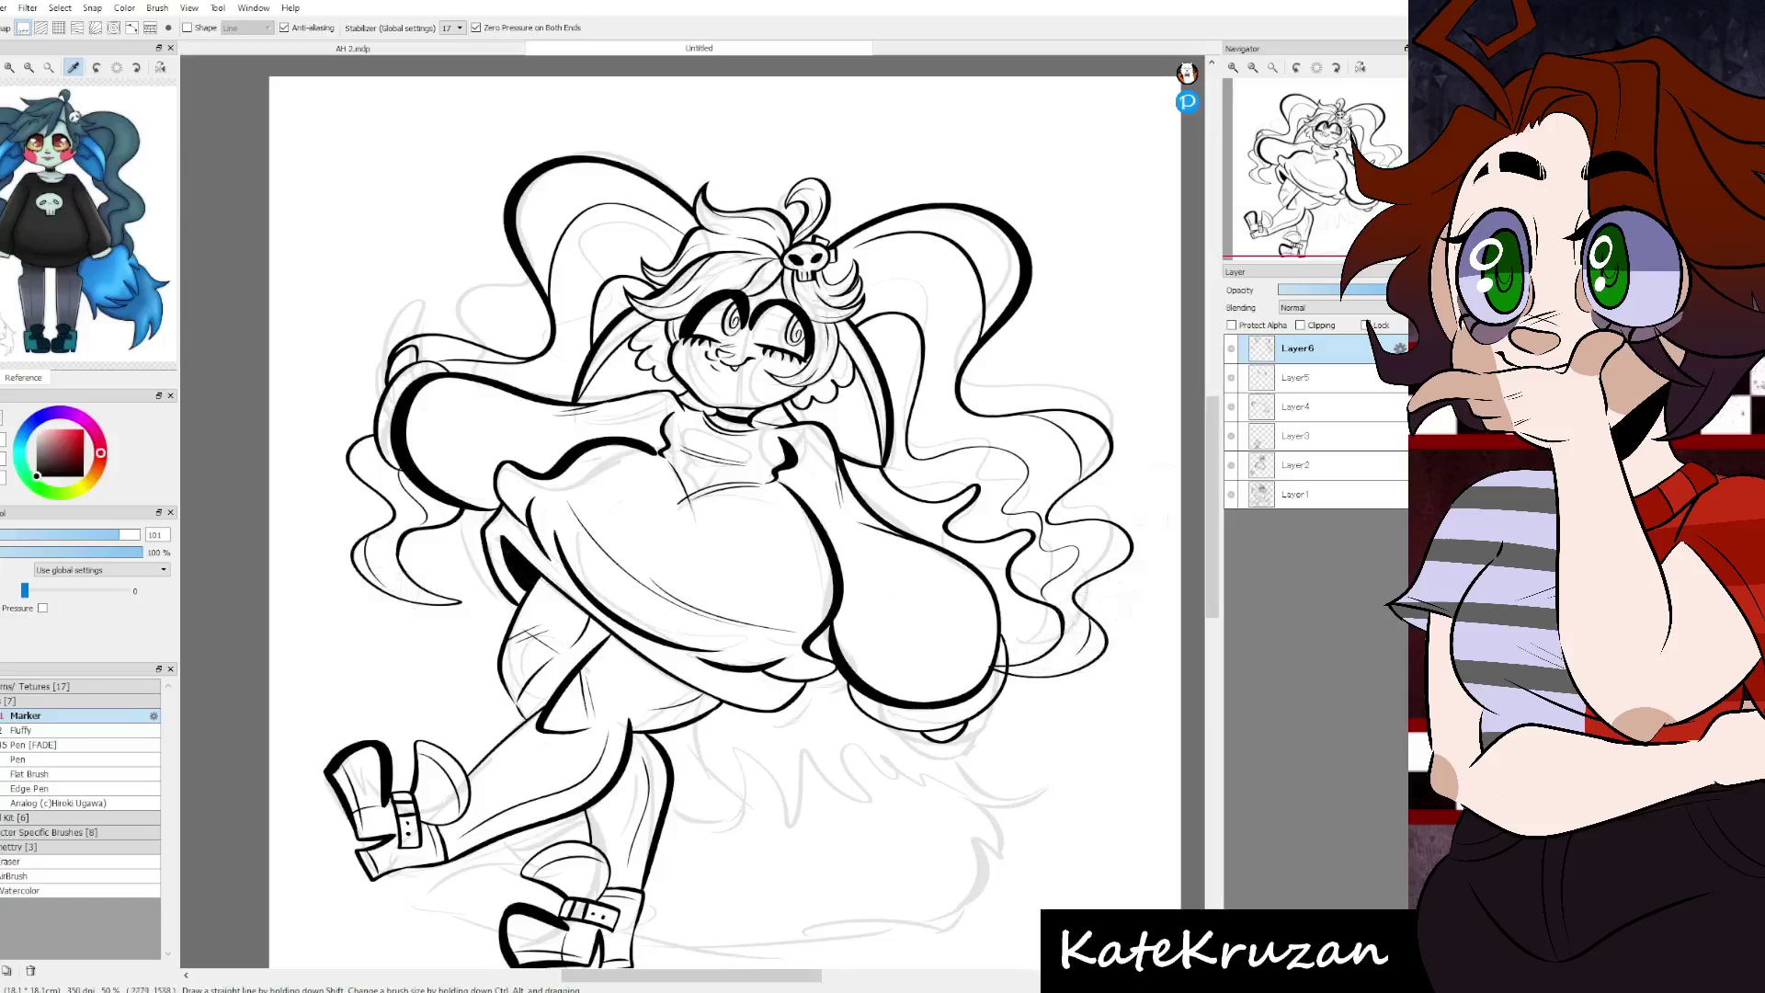
scroll(920, 698, up, 3)
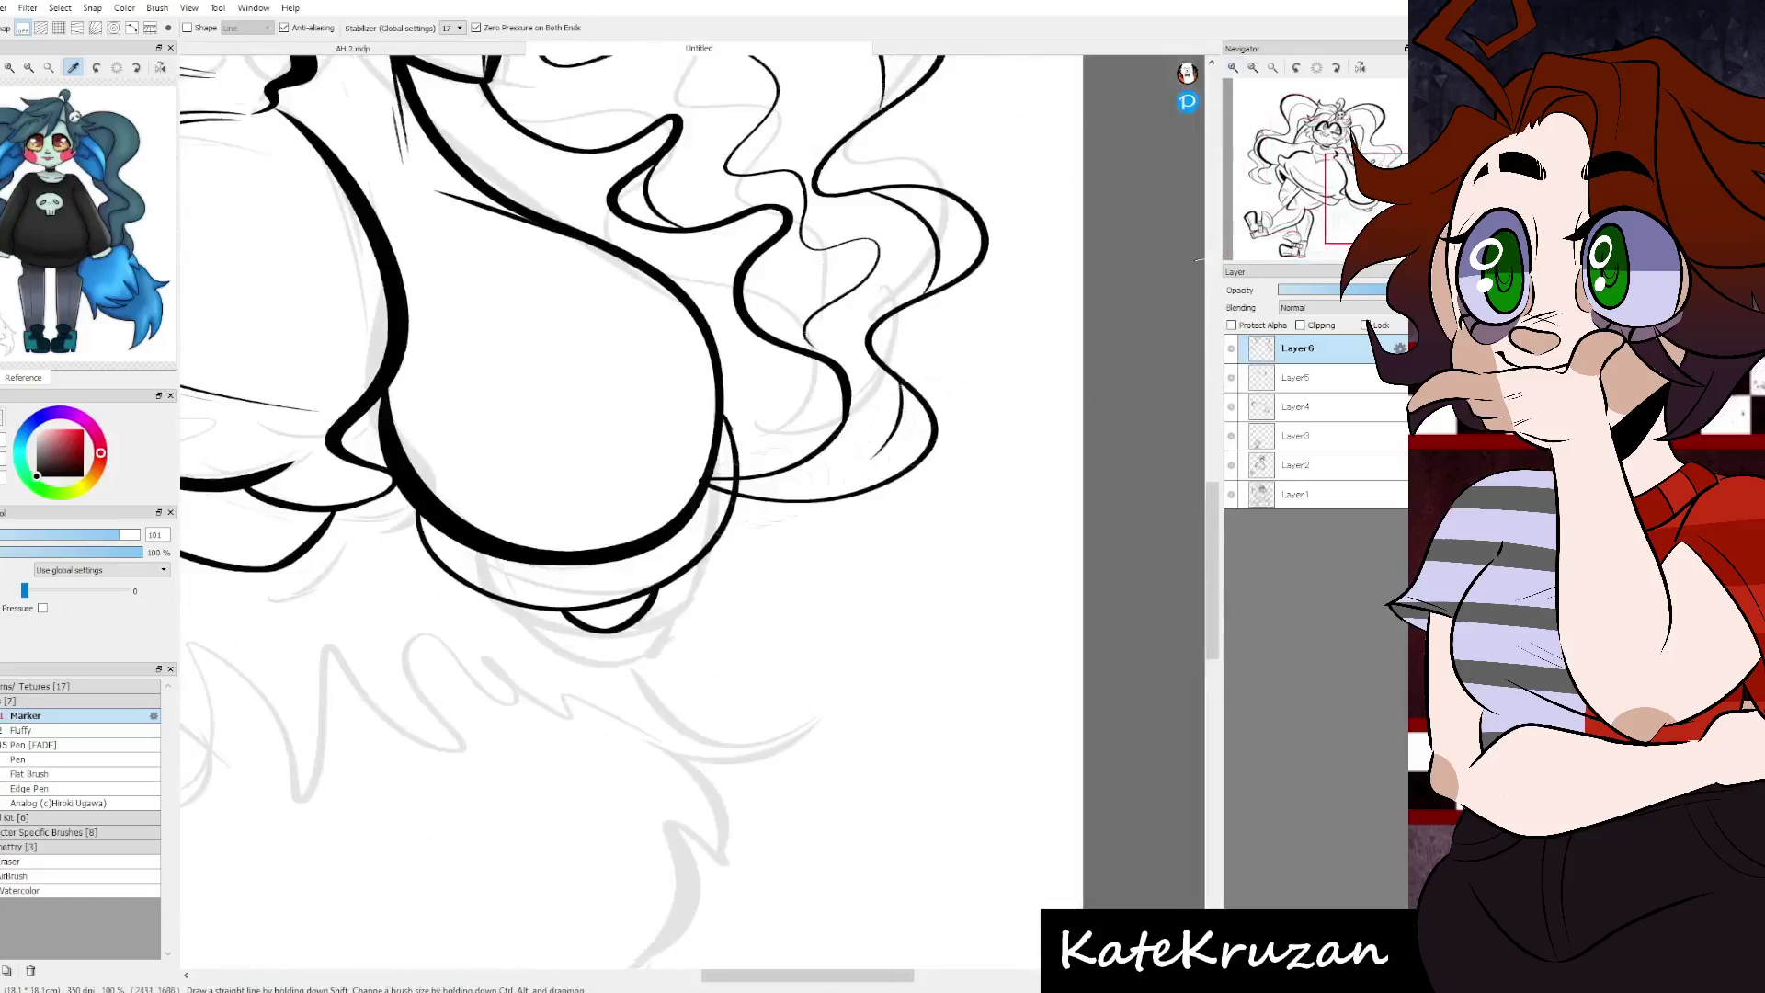
scroll(698, 514, down, 3)
scroll(698, 515, left, 5)
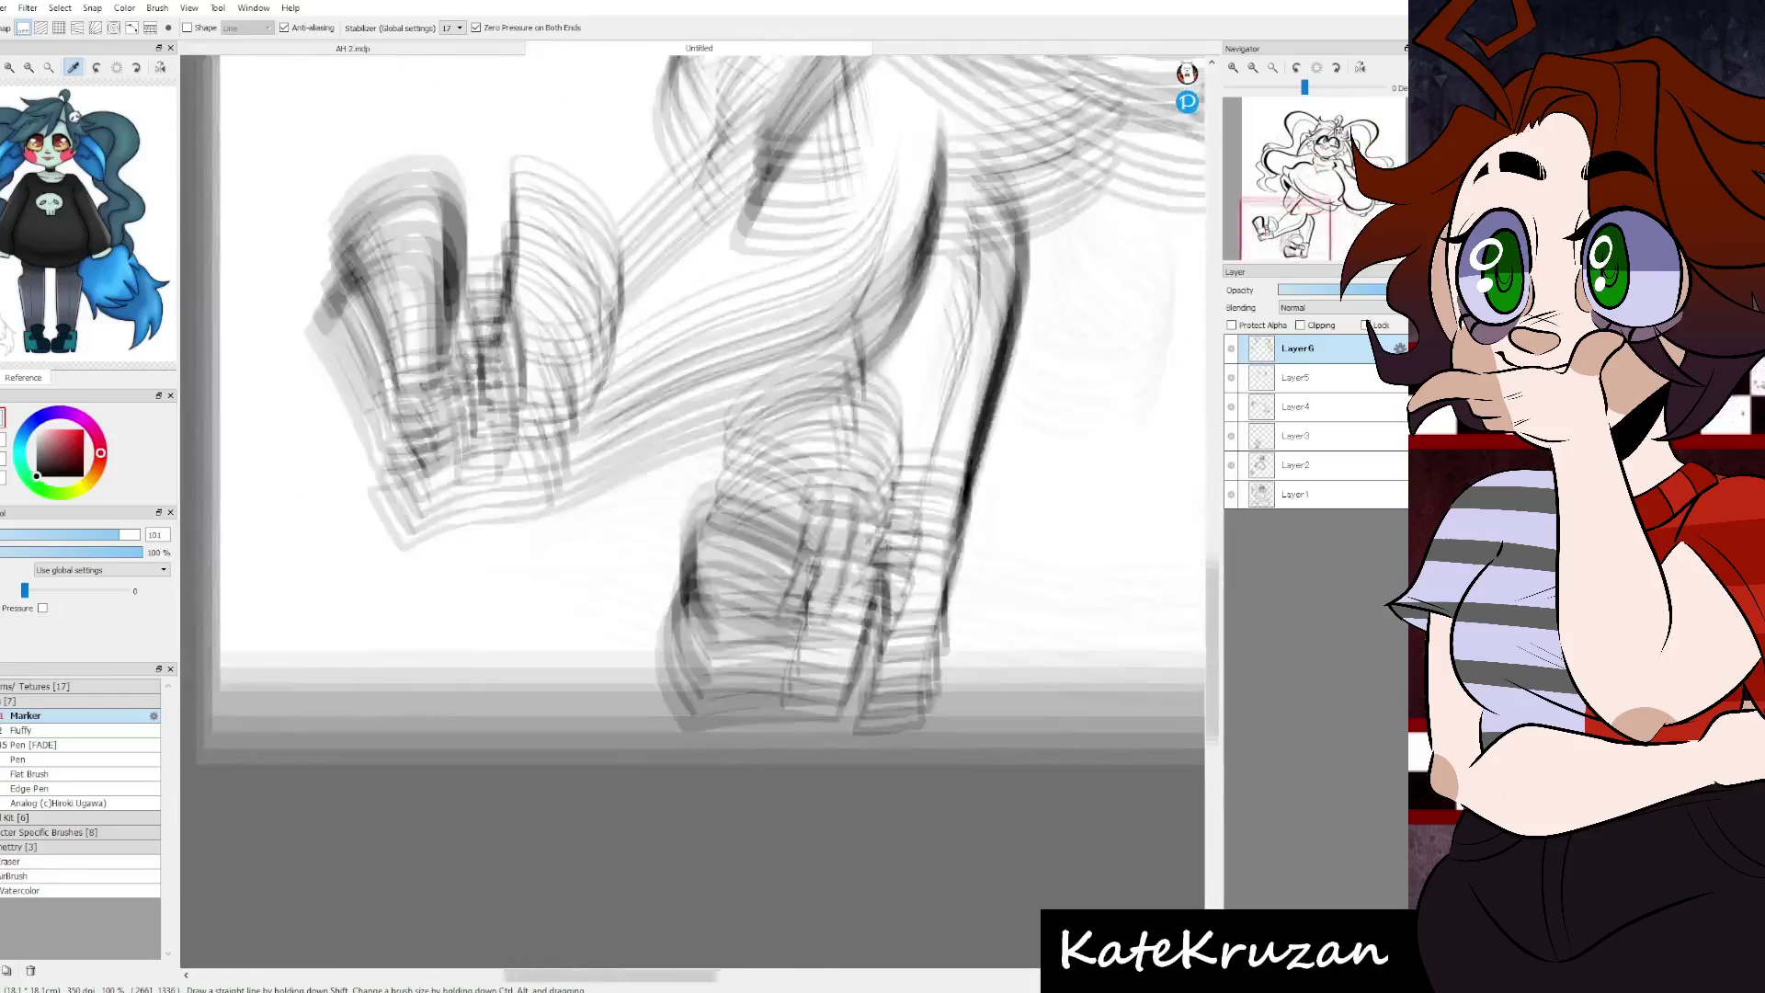
- Merge the pigtail, ear and sleeve layers down into a single line-art layer
scroll(698, 515, down, 3)
key(ctrl+z)
key(ctrl+z)
key(ctrl+z)
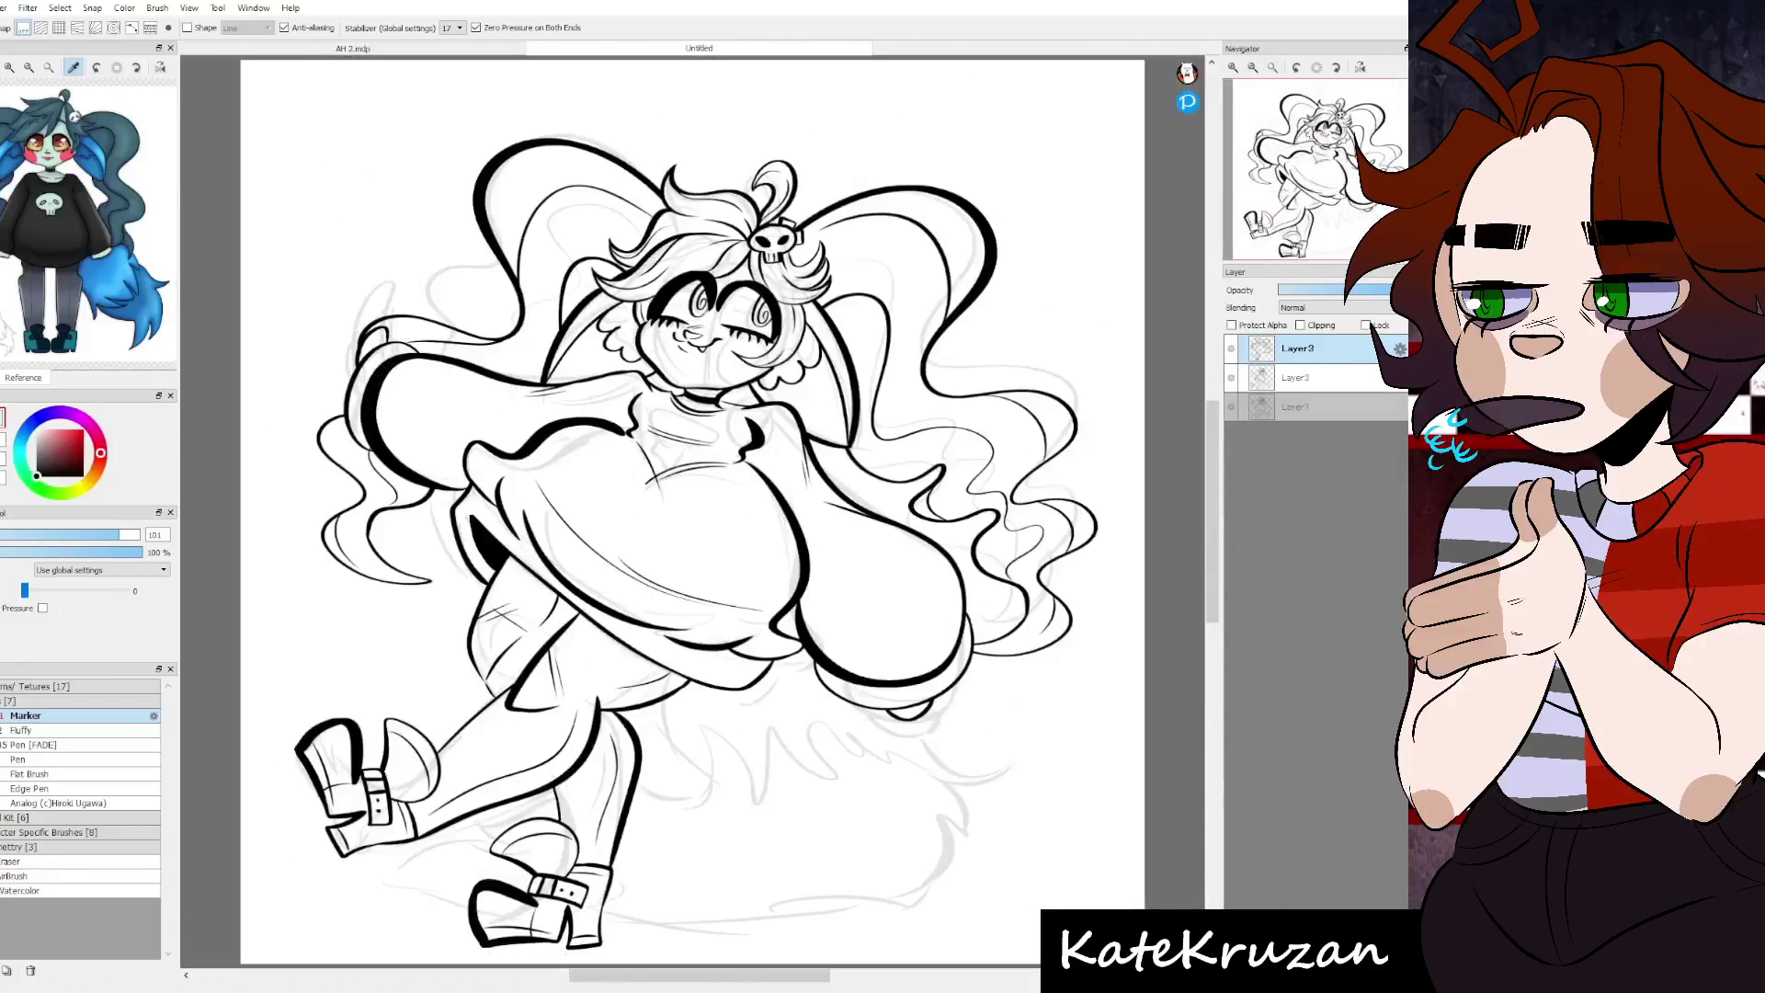
- Draw the bushy tail's blue outline over the sketch on a new layer, with jagged fur tufts and a pointed tip behind the shoes
scroll(699, 515, down, 3)
scroll(698, 515, left, 2)
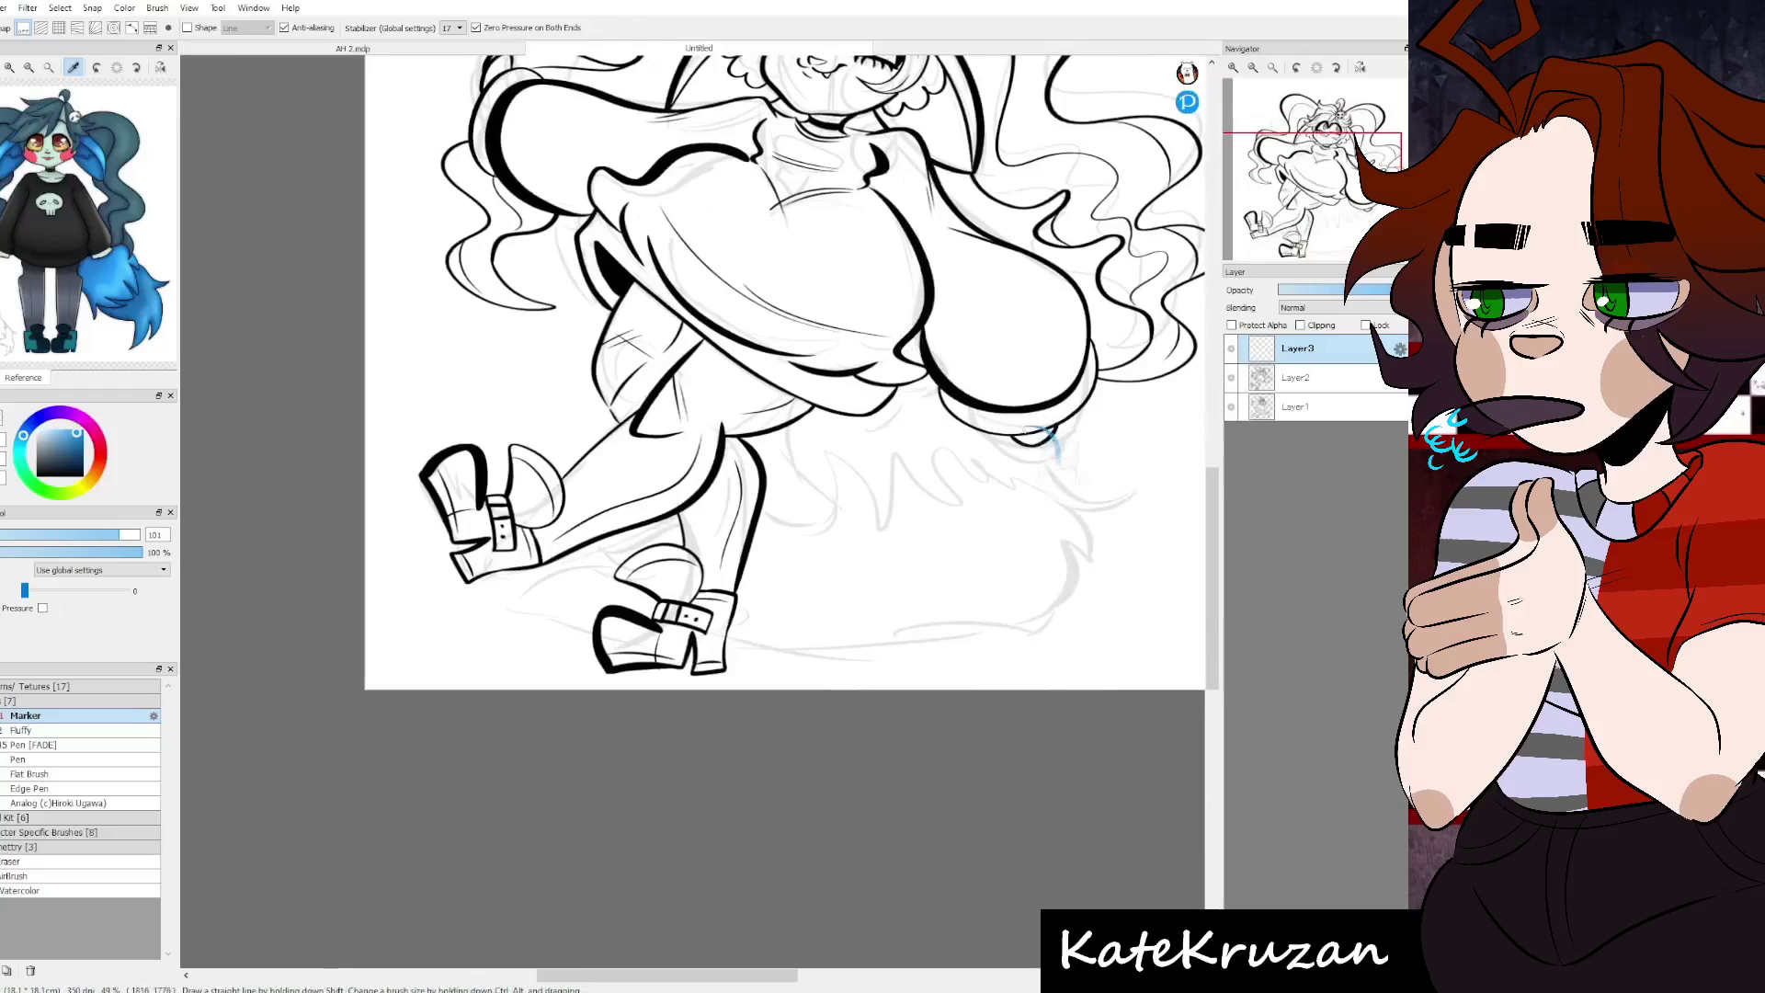
mouse_move(676, 655)
mouse_down()
mouse_move(1156, 555)
mouse_move(1083, 616)
mouse_up()
key(ctrl+z)
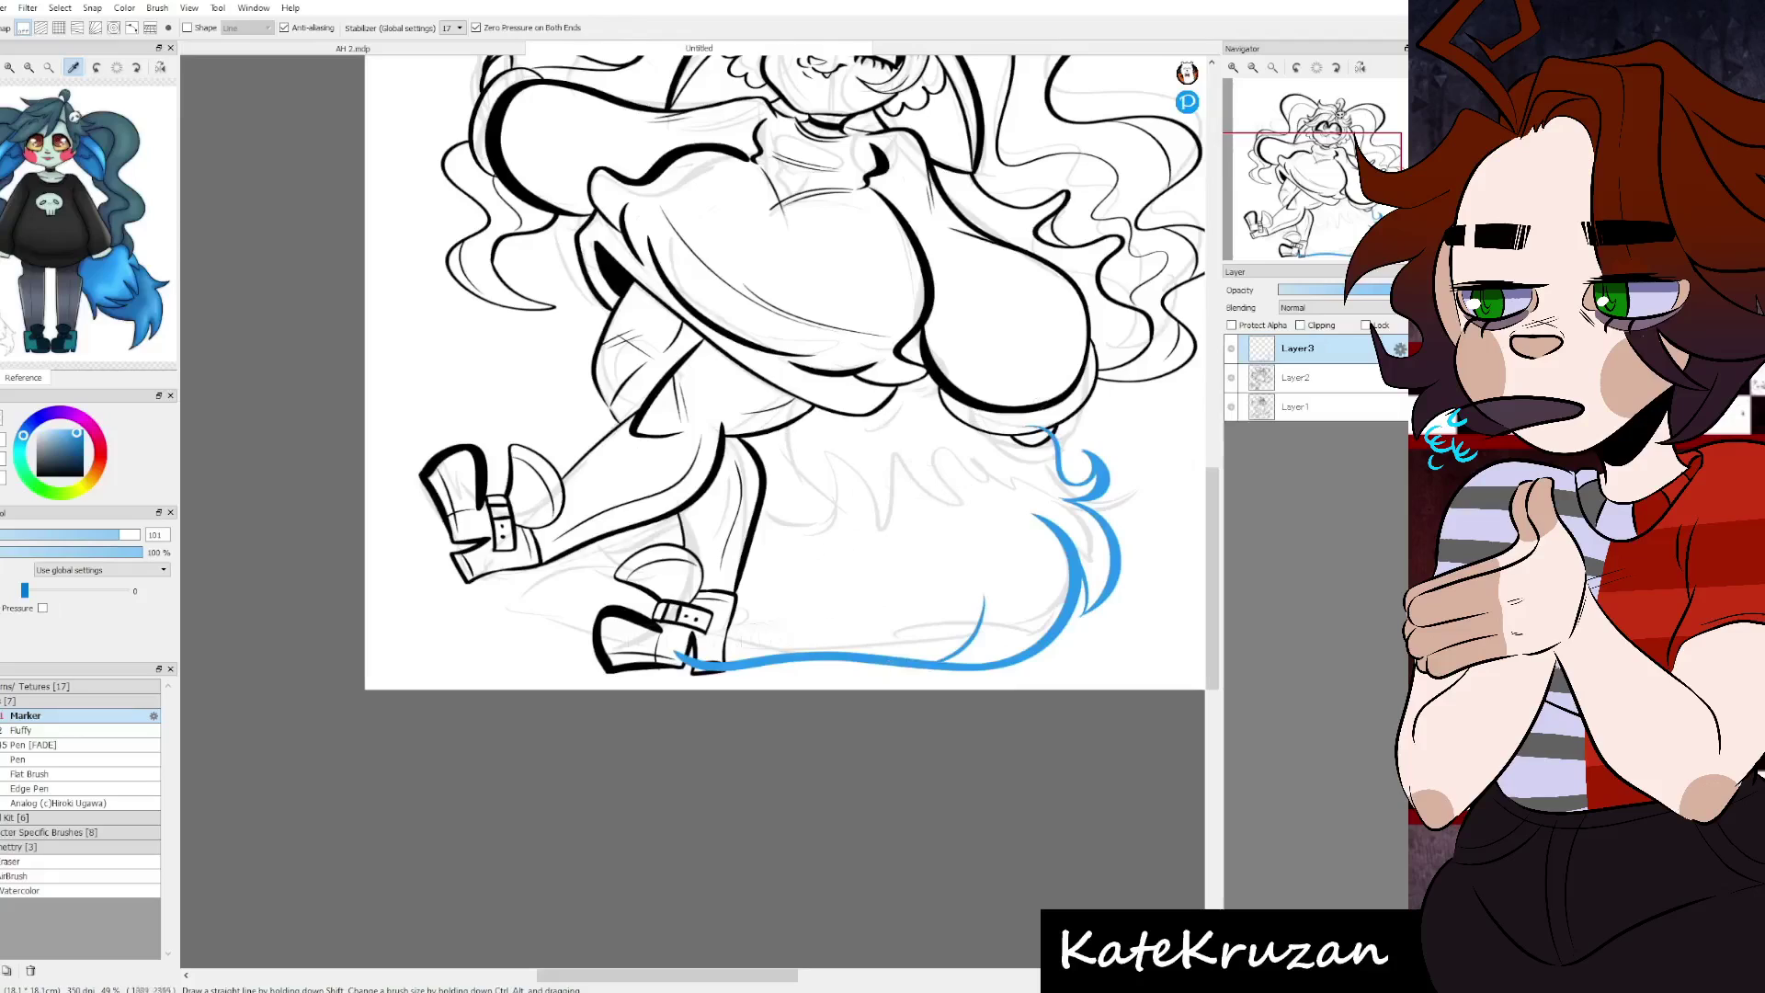
drag(708, 661, 488, 644)
key(ctrl+z)
mouse_move(695, 660)
mouse_down()
mouse_move(481, 652)
mouse_move(684, 549)
mouse_up()
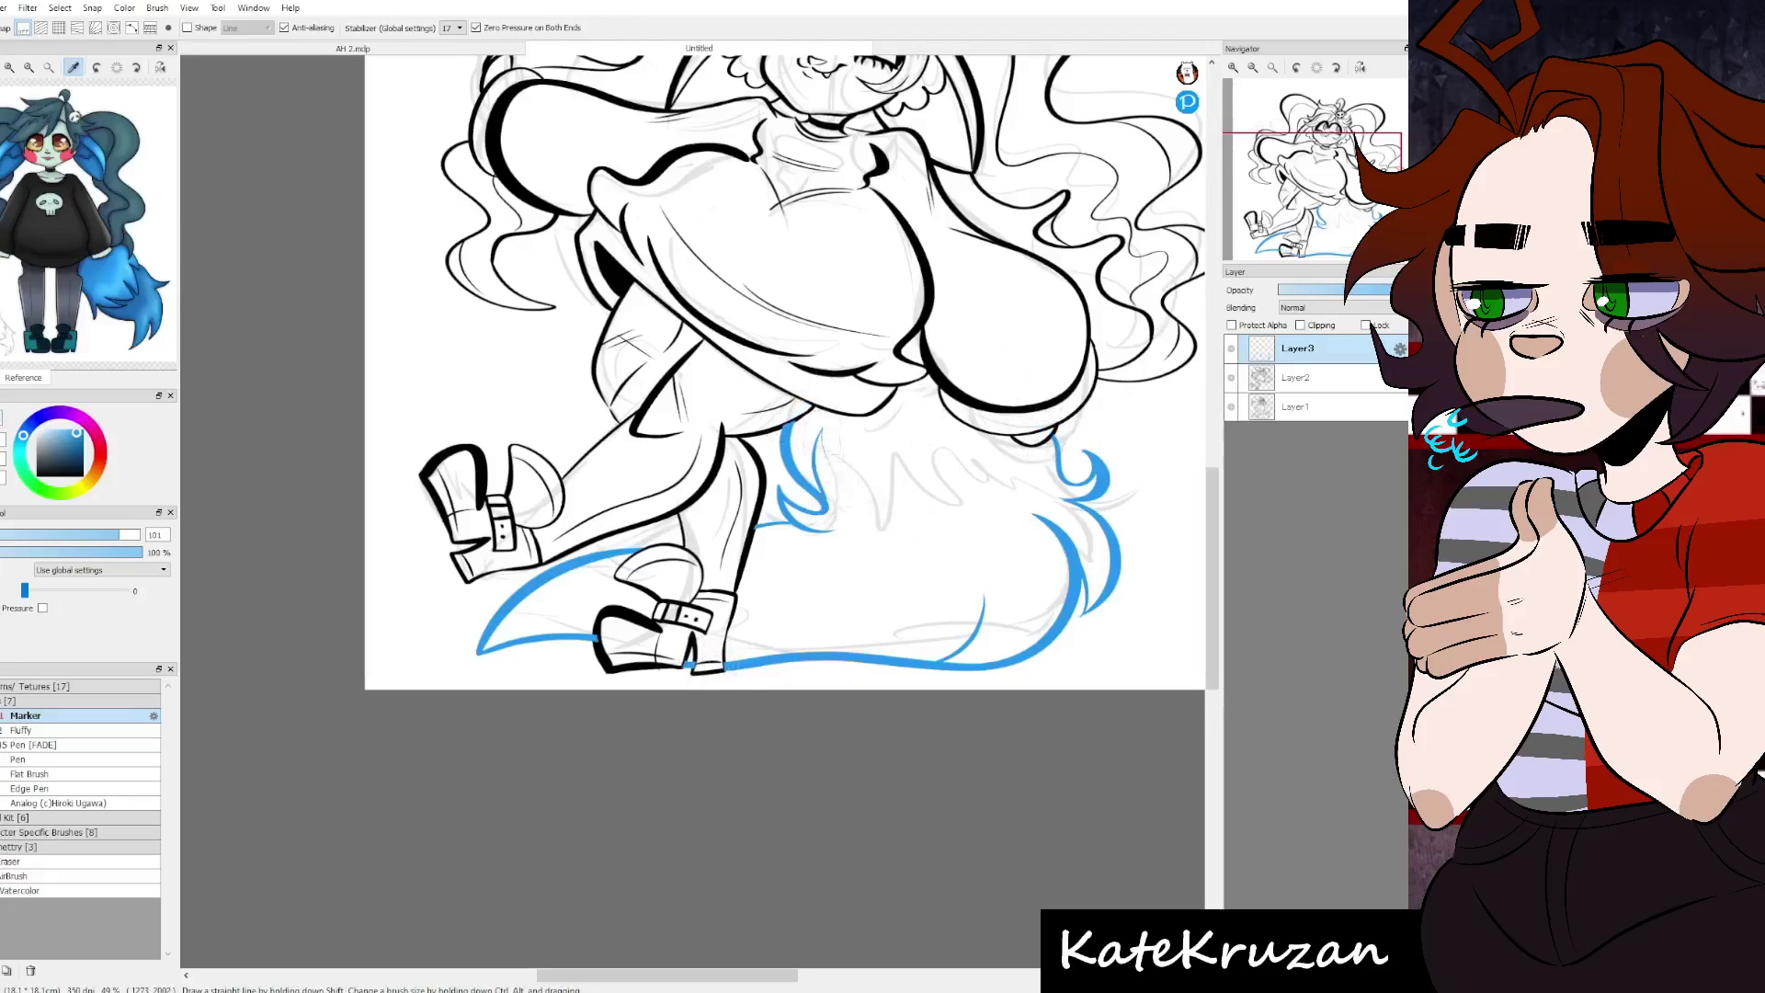
drag(856, 445, 927, 511)
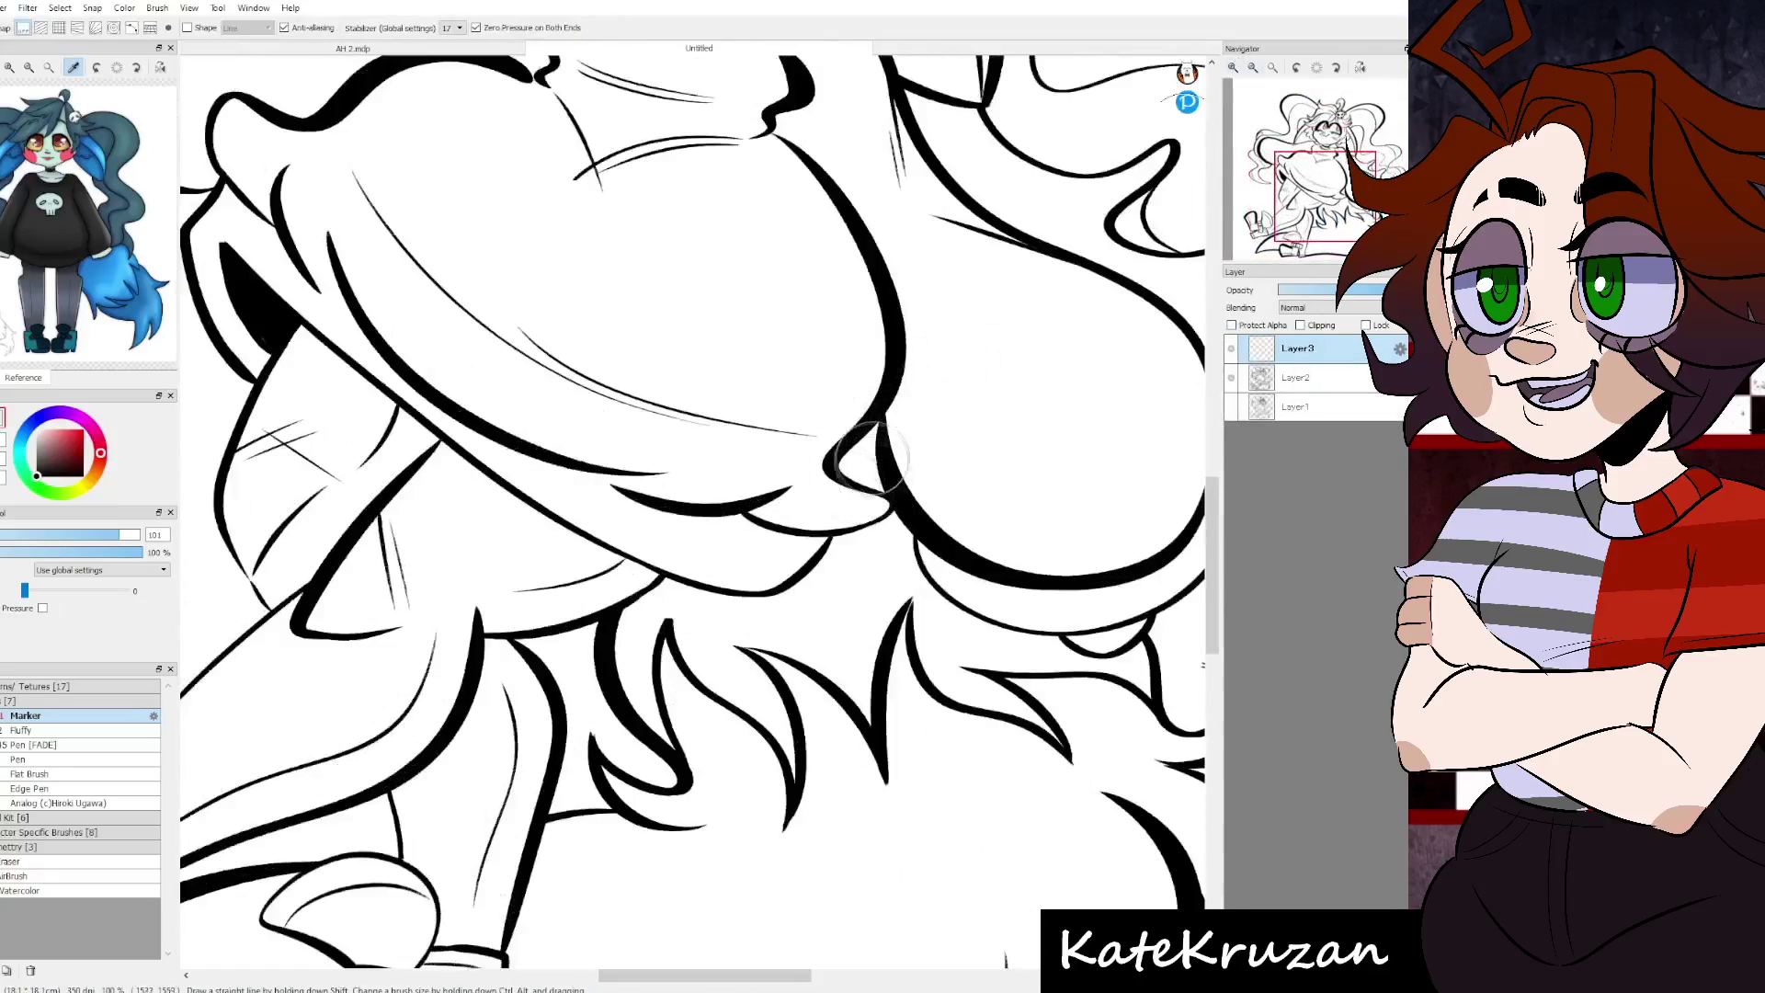
- Fill in the black line where the sweater meets the sleeve beside the belly, and merge the tail layer into the line art
drag(860, 390, 887, 496)
drag(669, 584, 829, 554)
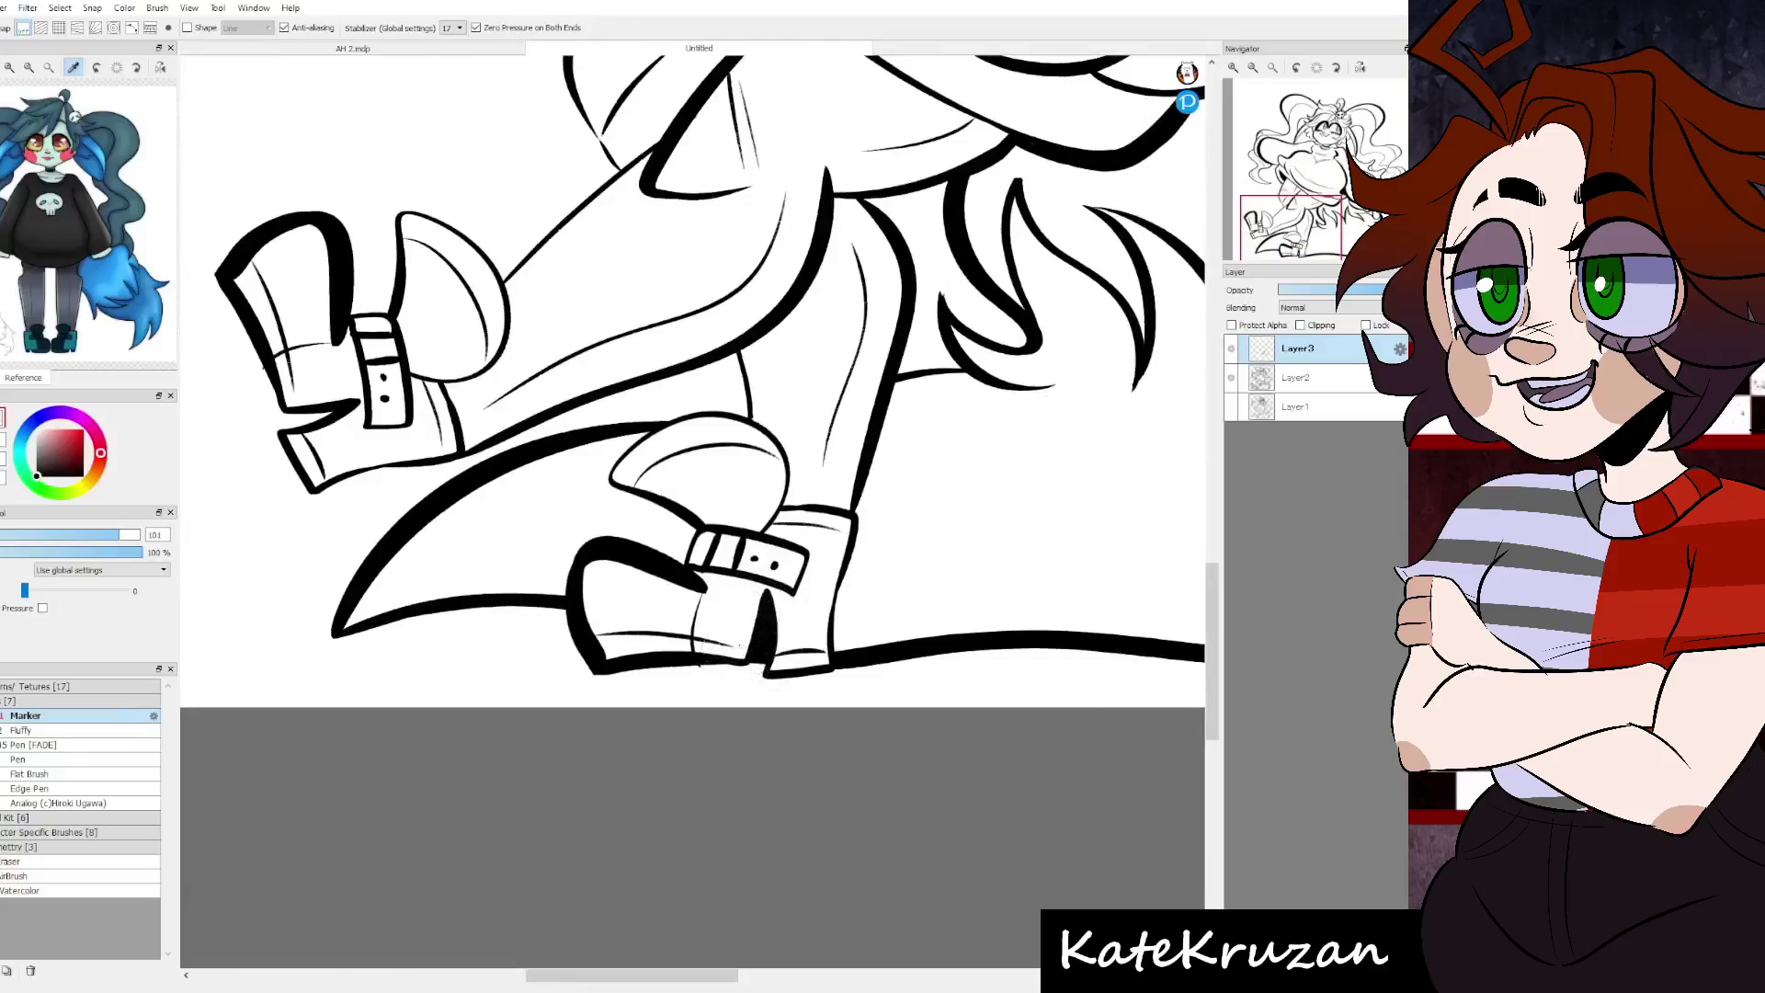
key(ctrl+e)
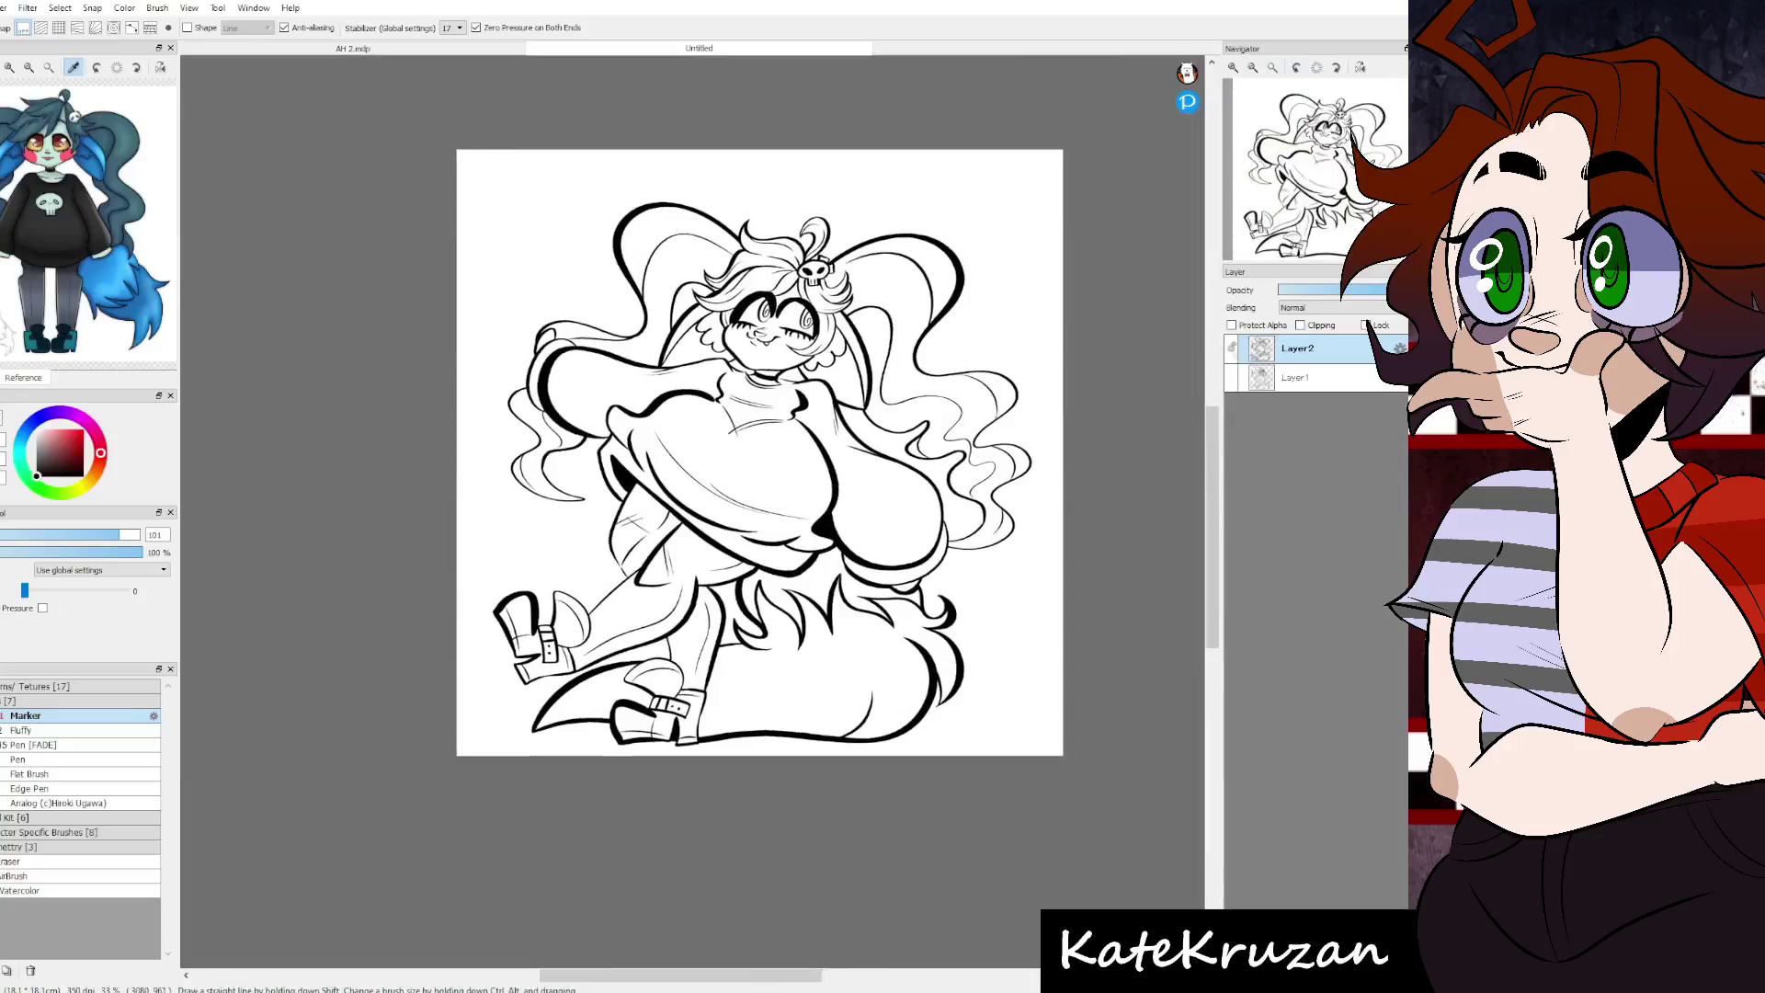
- Lay a dark grey base silhouette beneath the line art and fill the face pale mint on a clipped layer above it
click(1296, 377)
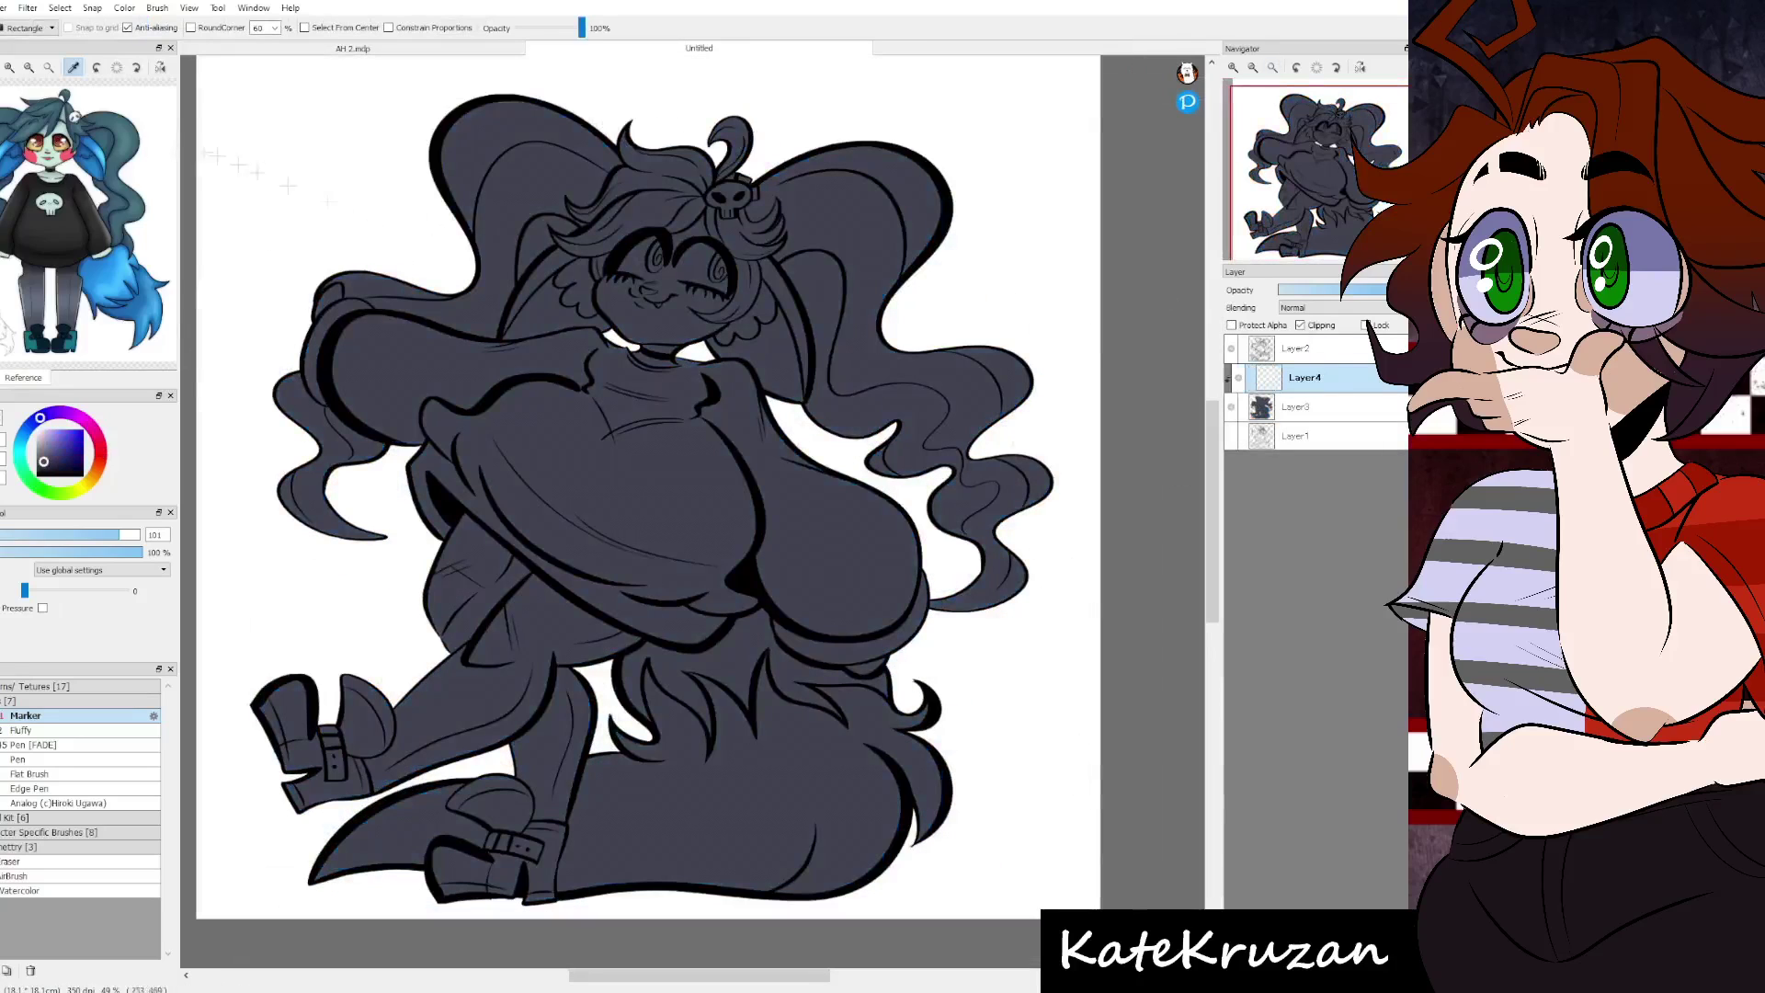
key(g)
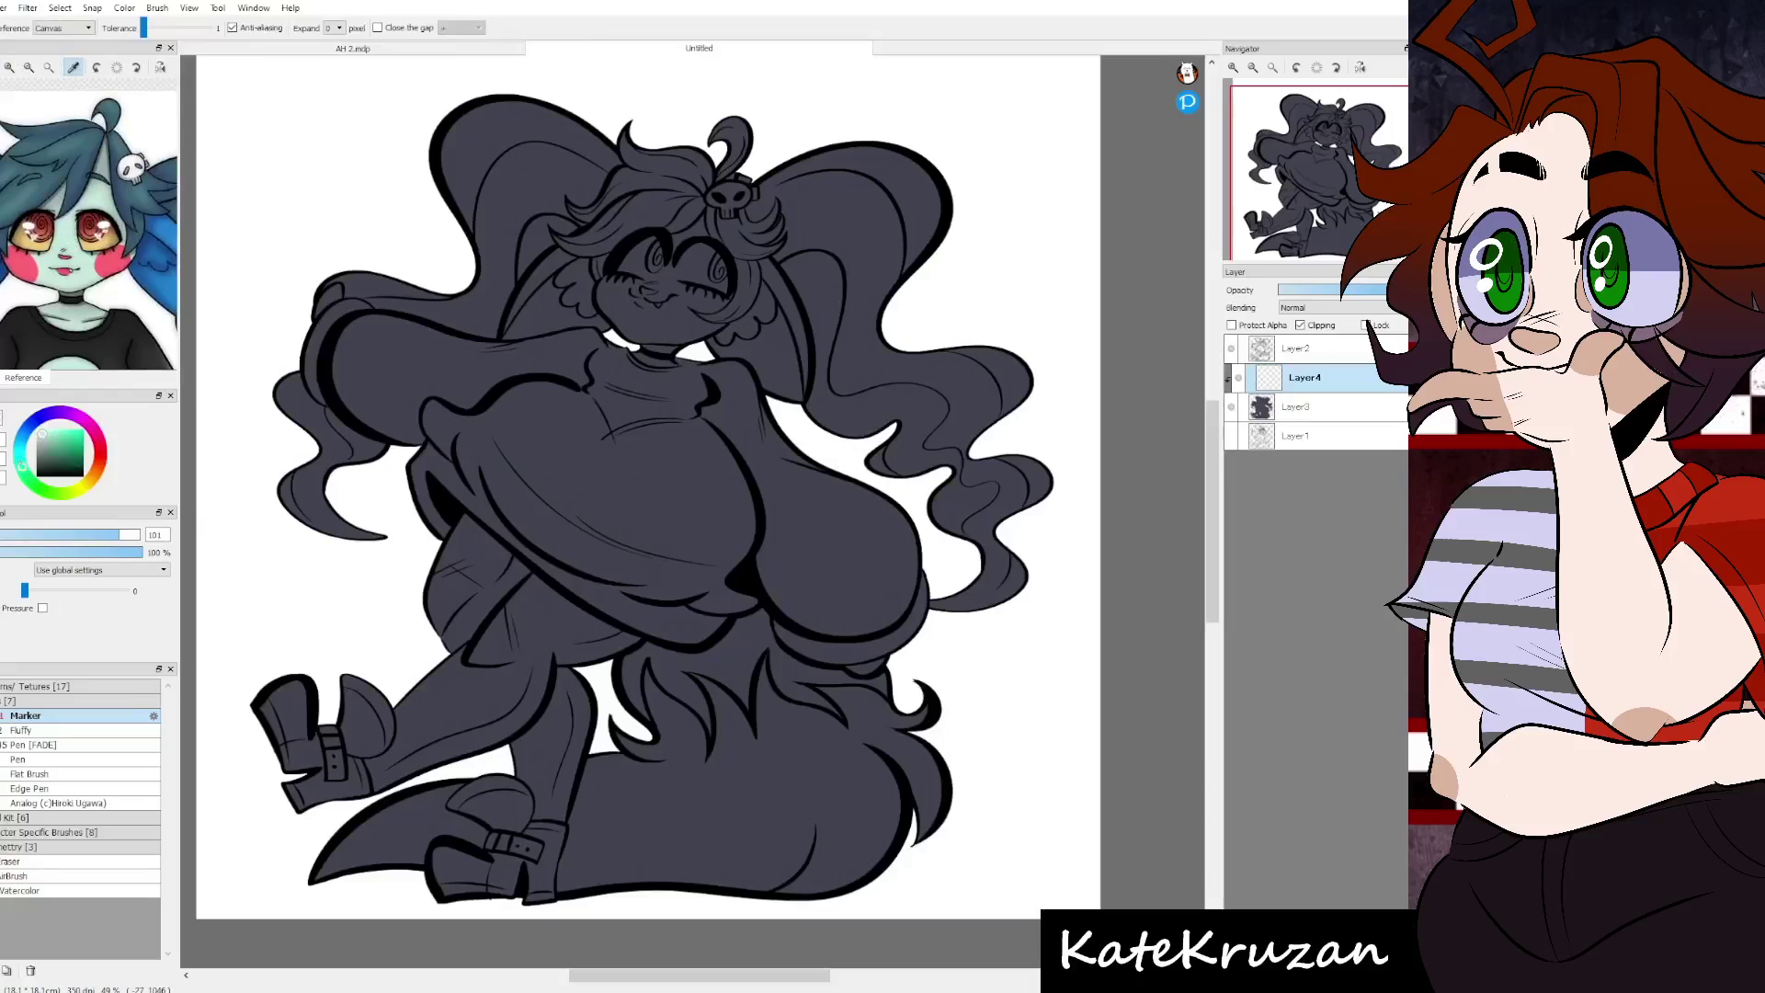
click(666, 317)
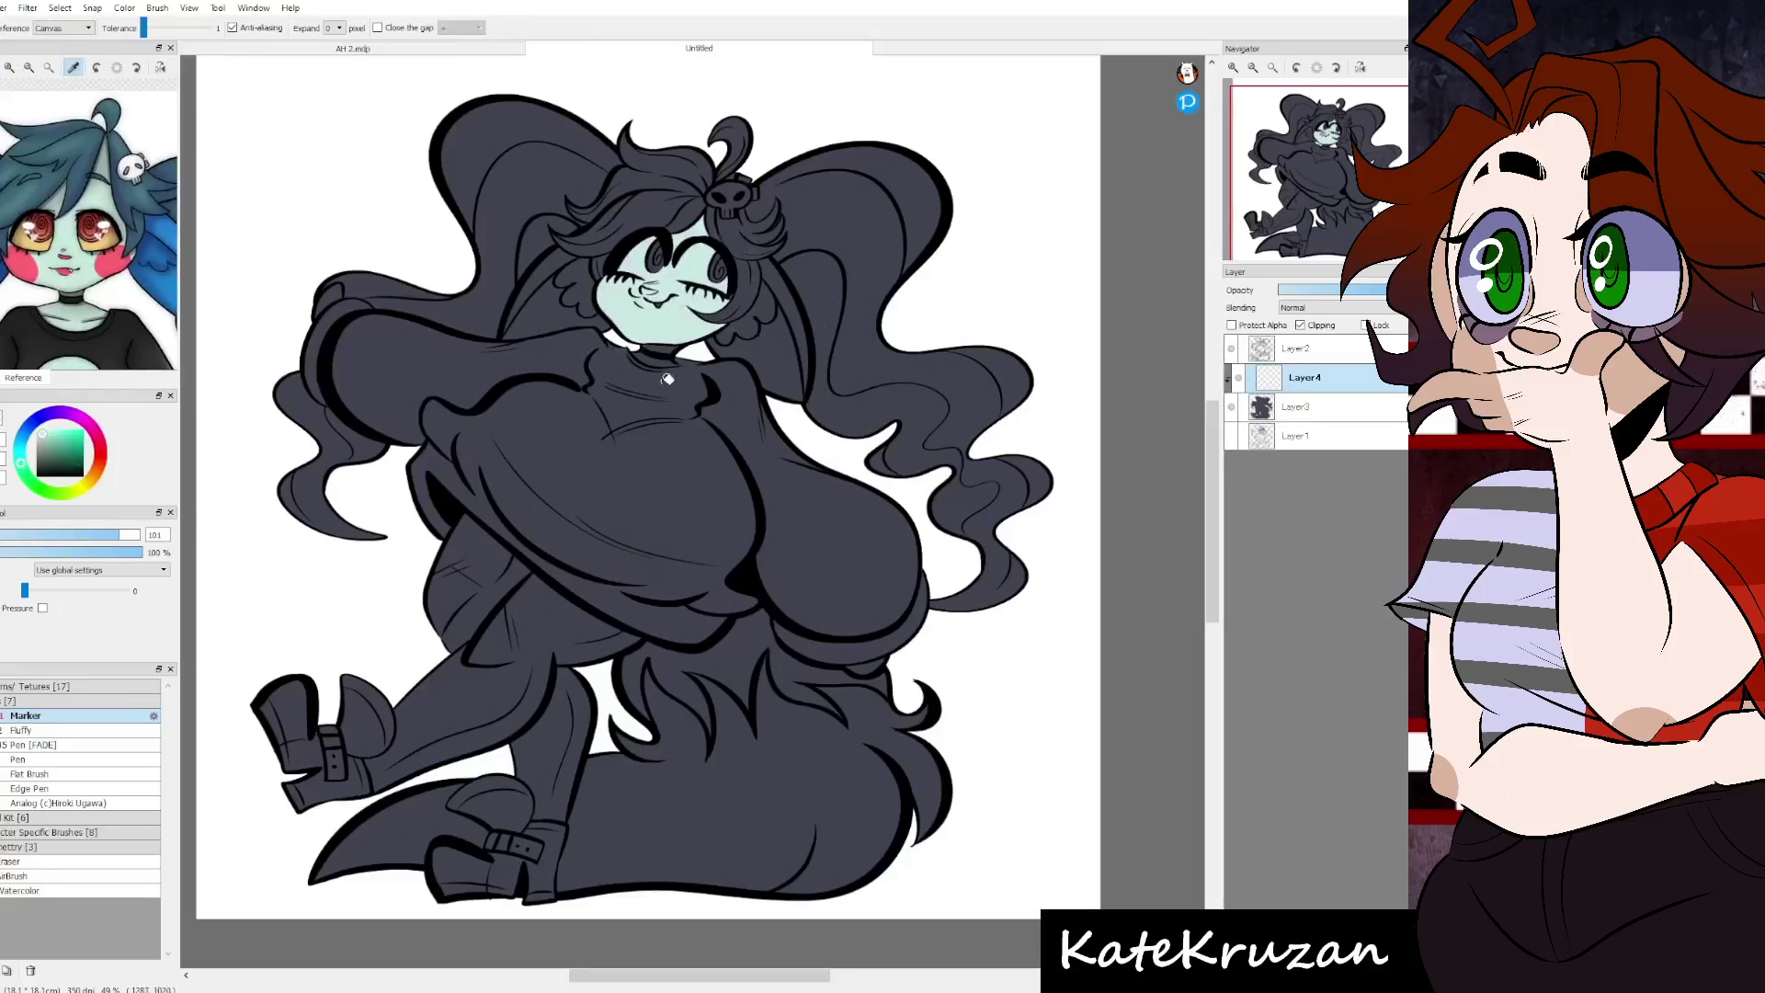
- Paint the neck pale mint and clean the mint off the nose and both eyelids
scroll(667, 379, up, 5)
key(b)
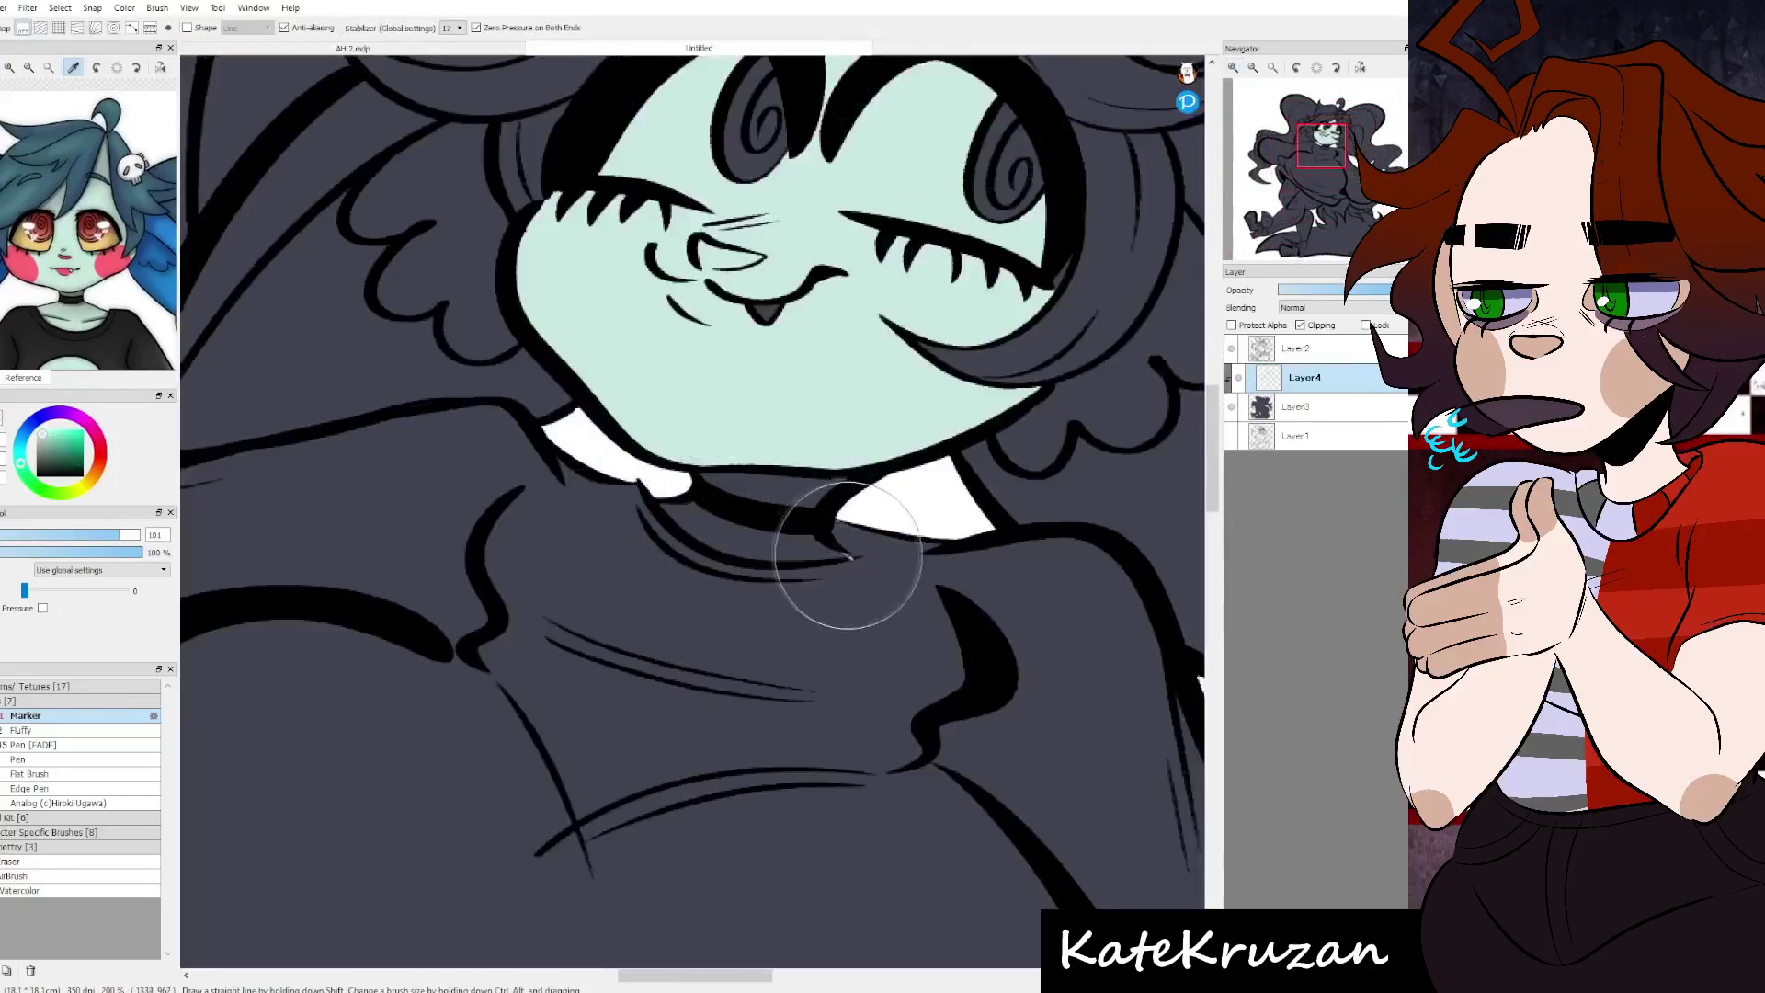
drag(847, 555, 684, 515)
mouse_move(704, 241)
mouse_down()
mouse_move(734, 262)
mouse_move(662, 395)
mouse_up()
mouse_move(777, 281)
mouse_down()
mouse_move(818, 289)
mouse_move(846, 350)
mouse_move(873, 239)
mouse_move(937, 377)
mouse_up()
mouse_move(552, 303)
mouse_down()
mouse_move(681, 285)
mouse_move(735, 184)
mouse_up()
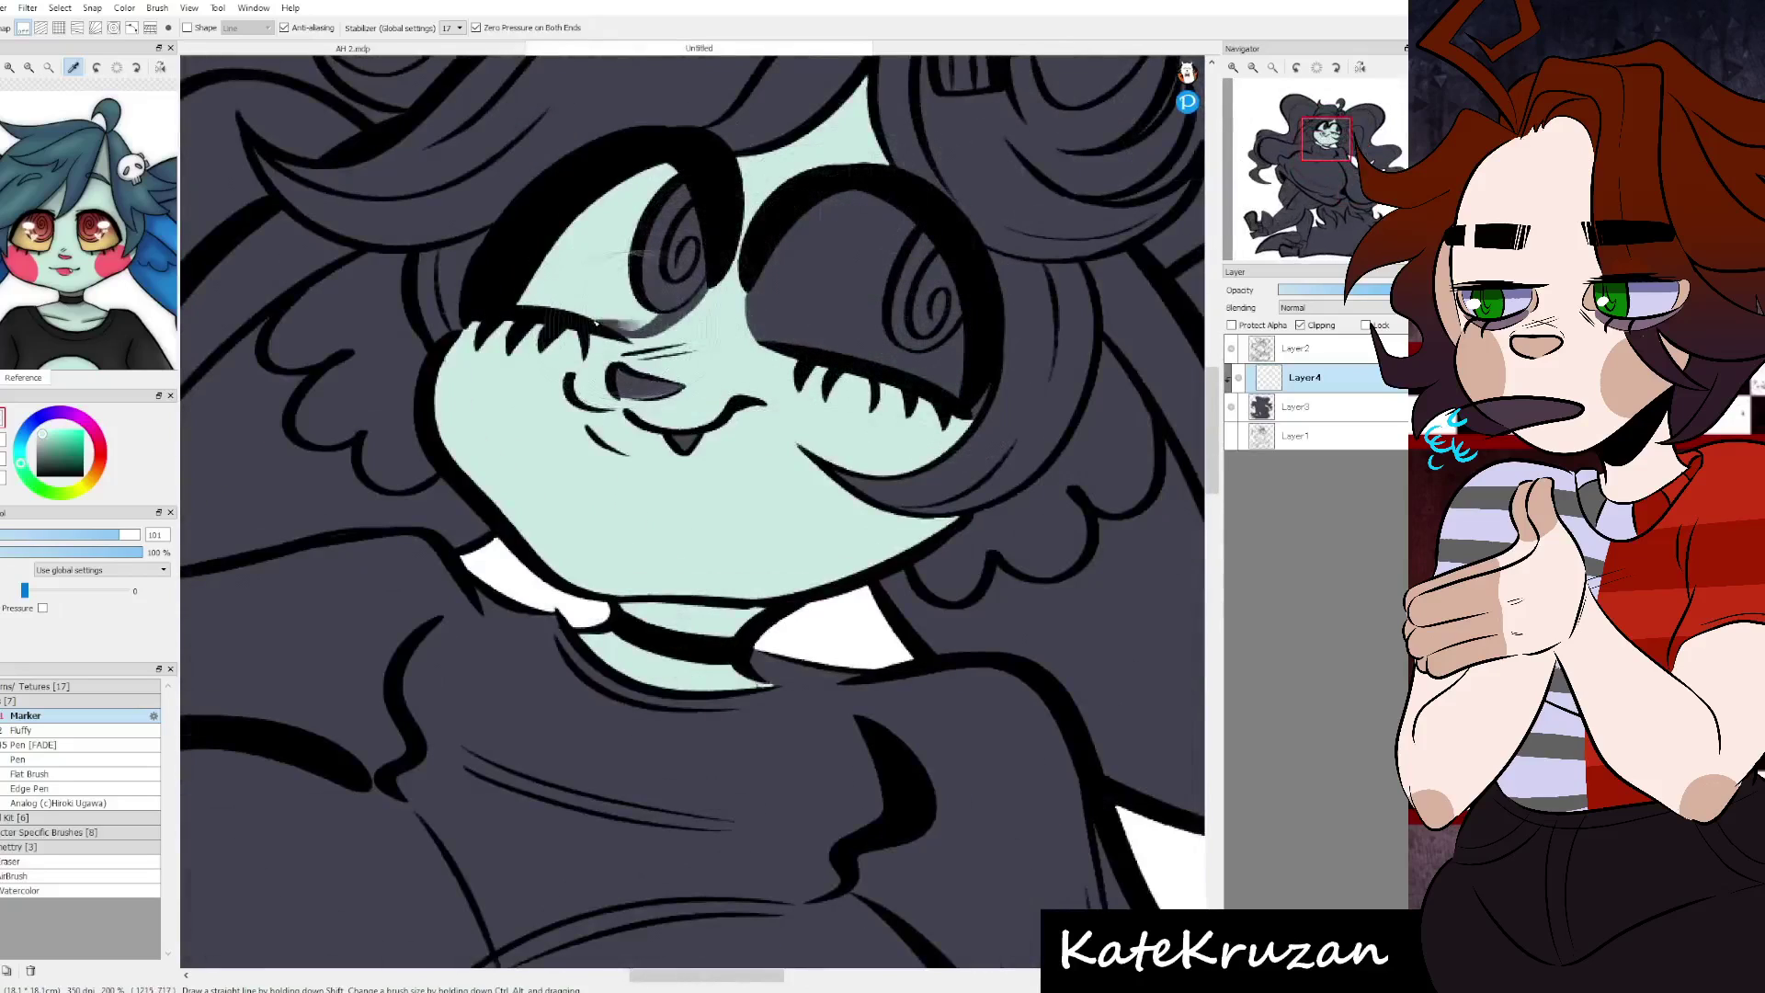
mouse_move(596, 324)
mouse_down()
mouse_move(524, 276)
mouse_move(662, 166)
mouse_move(635, 303)
mouse_up()
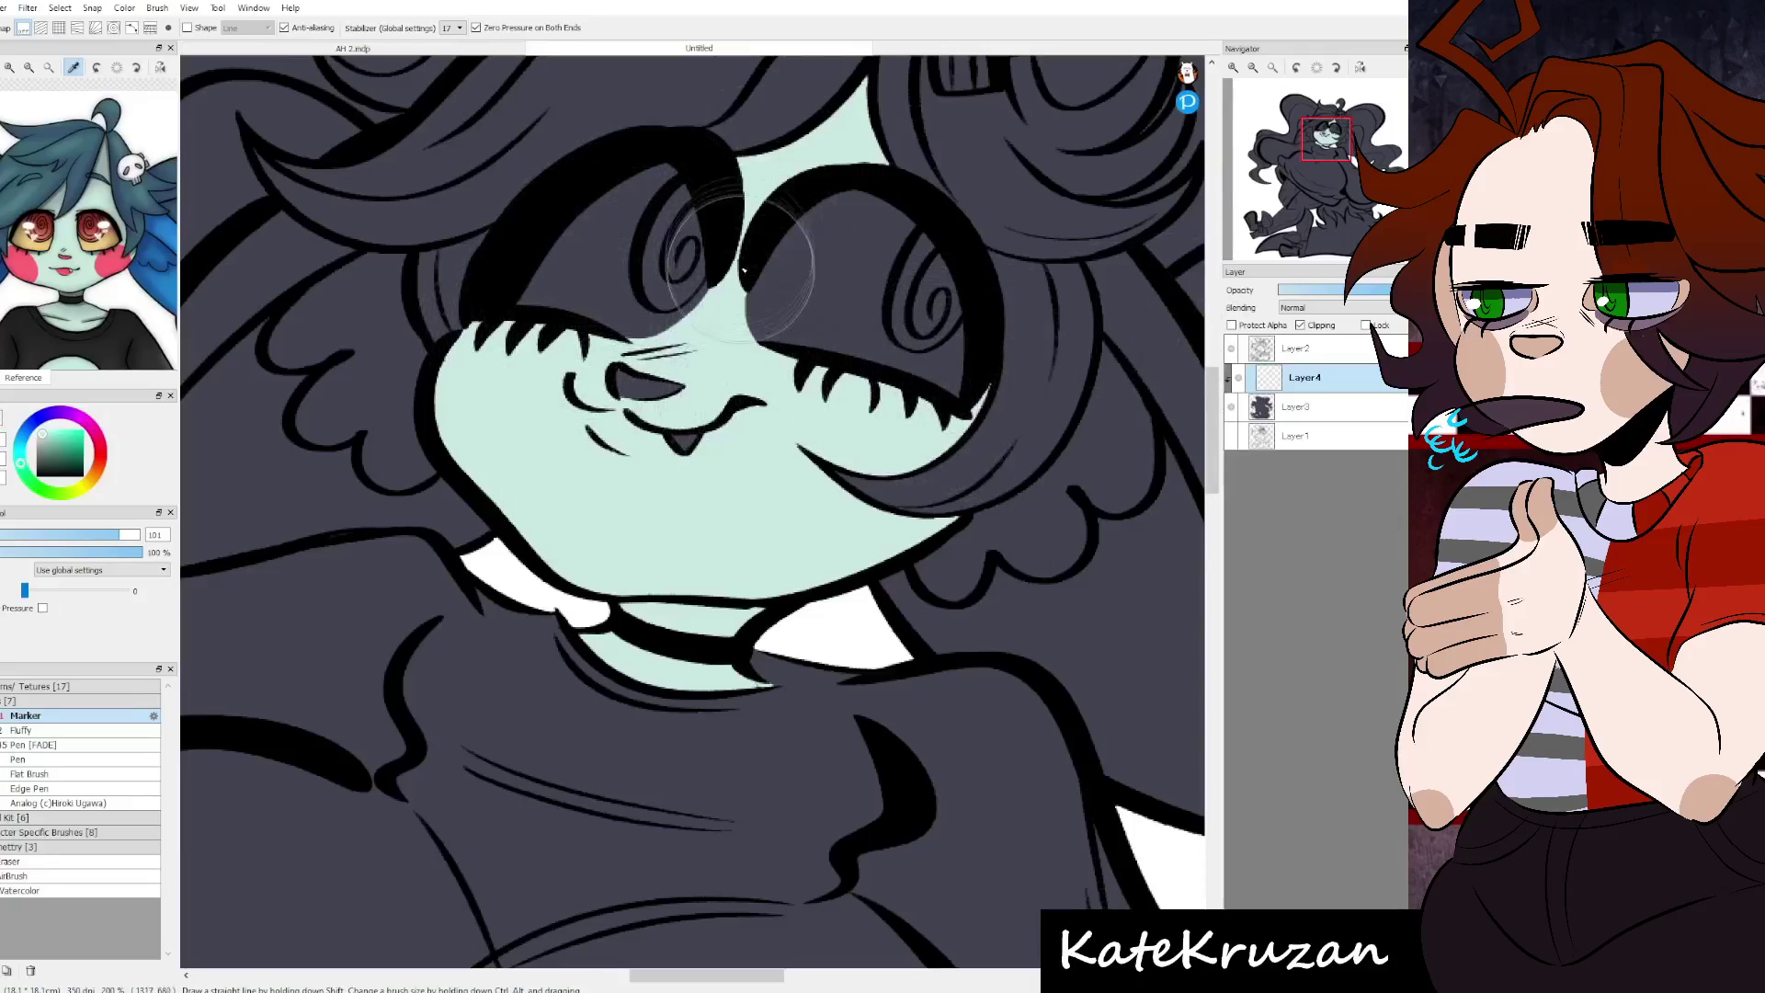
- Fill the hands pale mint and the inner bands of both pigtails medium teal, using a new clipped layer for the teal
key(g)
scroll(743, 268, down, 3)
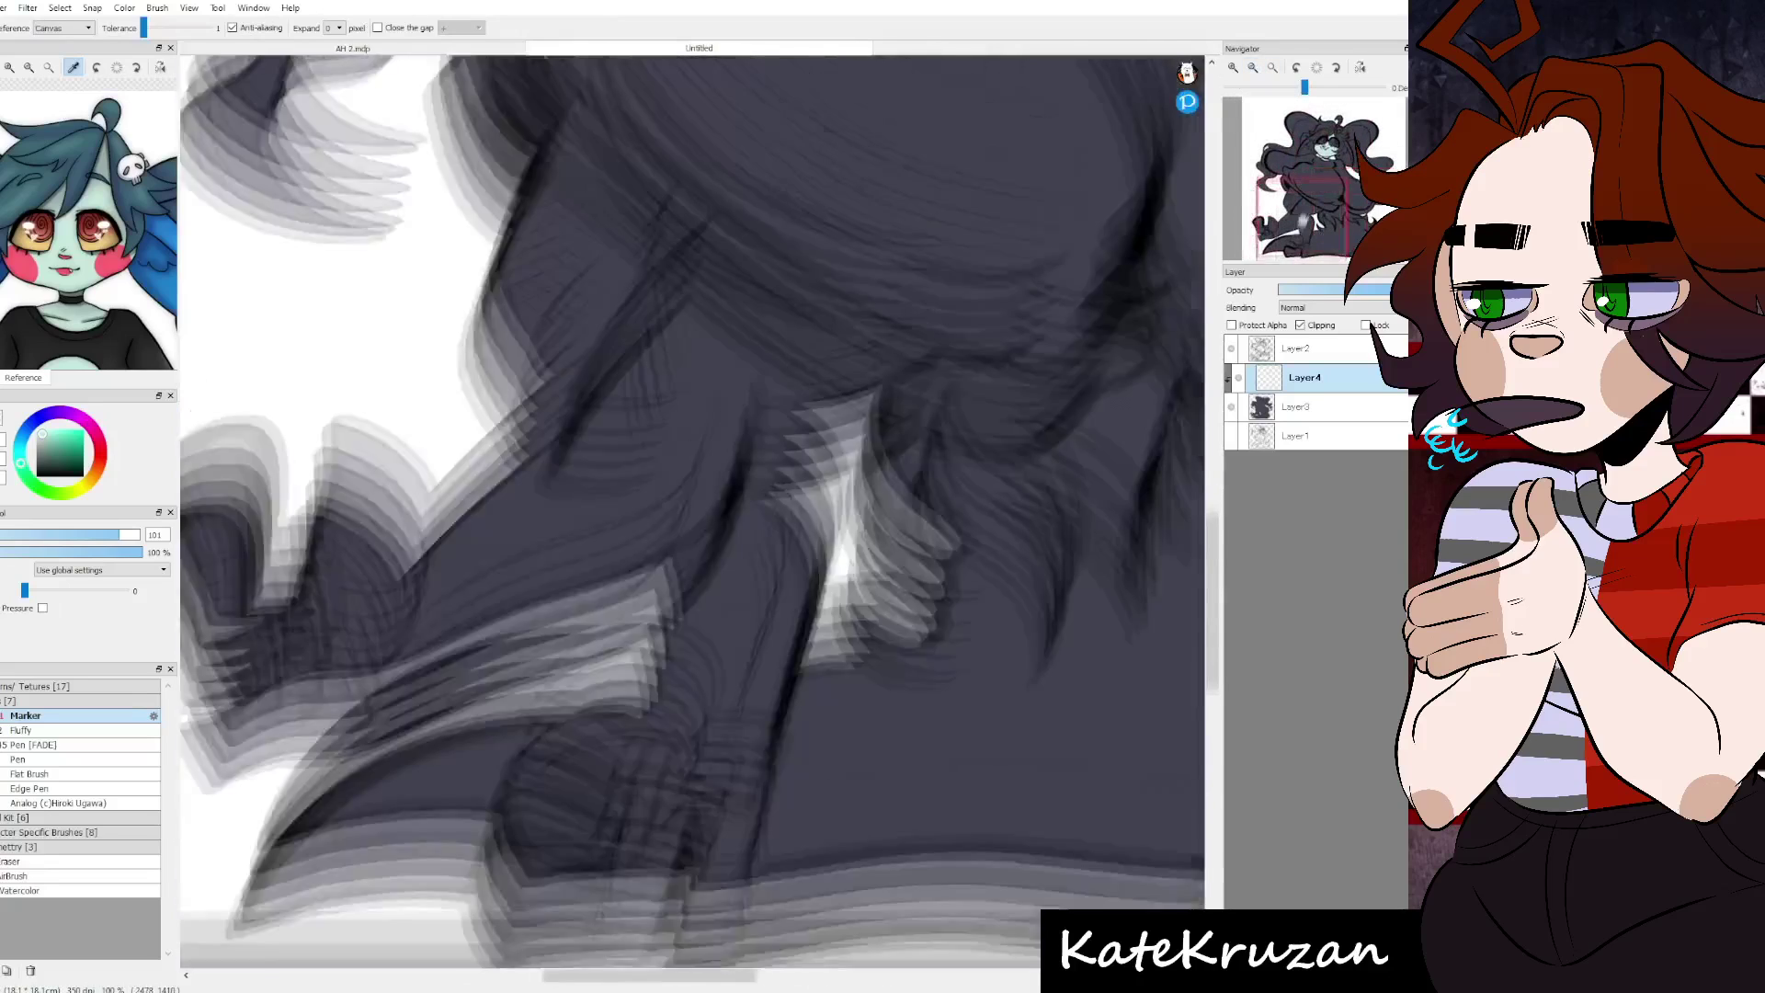
scroll(89, 221, up, 2)
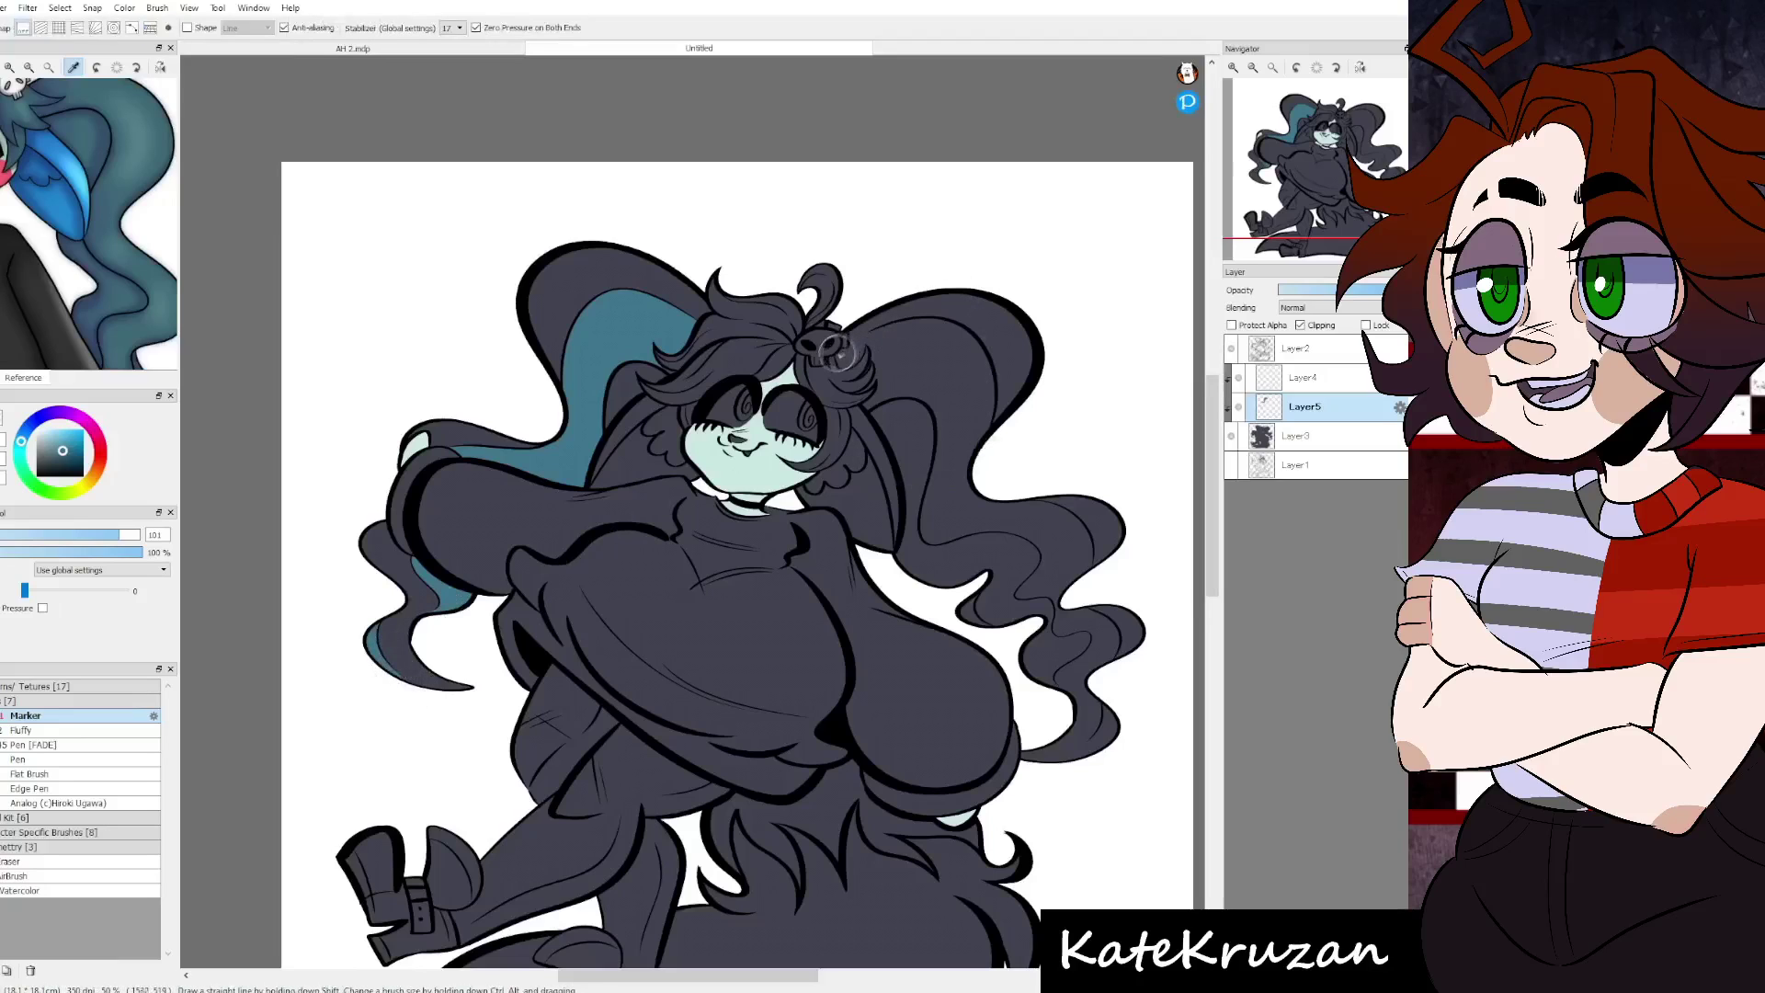
scroll(836, 349, up, 2)
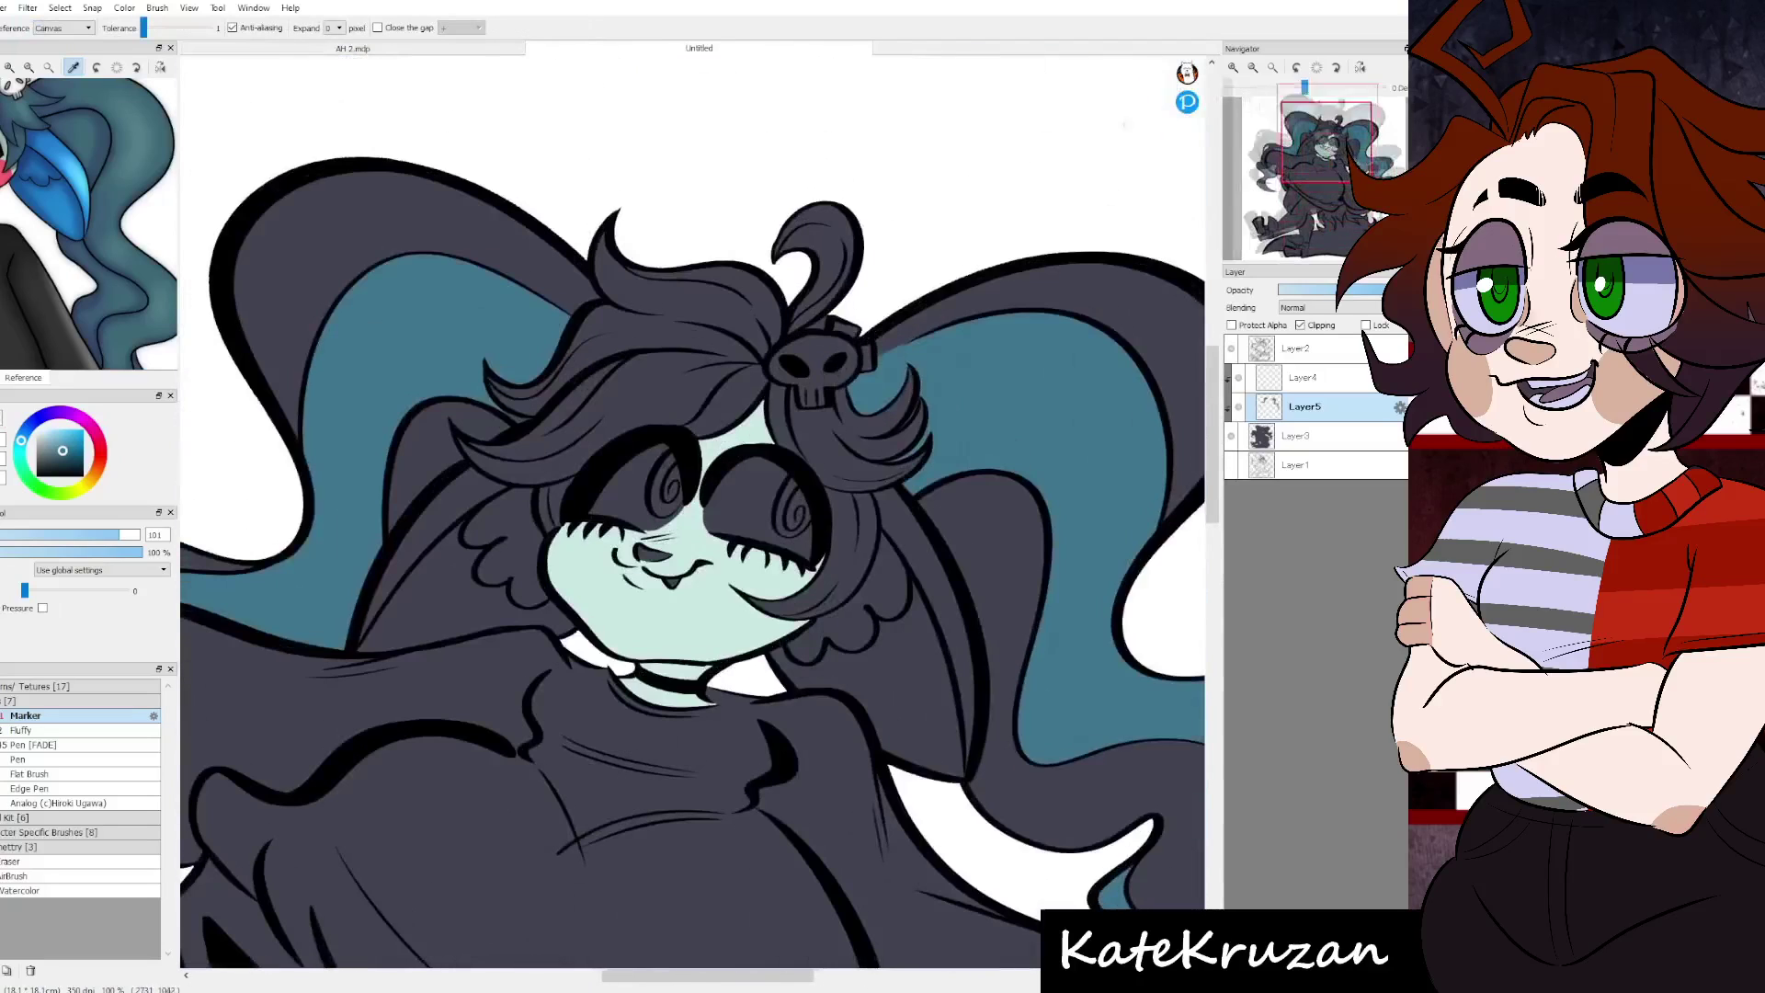
- Colour the curled top strand, the upper fringe and the side locks framing the face medium teal
click(851, 552)
key(b)
mouse_move(674, 329)
mouse_down()
mouse_move(711, 352)
mouse_move(641, 347)
mouse_move(748, 350)
mouse_move(613, 300)
mouse_move(737, 315)
mouse_up()
mouse_move(605, 288)
mouse_down()
mouse_move(664, 331)
mouse_move(721, 329)
mouse_move(697, 331)
mouse_move(701, 308)
mouse_move(612, 296)
mouse_move(682, 339)
mouse_move(531, 384)
mouse_move(813, 292)
mouse_move(793, 308)
mouse_move(823, 236)
mouse_up()
- Fill the front fringe and the outer bands of the pigtails darker teal on a new clipped layer
key(ctrl+shift+n)
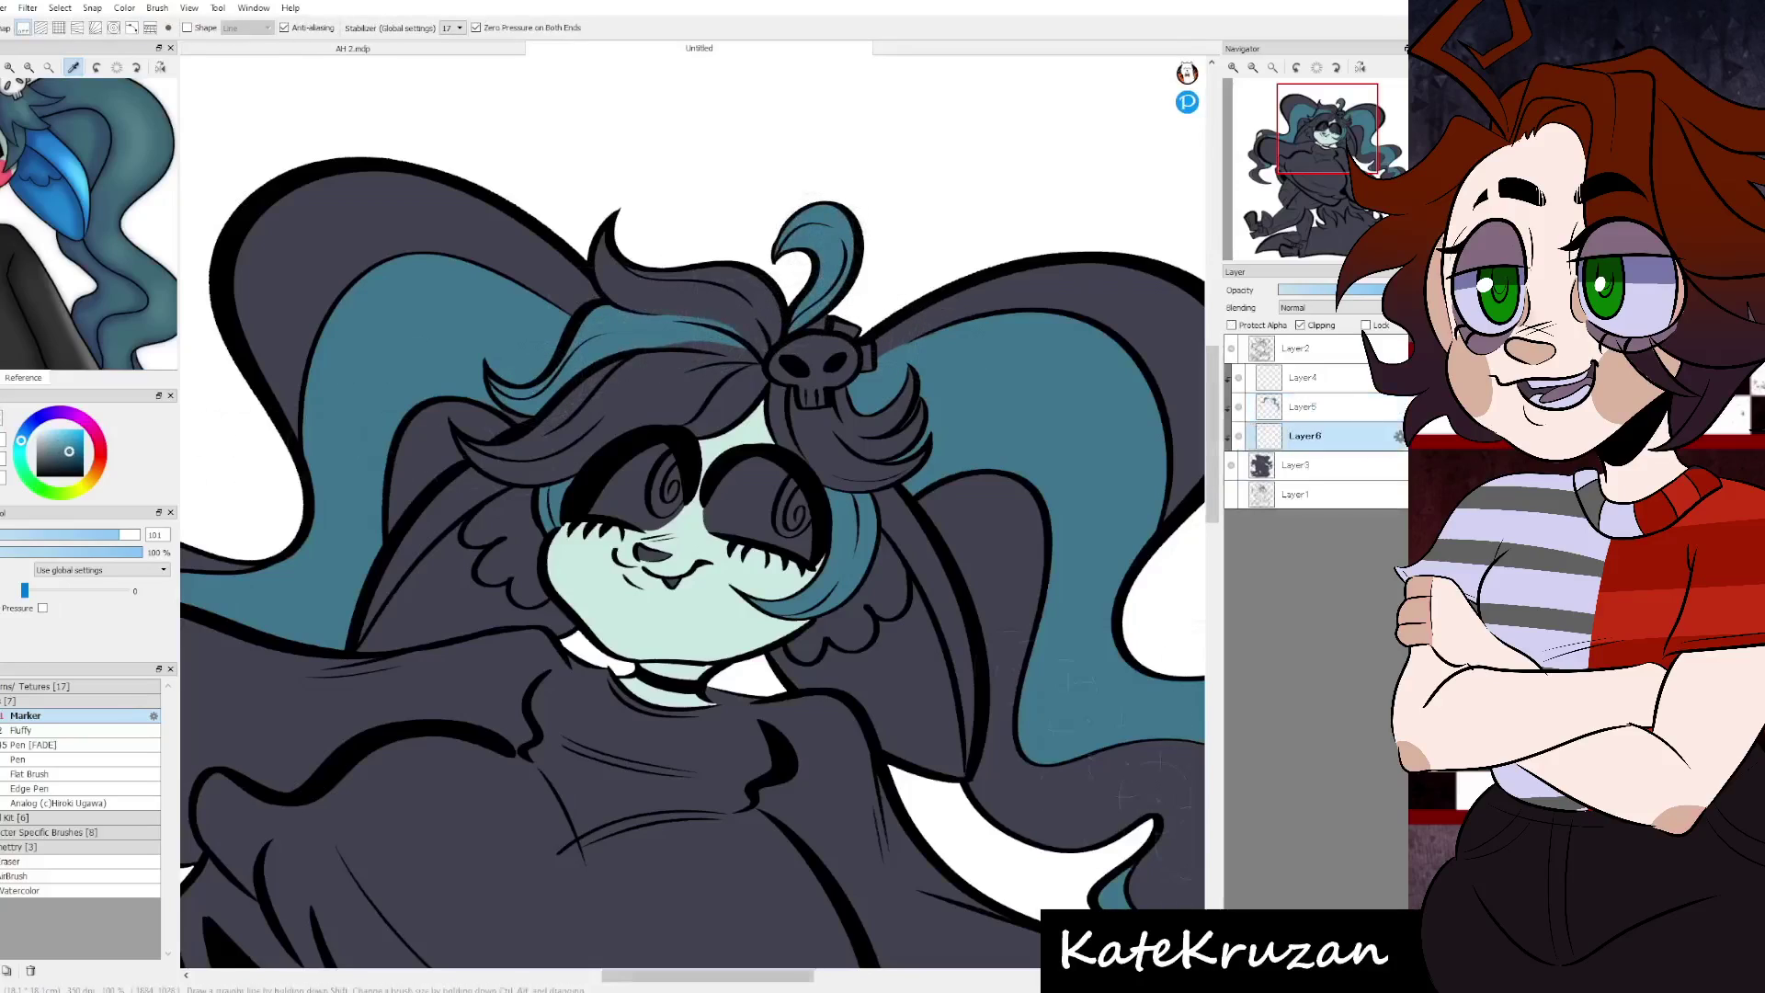
key(g)
click(653, 395)
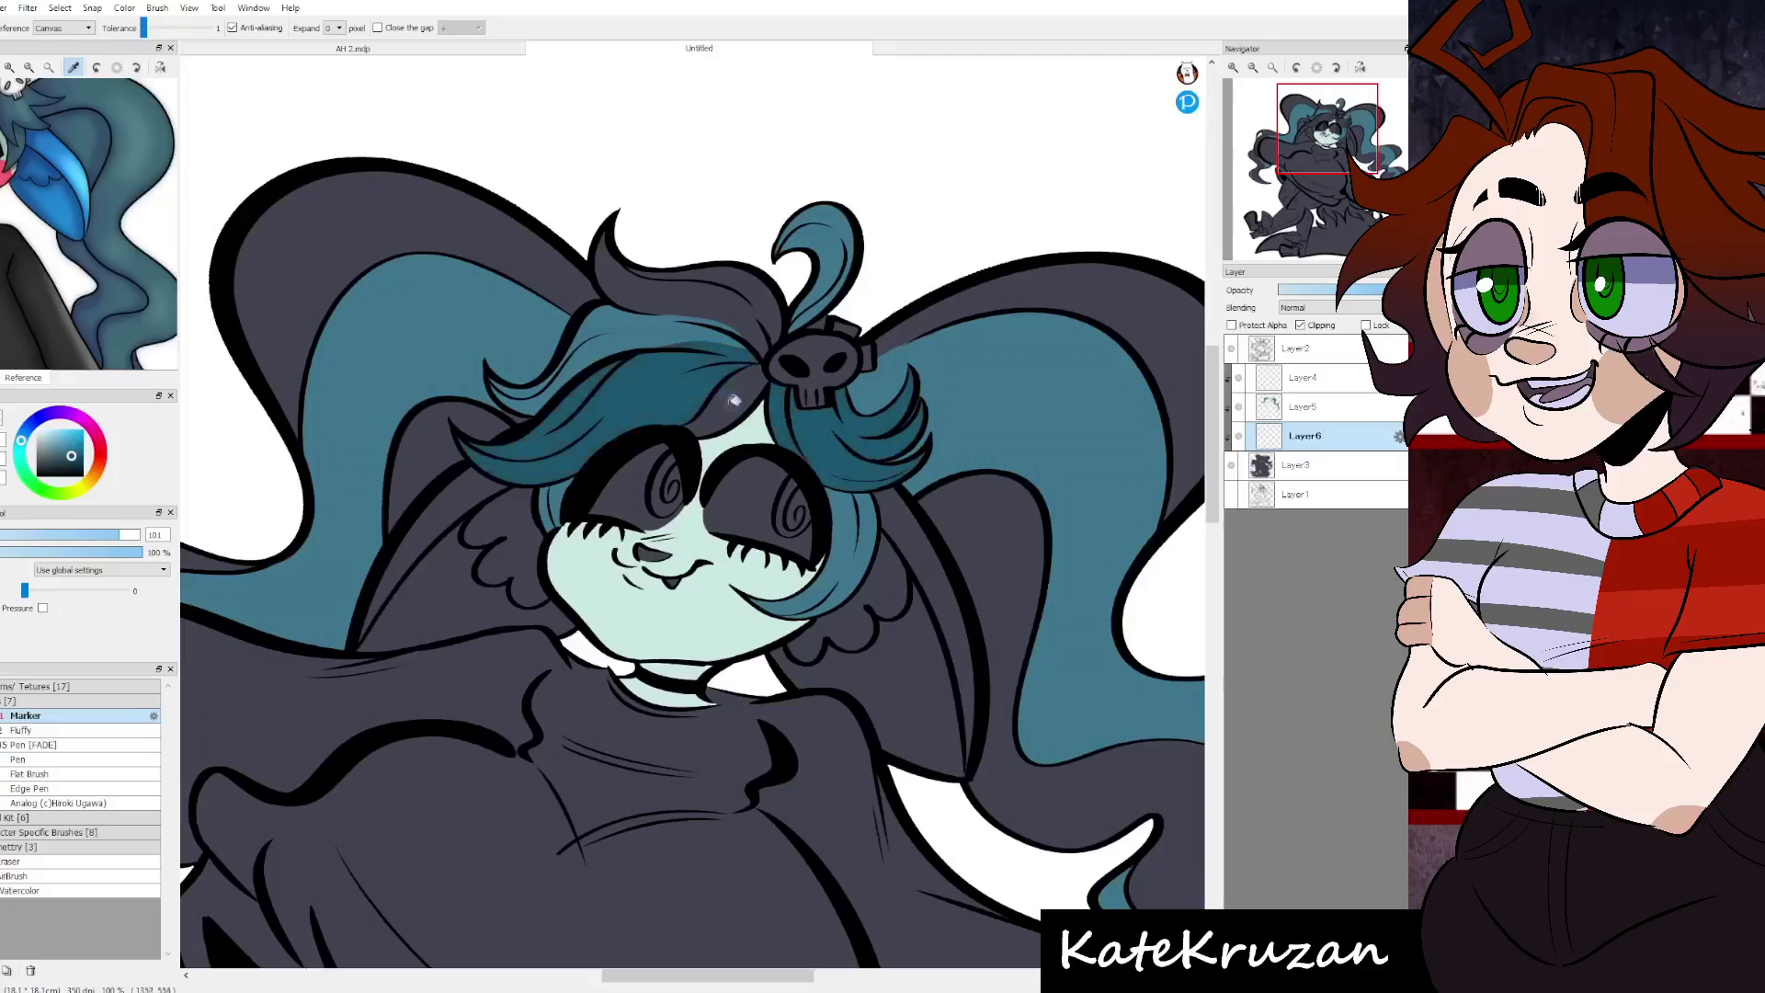
click(680, 294)
click(753, 382)
click(822, 314)
mouse_move(822, 314)
mouse_down()
mouse_move(763, 423)
mouse_move(386, 101)
mouse_move(750, 369)
mouse_move(844, 367)
mouse_up()
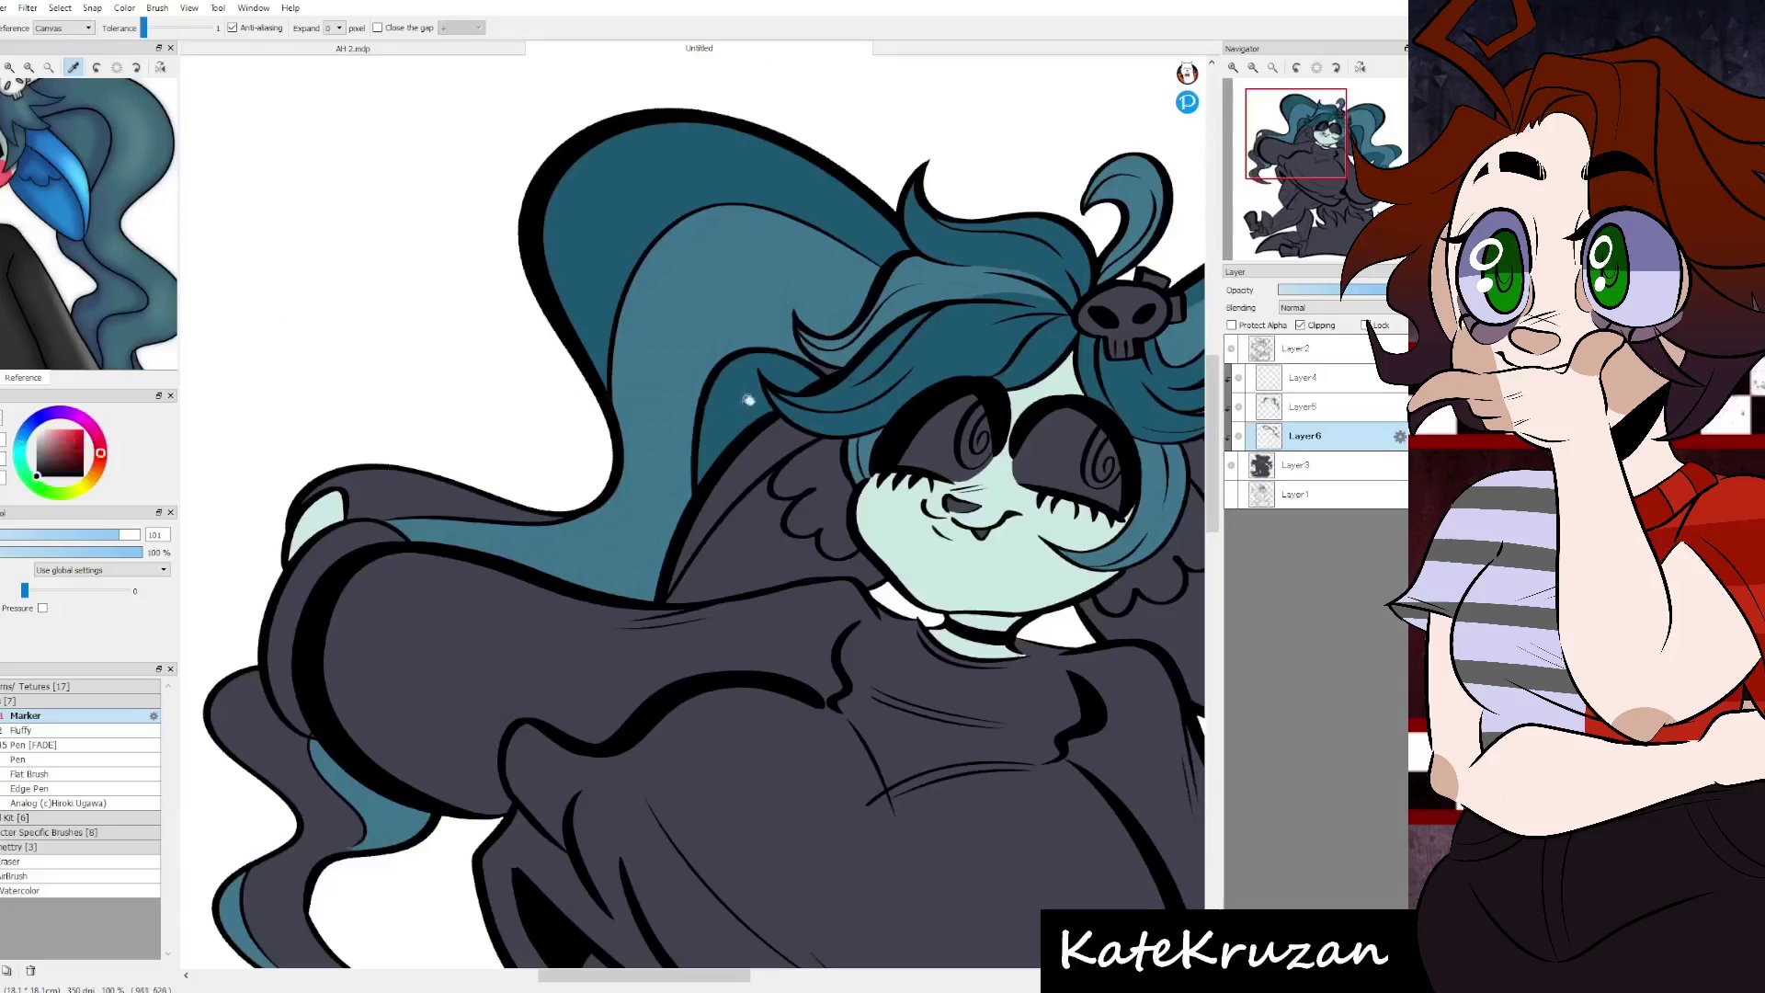
alt+click(749, 400)
click(423, 497)
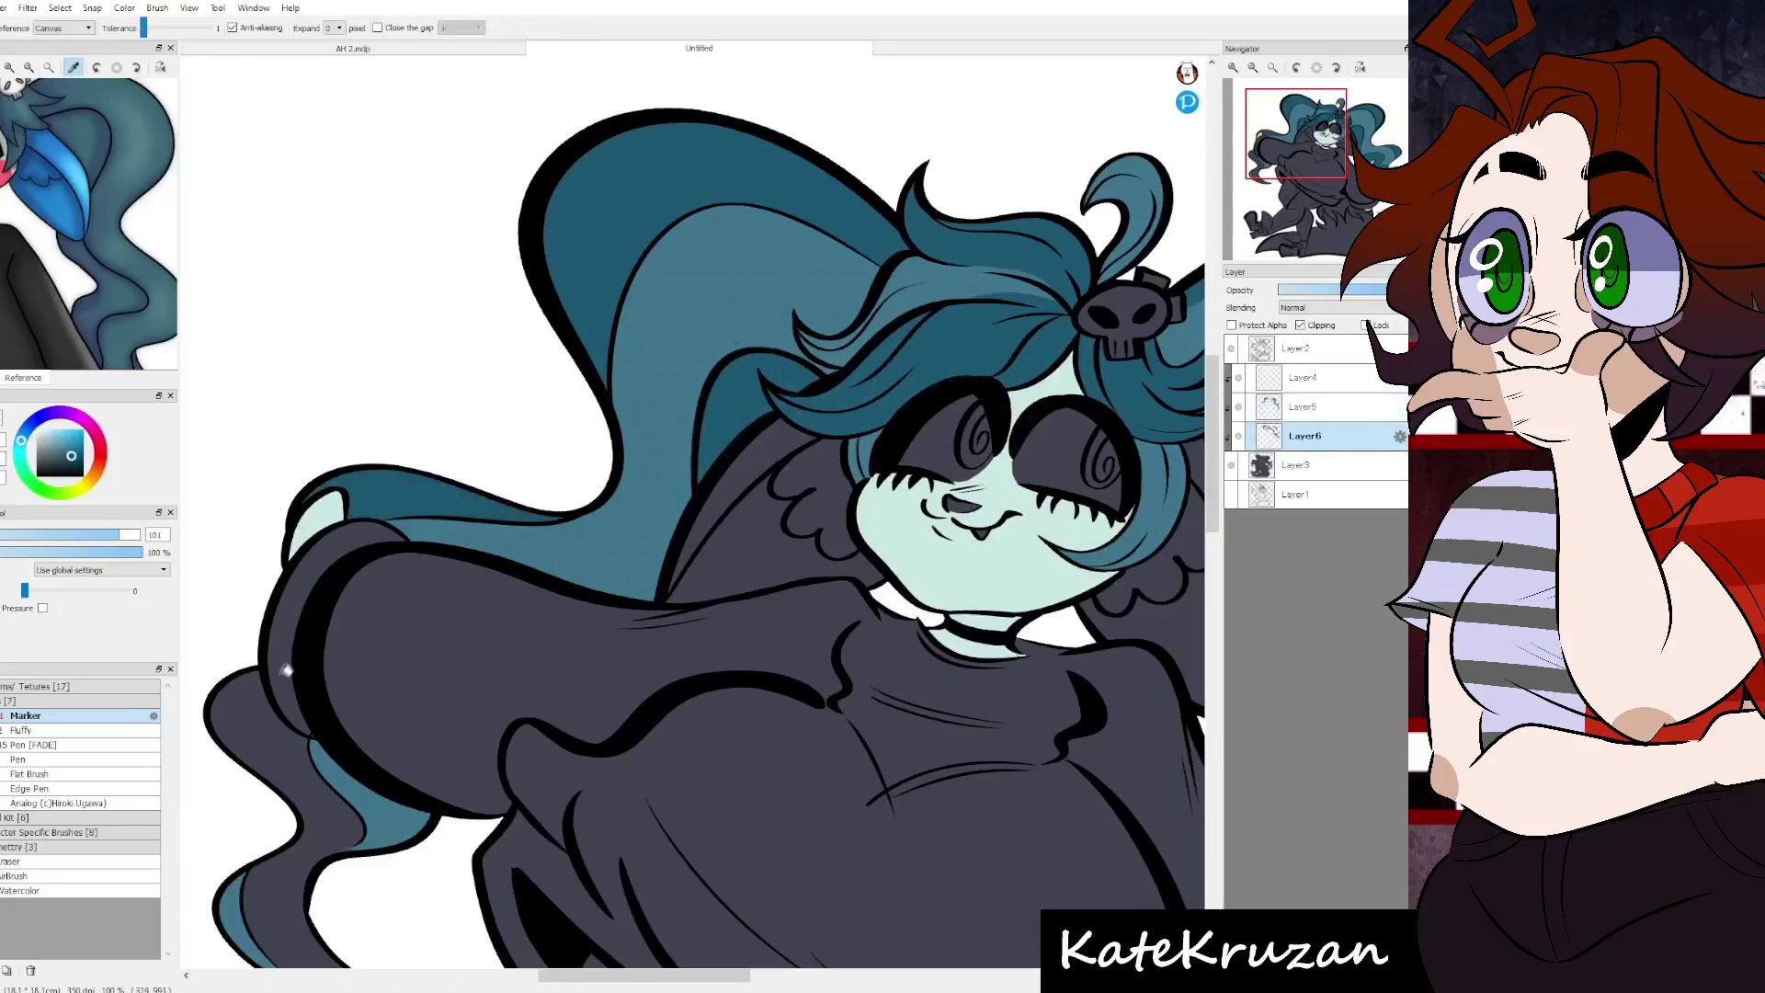
drag(287, 670, 498, 307)
- Touch up the line art at the raised arm's cuff where the pigtail passes behind the sleeve
click(1297, 348)
key(n)
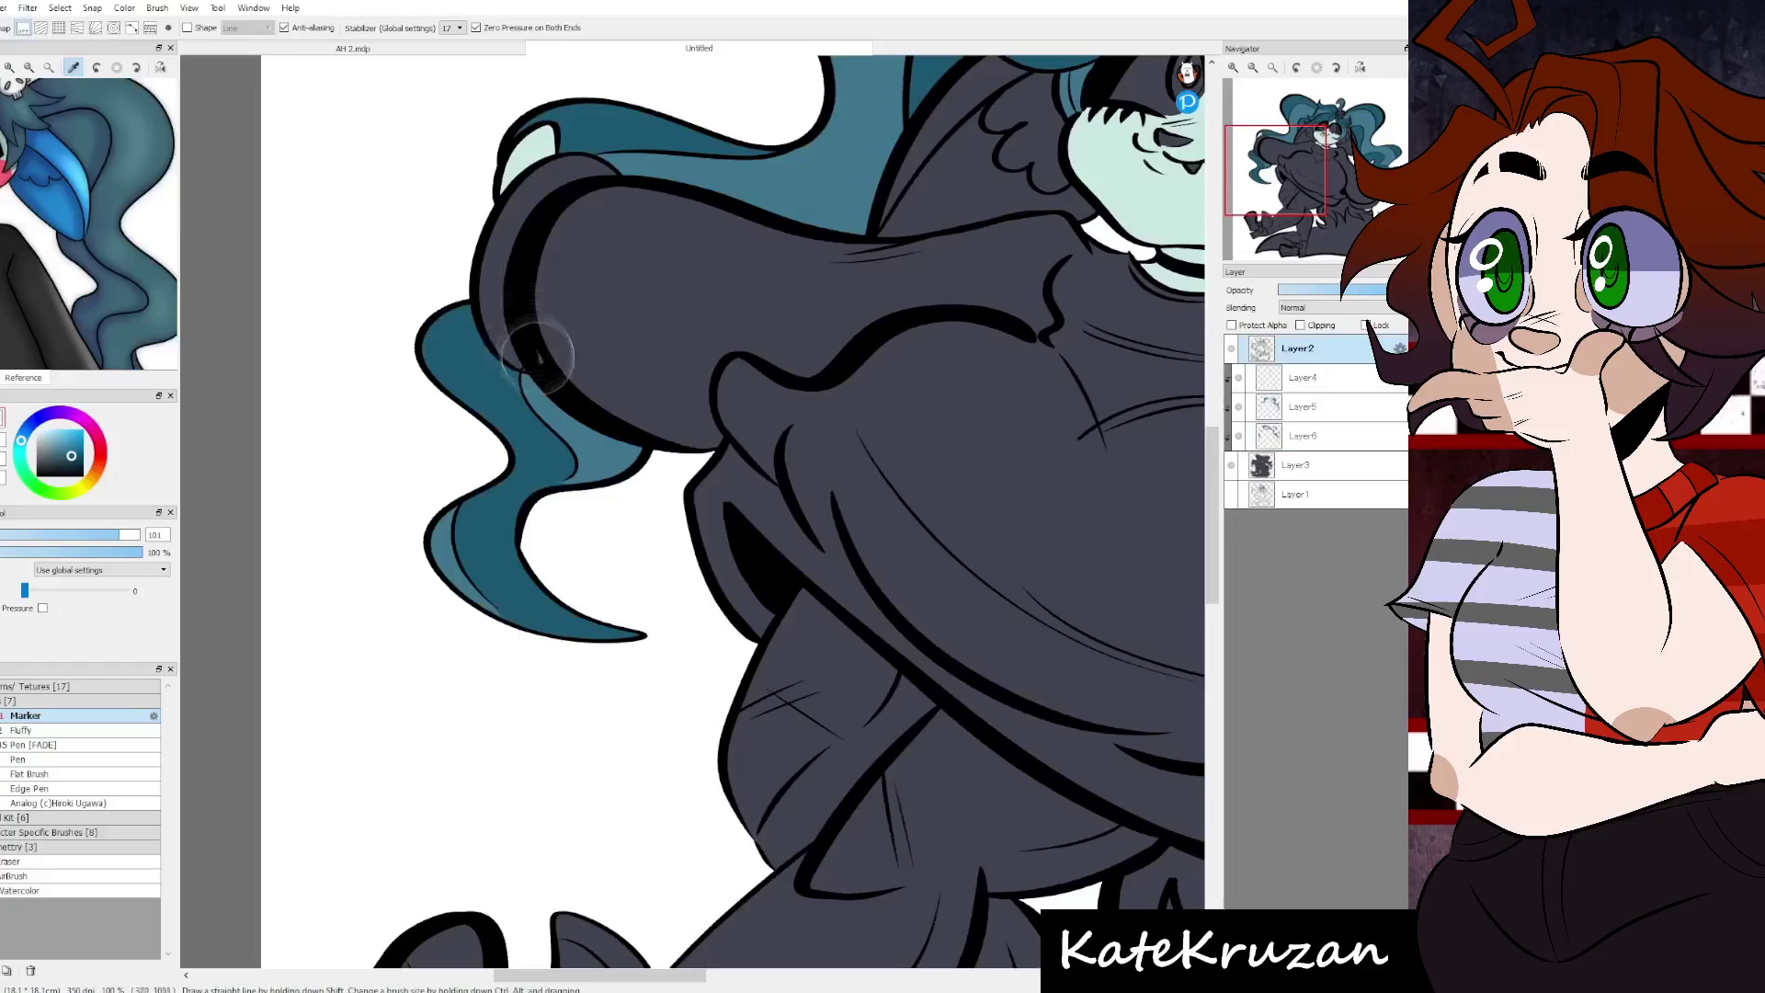
scroll(543, 382, down, 3)
scroll(542, 383, up, 1)
scroll(74, 88, down, 2)
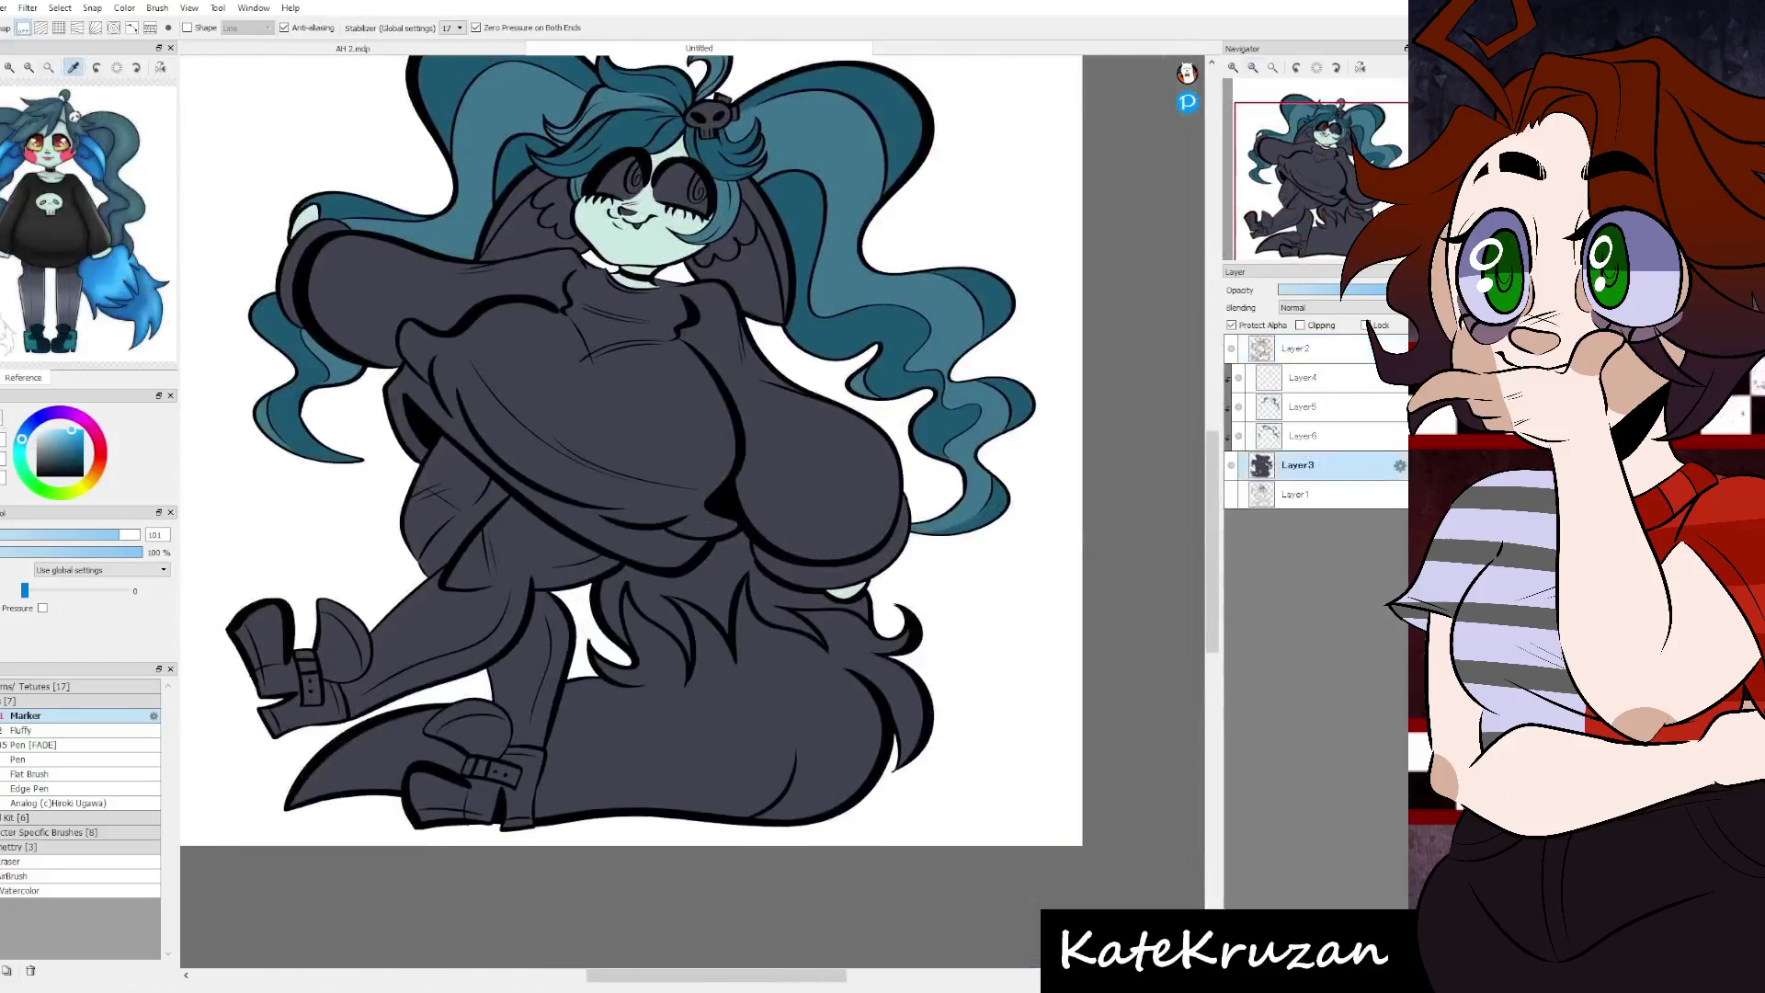
- Fill the tail's base tuft and the ears' ruffles and outer rims light blue on a new clipped layer
click(726, 589)
click(551, 204)
click(501, 221)
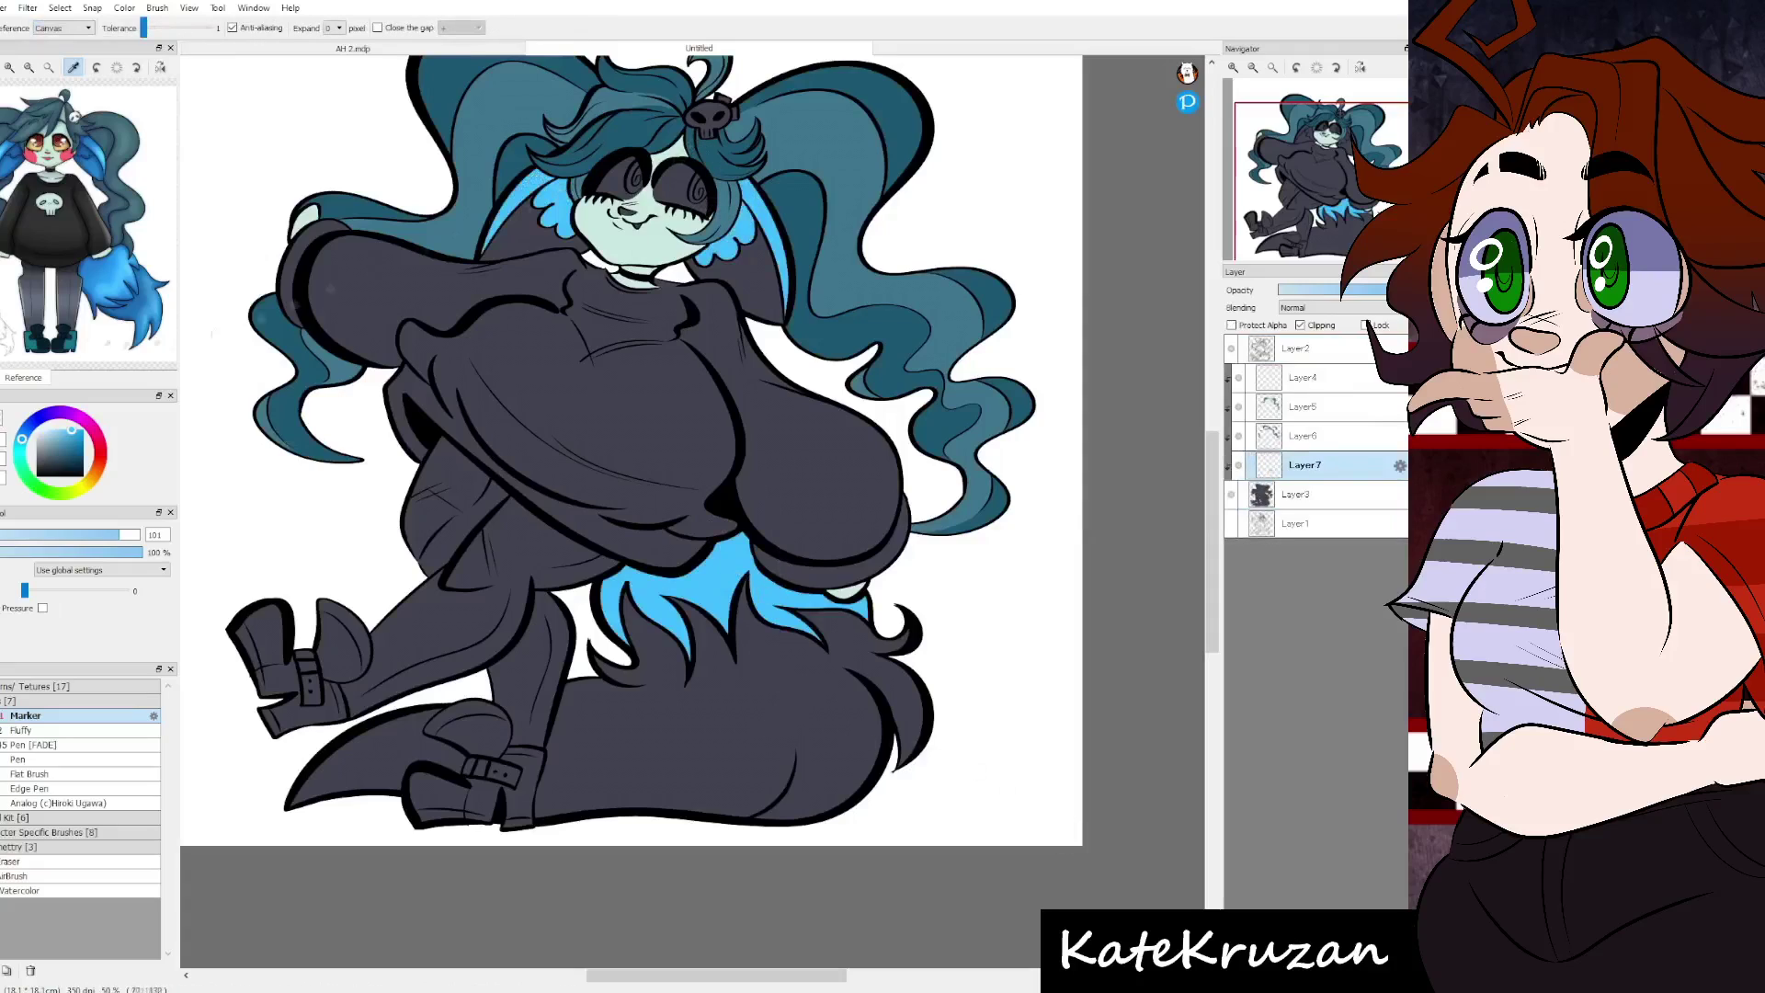
- Fill the inner ears and the main body and tip of the tail with a deeper blue
click(736, 275)
click(735, 698)
click(386, 744)
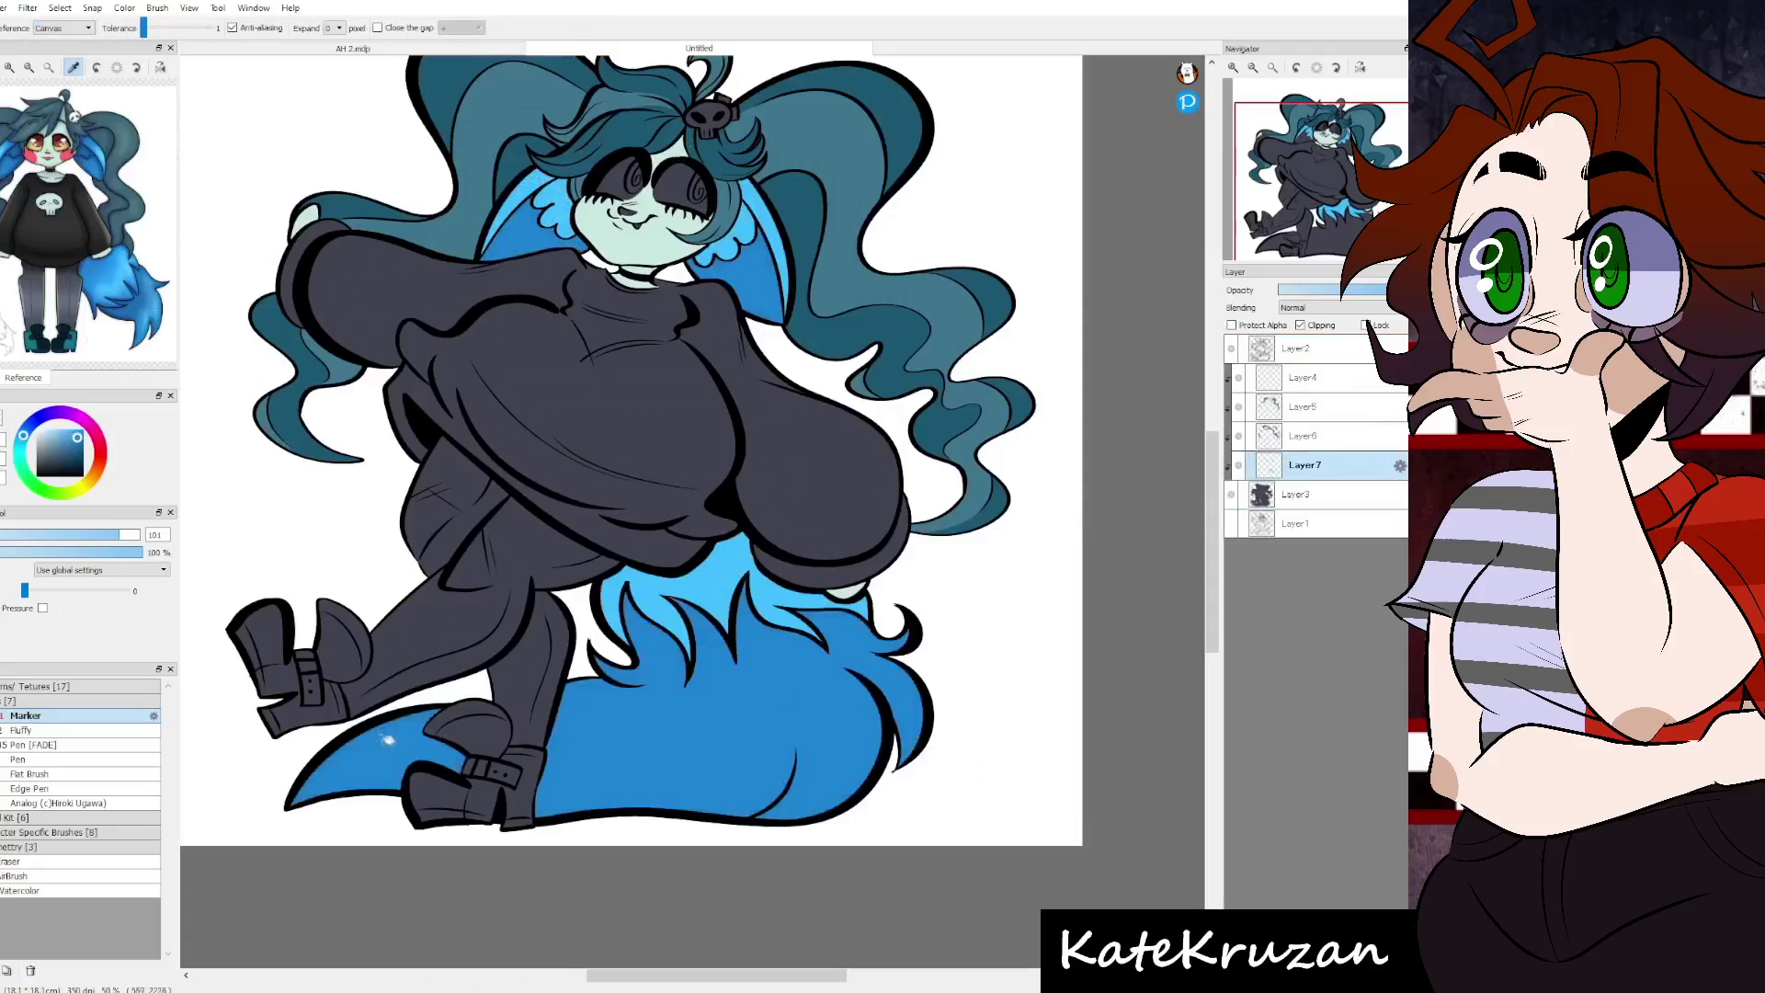
drag(387, 740, 452, 814)
- Fill both sleeve cuffs and the skull hair clip bright mint on a new clipped layer
alt+click(723, 313)
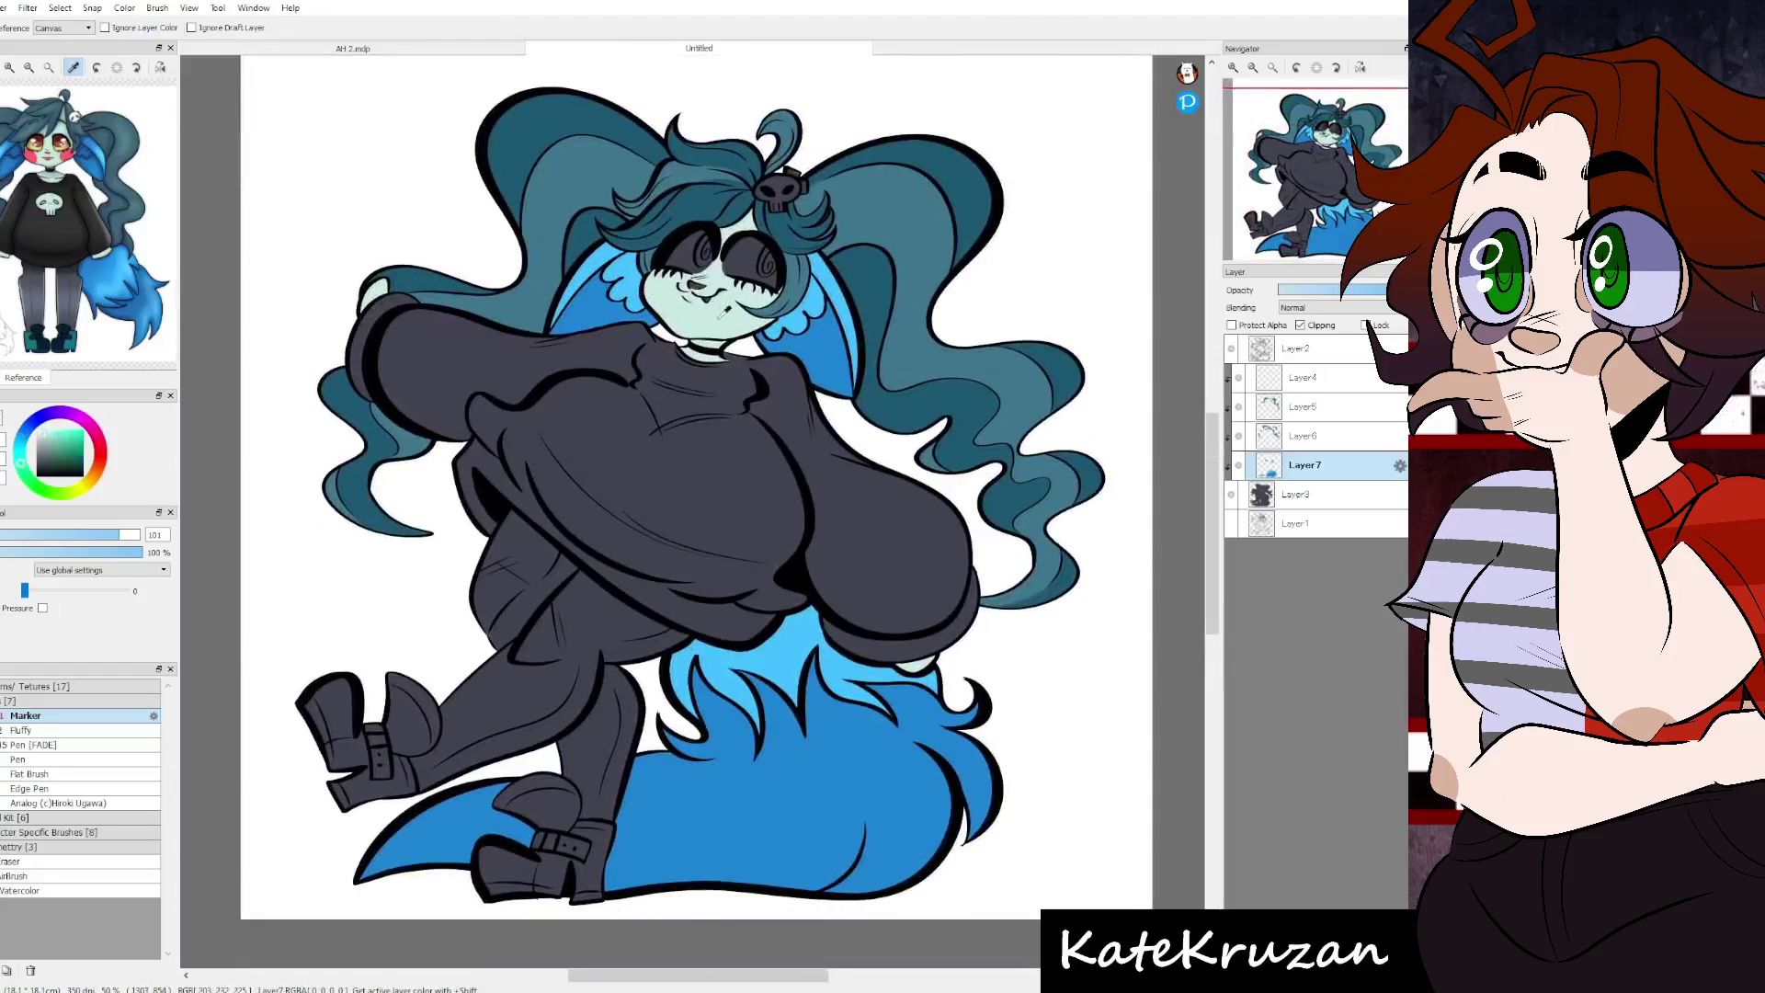
key(ctrl+shift+n)
key(g)
click(377, 367)
click(919, 650)
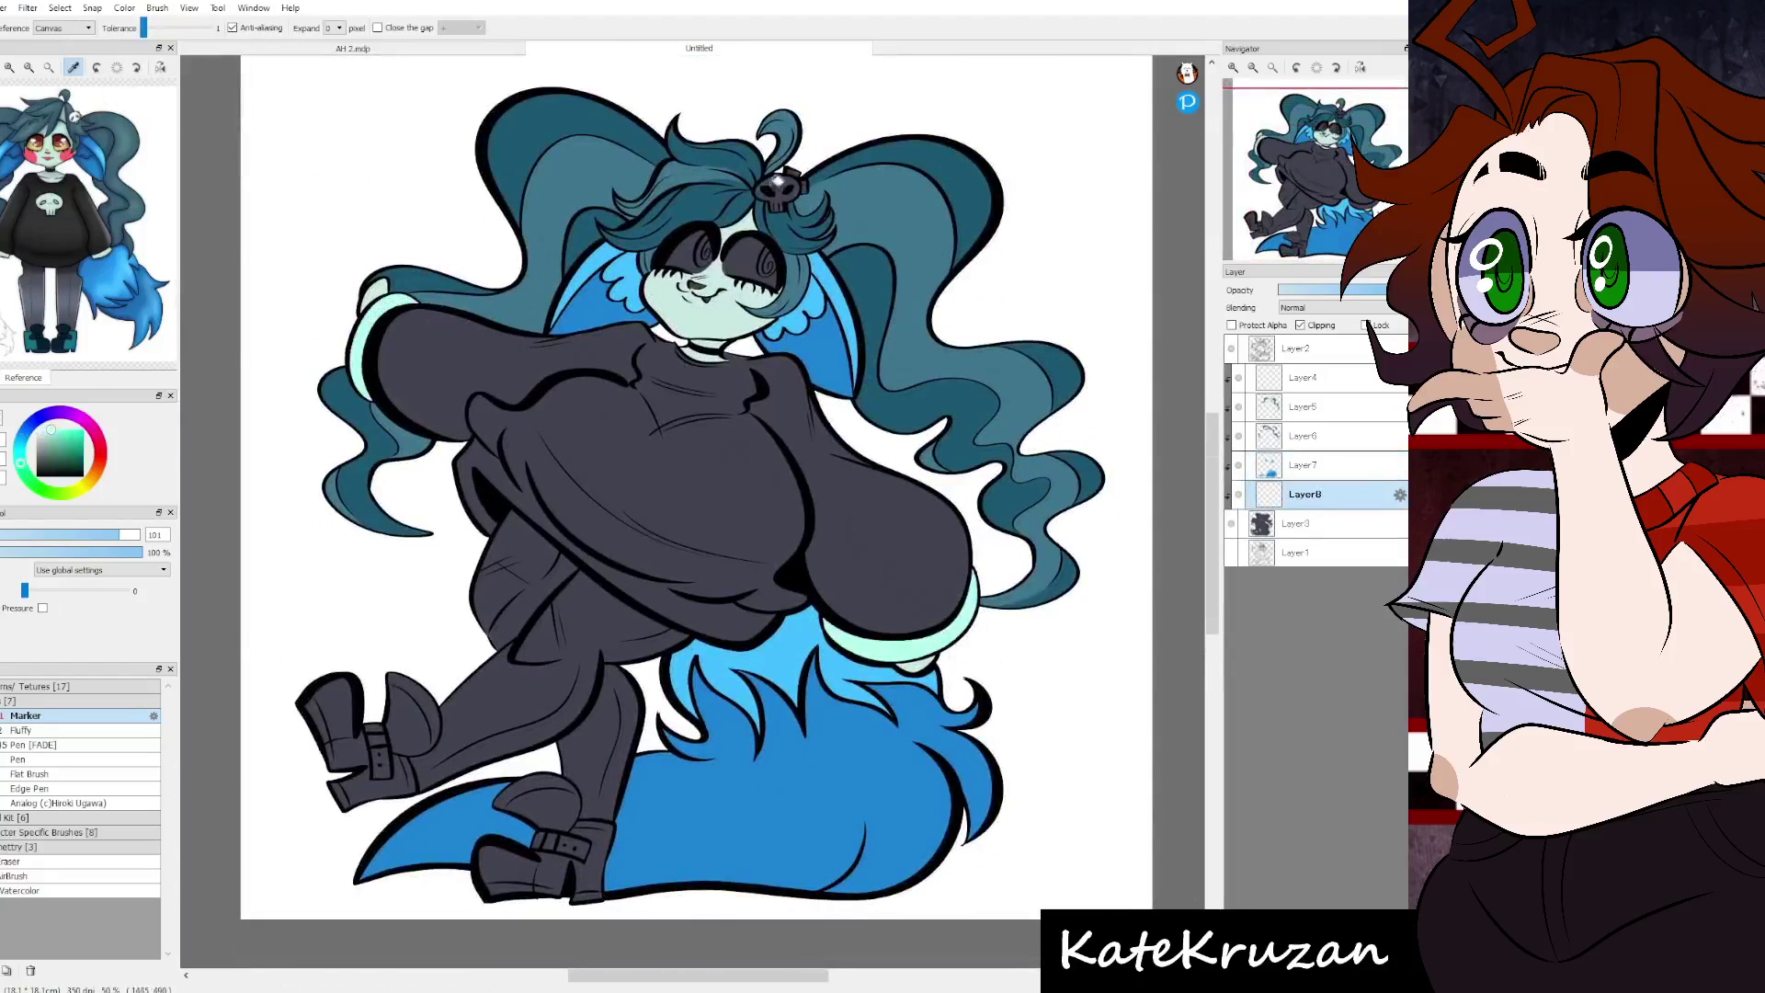
scroll(698, 441, up, 3)
- Paint a bright mint skull emblem with dark eye sockets on the sweater's chest, on its own new layer
key(ctrl+shift+n)
key(p)
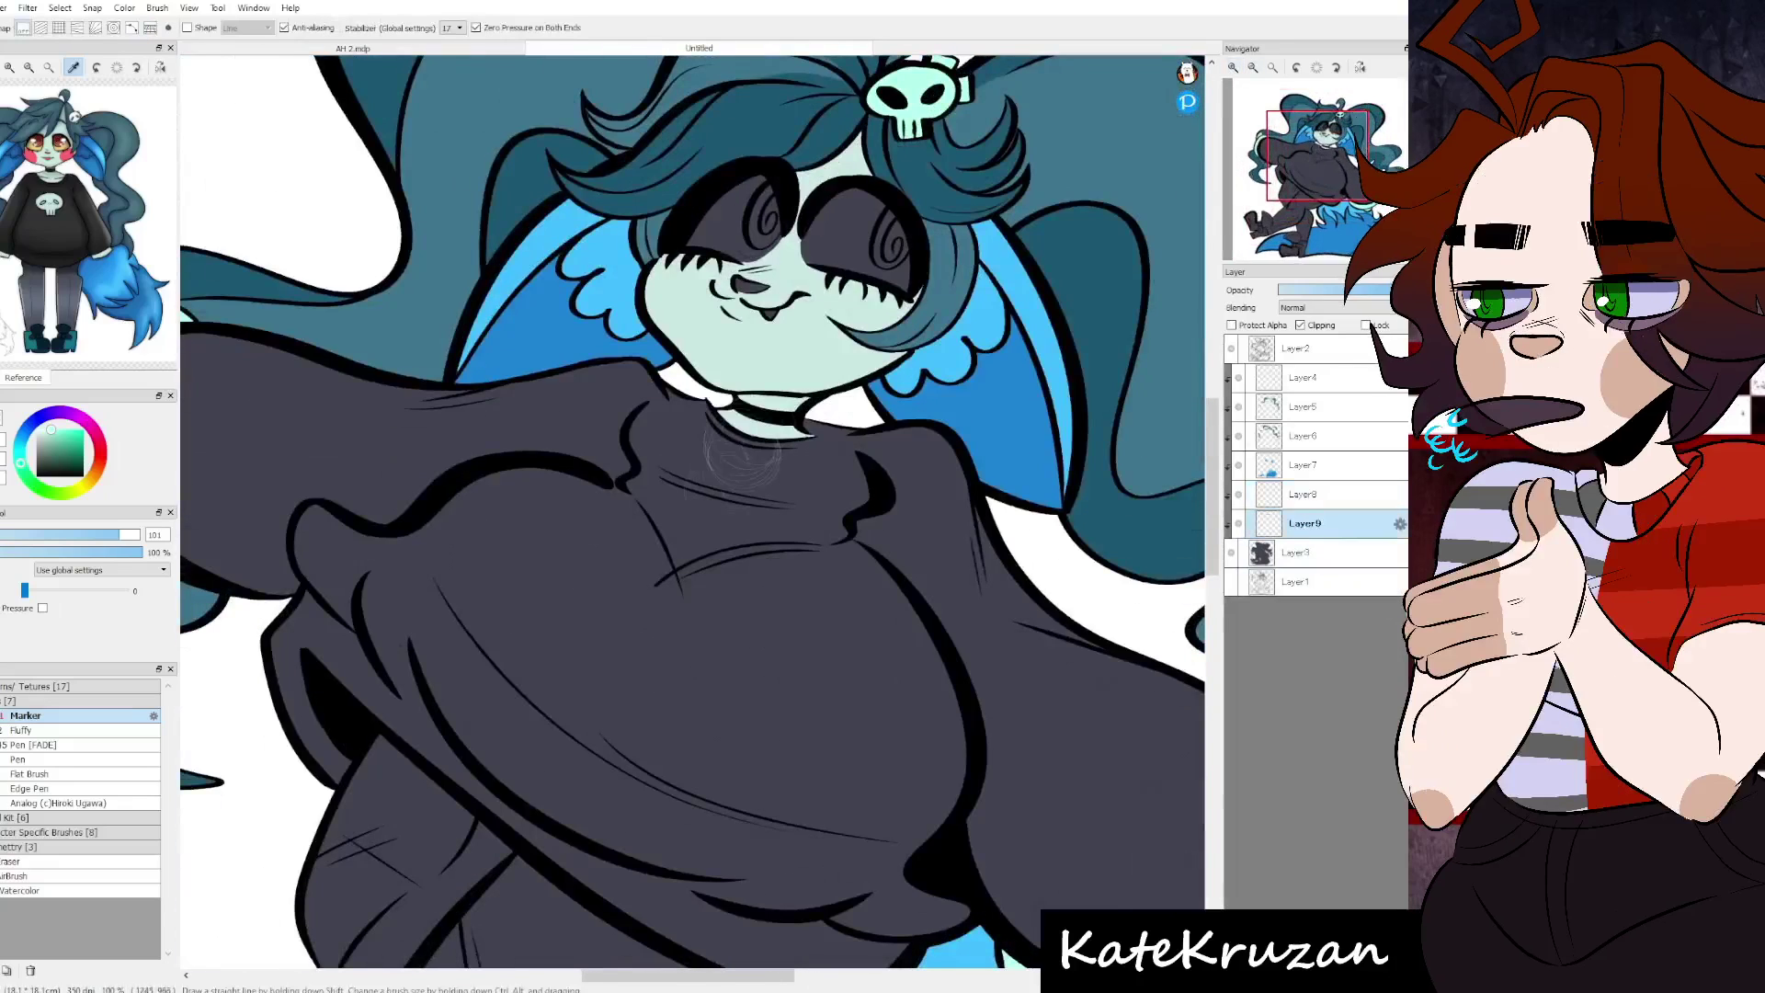
mouse_move(657, 474)
mouse_down()
mouse_move(694, 492)
mouse_move(667, 540)
mouse_up()
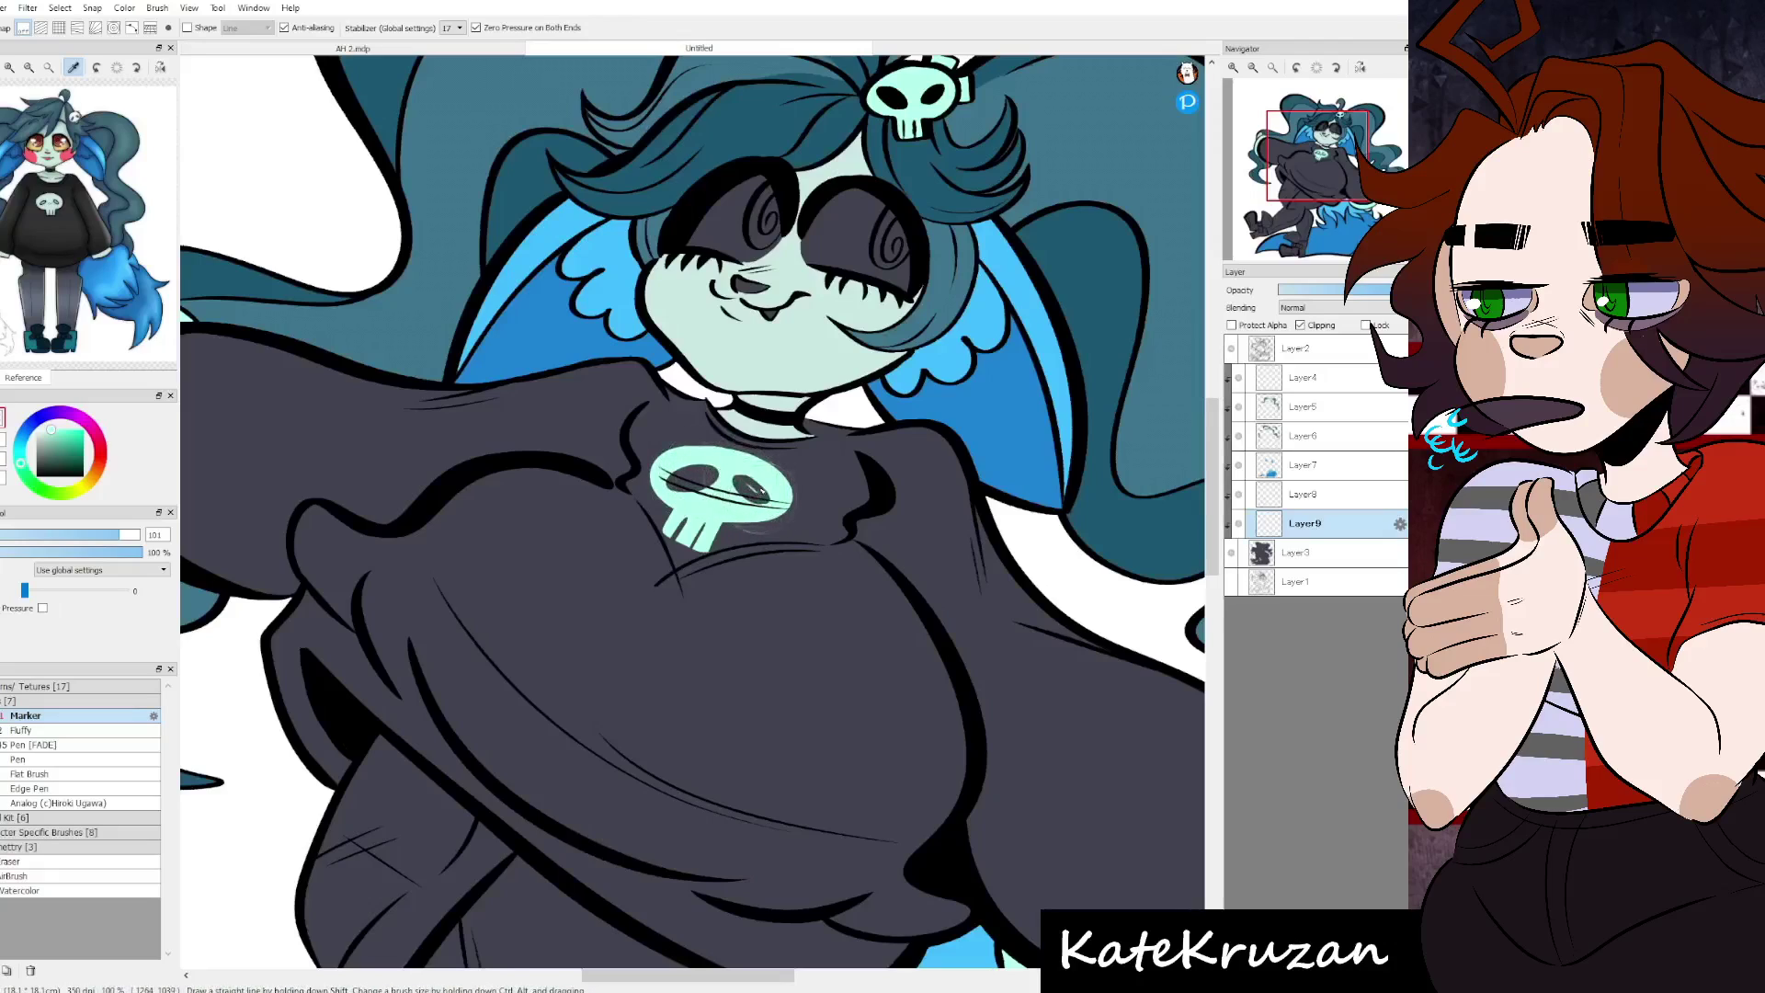
drag(750, 484, 761, 488)
- Transform the chest skull emblem to fit the sweater just below the collar
key(ctrl+t)
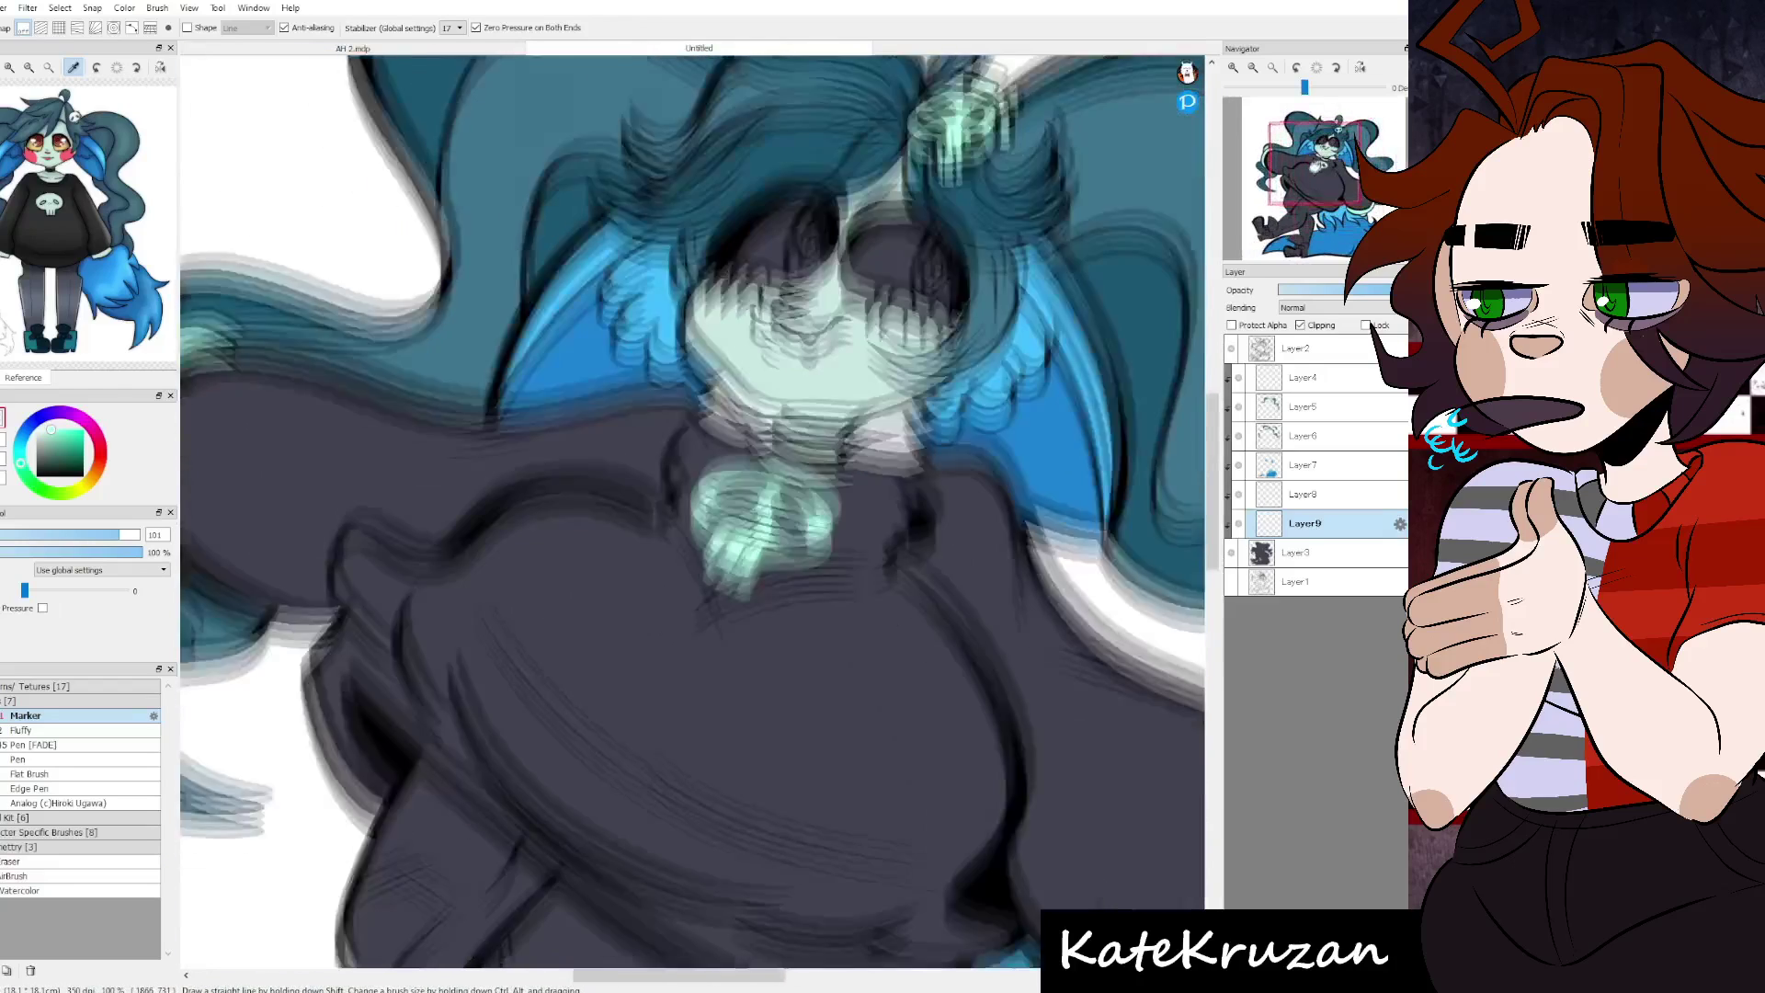
drag(817, 399, 827, 405)
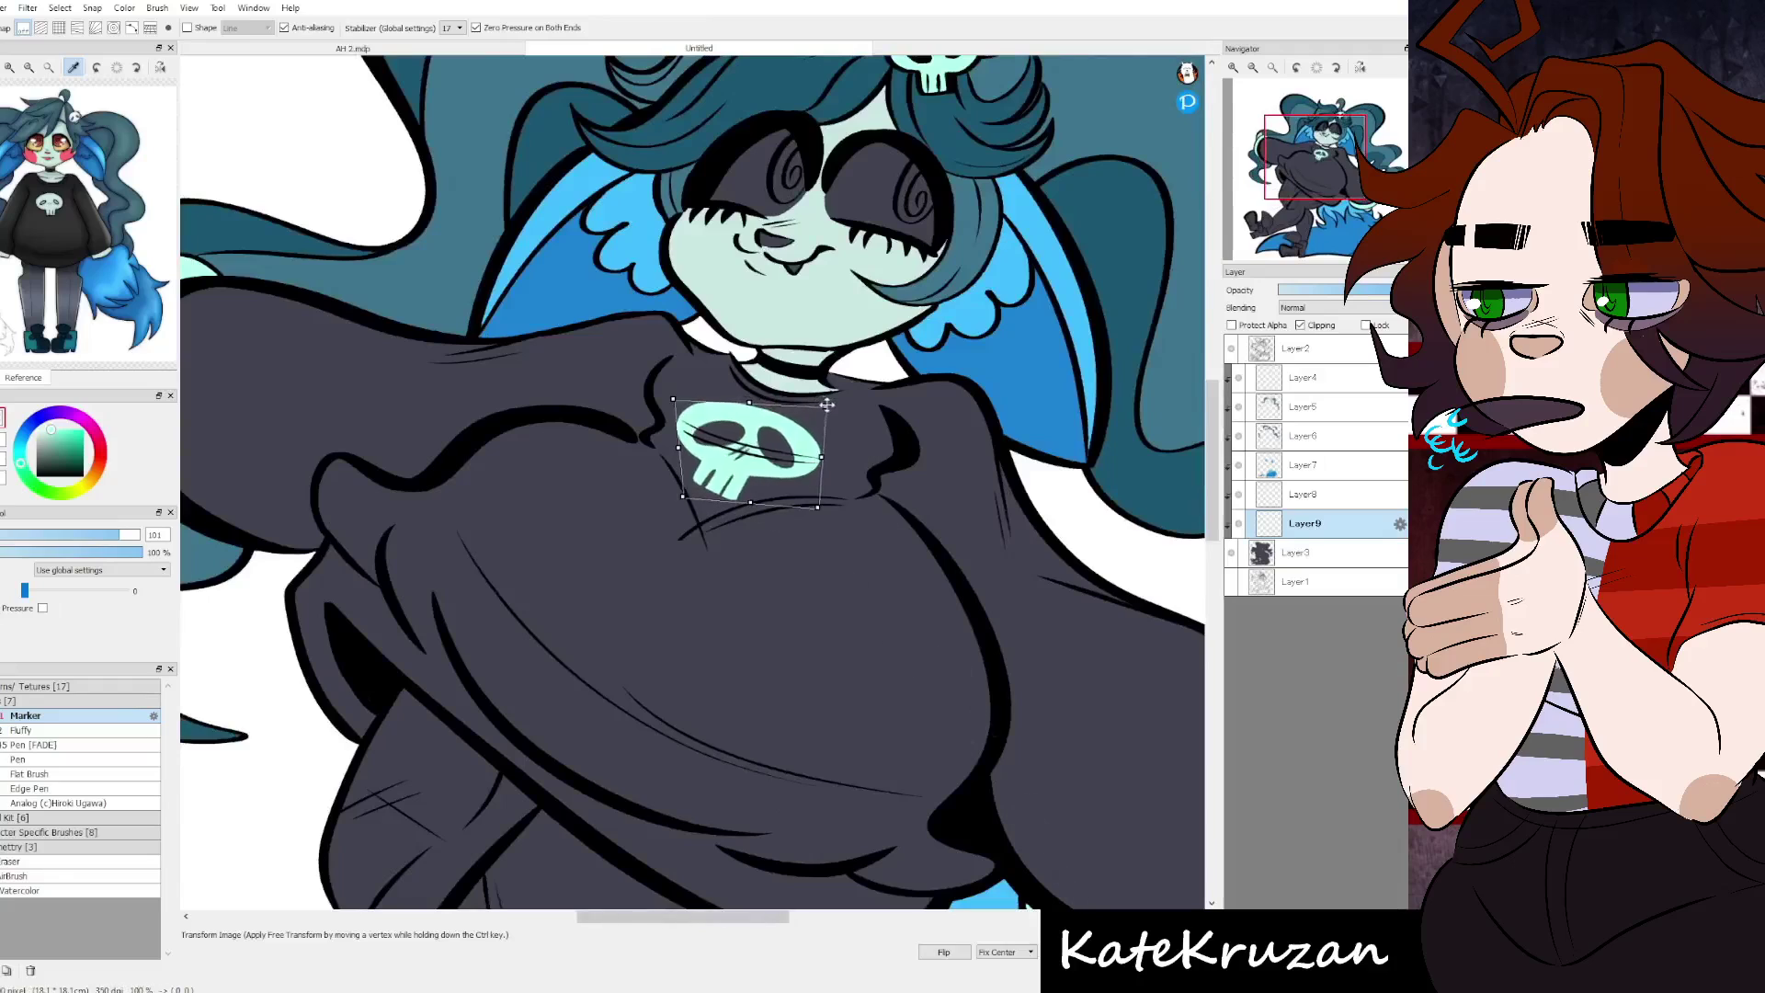
key(Return)
- Fill both legs' tights slate blue on a new clipped layer
key(ctrl+minus)
key(g)
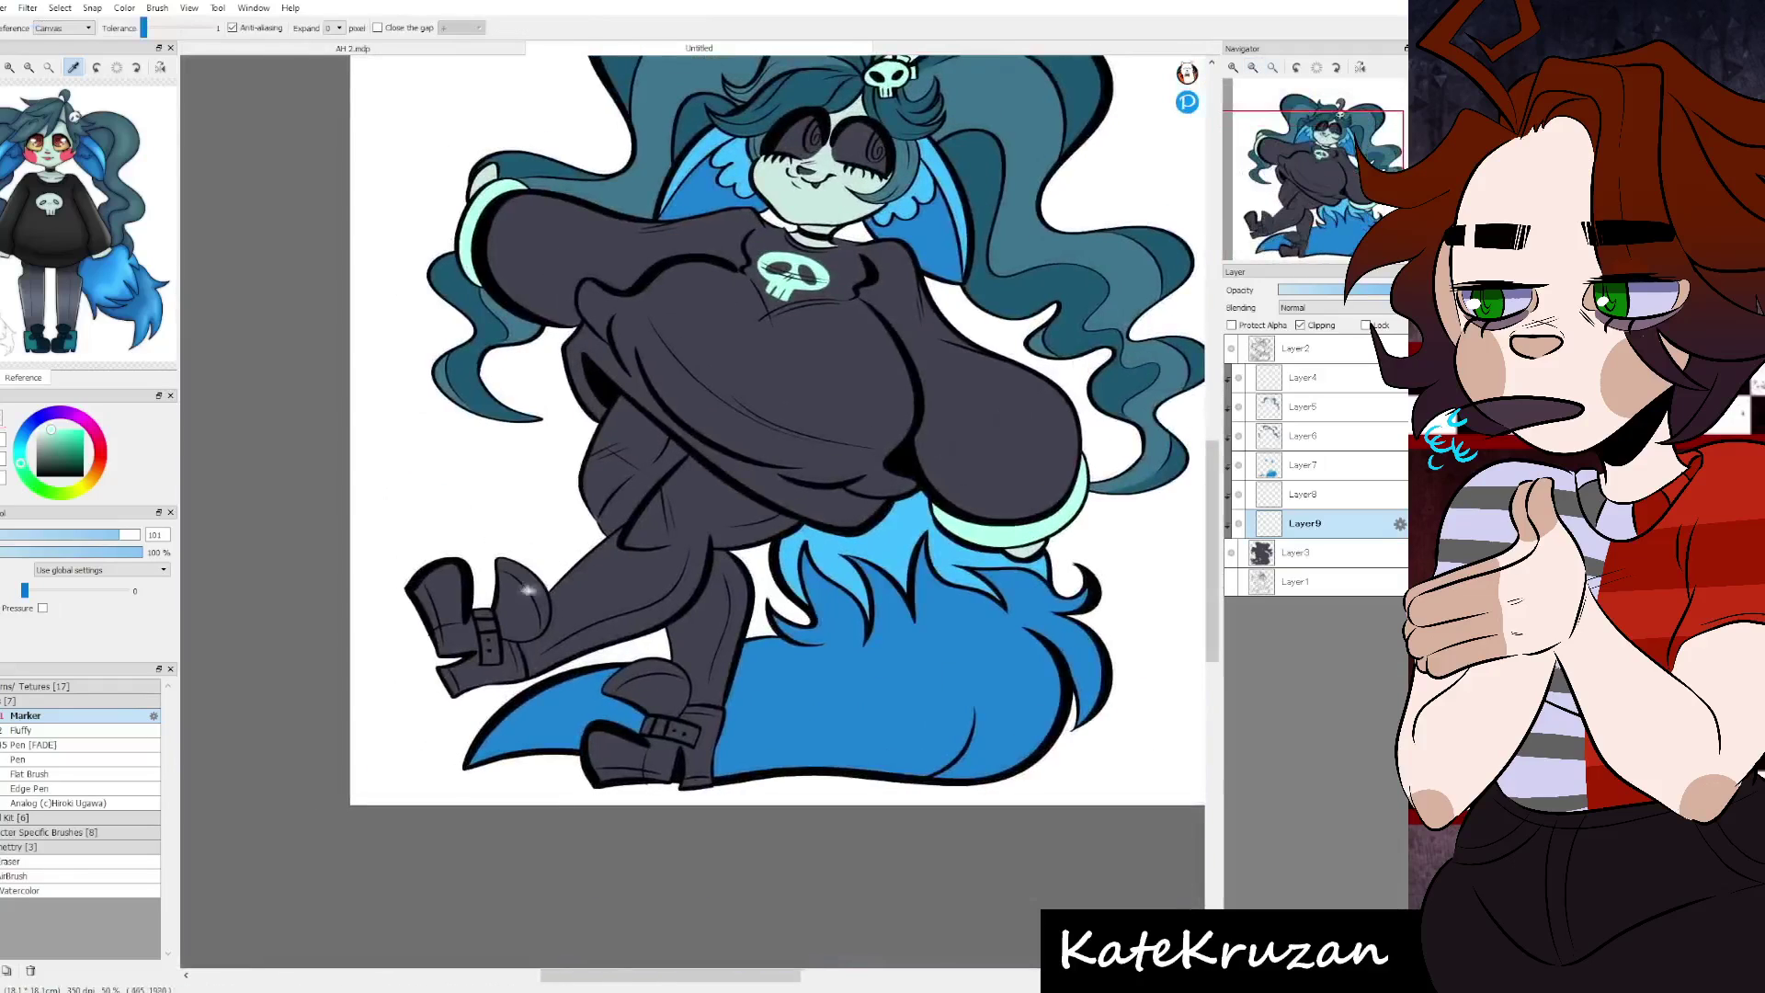
key(x)
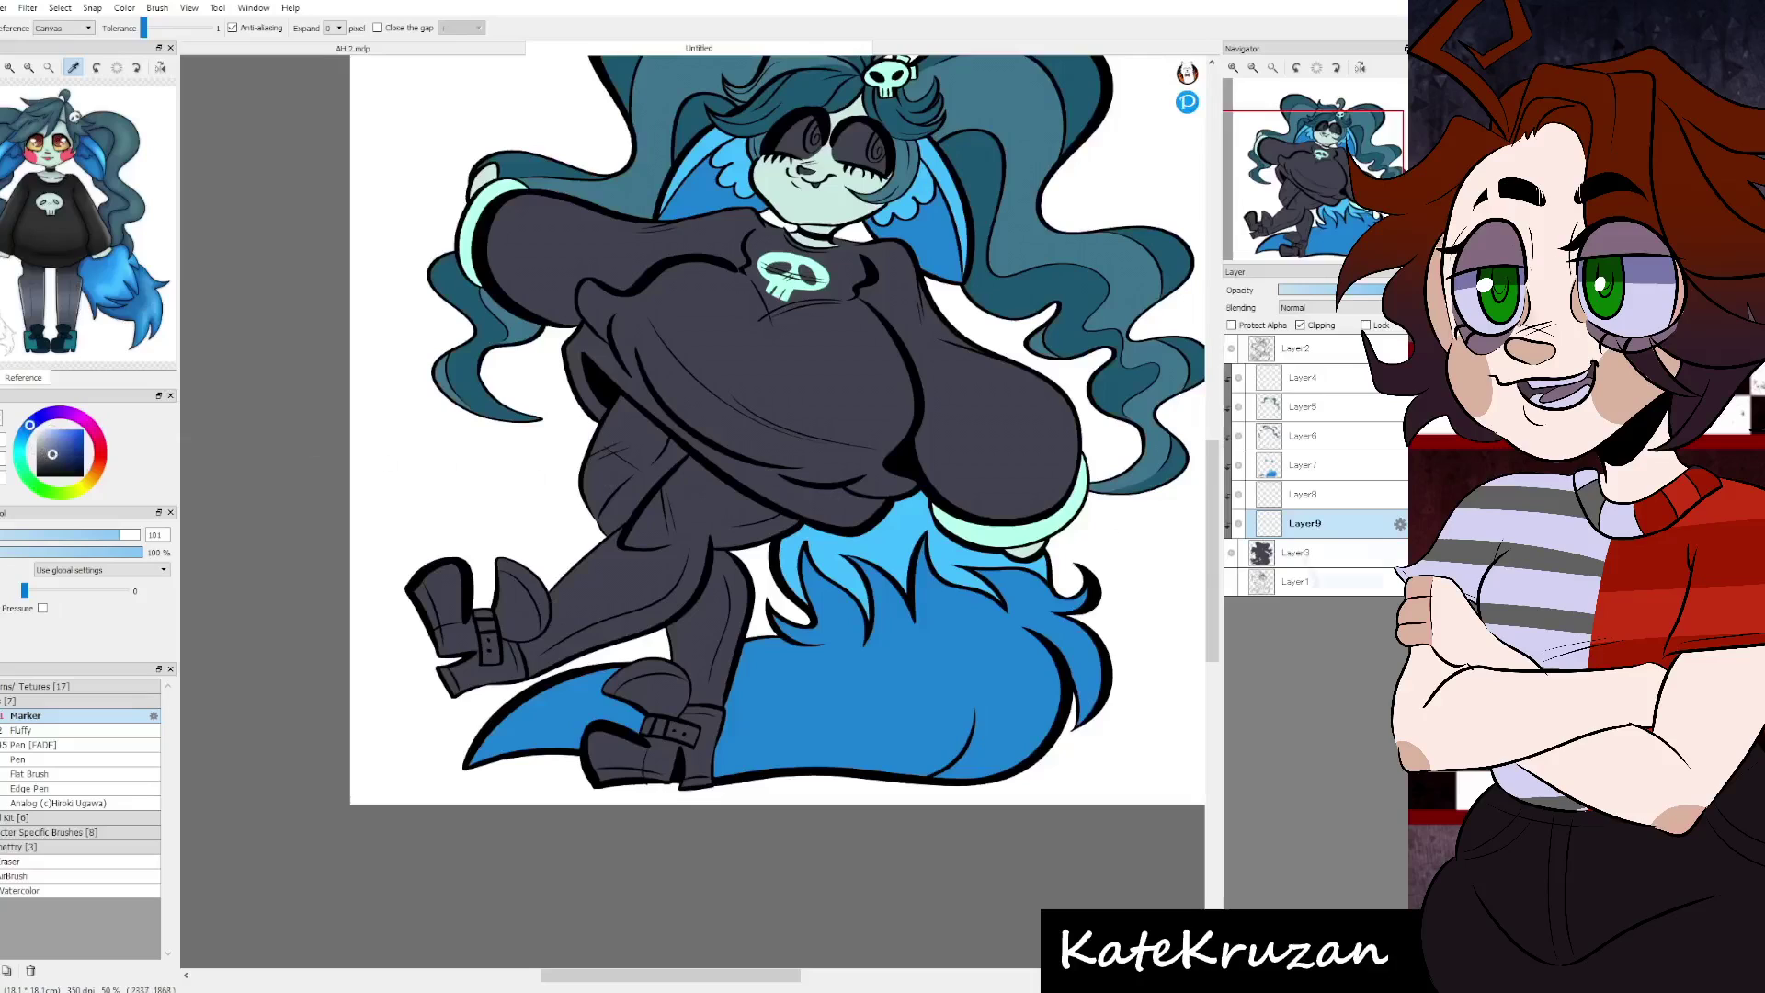
key(ctrl+shift+n)
click(634, 570)
click(634, 460)
click(707, 634)
scroll(699, 497, up, 3)
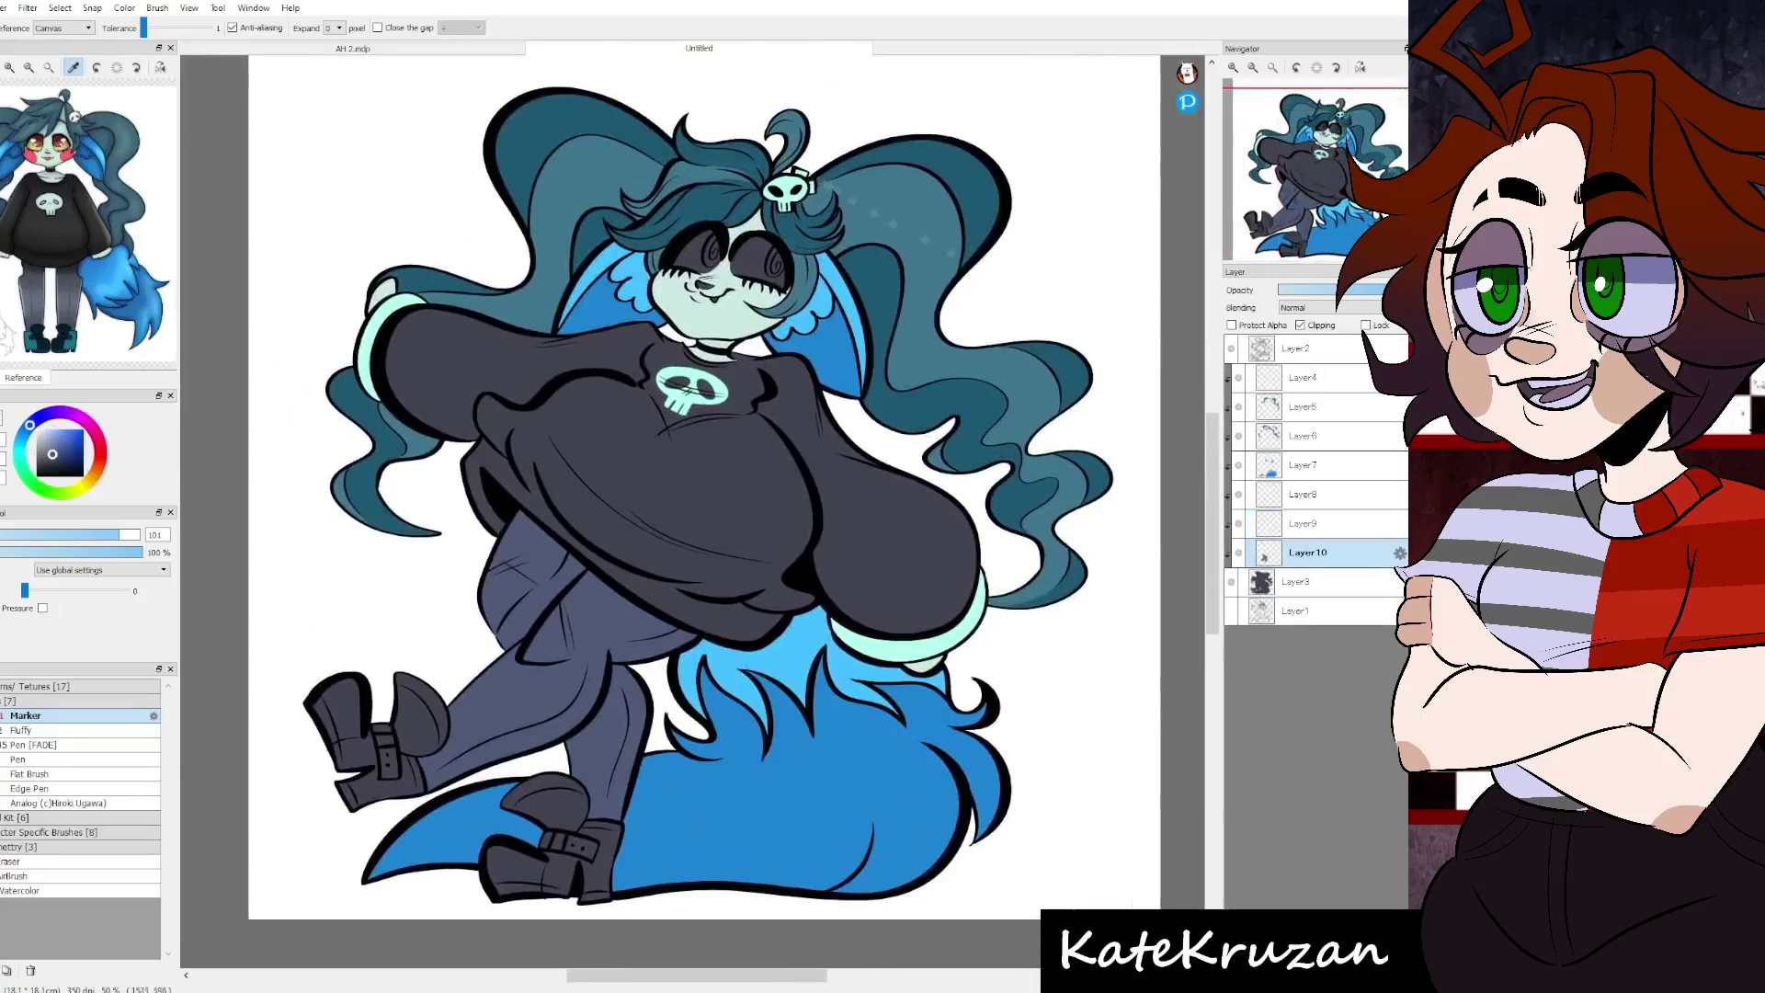
- Fill the ankle and toe sections of both boots dark teal on a new clipped layer above the base colours
key(Up)
key(Up)
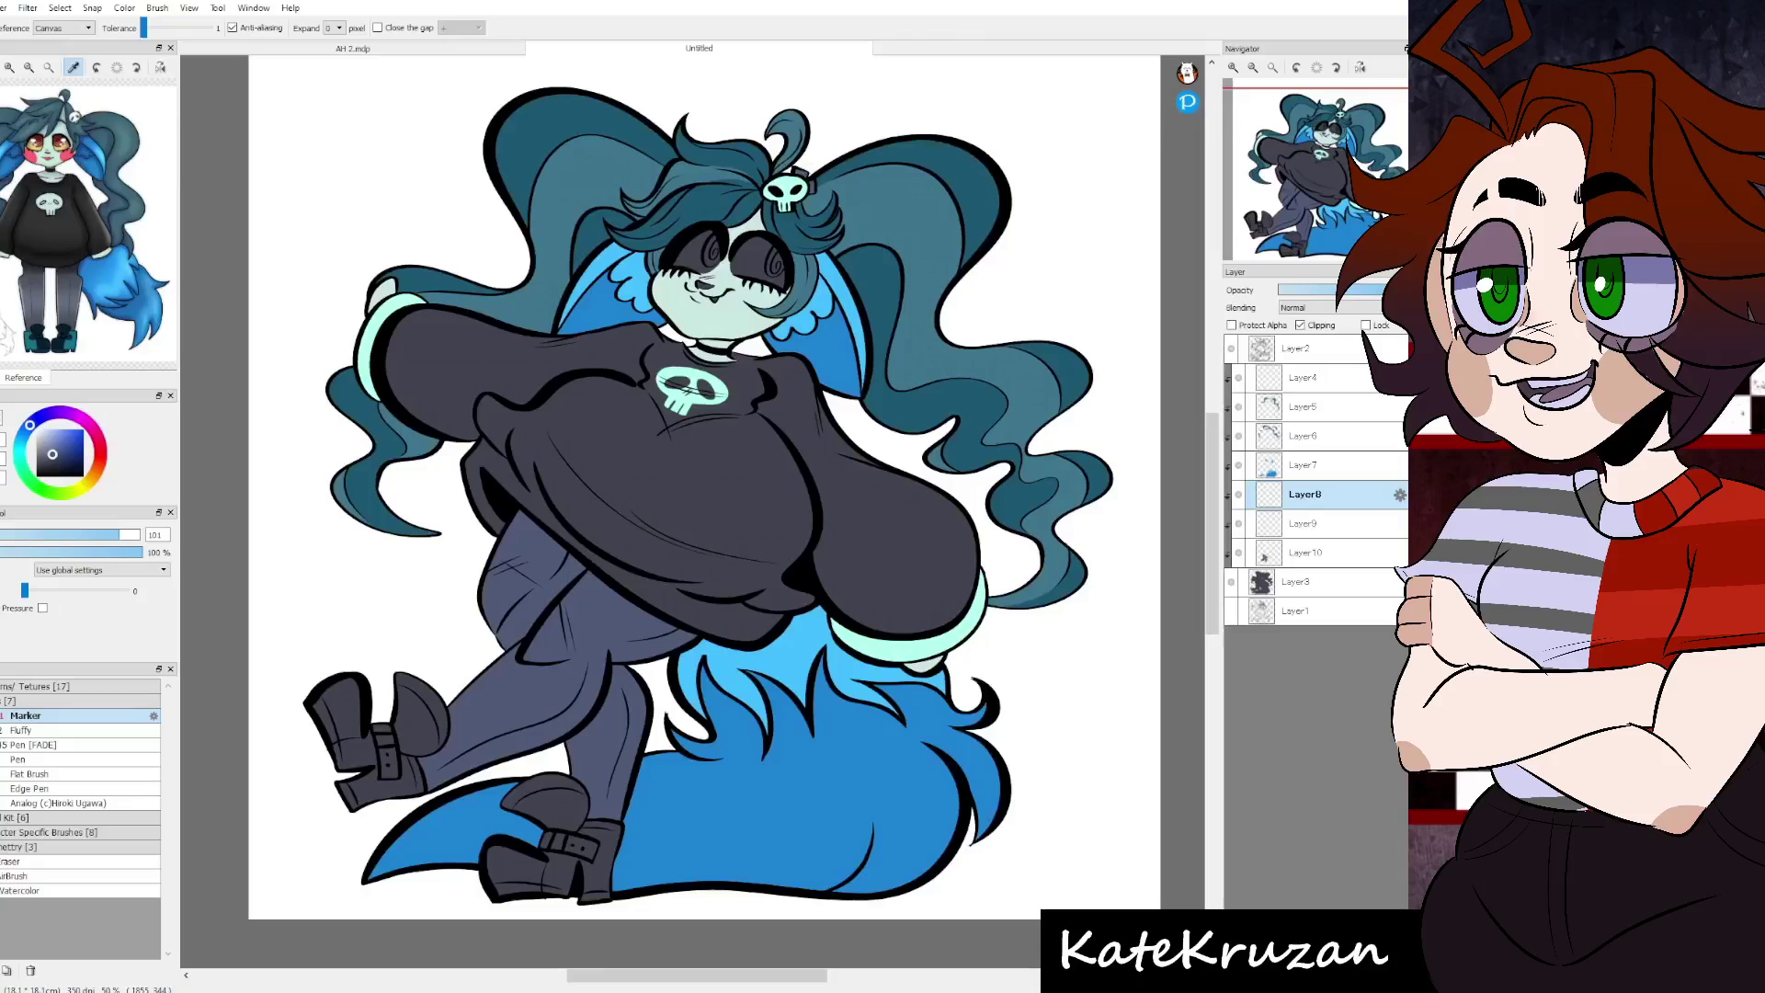
scroll(698, 496, down, 3)
key(ctrl+shift+n)
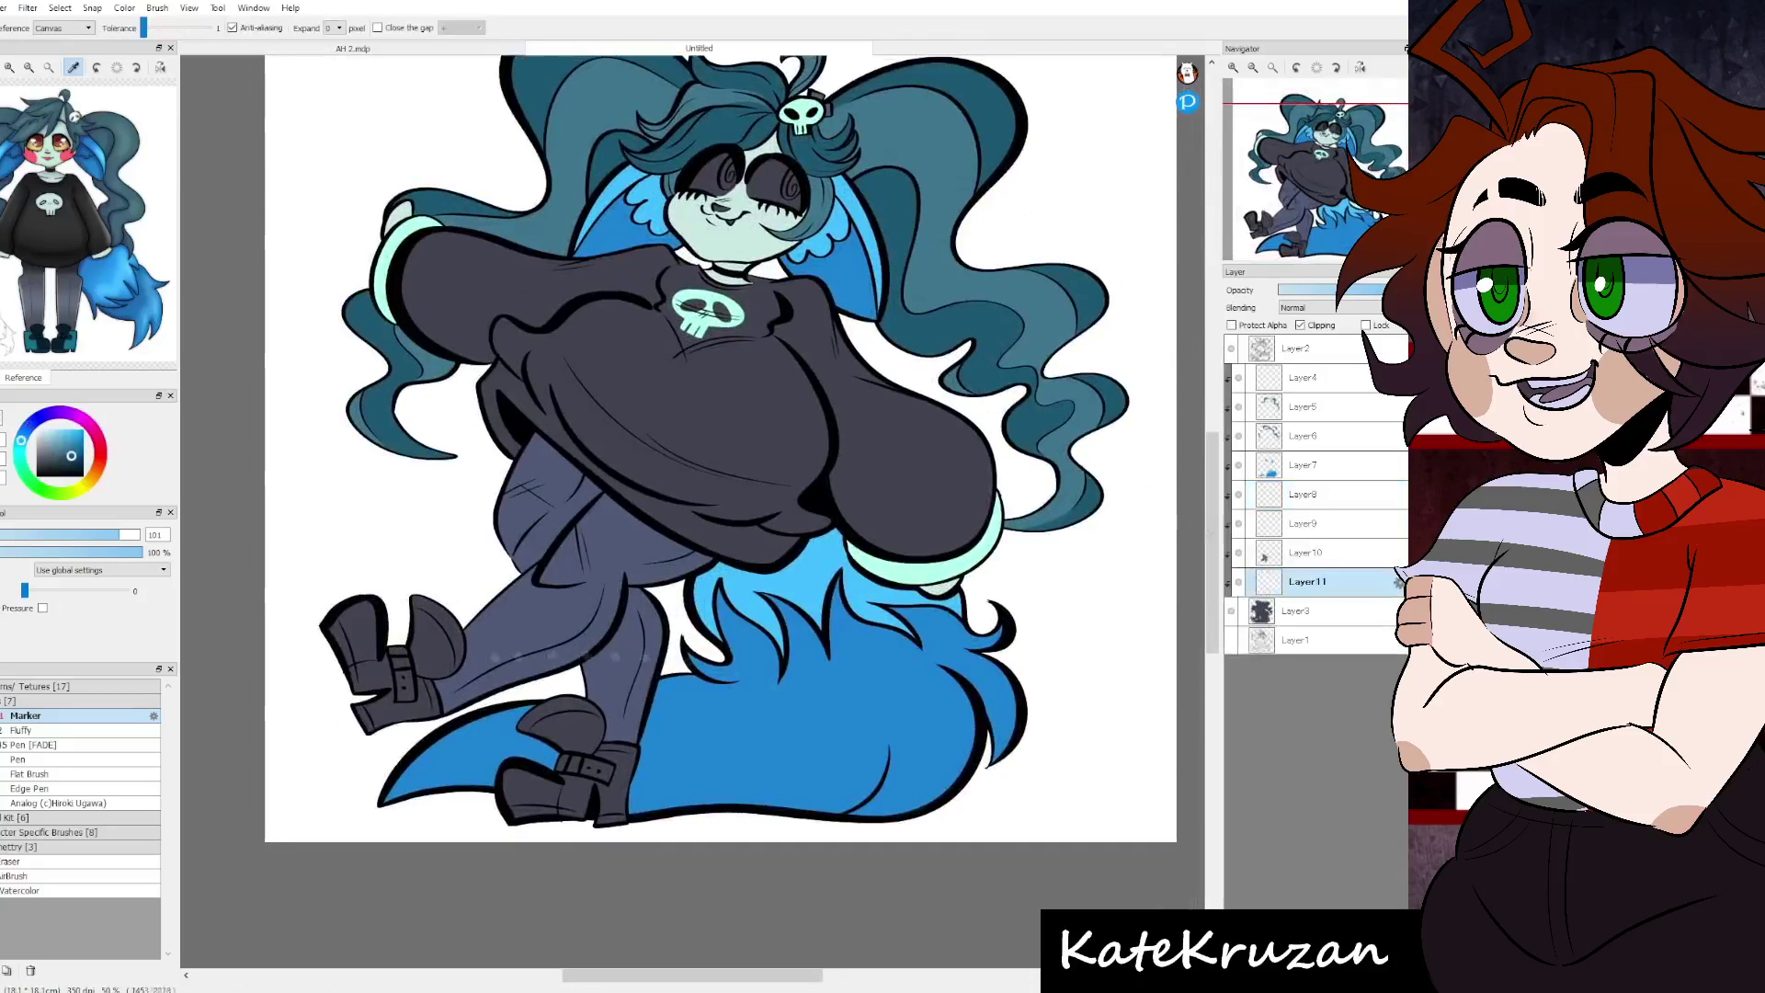
scroll(385, 708, up, 3)
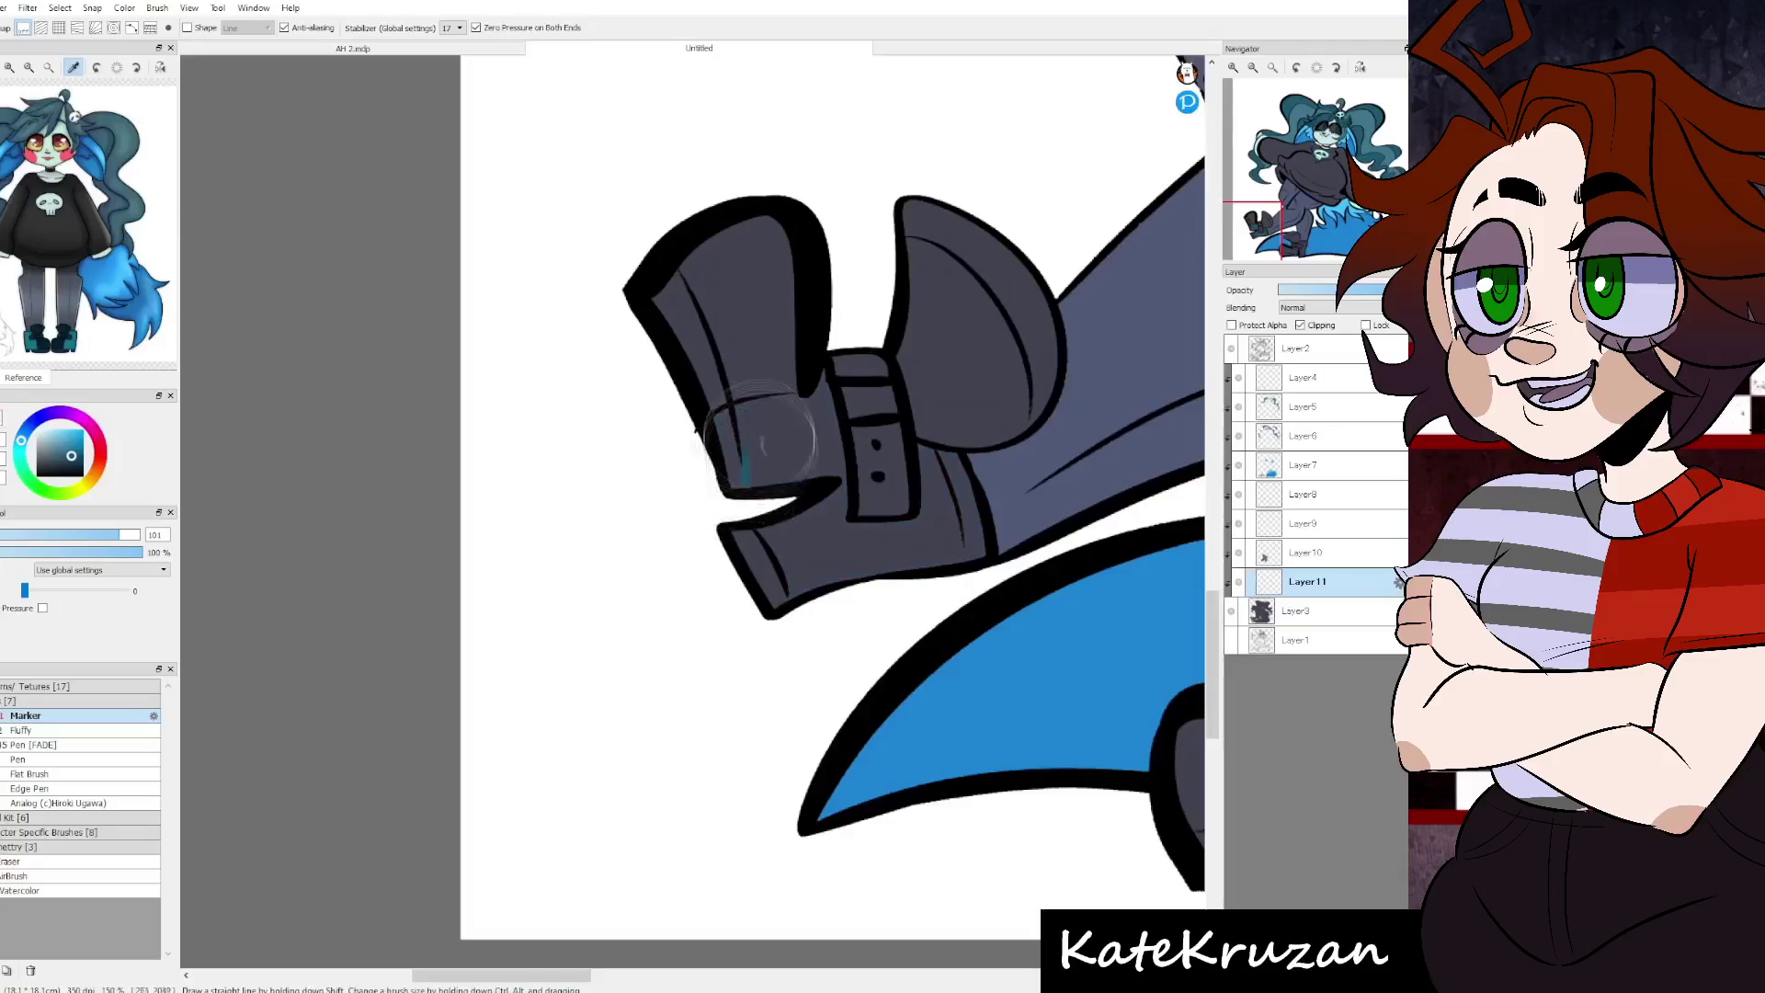
click(827, 443)
scroll(828, 443, down, 5)
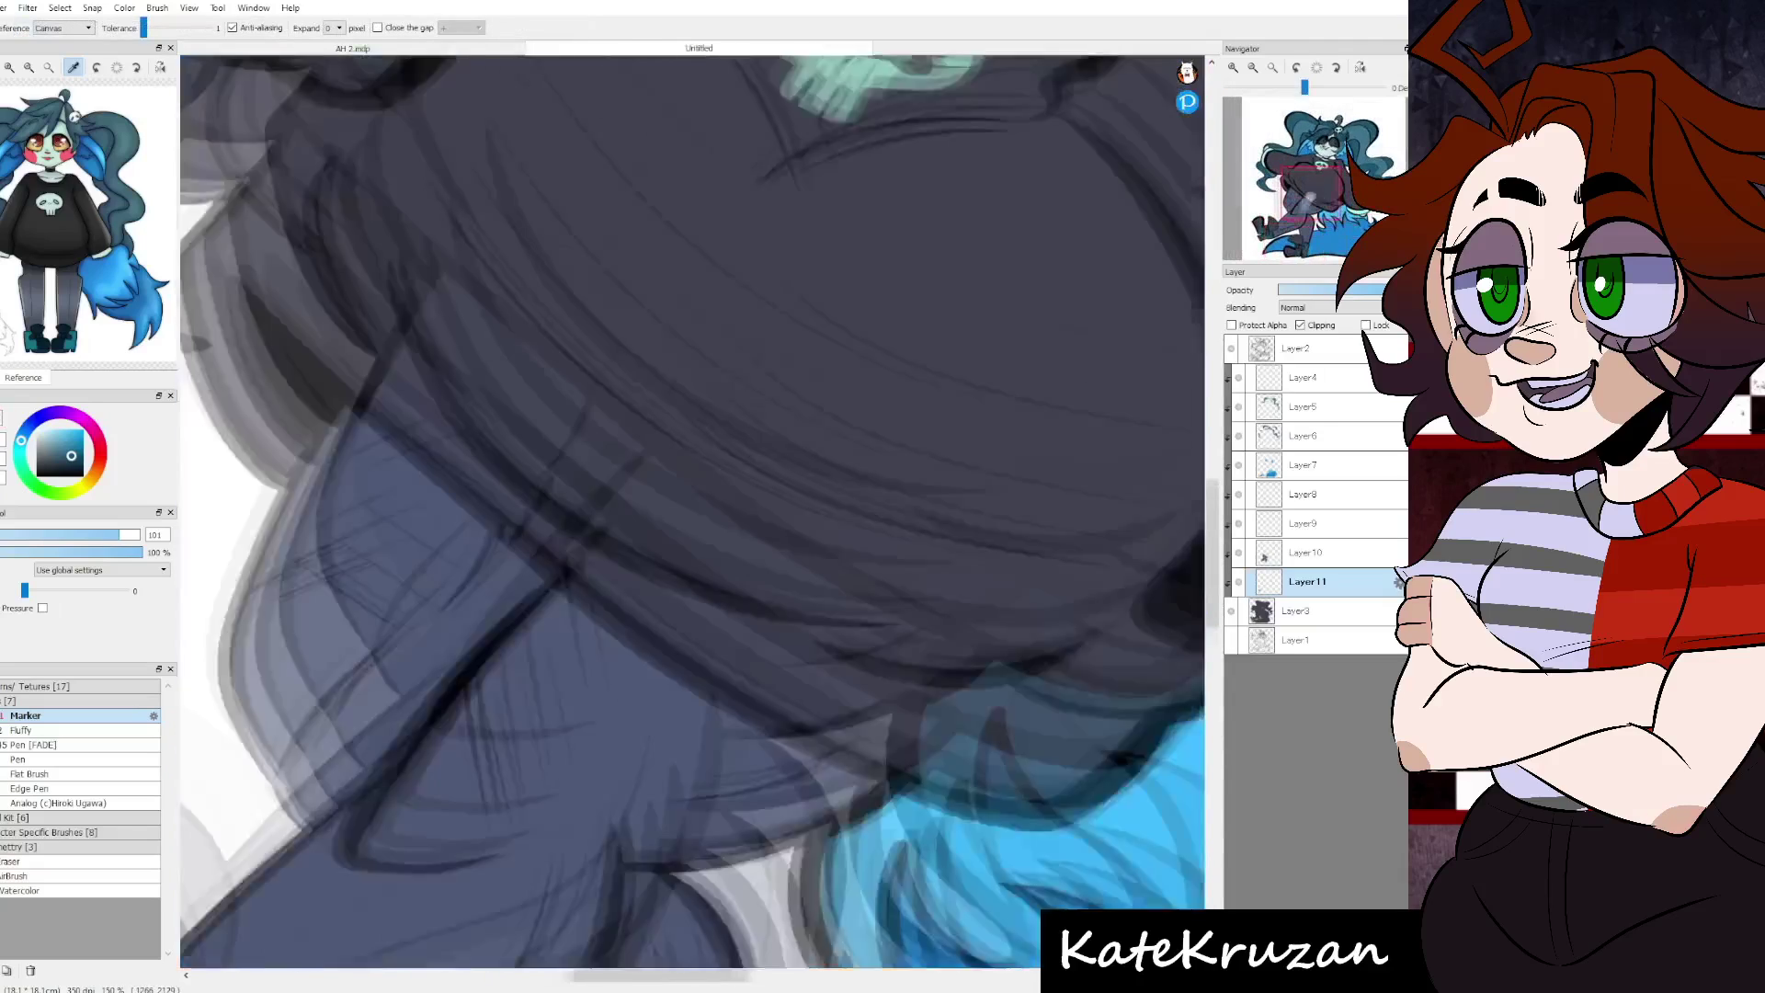
scroll(692, 515, down, 5)
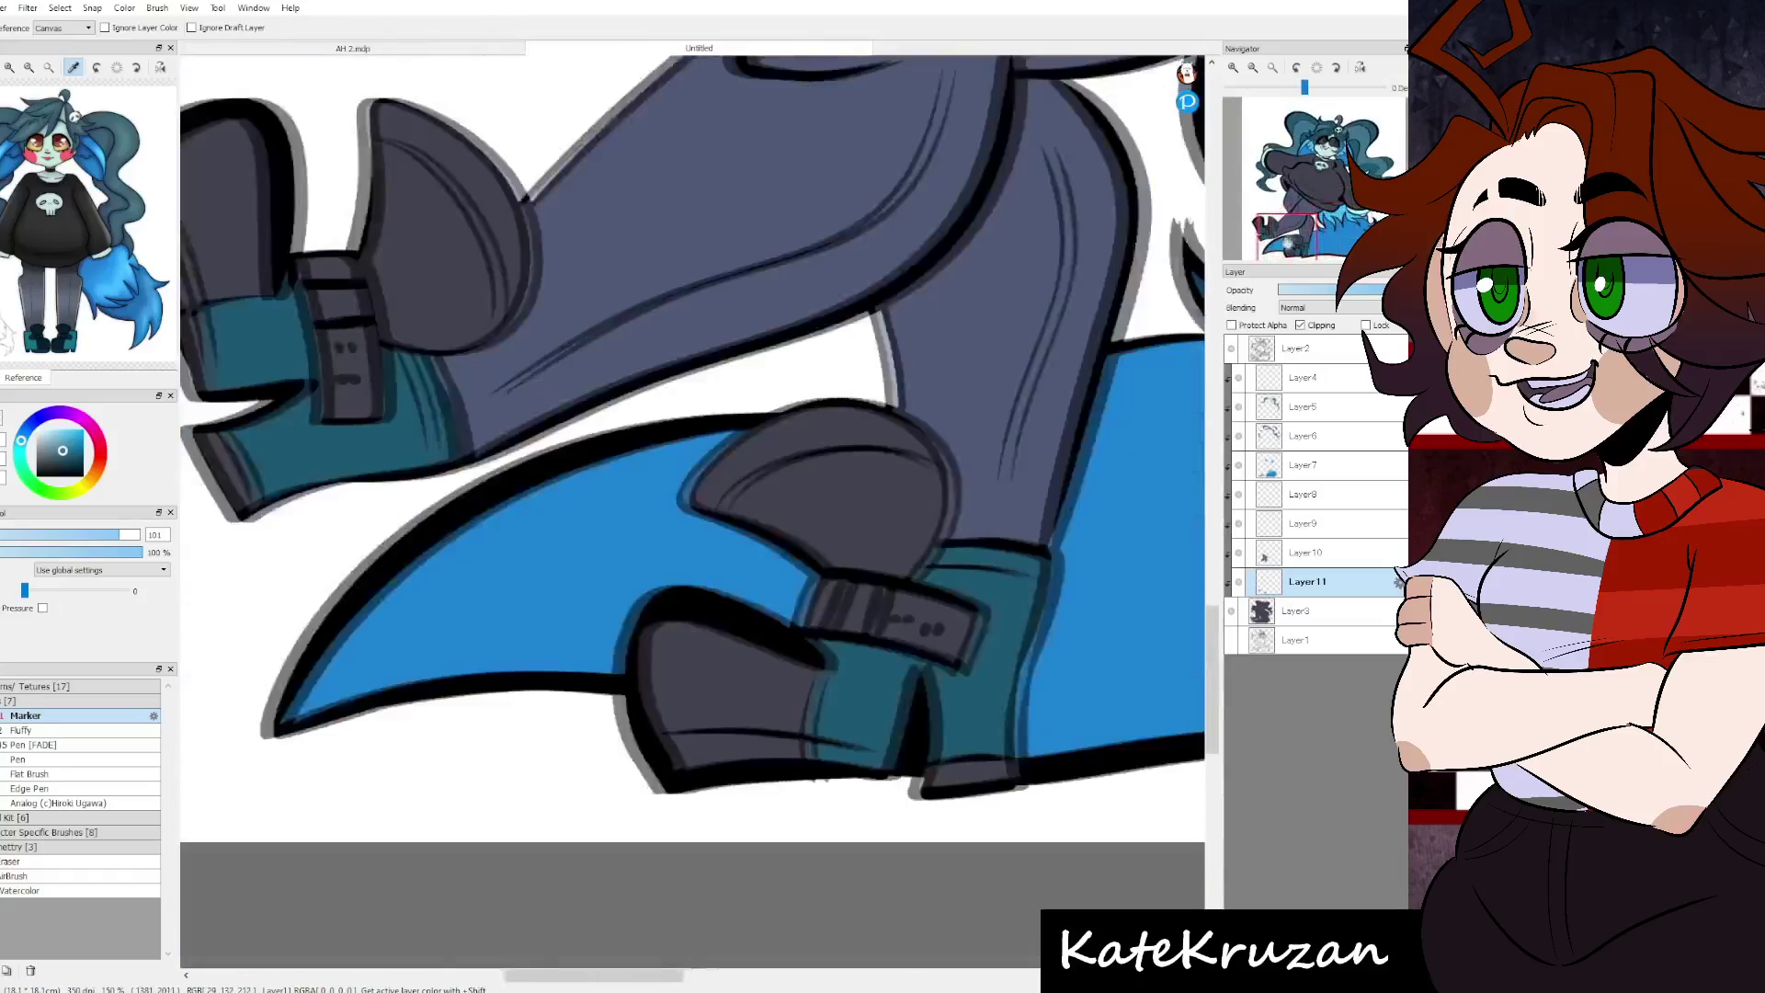
- Fill the rounded flaps at the back of both boots with a lighter muted teal
scroll(692, 515, down, 3)
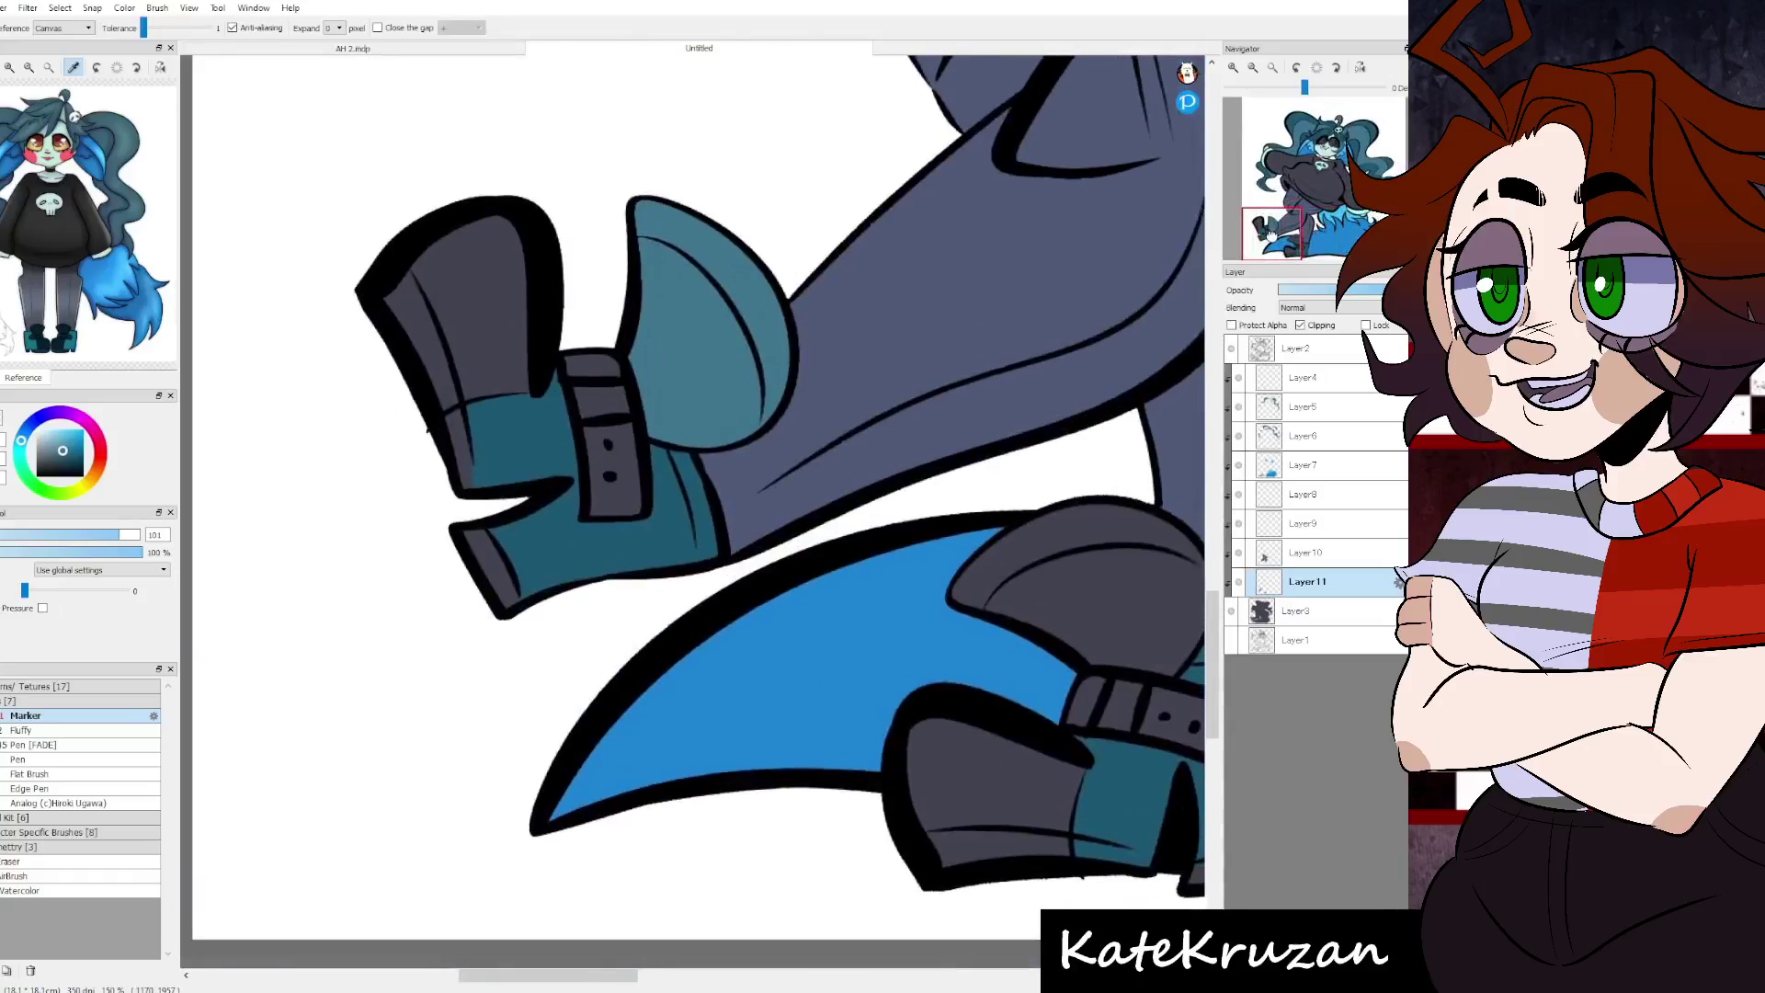
scroll(699, 515, down, 5)
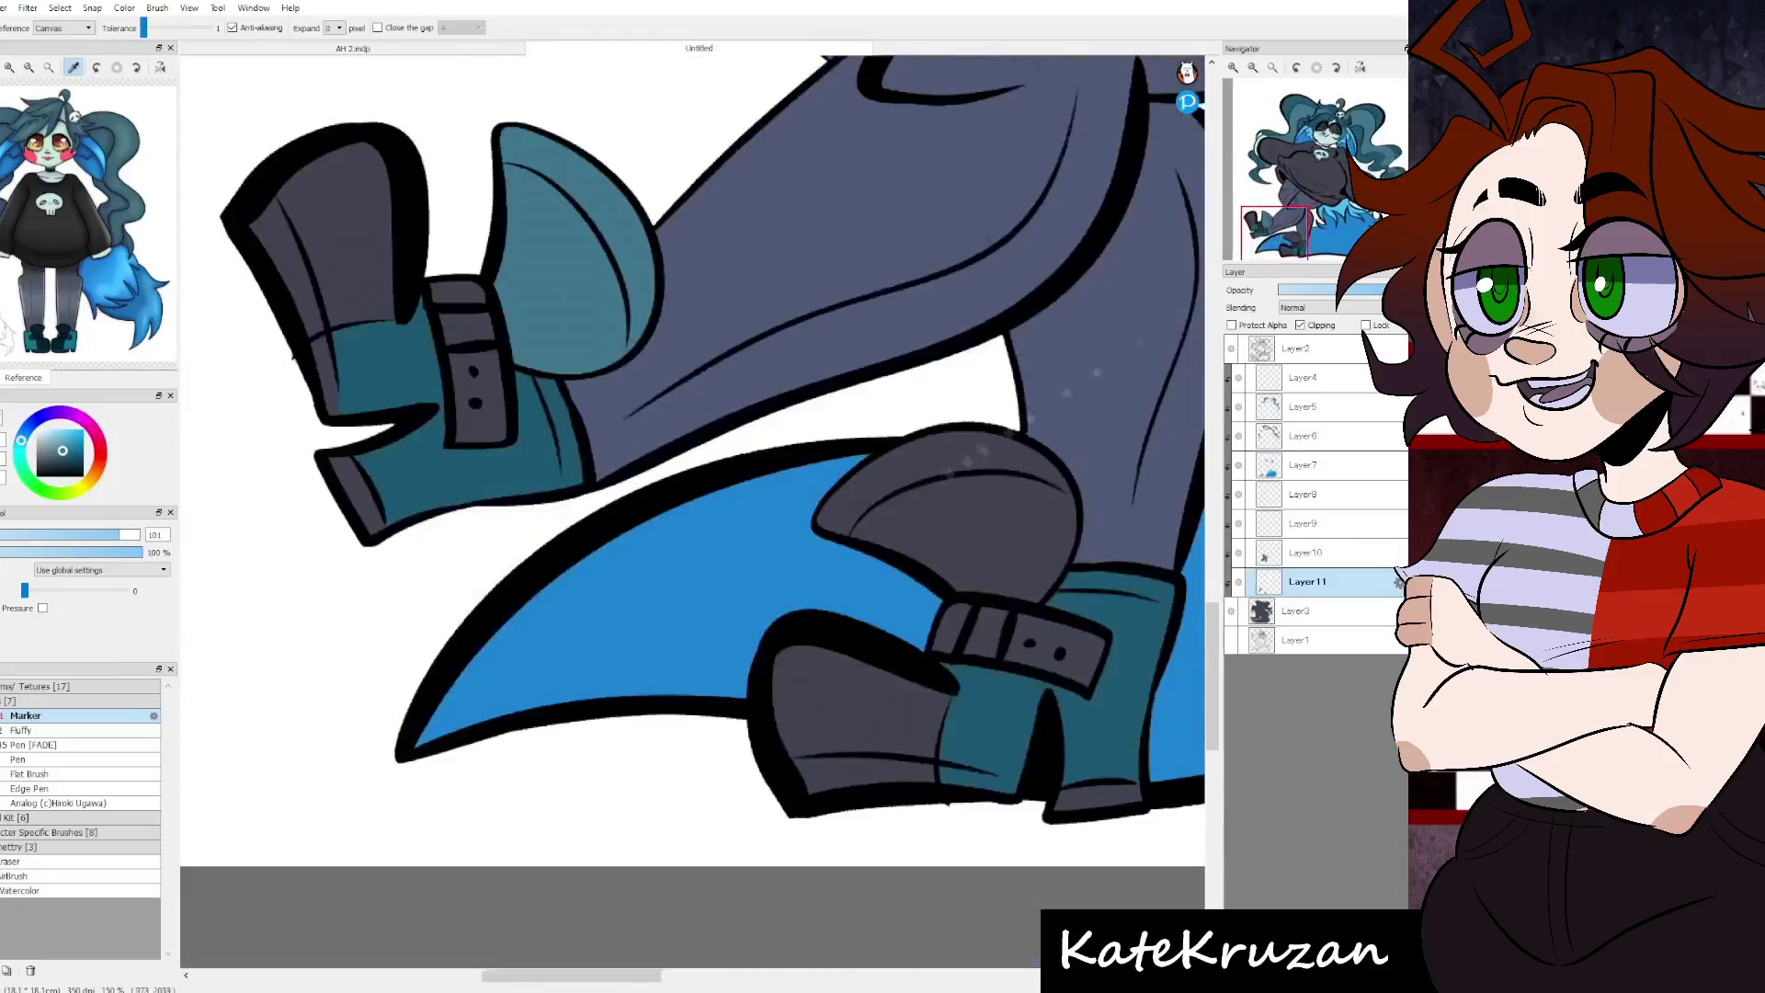
click(947, 514)
- Fill the small strap sections and the sole edges of both boots bright sky blue
scroll(699, 515, down, 3)
click(542, 317)
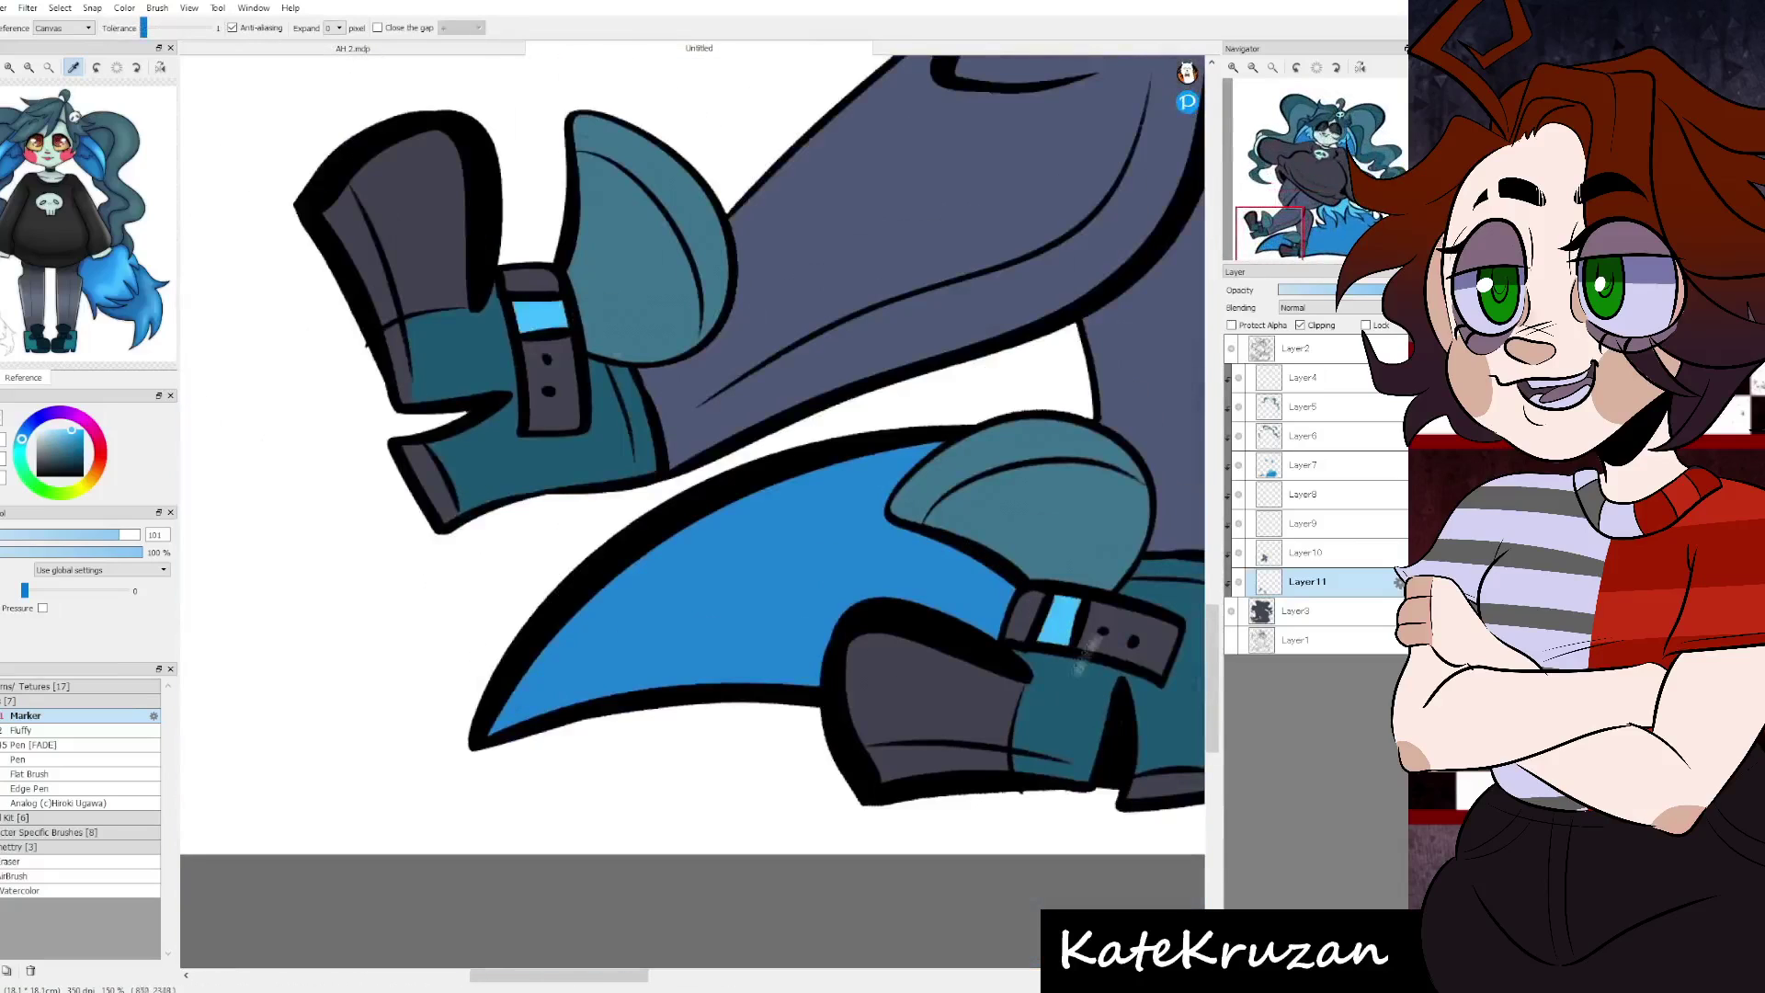
click(386, 350)
scroll(699, 515, down, 3)
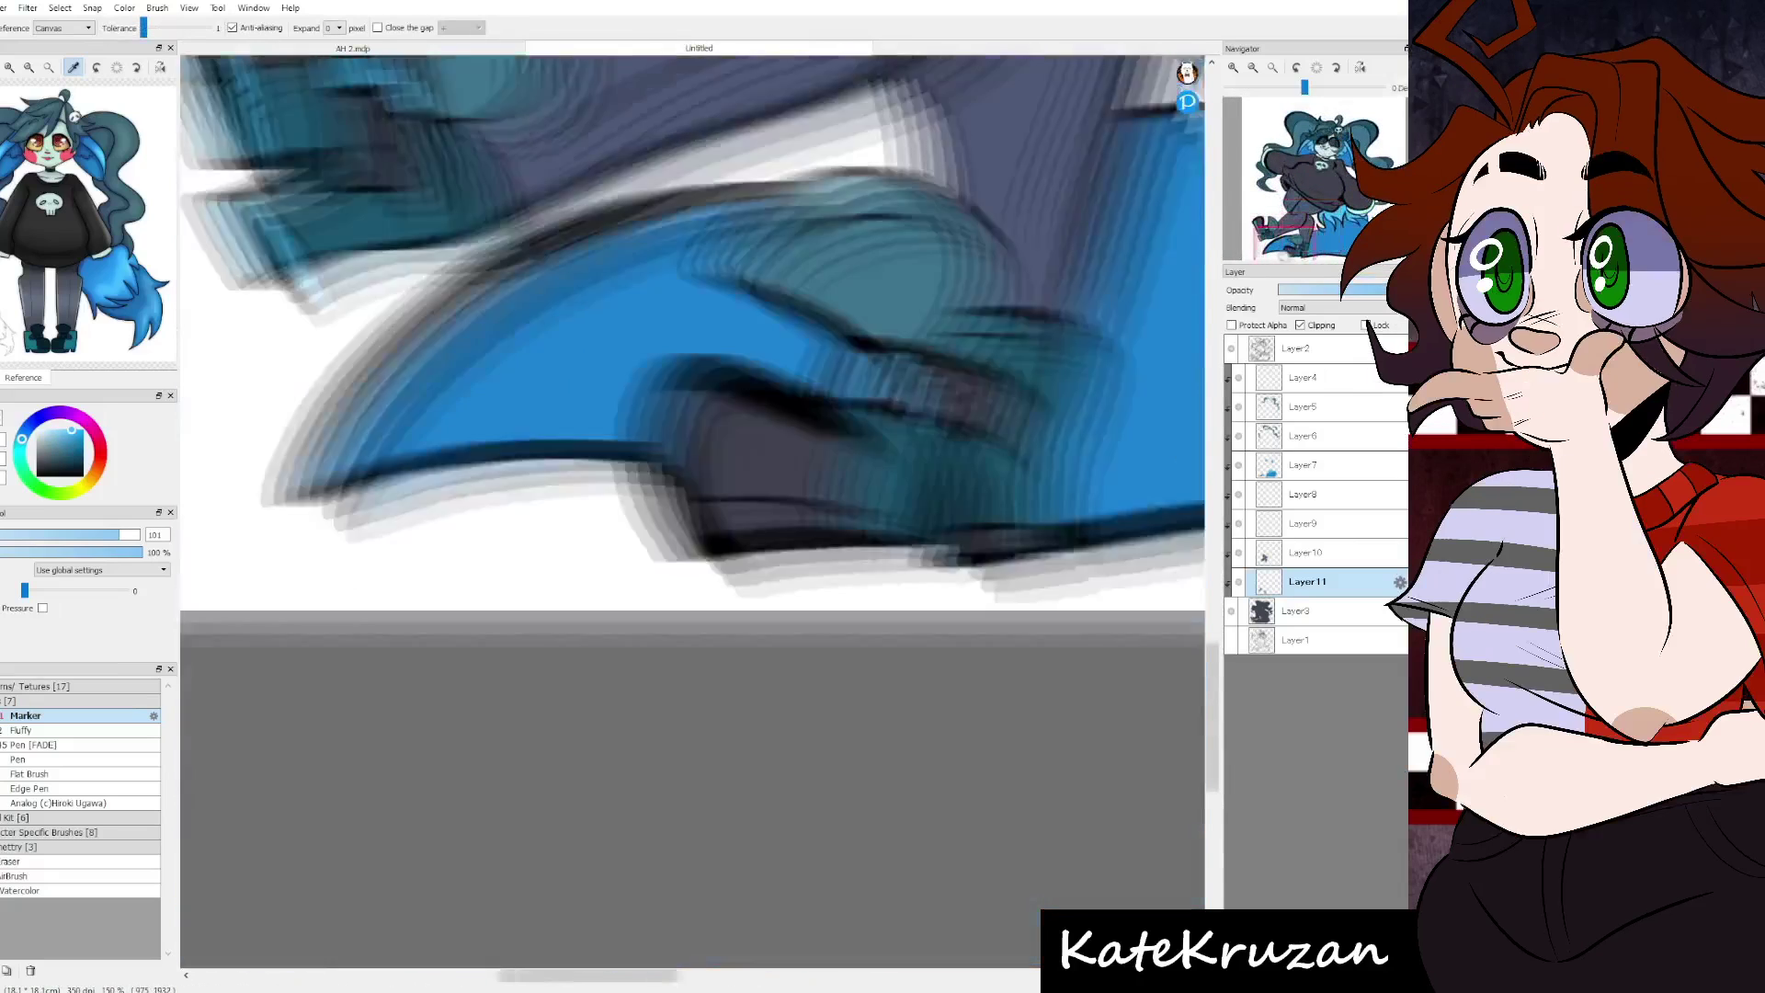
scroll(949, 579, down, 3)
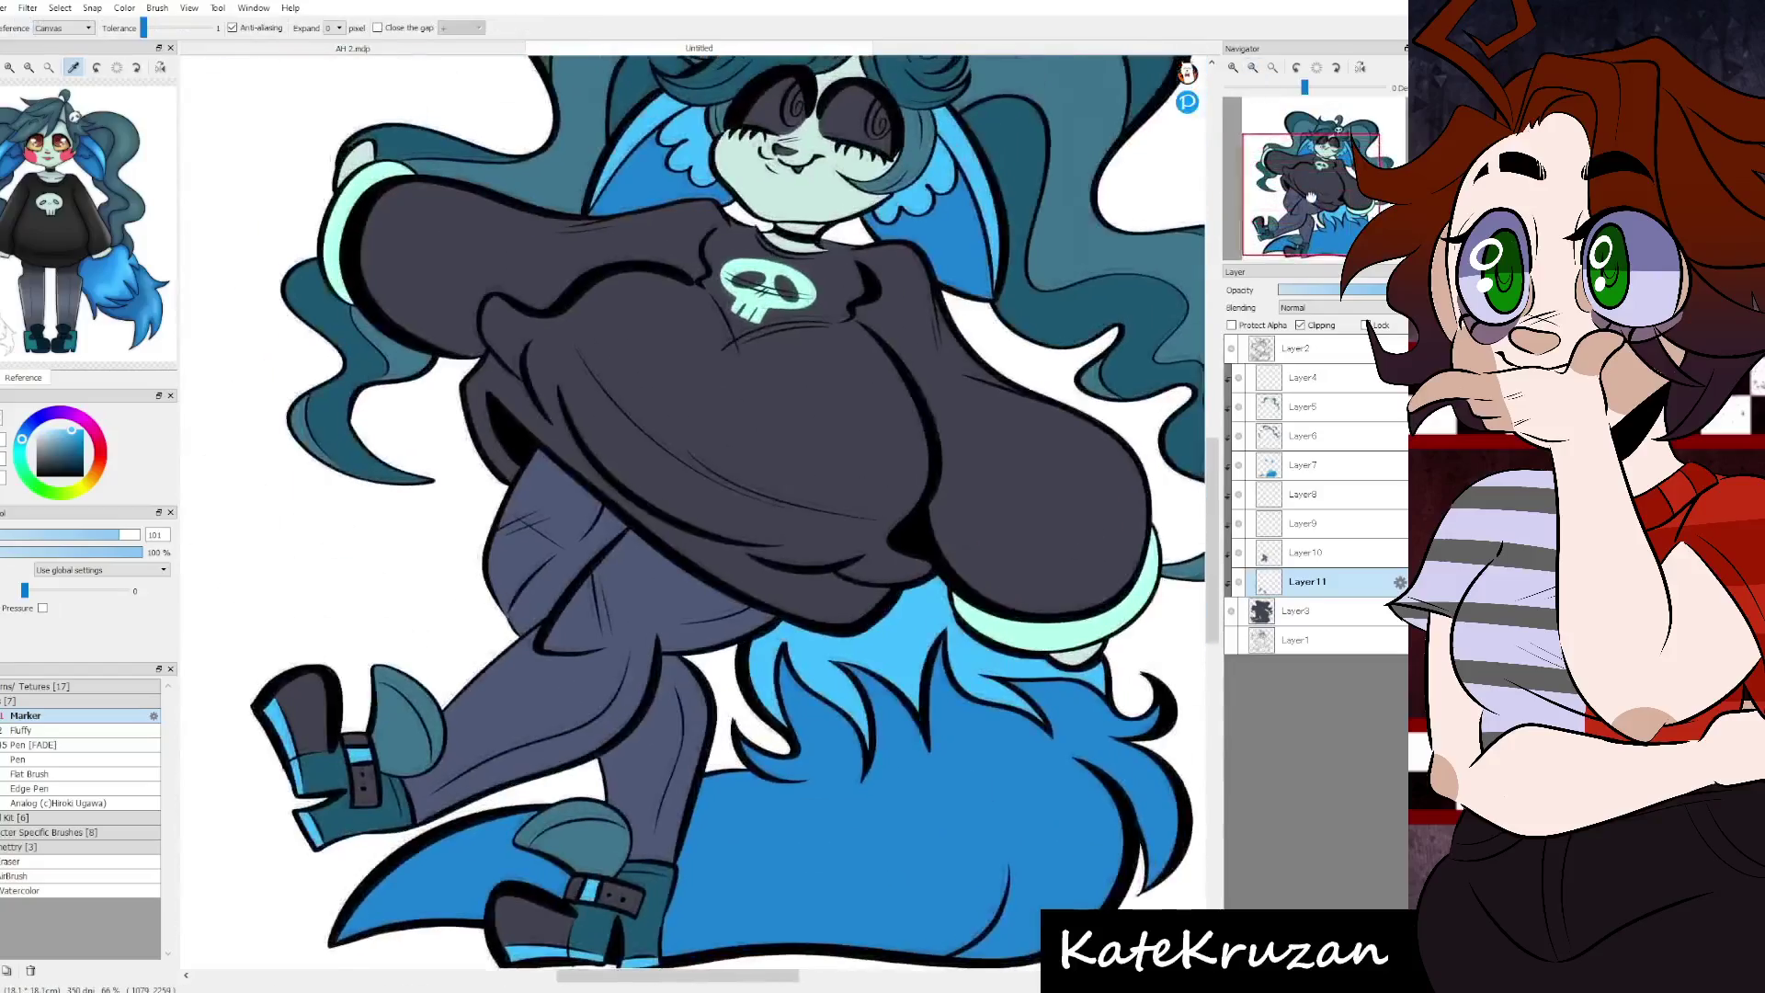
- Paint round pink-red blush on both cheeks and colour the lip and nose the same shade
scroll(699, 514, up, 3)
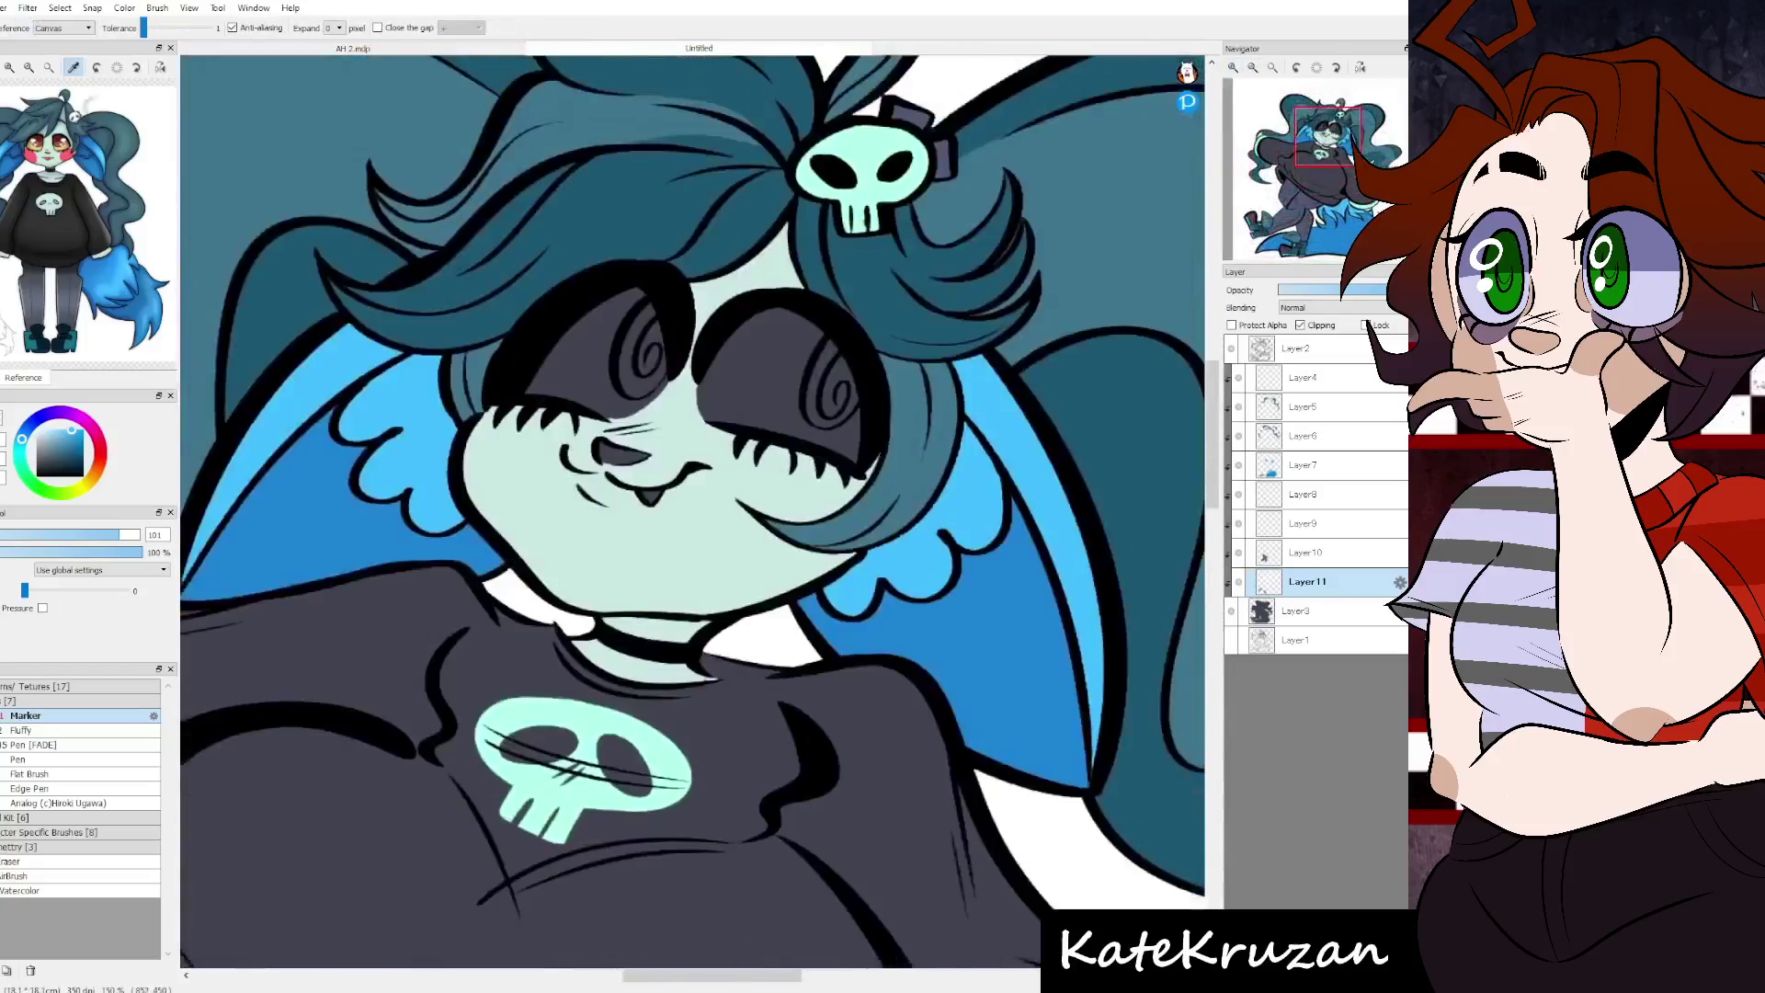
scroll(89, 223, up, 3)
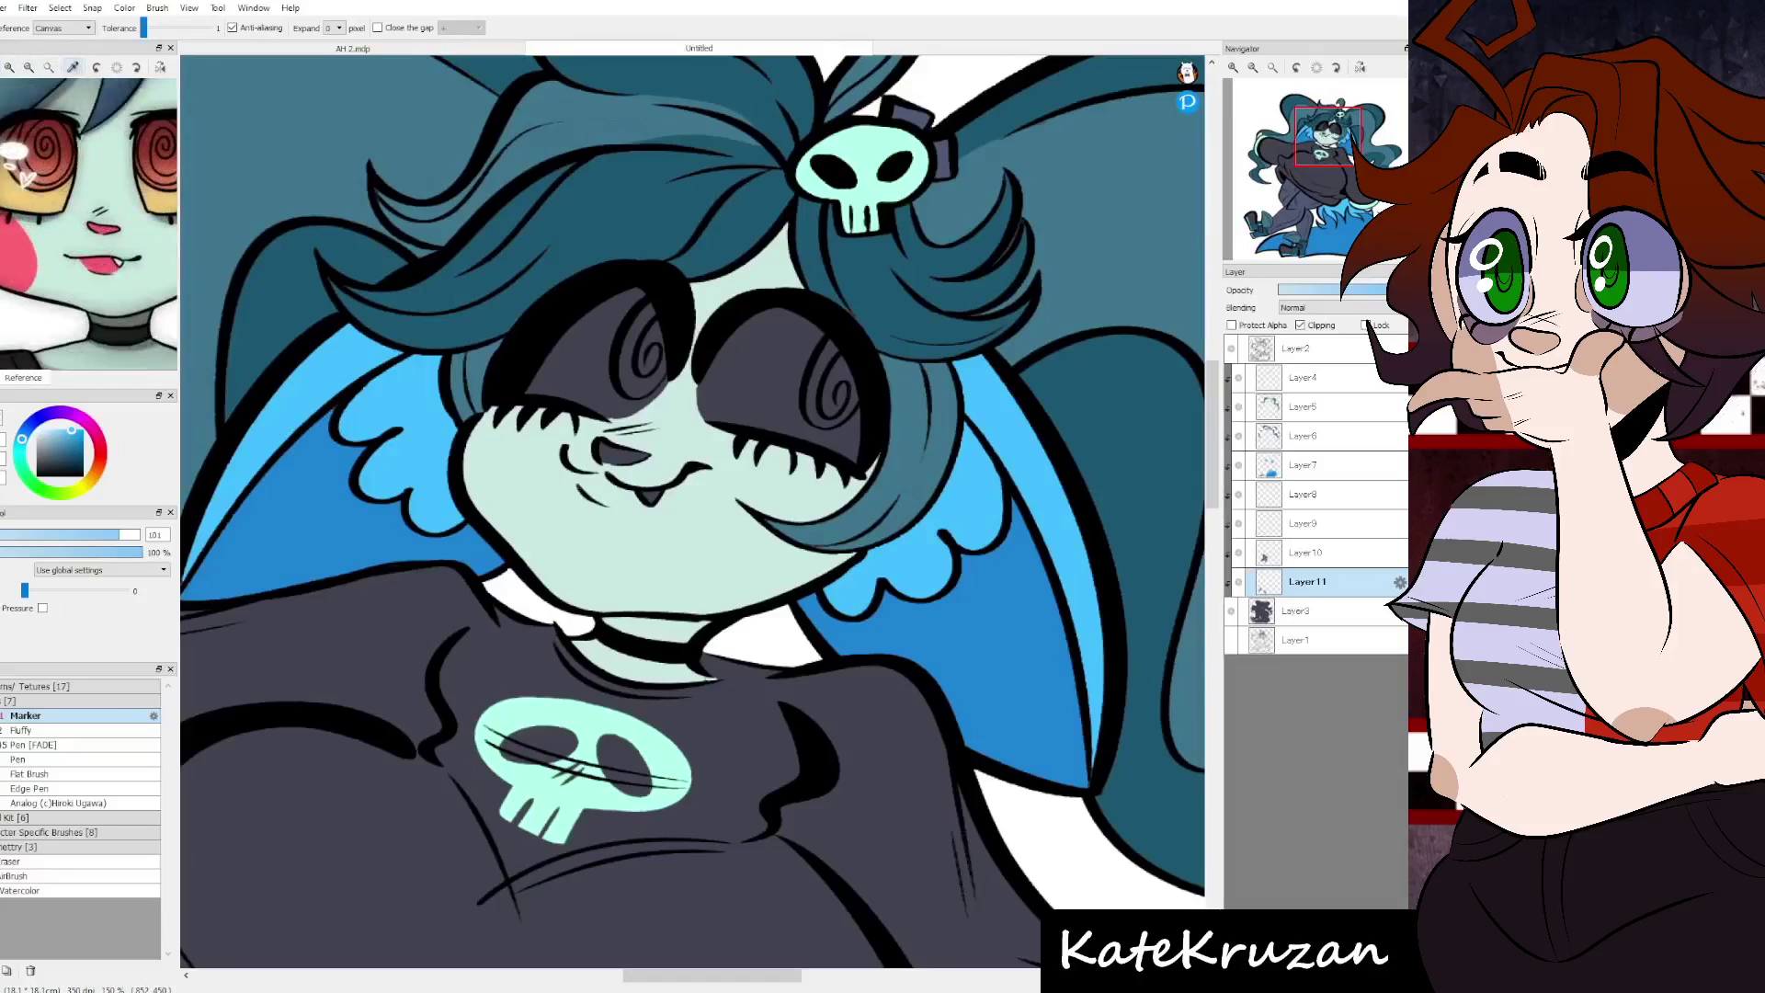
ctrl+click(596, 463)
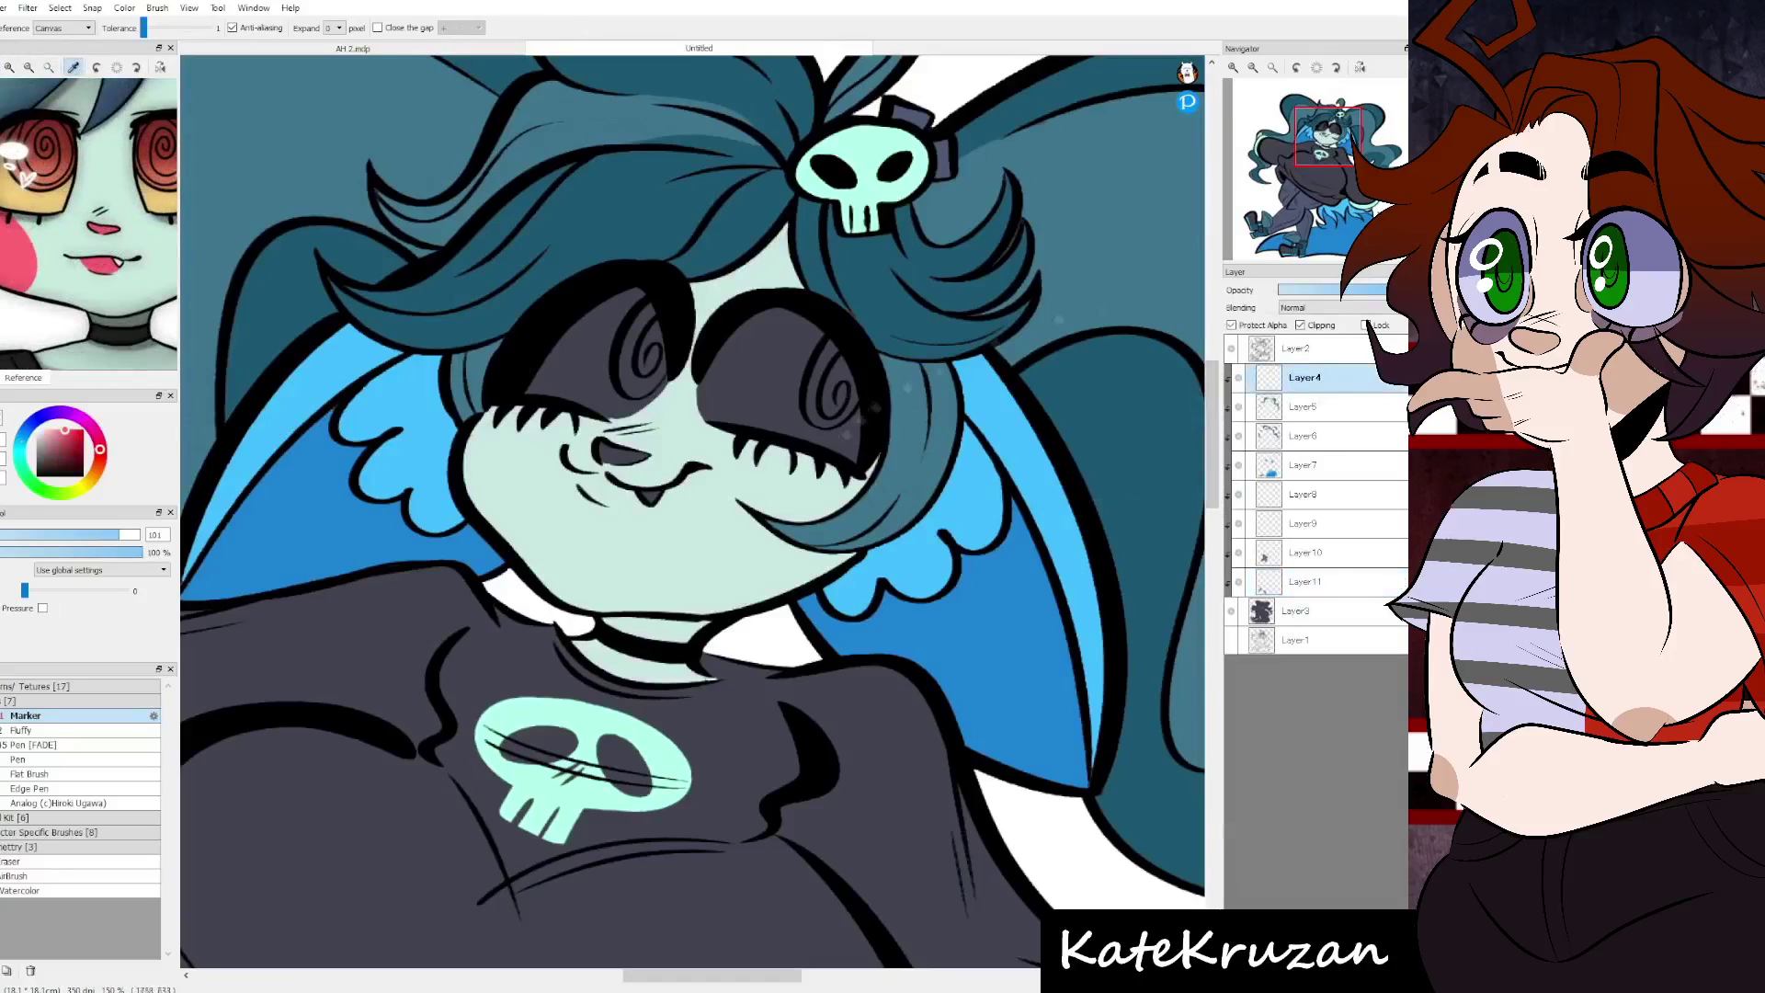
key(b)
drag(768, 510, 805, 519)
mouse_move(528, 408)
mouse_down()
mouse_move(574, 452)
mouse_move(544, 441)
mouse_move(581, 458)
mouse_move(517, 394)
mouse_up()
key(ctrl+z)
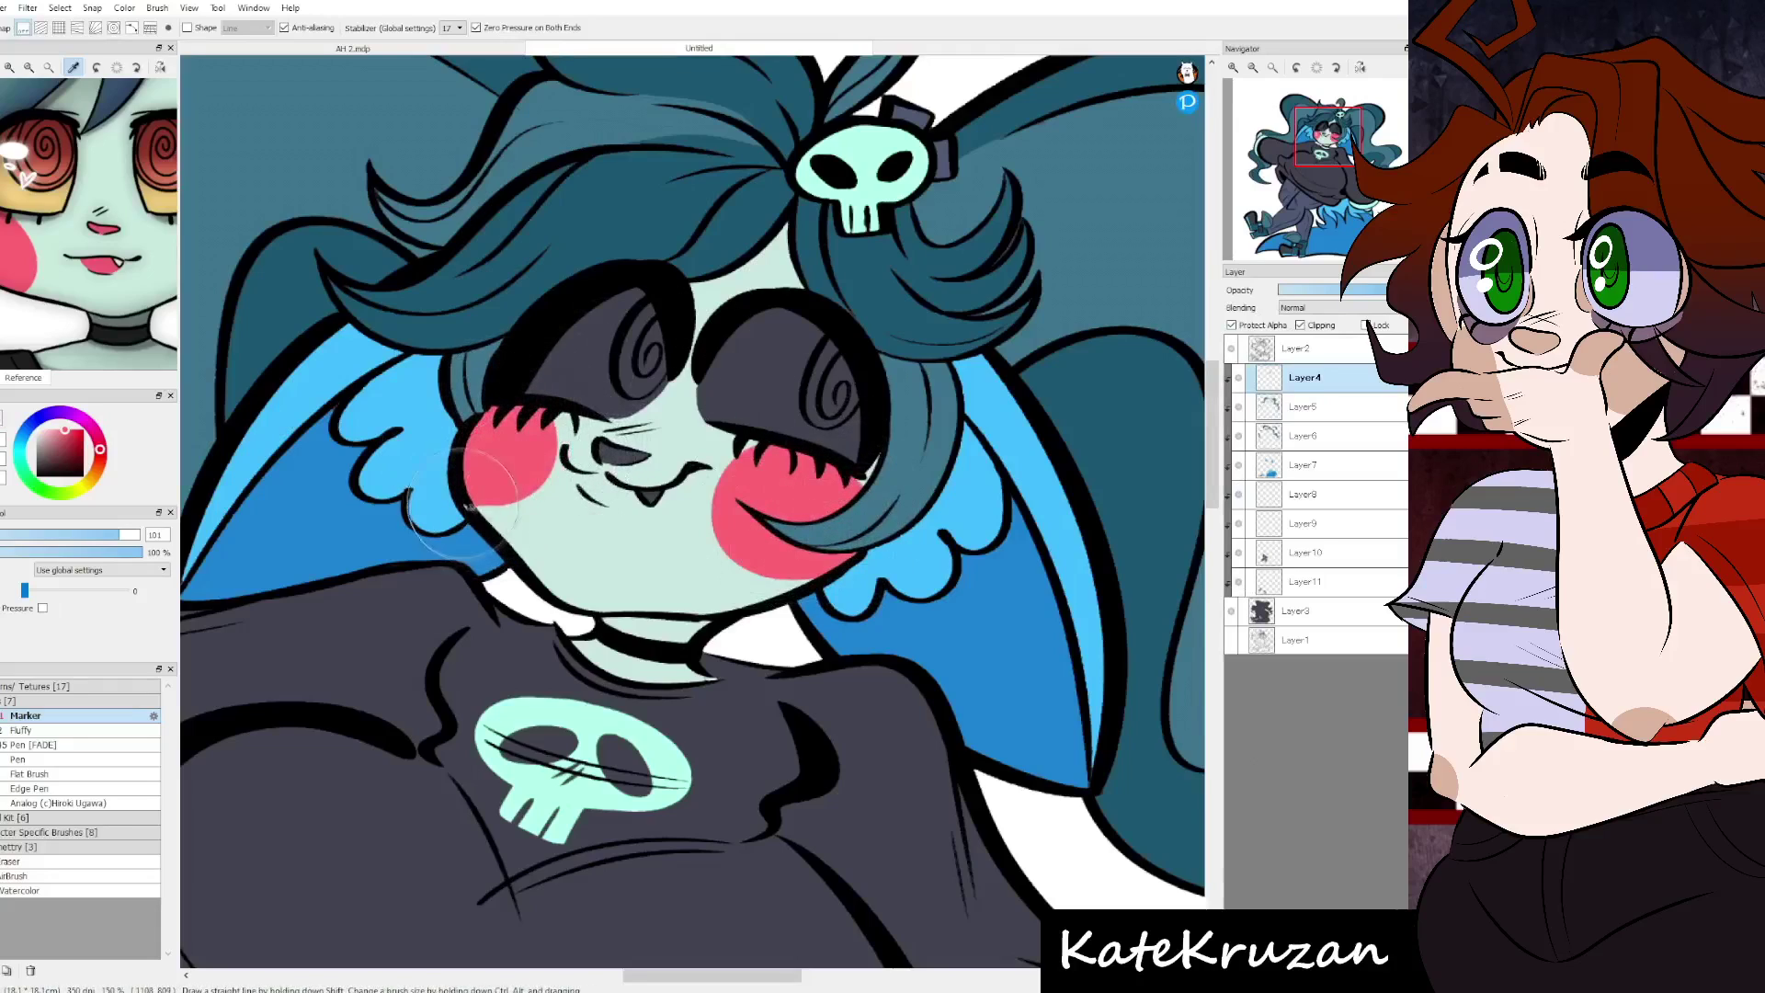
drag(759, 419, 778, 464)
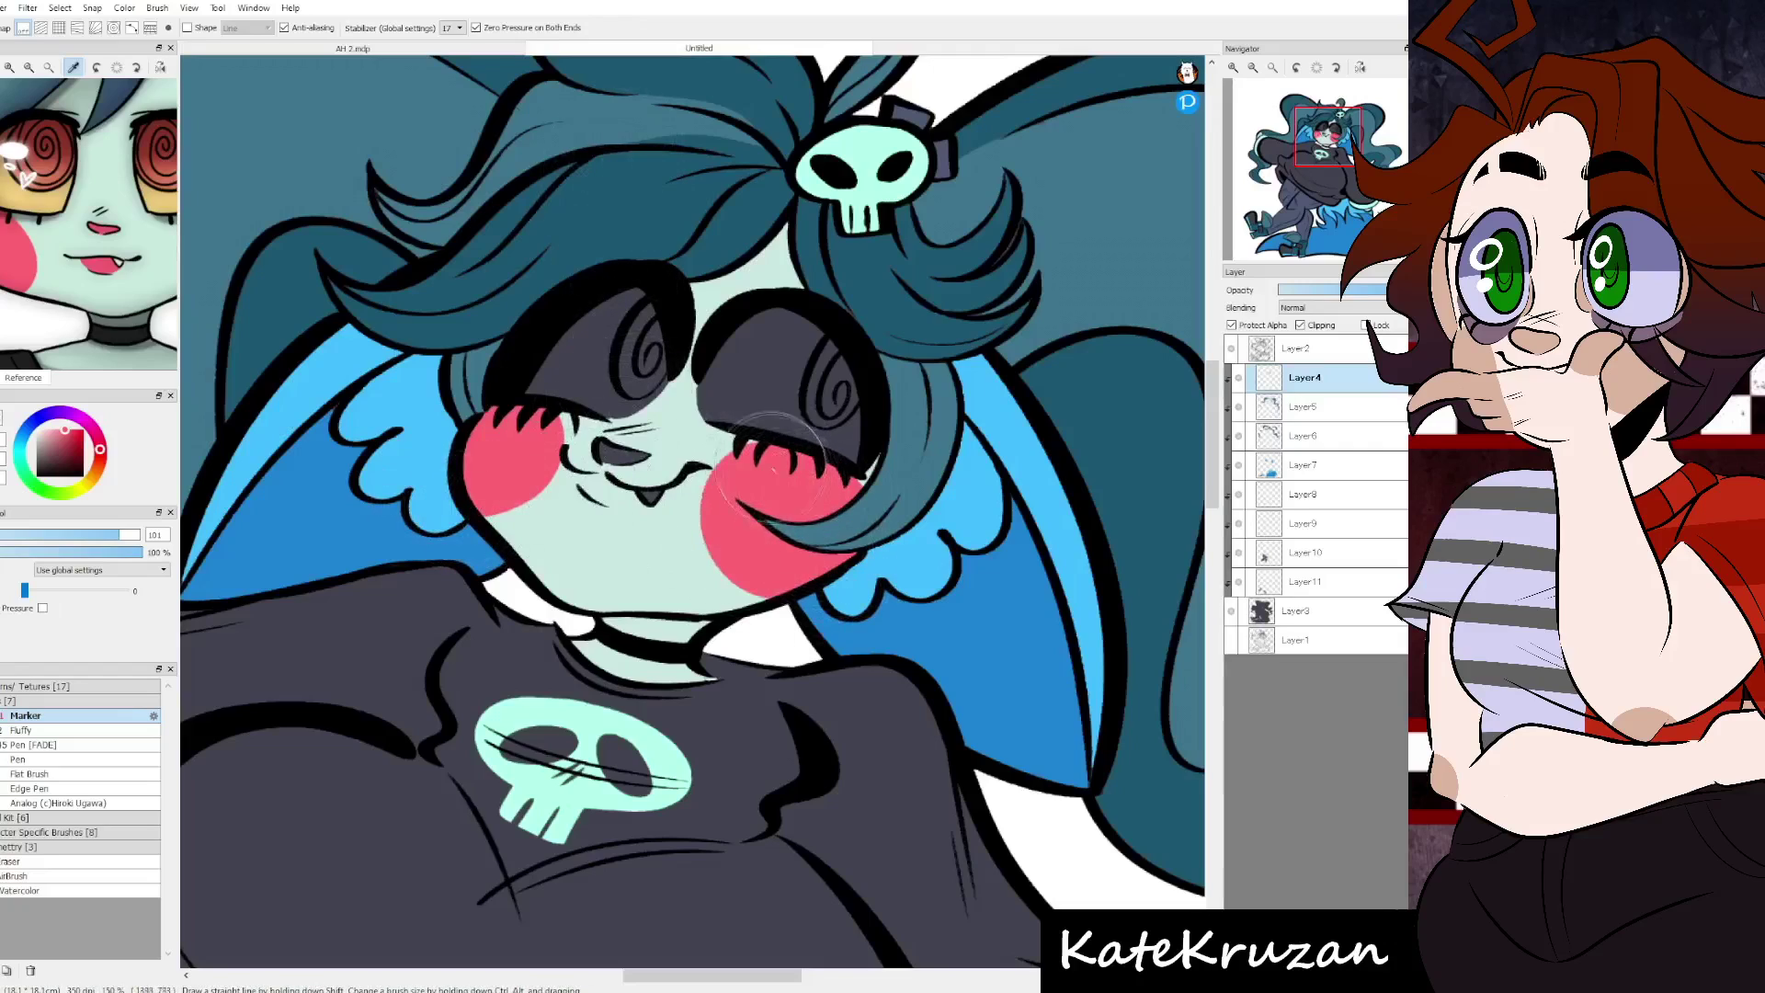
drag(576, 476, 593, 496)
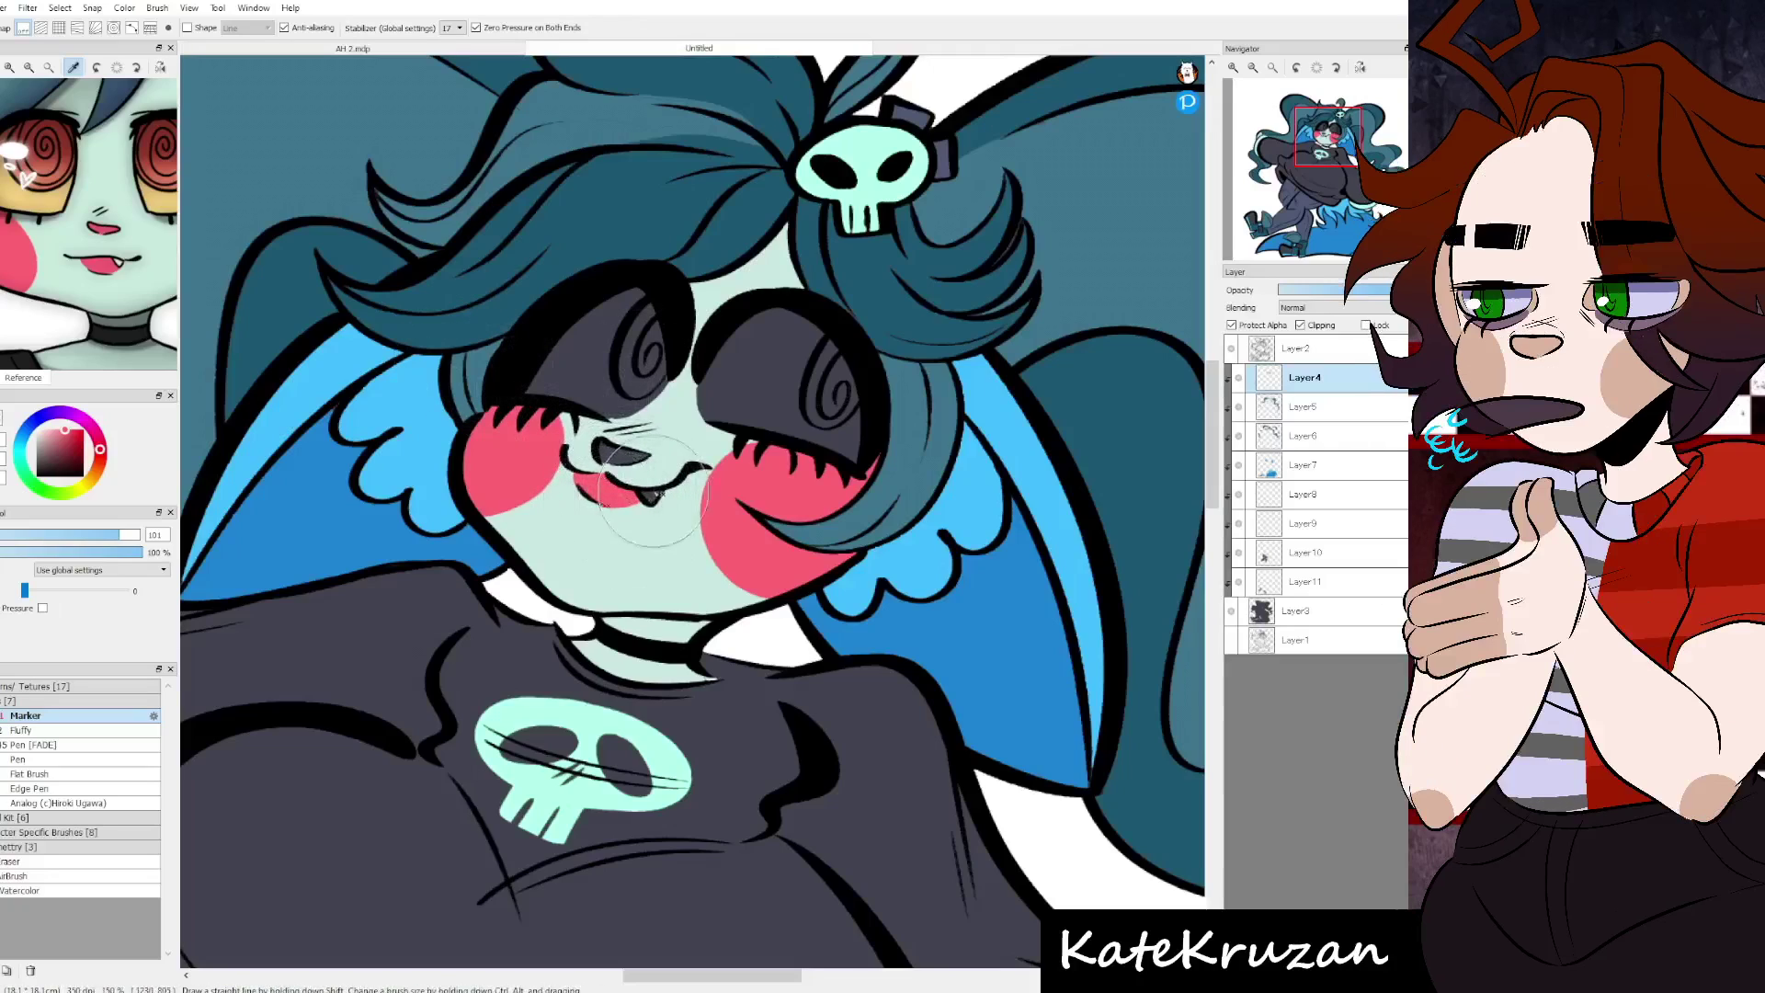
ctrl+click(612, 447)
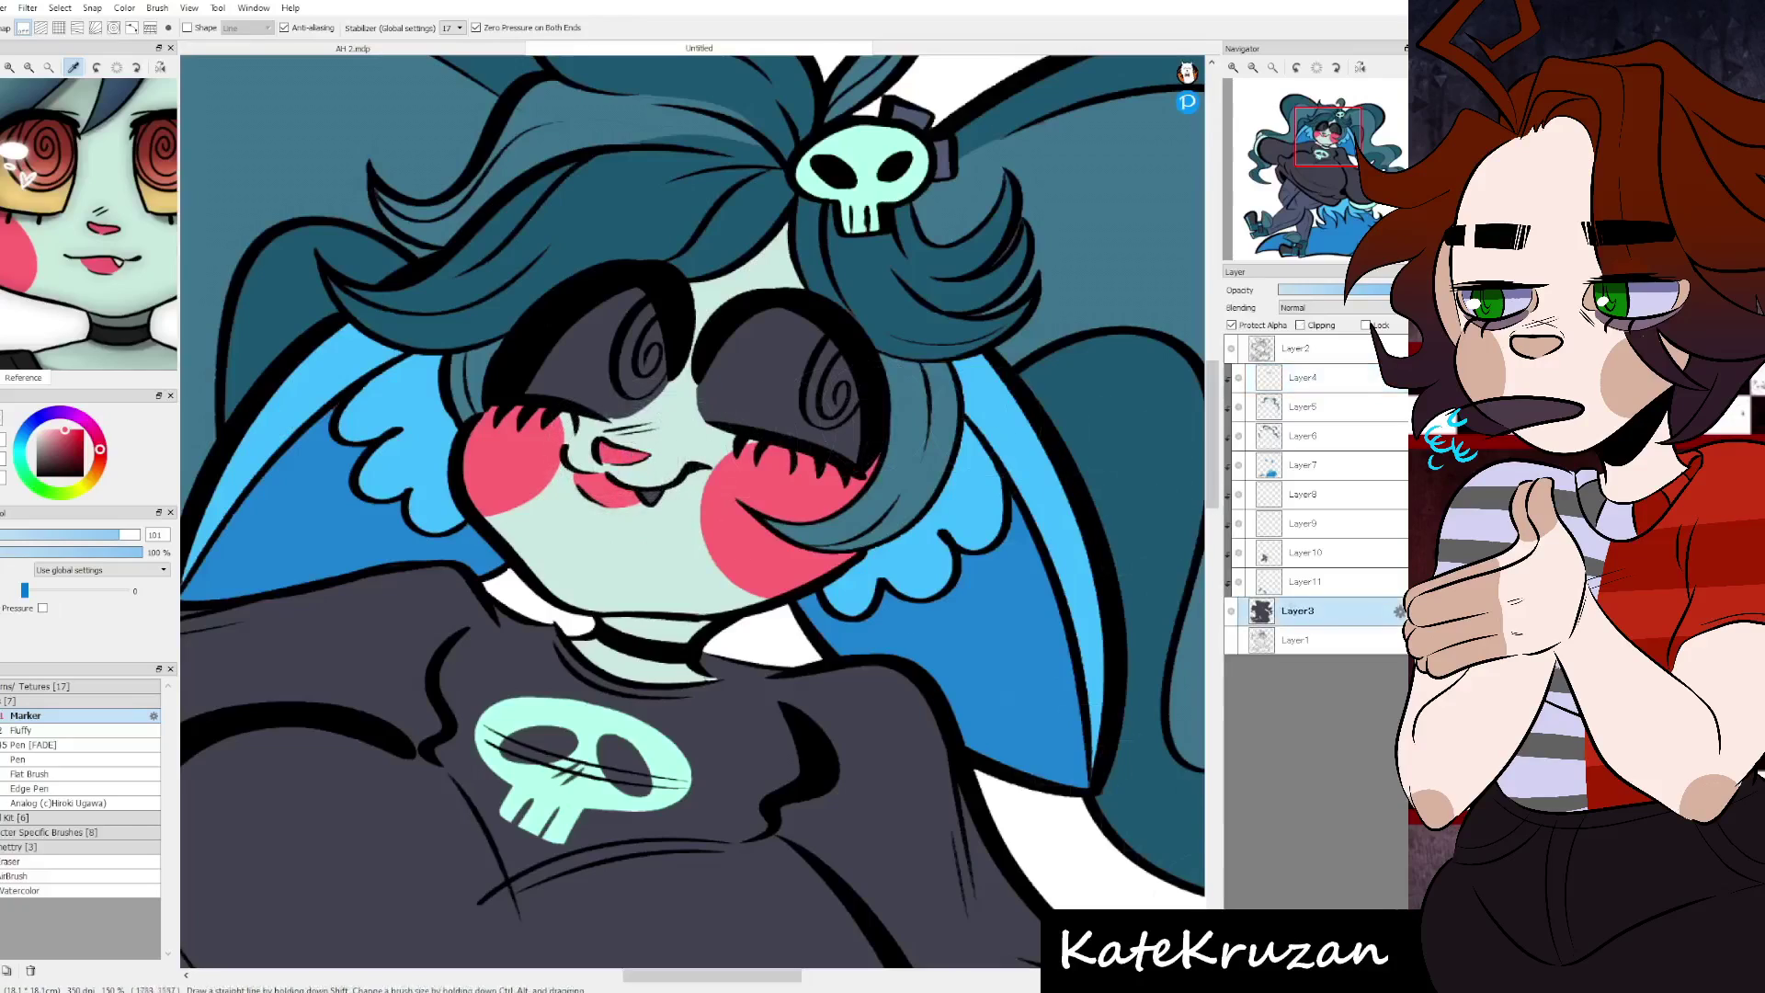
- Fill the eyes orange-yellow and the spiral irises red on a new clipped layer, and colour the fang white
key(ctrl+shift+n)
key(g)
click(579, 350)
click(772, 368)
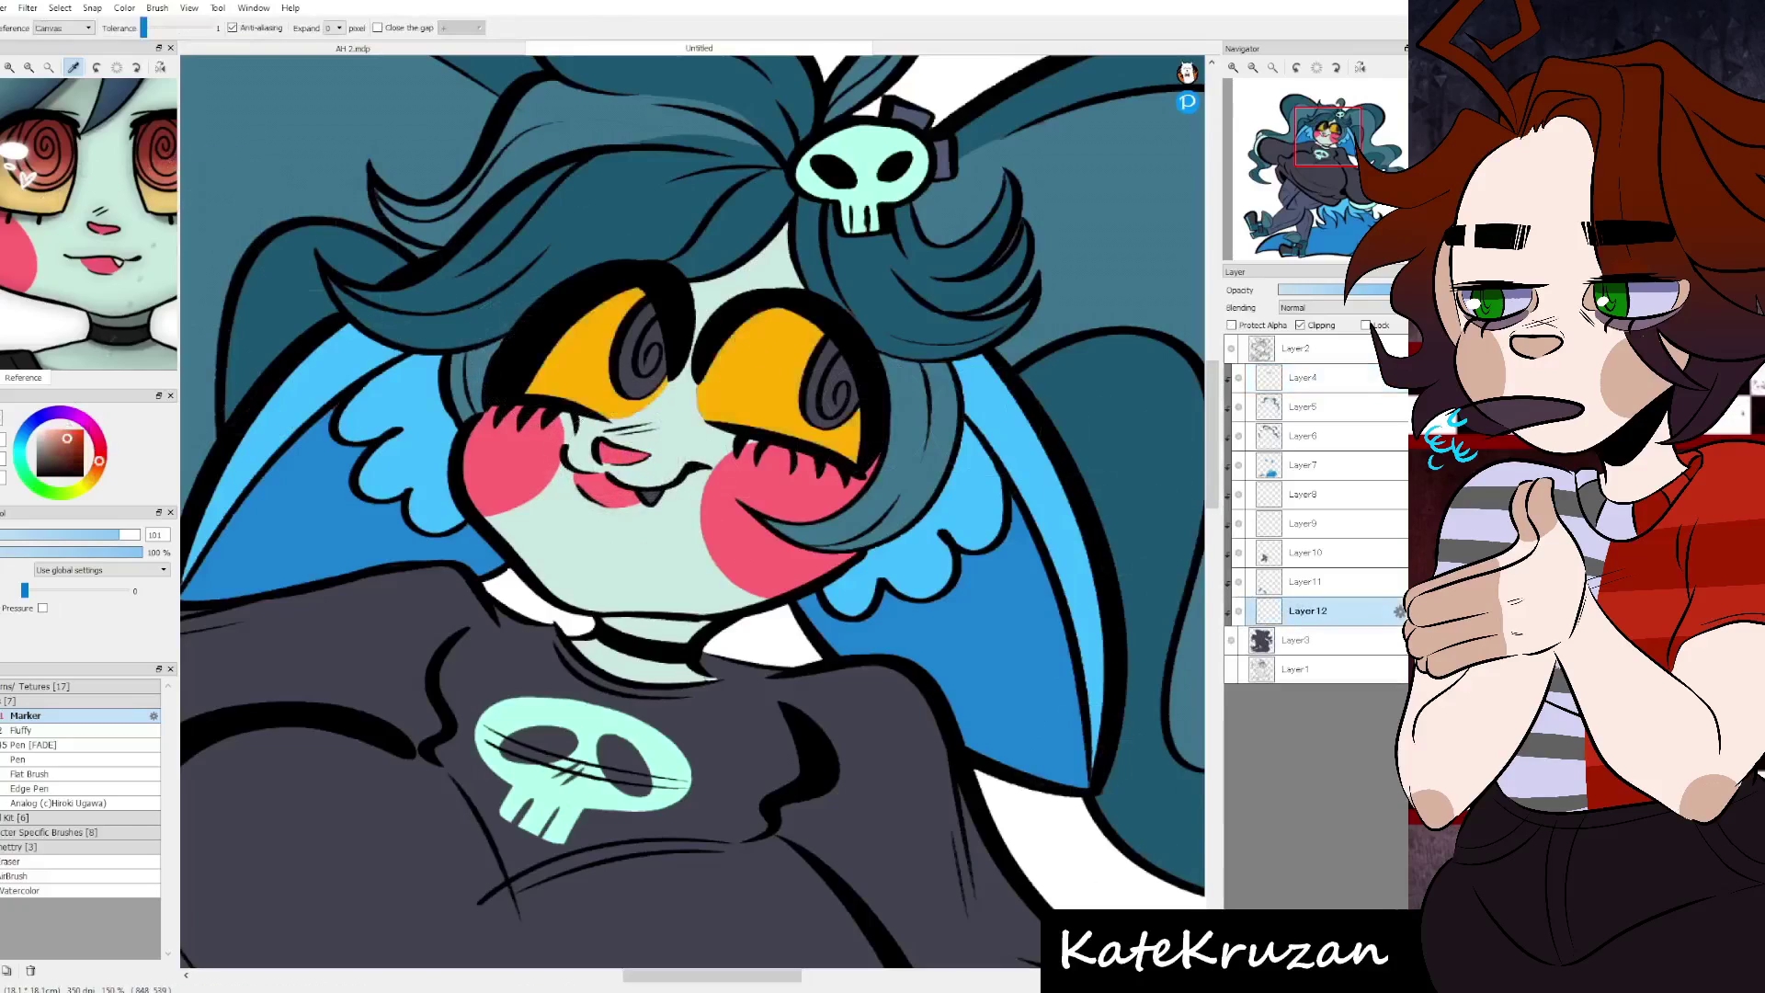
click(833, 397)
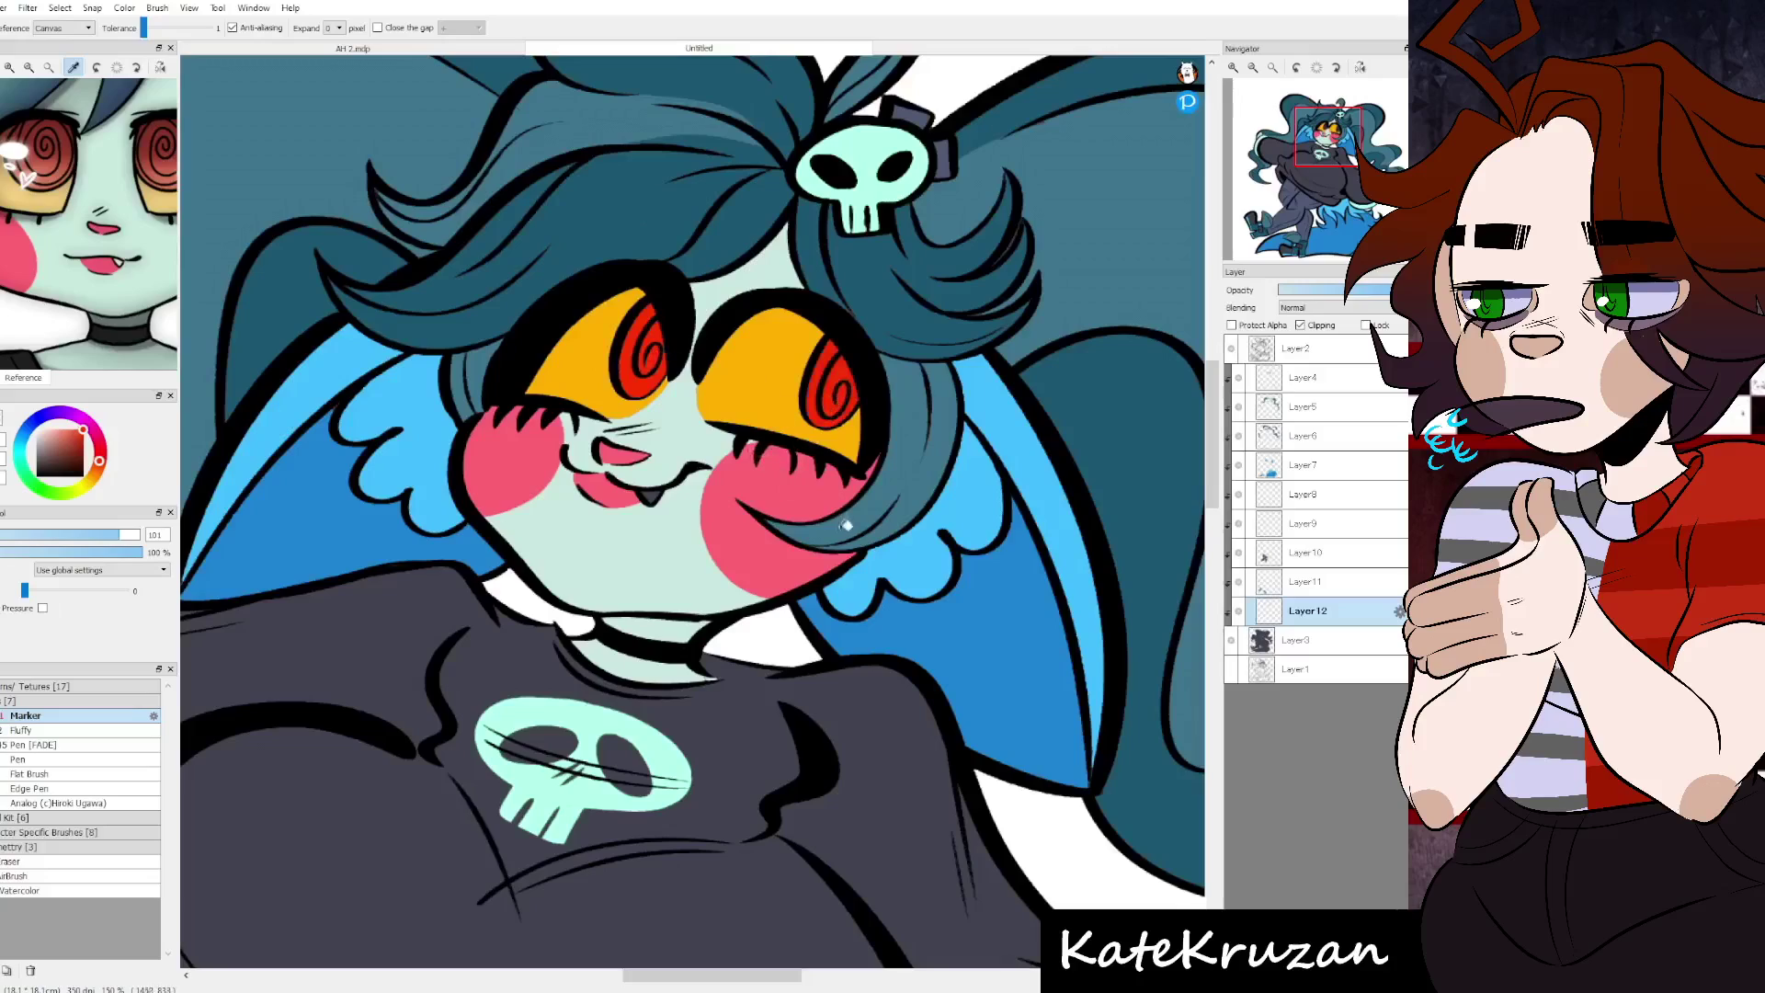
key(b)
alt+click(696, 640)
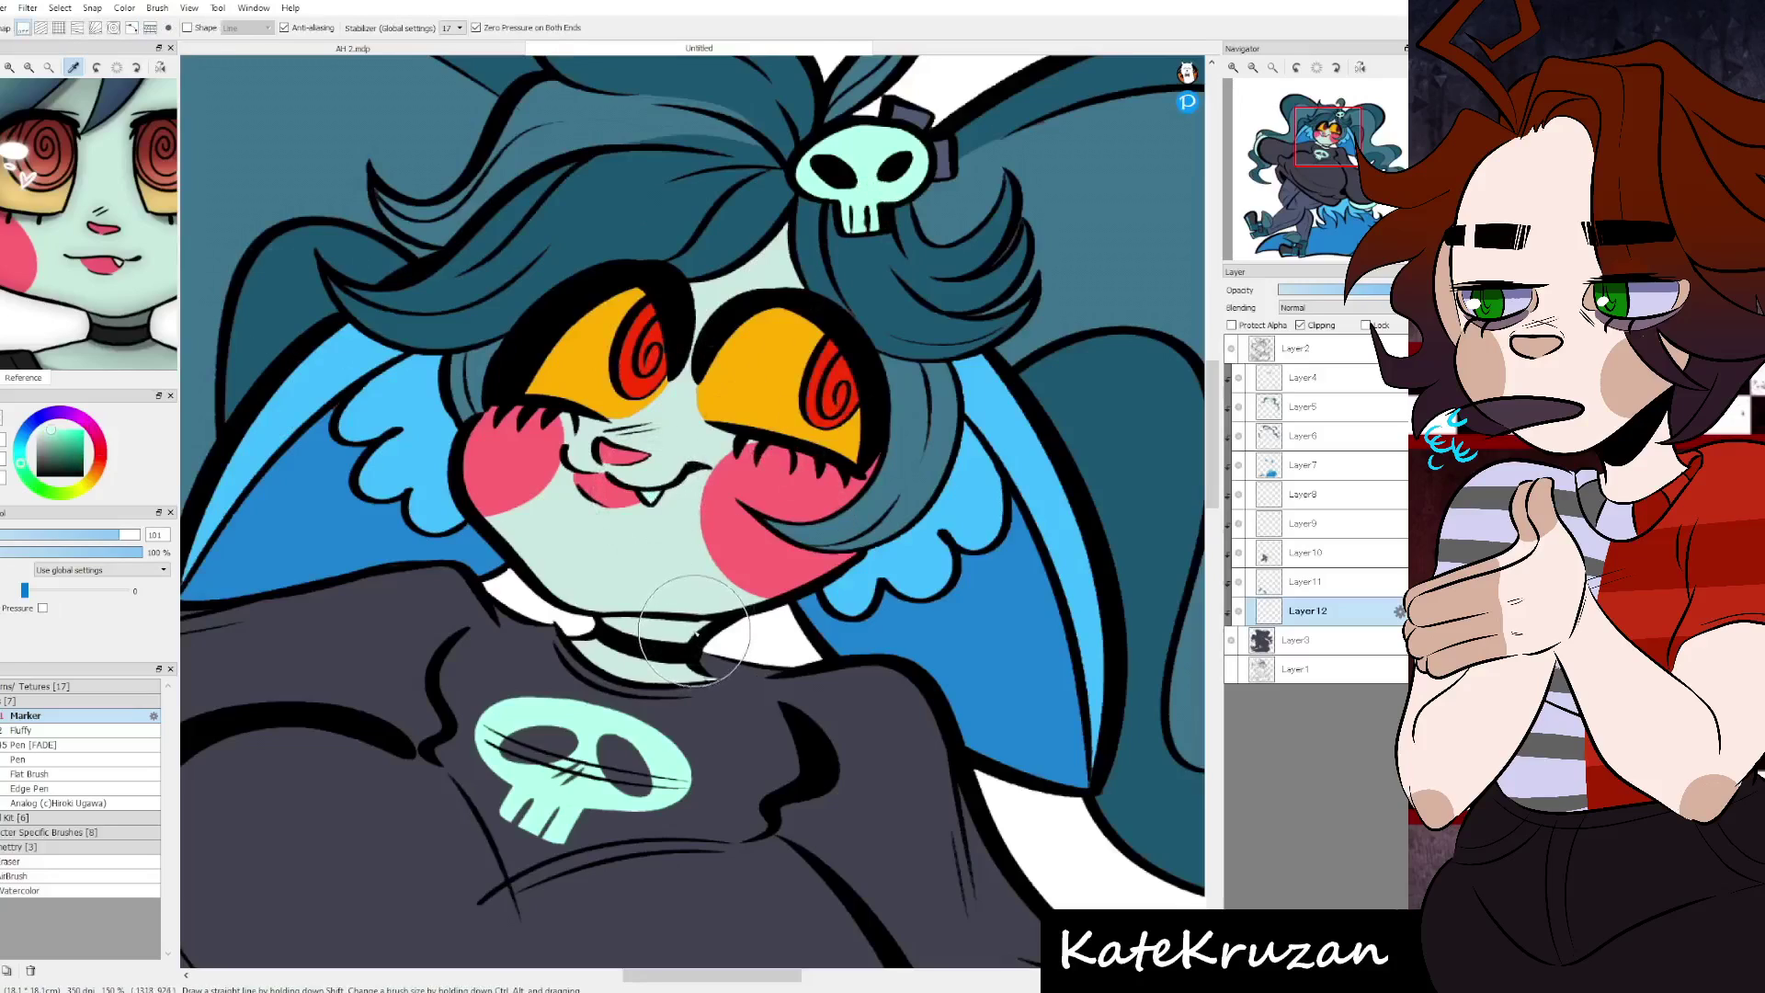
- Paint dark, semi-transparent shadows beneath the lashes of both eyes on a new layer under the line art
key(ctrl+shift+n)
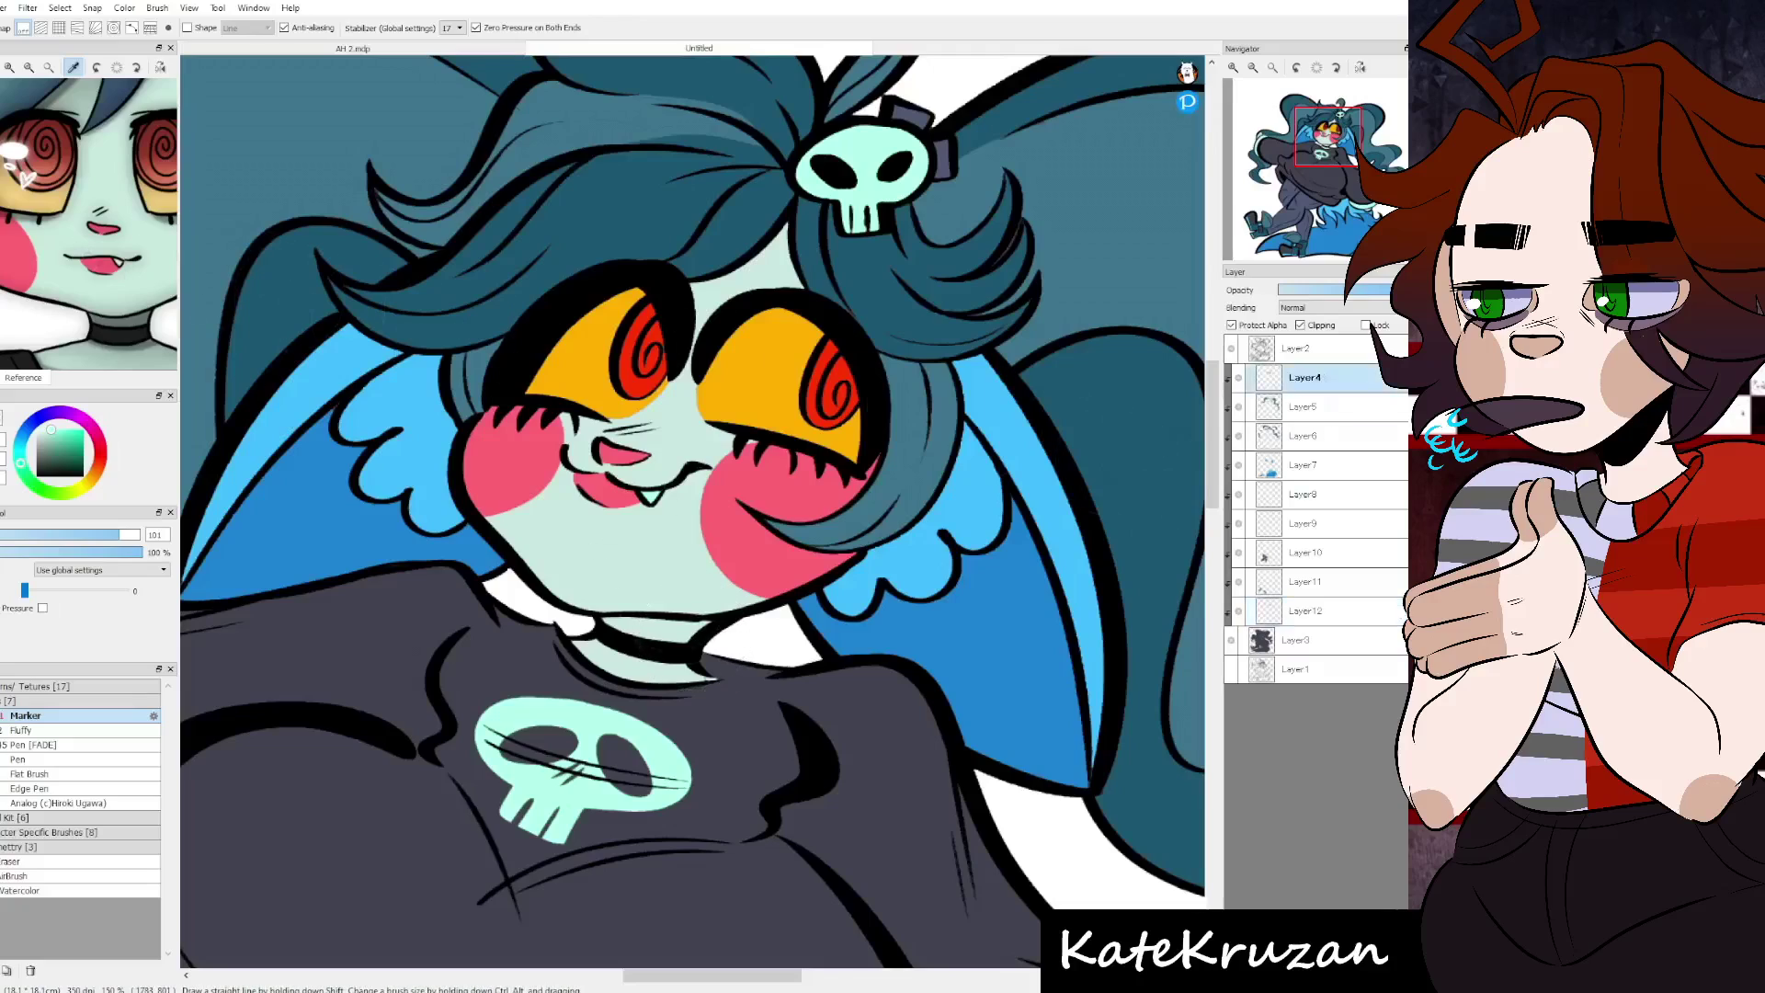
drag(570, 411, 485, 418)
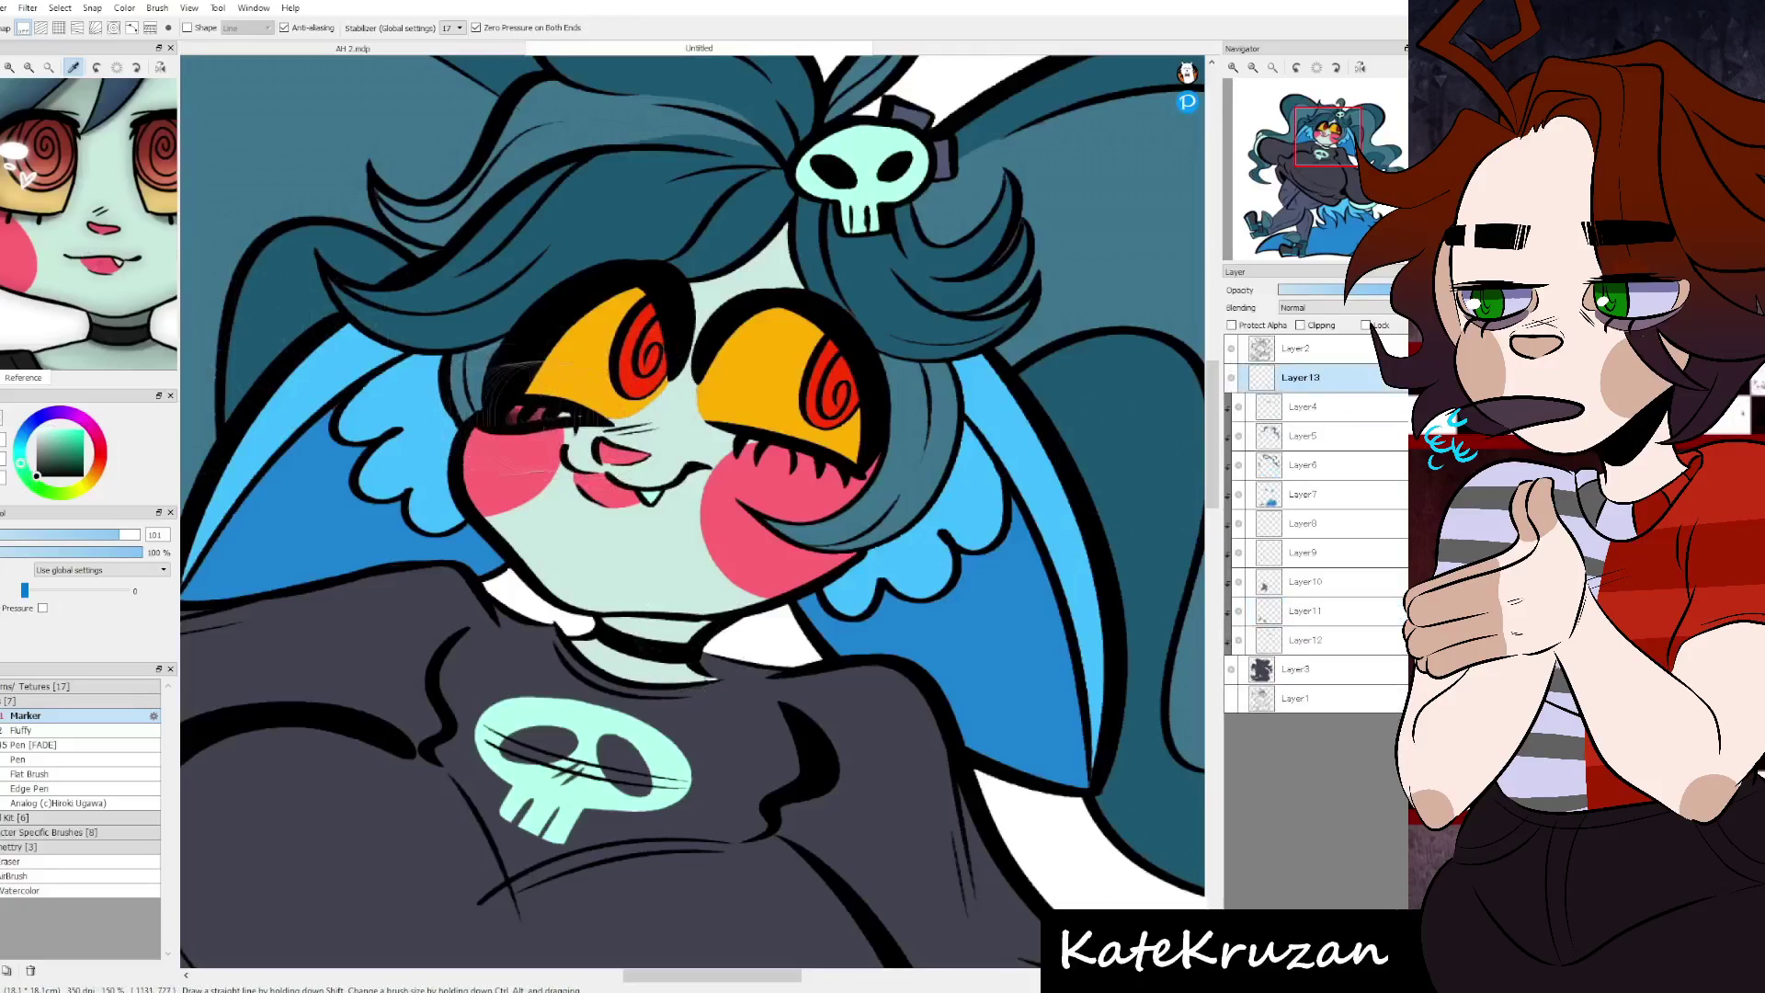
drag(855, 470, 758, 492)
drag(842, 441, 750, 488)
key(ctrl+z)
key(ctrl+z)
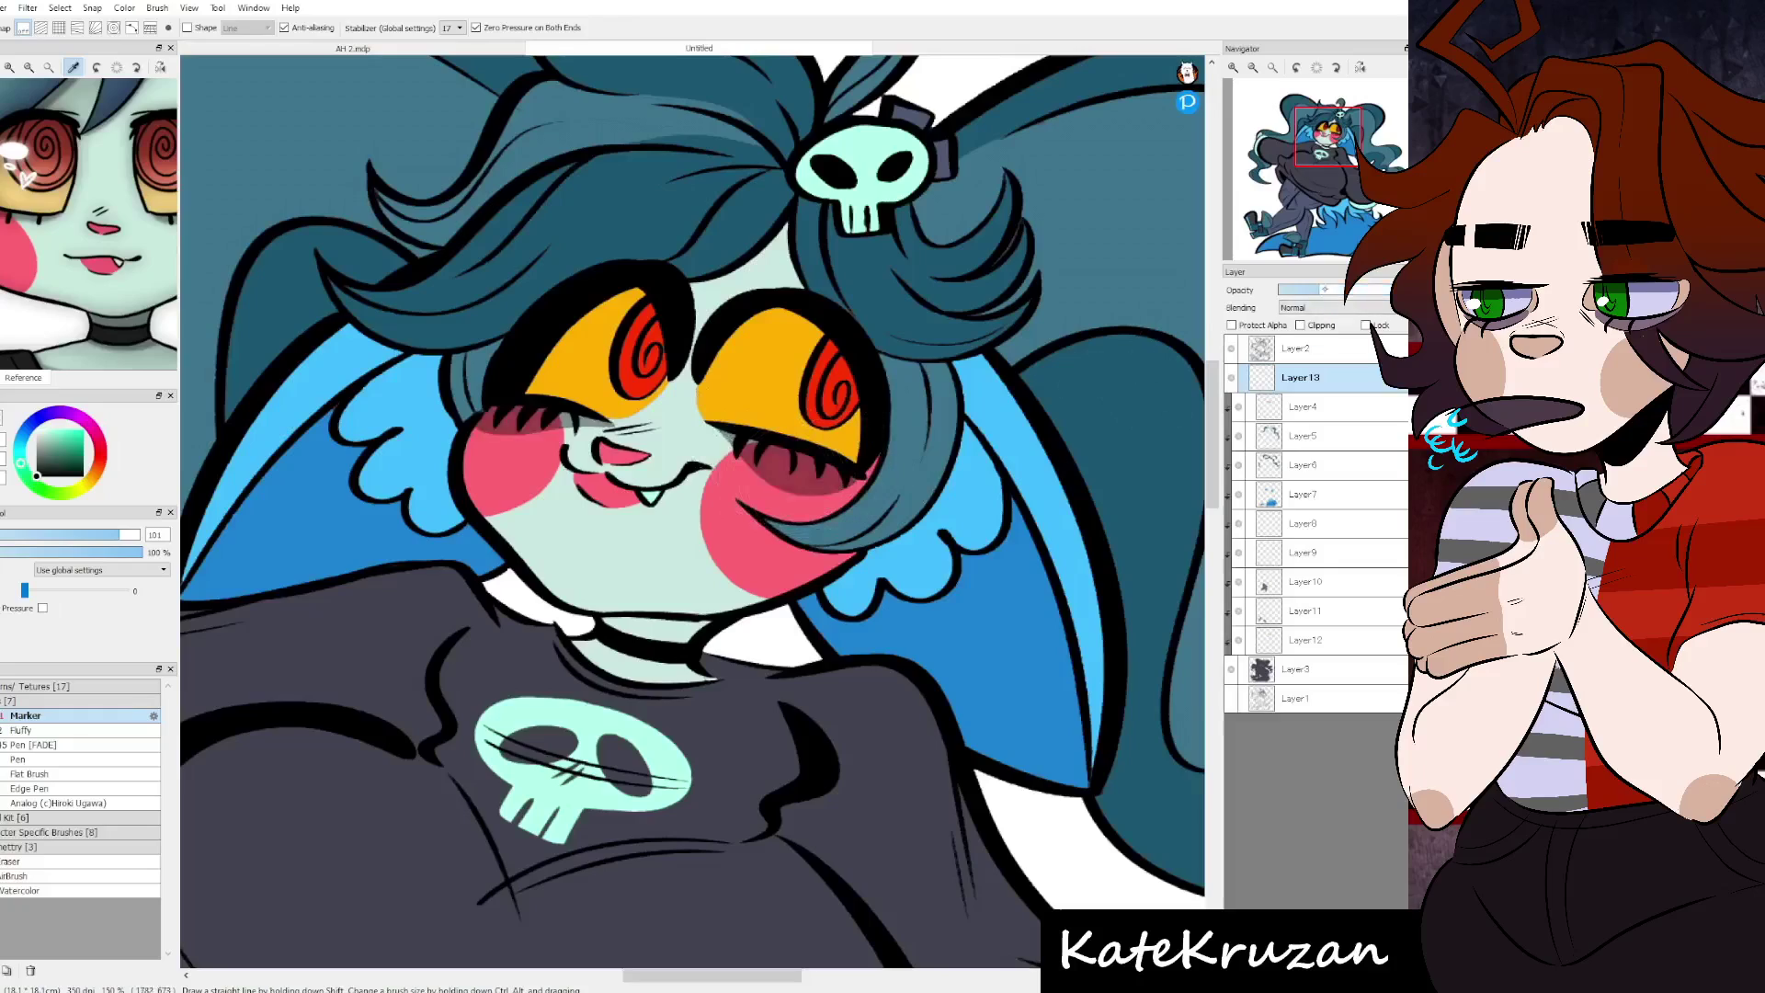
- Paint semi-transparent dark streaks running from the eyes down both cheeks on the lash shadow layer
scroll(1337, 181, down, 4)
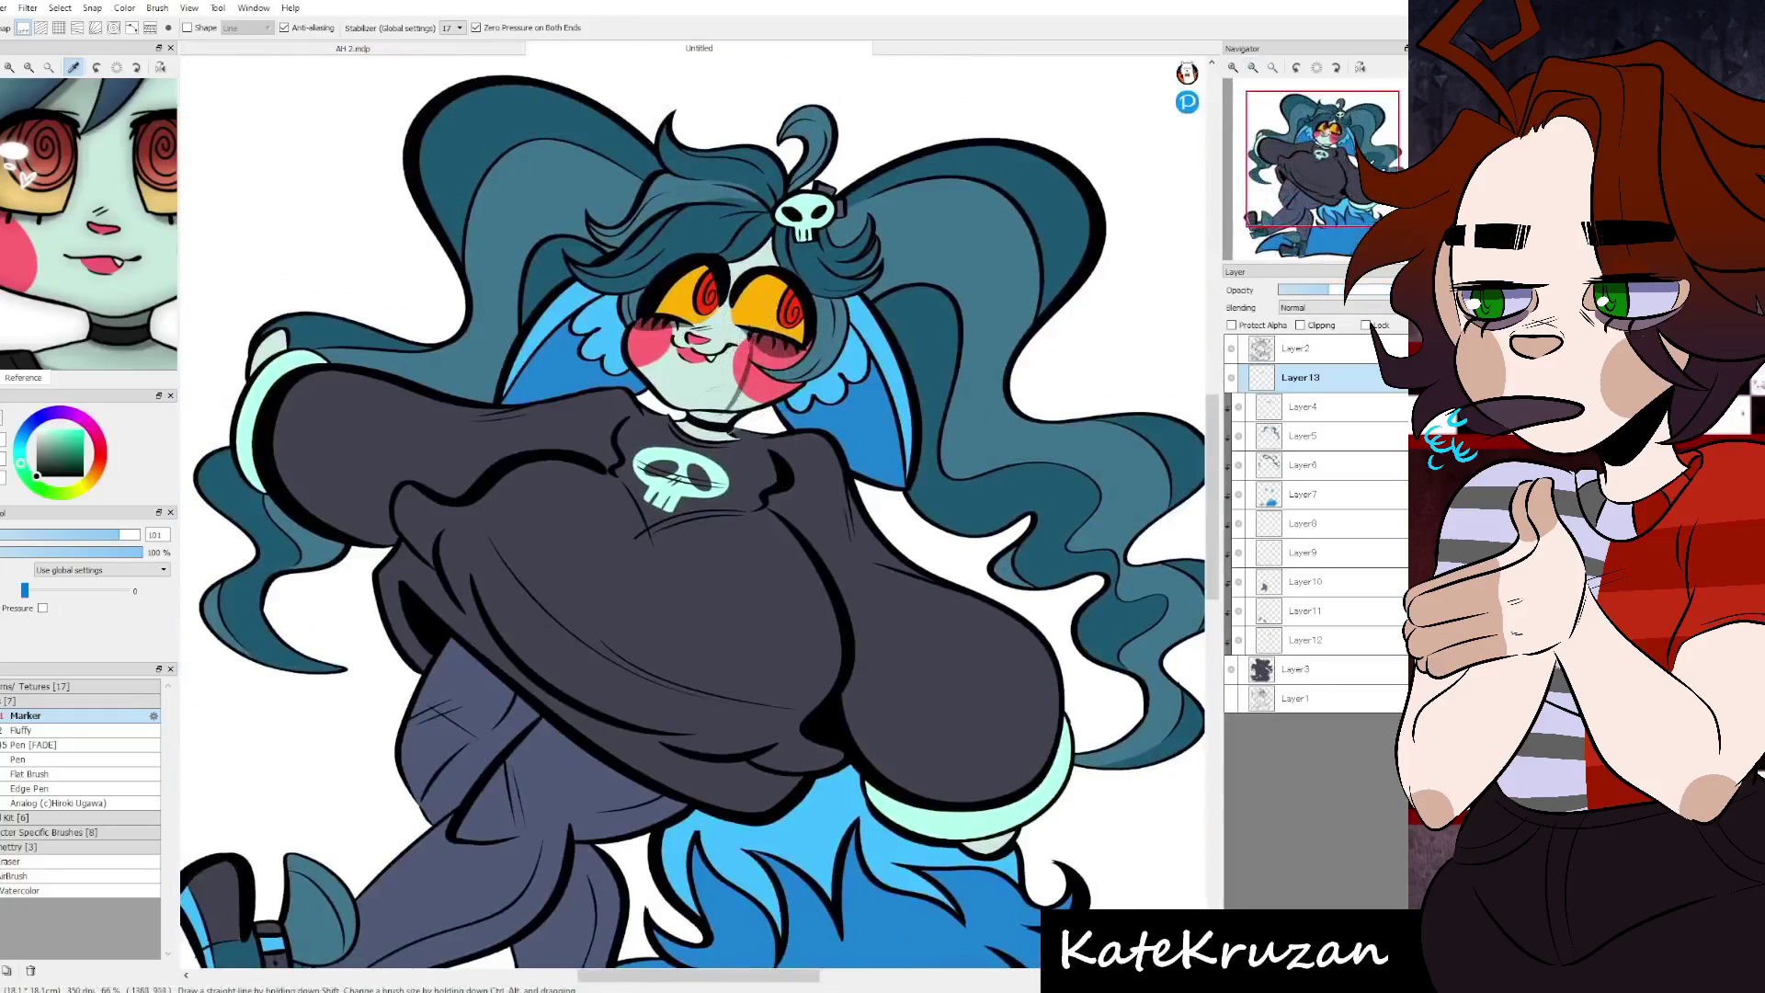
scroll(687, 520, up, 2)
drag(691, 523, 737, 423)
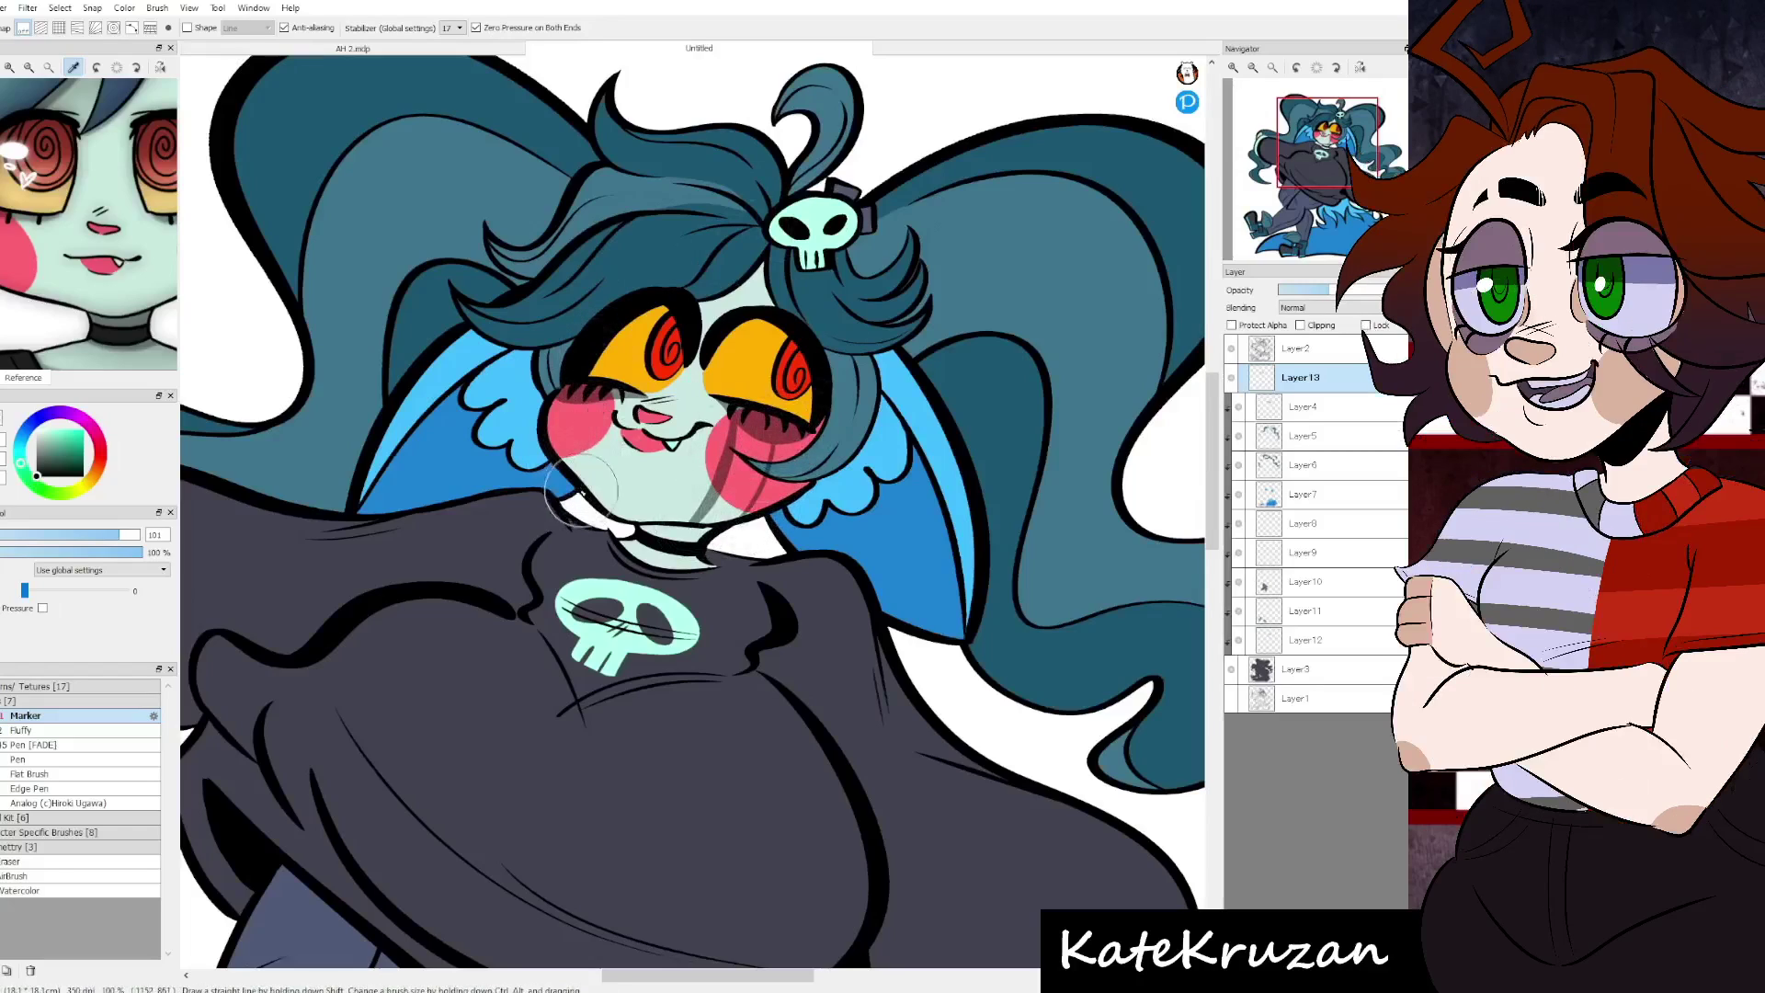
alt+click(778, 453)
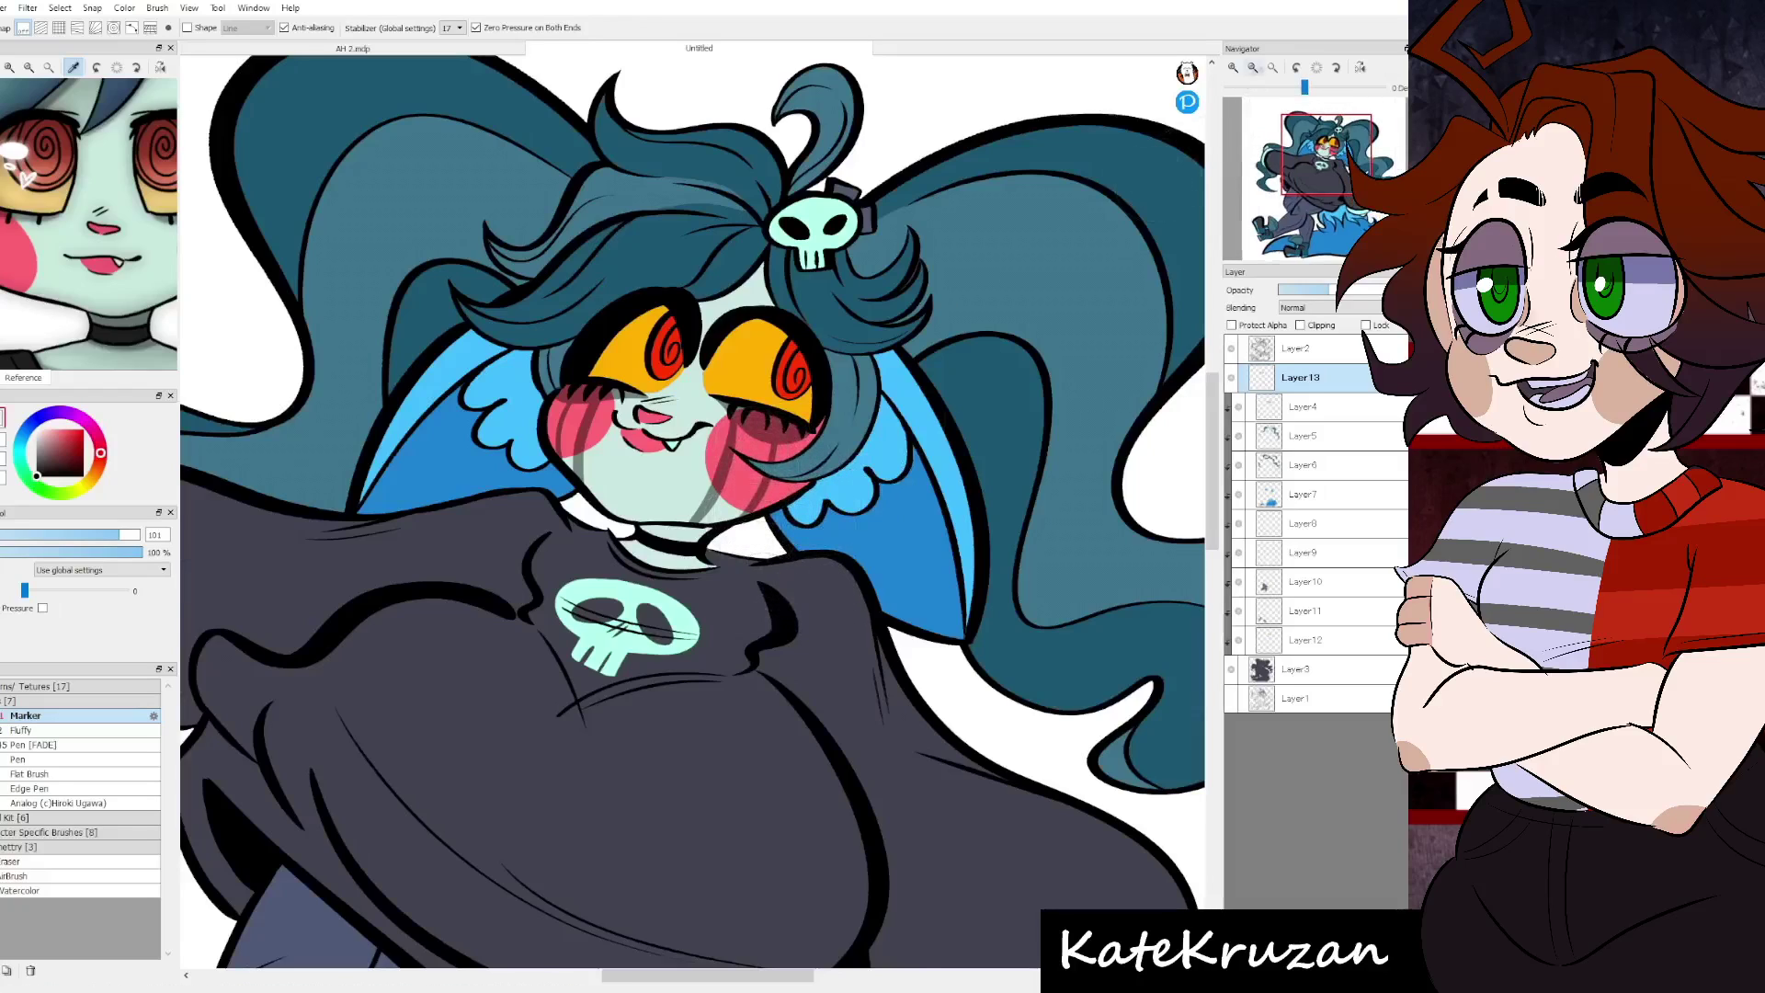
- Recolour the spiral irises pinkish red and the eyes a softer yellow on the eye colour layer
scroll(782, 386, down, 2)
alt+click(799, 288)
click(1399, 641)
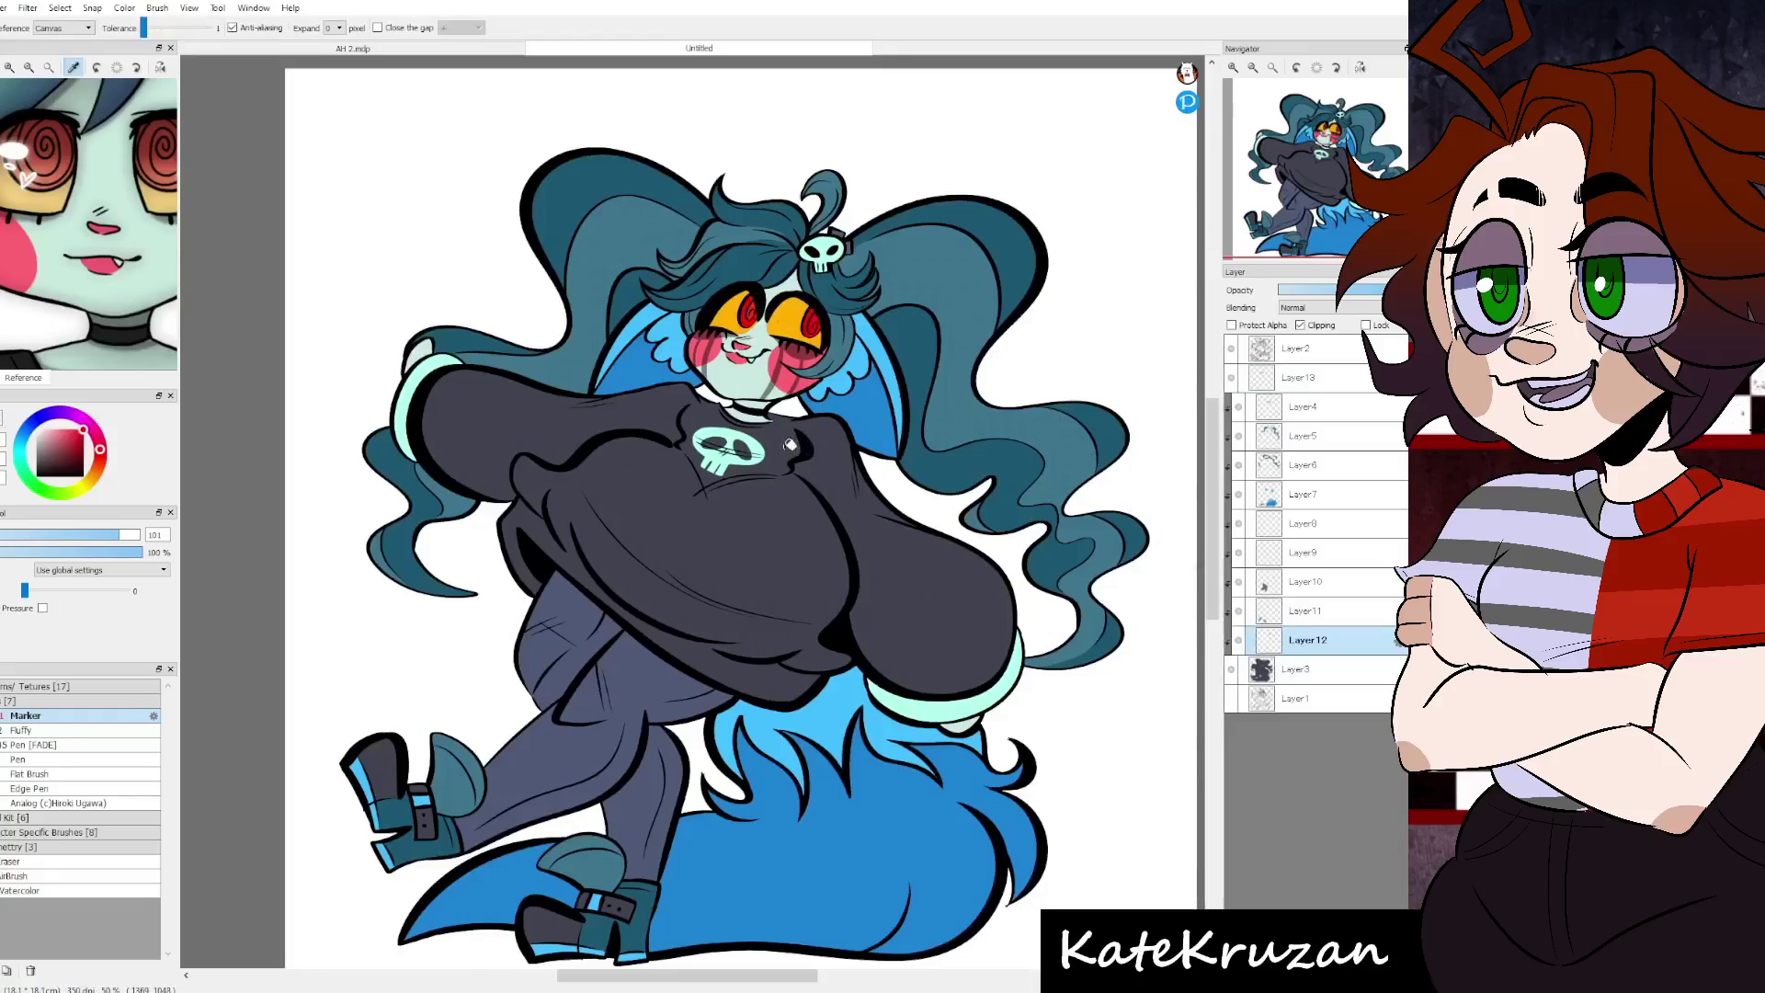
alt+click(817, 312)
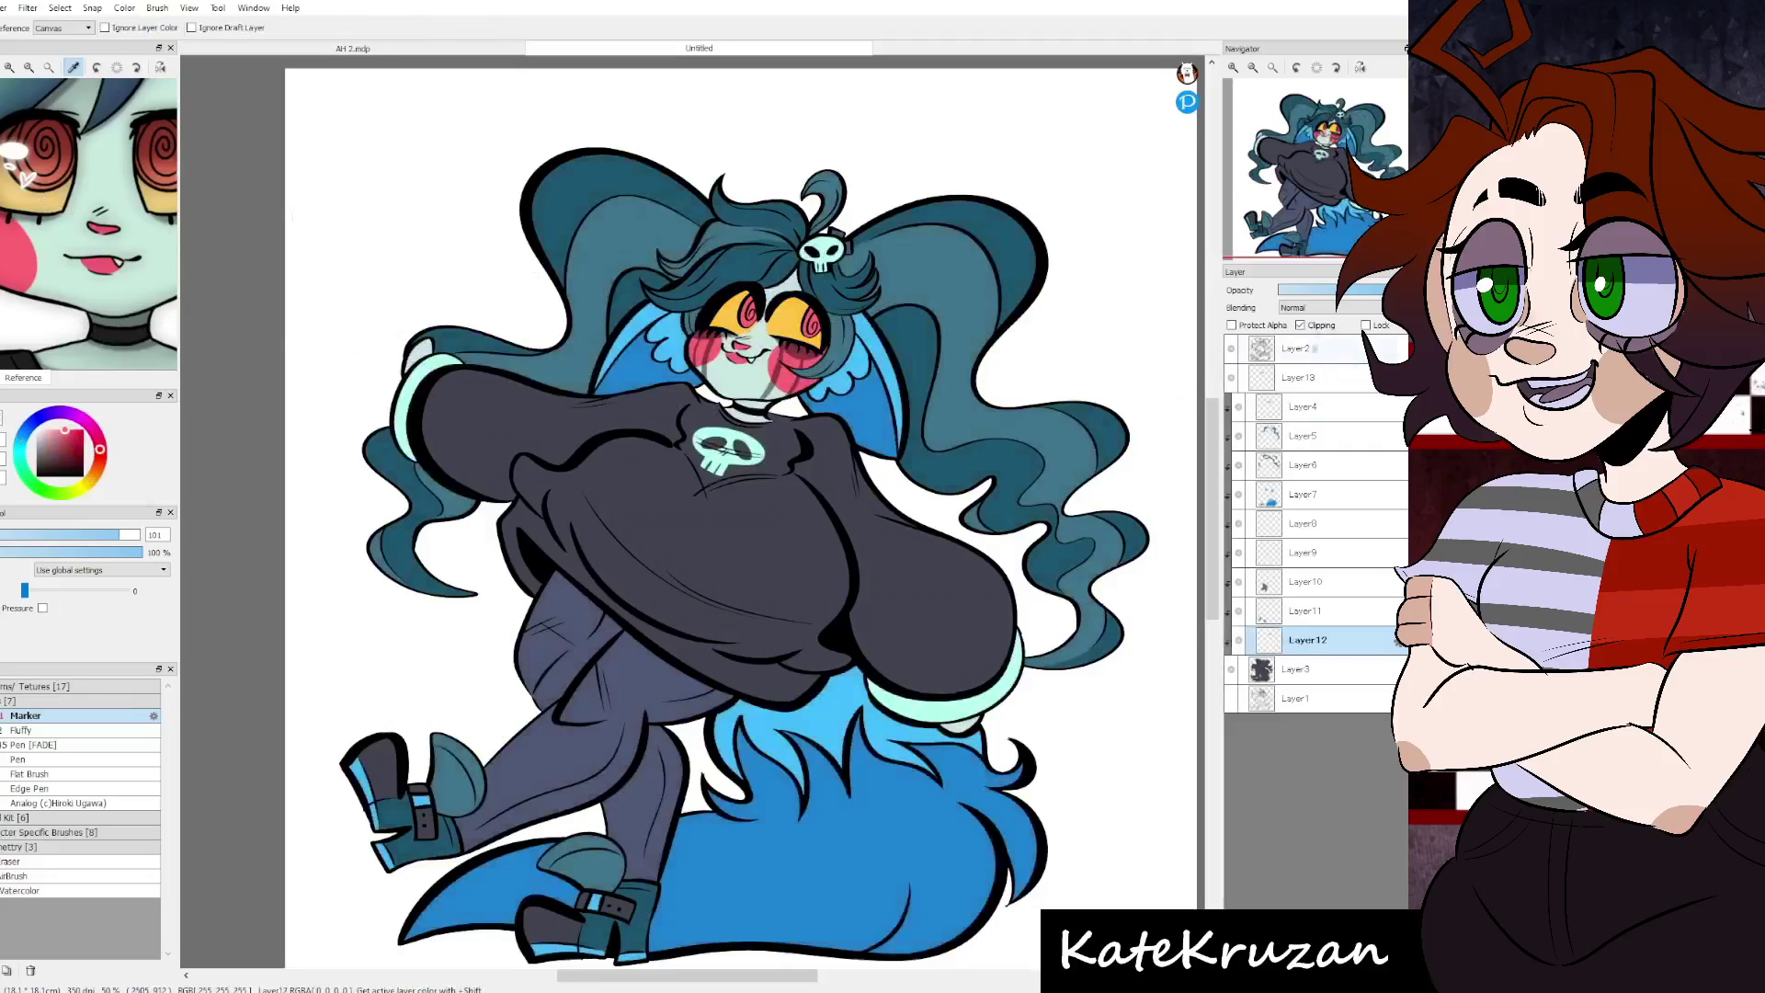
- Duplicate the line art layer twice and recolour one copy pink and the other yellow
key(ctrl+shift+d)
key(ctrl+shift+d)
key(m)
scroll(698, 515, down, 3)
click(1297, 406)
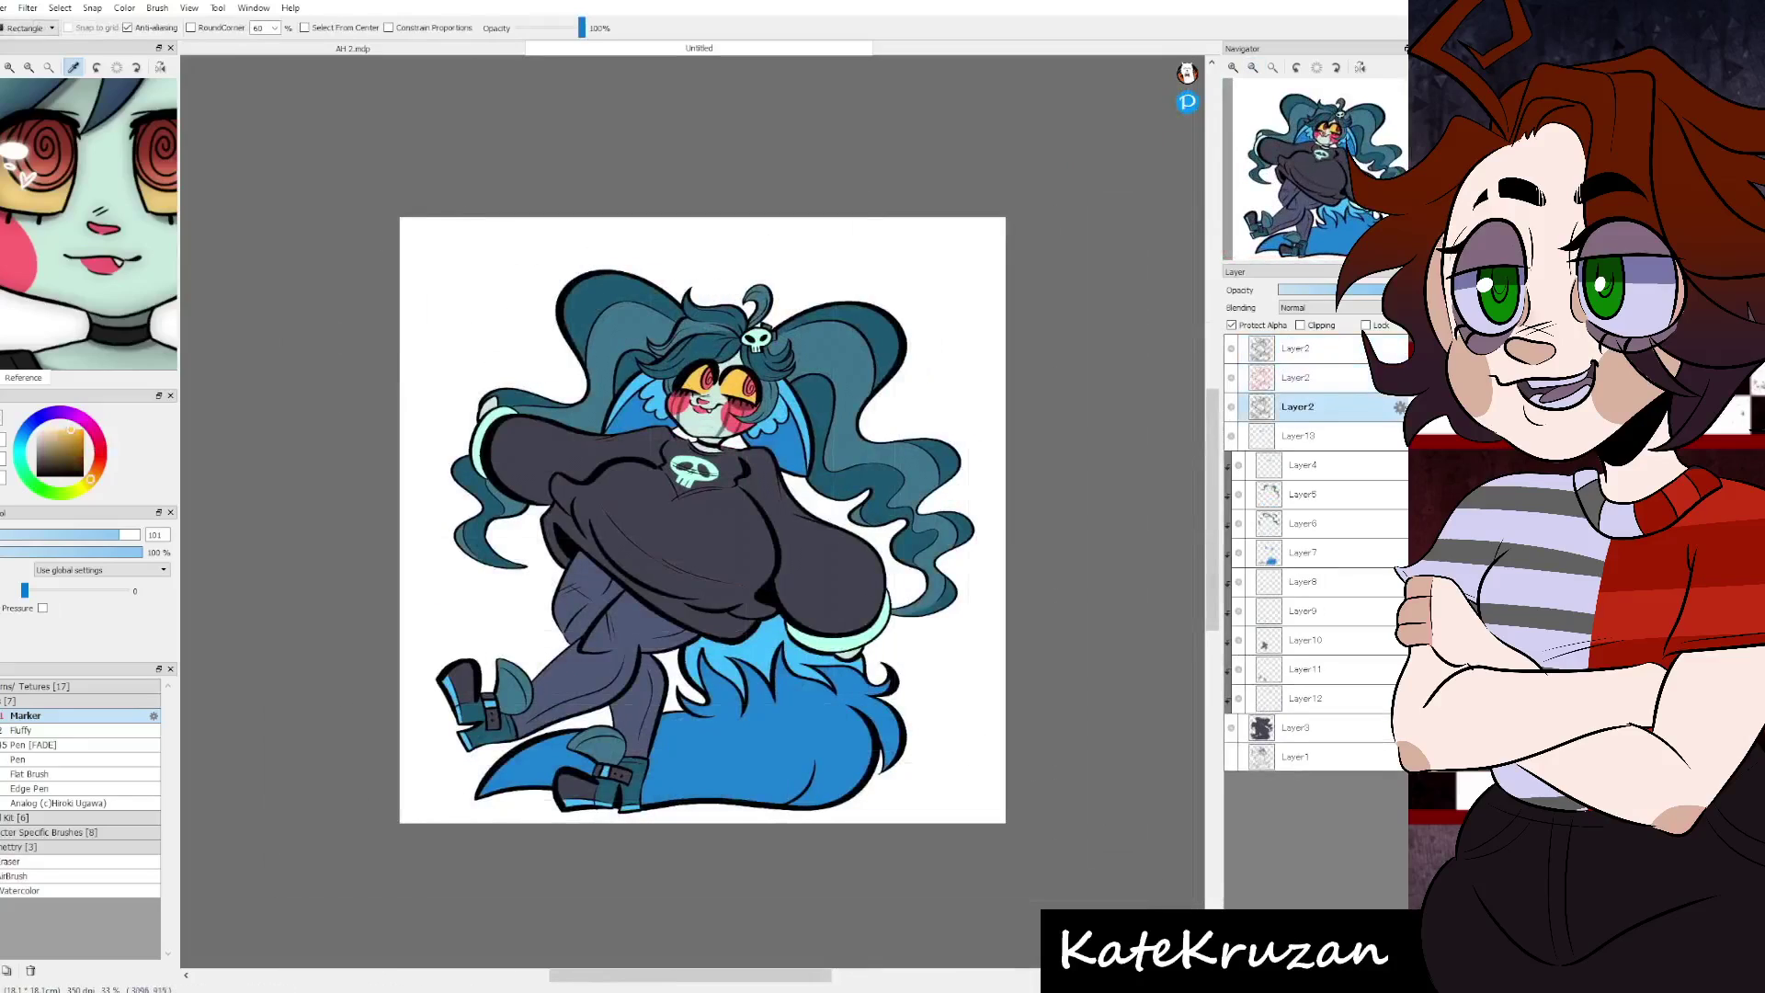
scroll(726, 368, up, 5)
scroll(699, 514, up, 1)
- Offset the pink and yellow line art copies slightly from the black lines and set the pink copy's blending to Burn
click(1297, 376)
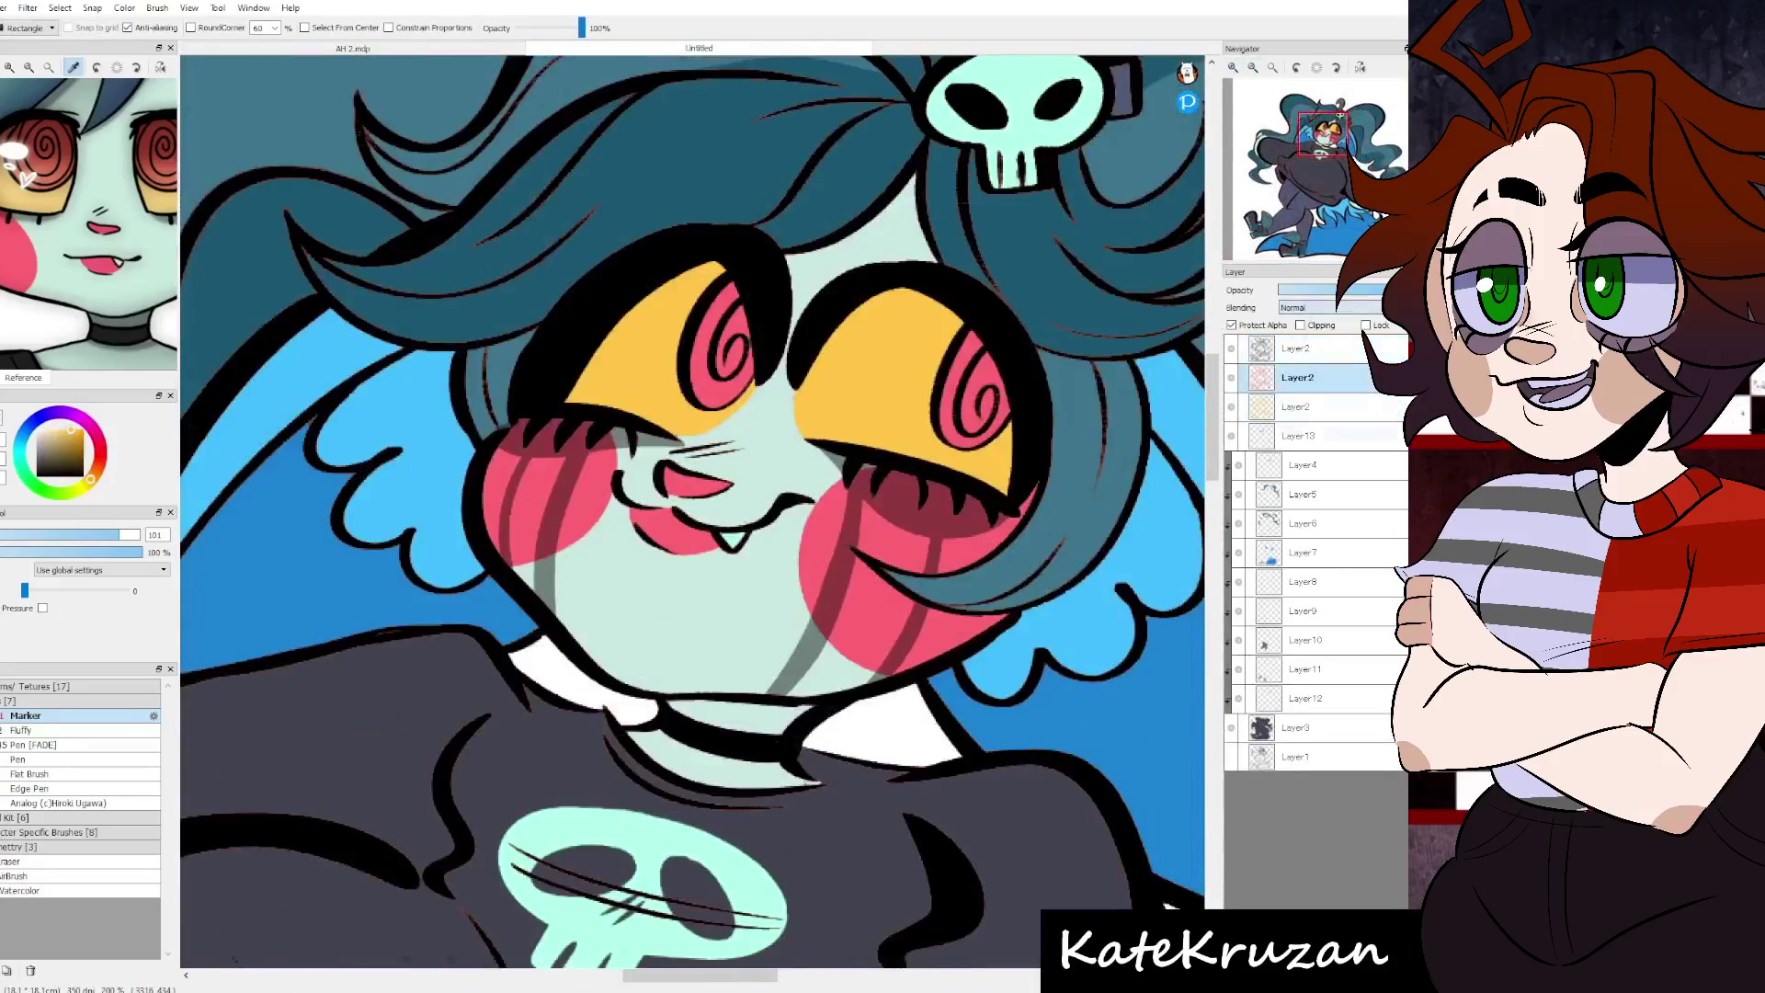
key(v)
drag(1034, 386, 1077, 427)
click(1297, 406)
key(ctrl+0)
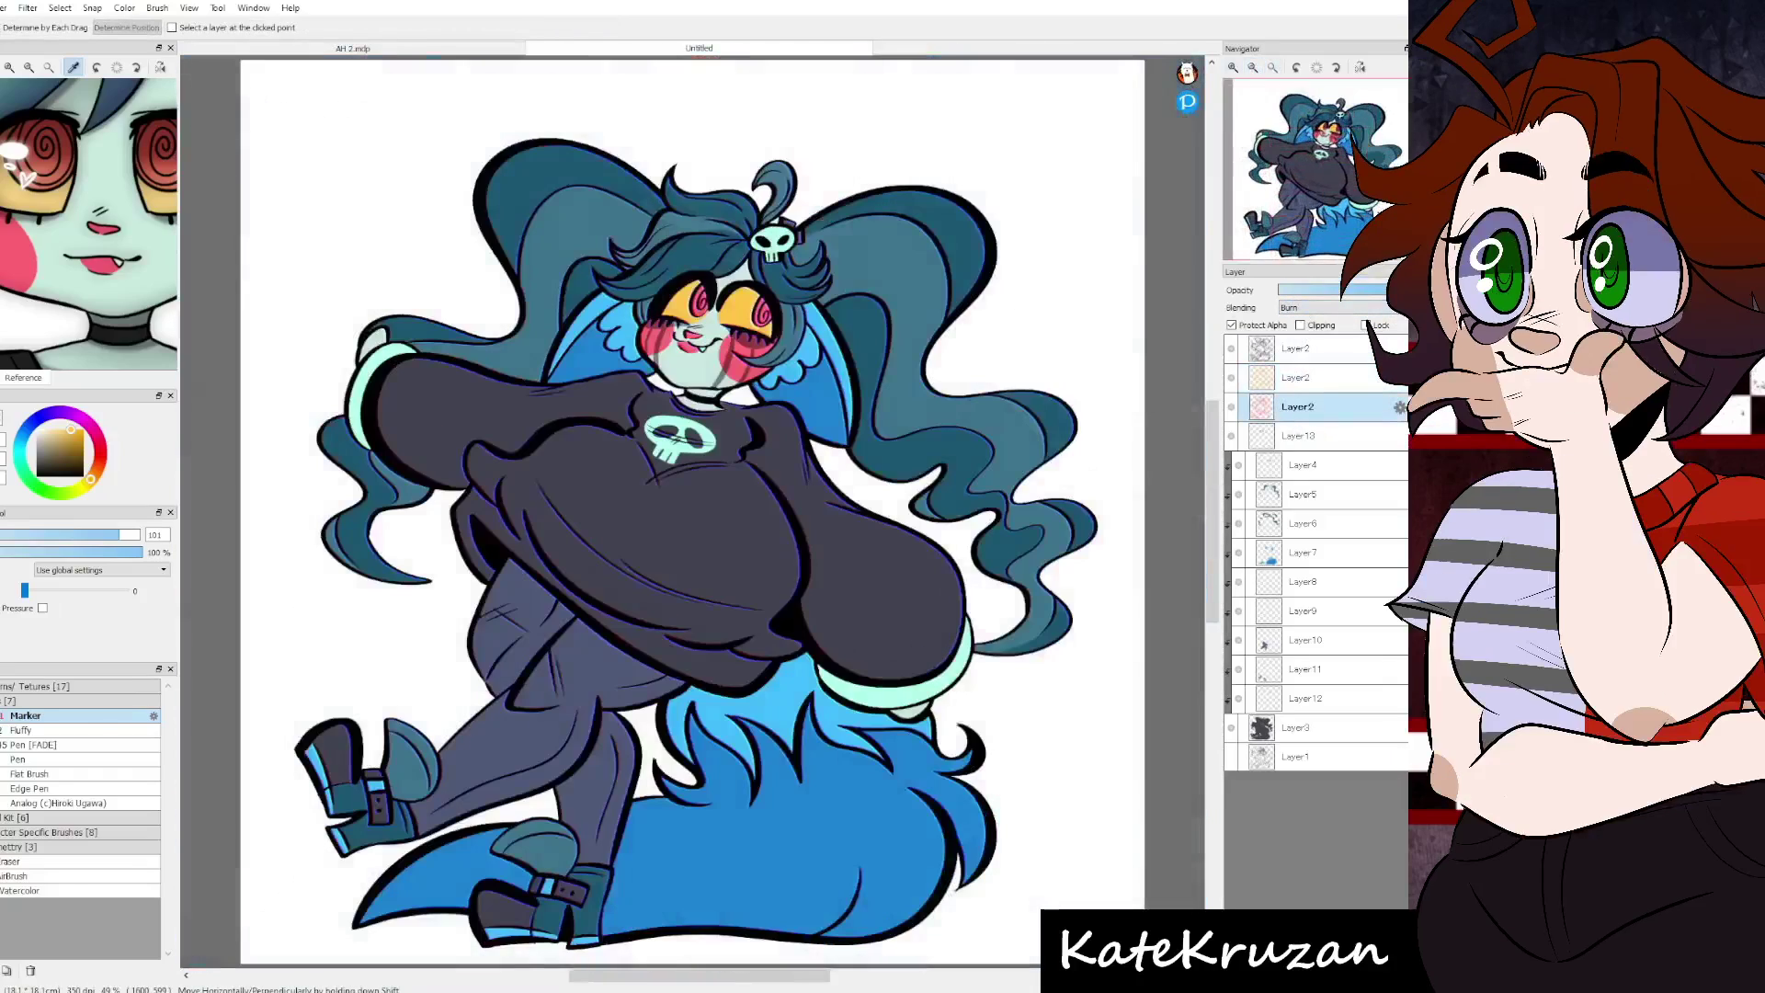
click(1295, 347)
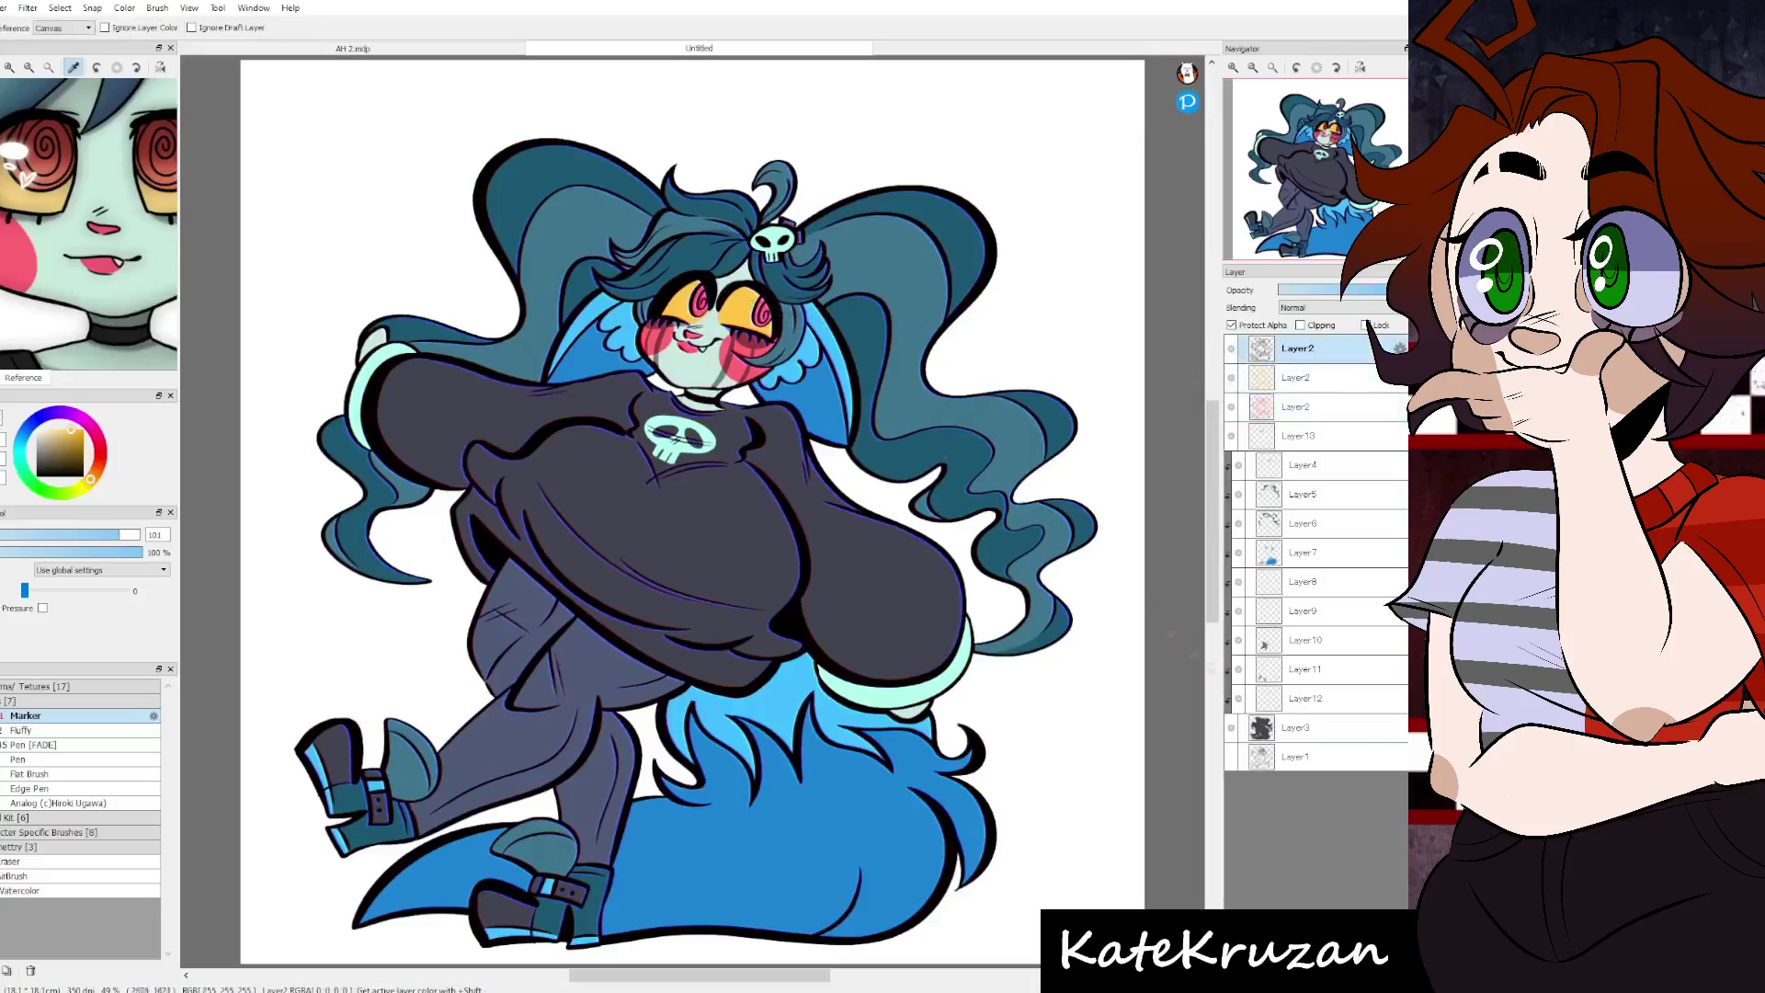
- Stamp a large yellow circle behind the character with the Pen brush at size 2000, on a new layer beneath the flat colours
click(1295, 757)
key(ctrl+shift+n)
drag(320, 192, 1042, 932)
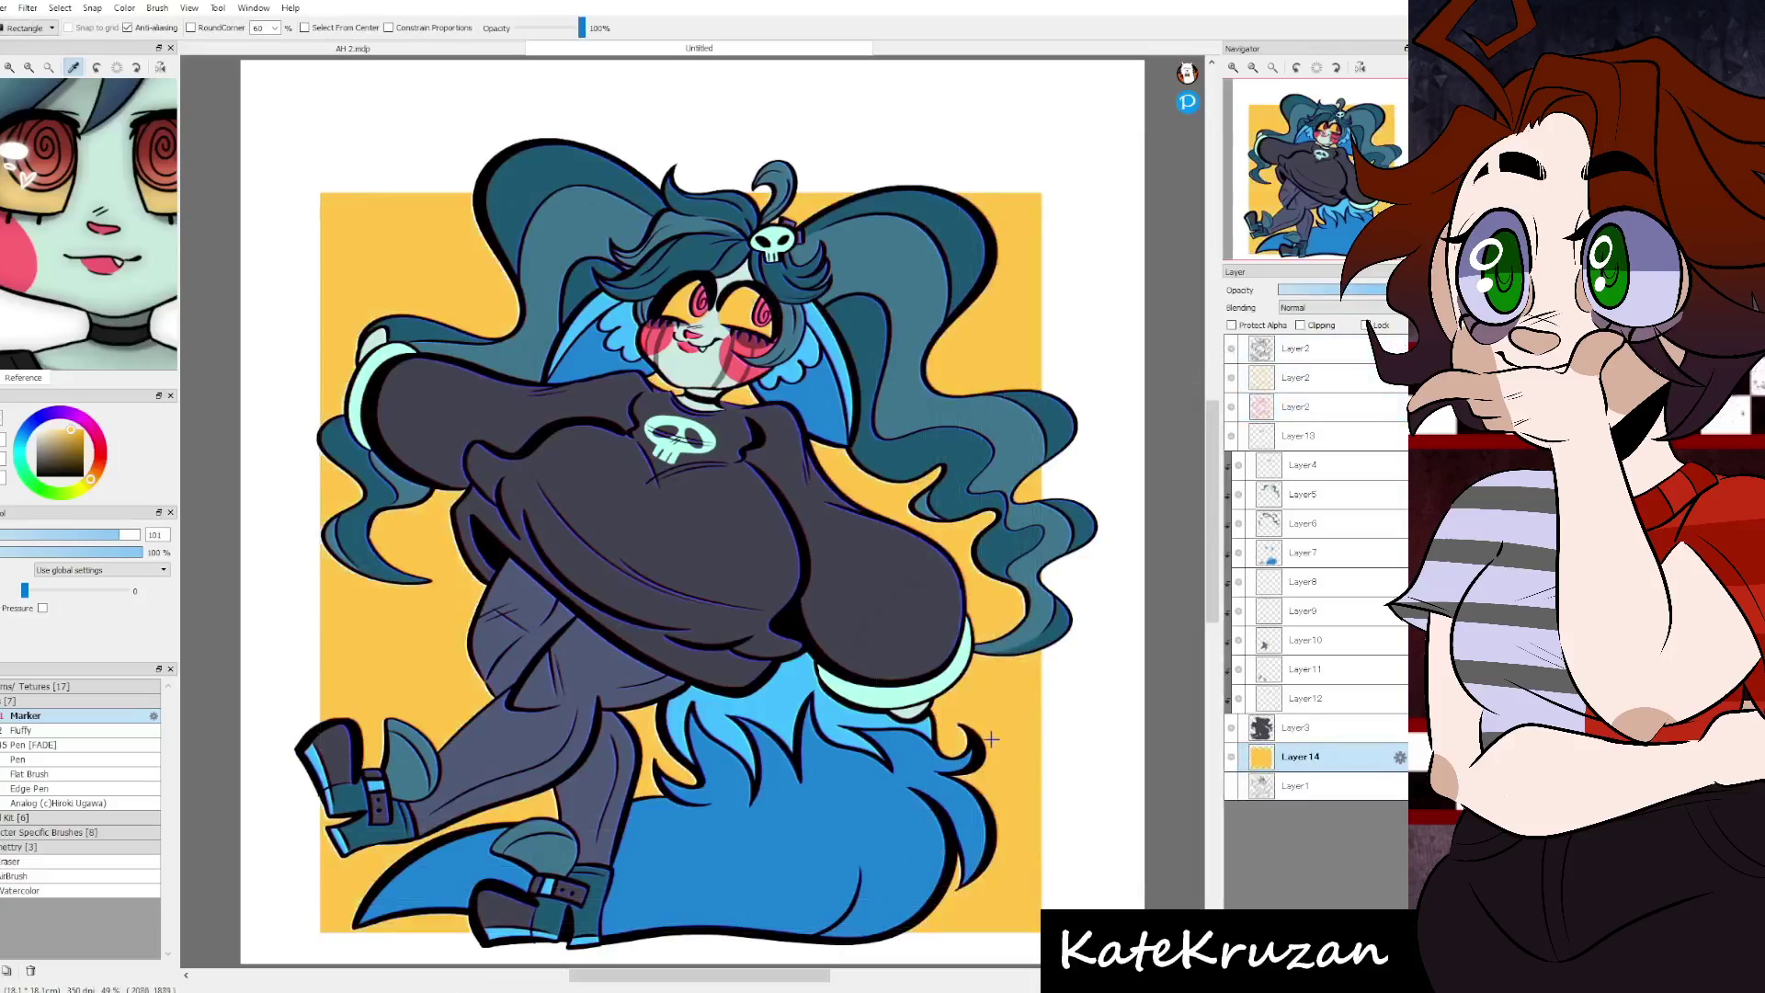
key(ctrl+z)
key(b)
key(n)
click(684, 544)
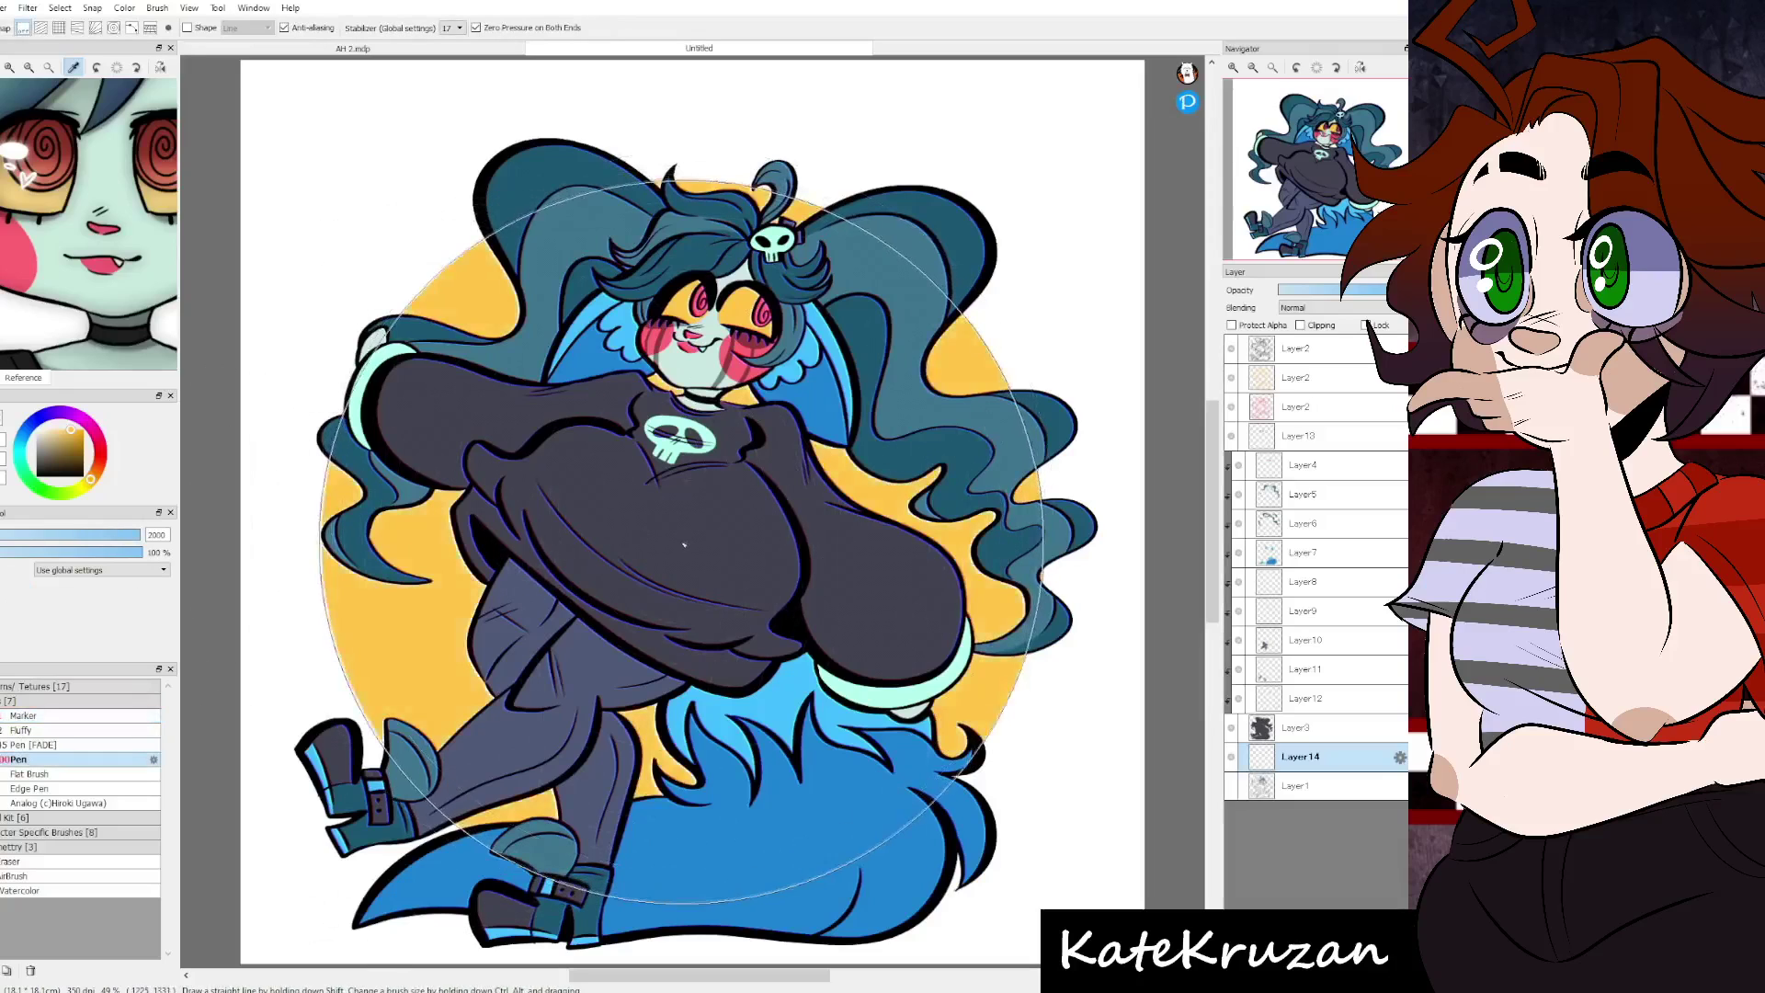
- Paint a pink spiral over the yellow circle with the Marker brush at size 400, on a new clipping layer above it
click(26, 715)
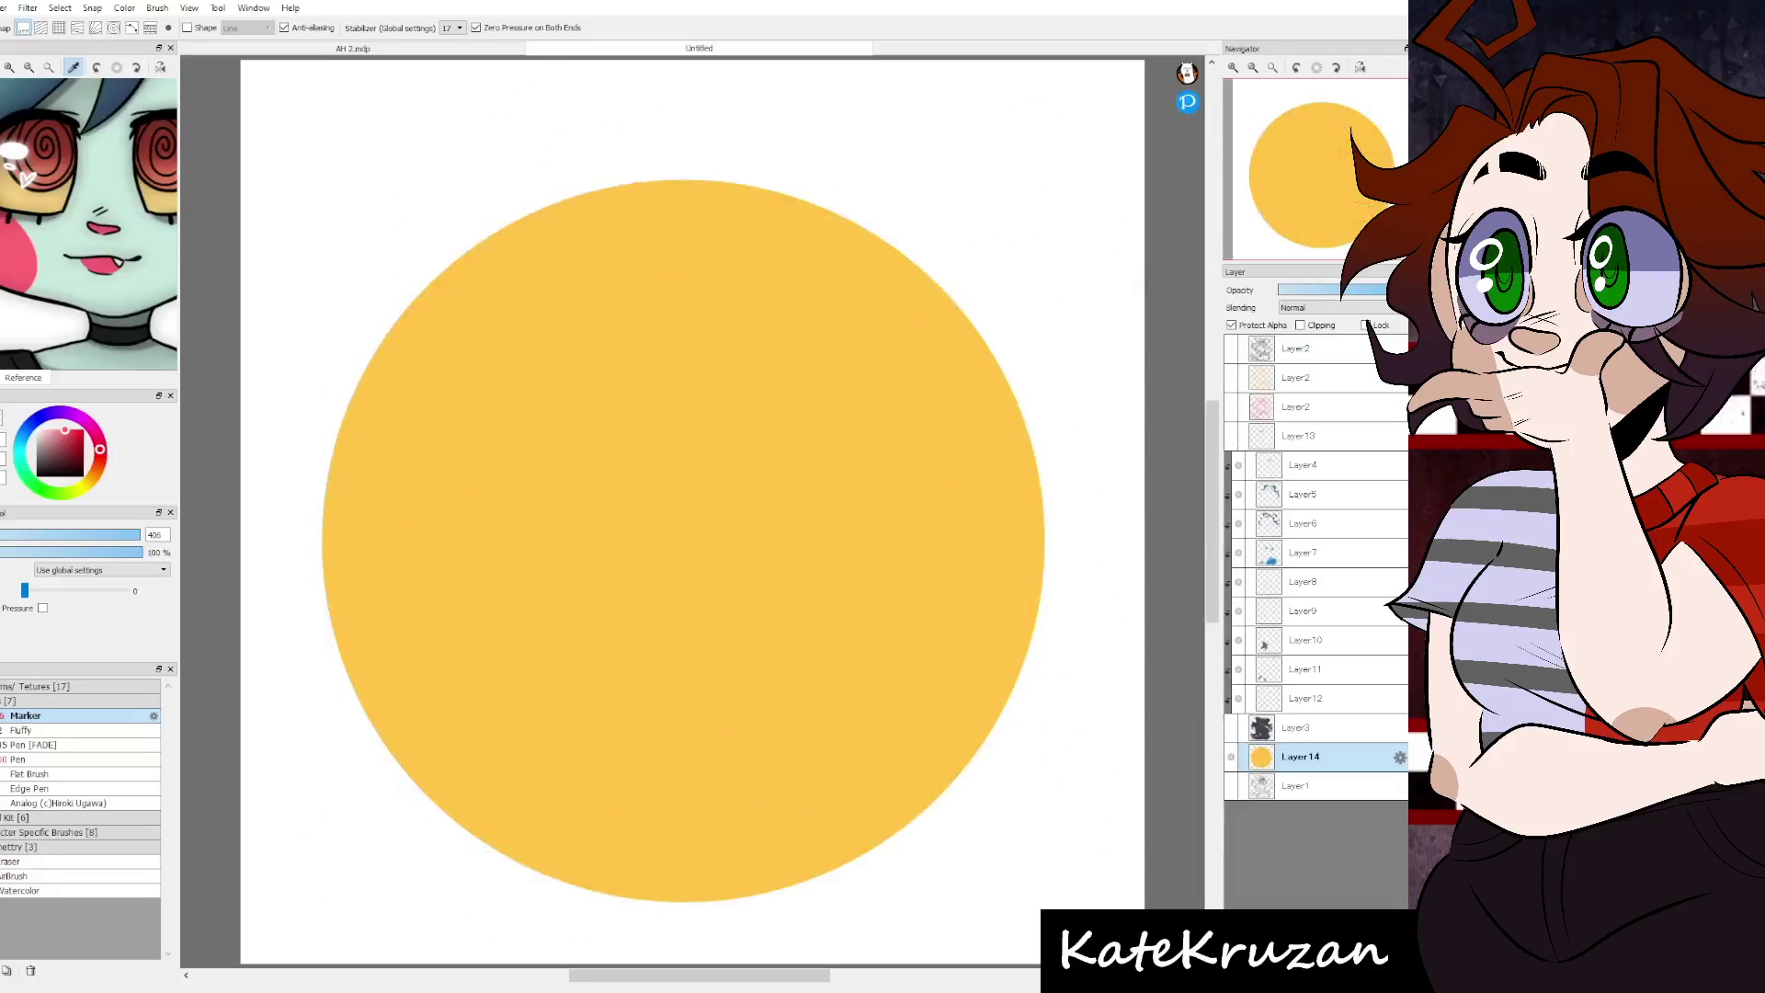
mouse_move(680, 504)
mouse_down()
mouse_move(591, 346)
mouse_move(363, 432)
mouse_up()
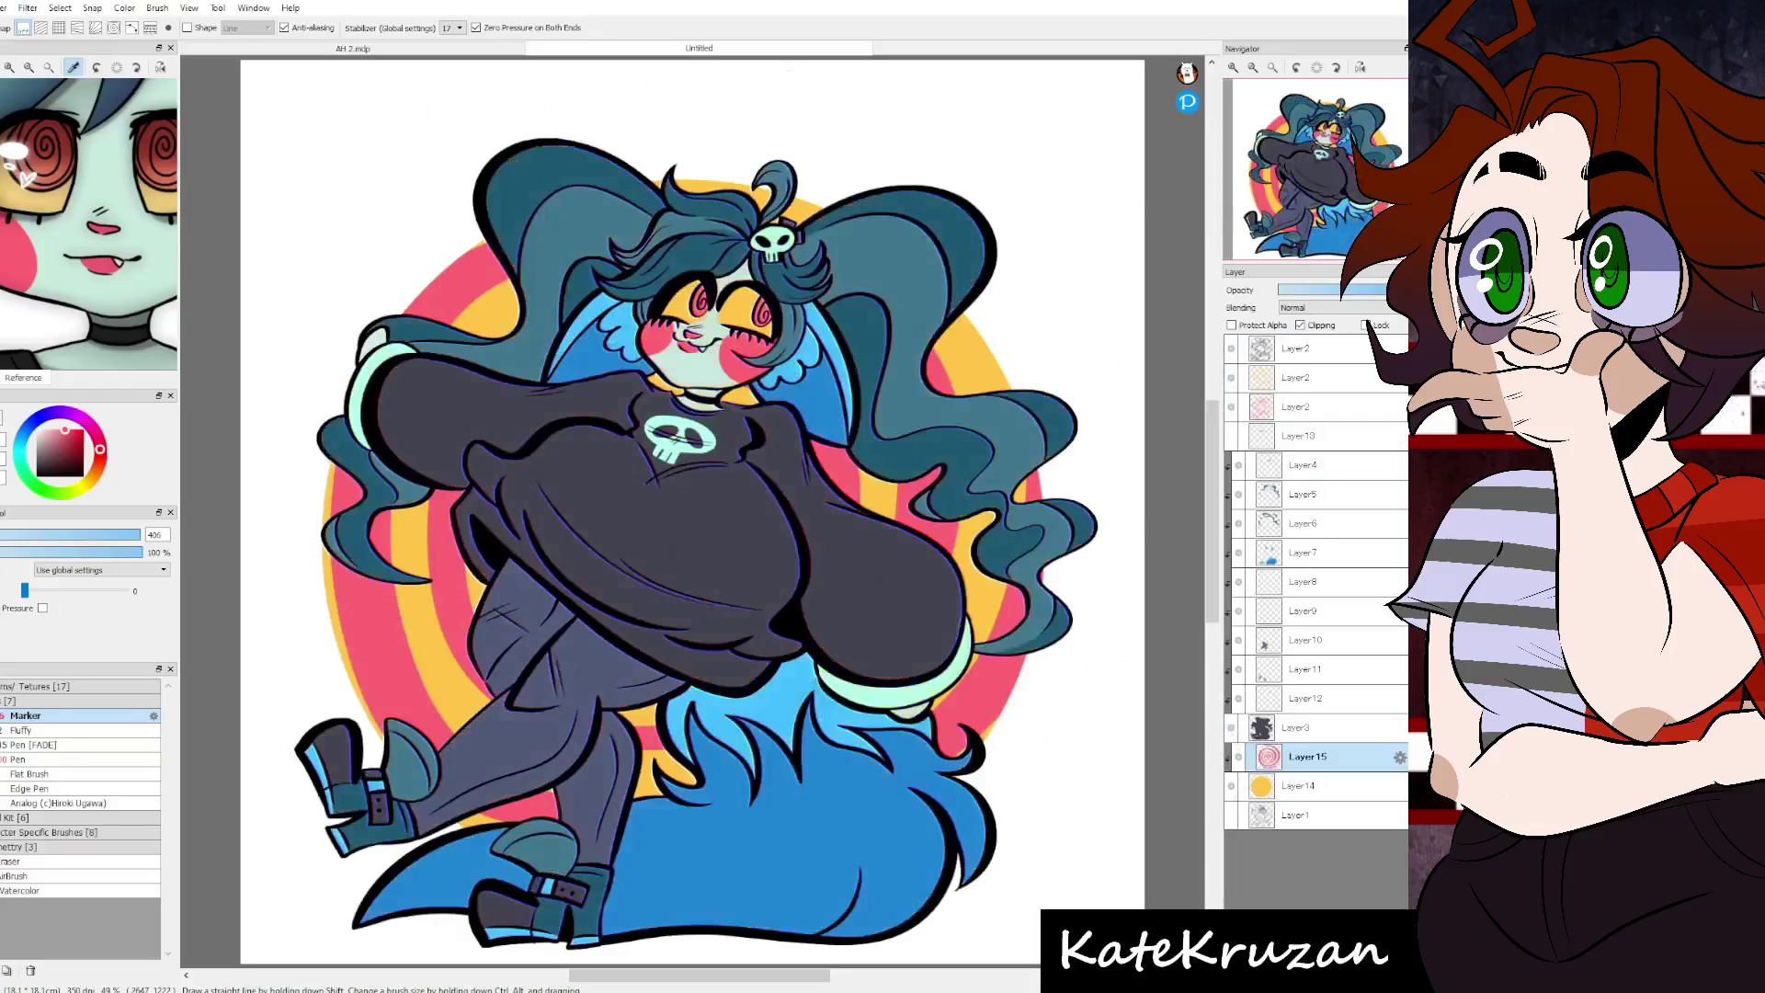
- Add a new layer above the line art and paint white highlights on the eyes with the Marker brush at a smaller size
key(ctrl+shift+n)
key(bracketleft)
key(bracketleft)
key(bracketleft)
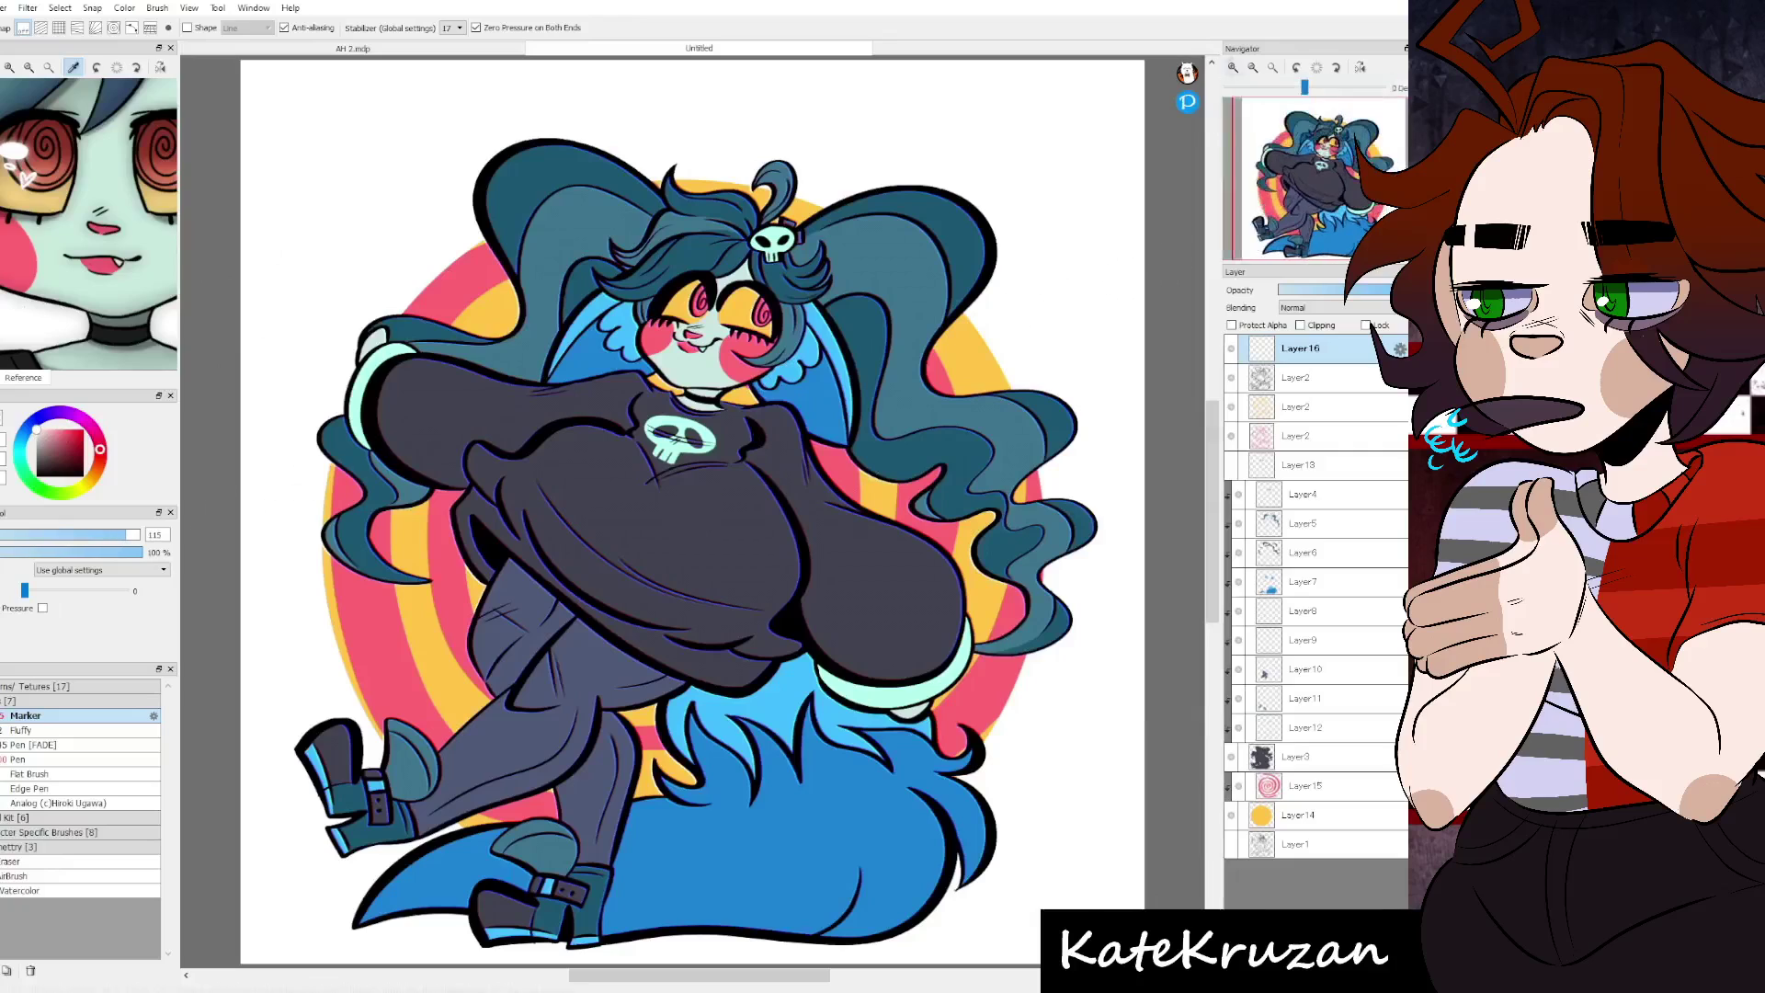
scroll(672, 377, up, 5)
drag(663, 384, 690, 384)
drag(1031, 467, 1059, 467)
mouse_move(793, 299)
mouse_down()
mouse_move(838, 299)
mouse_move(815, 324)
mouse_move(817, 373)
mouse_up()
mouse_move(970, 321)
mouse_down()
mouse_move(1019, 323)
mouse_move(1003, 397)
mouse_up()
key(ctrl+0)
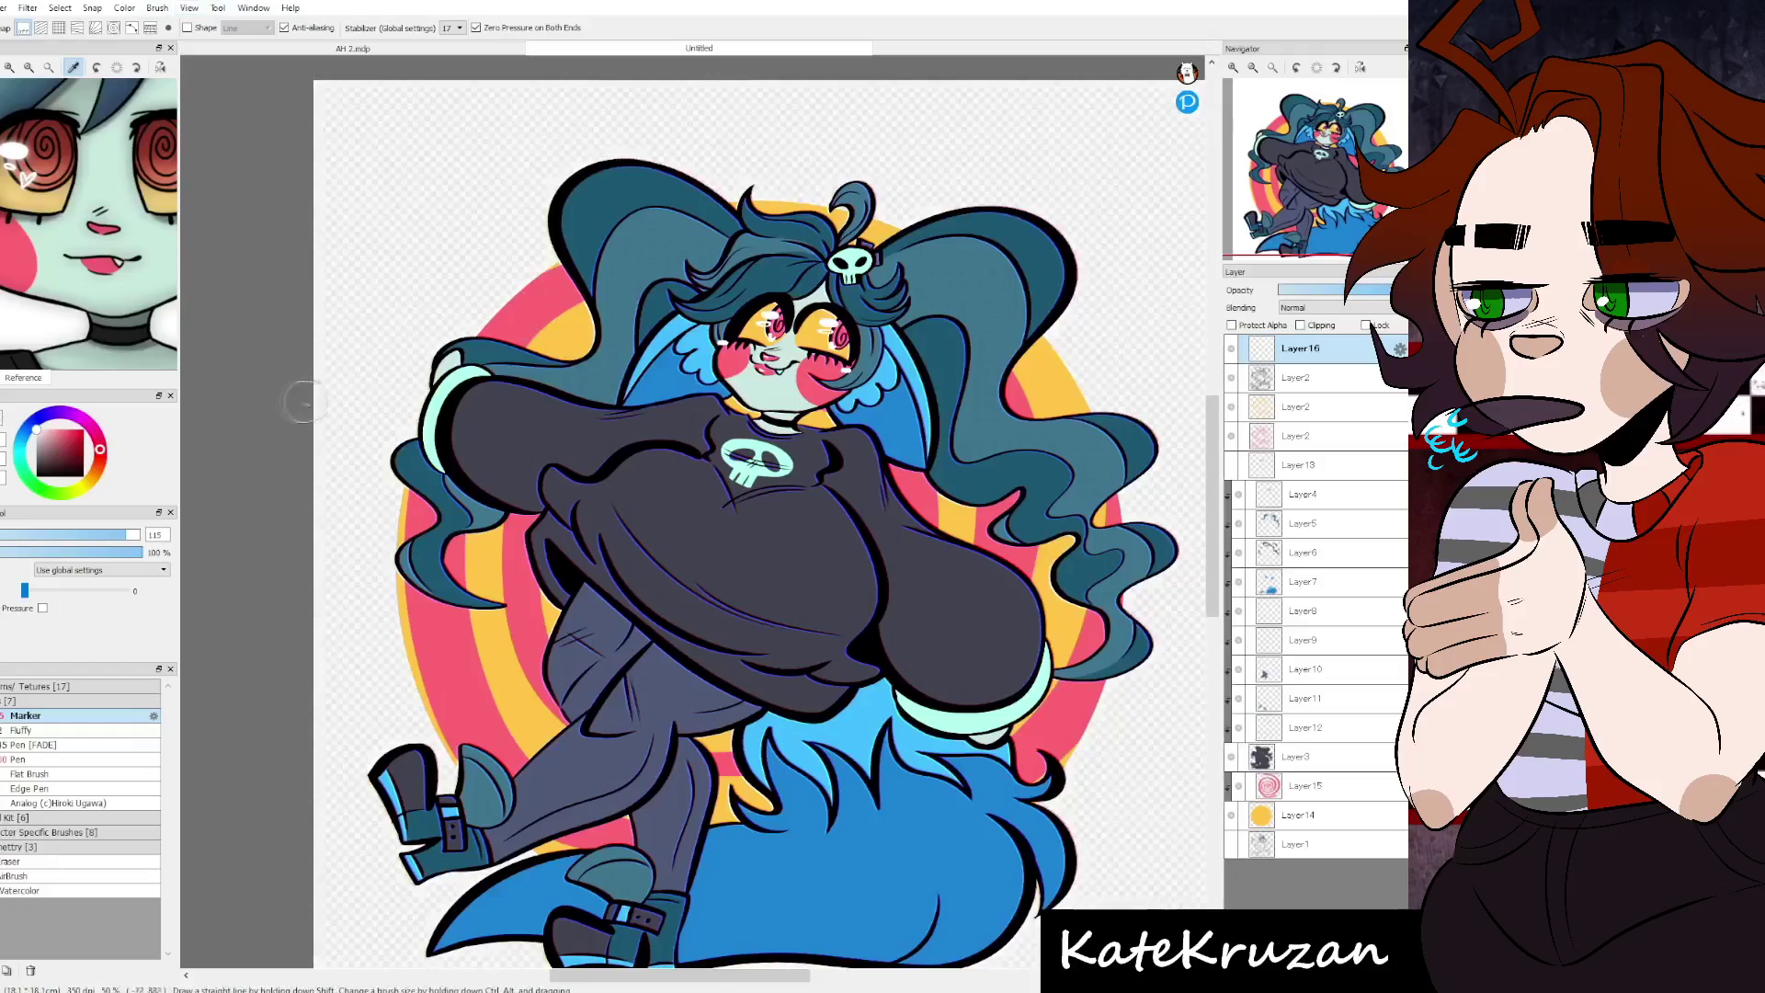
- Draw a yellow heart and a pink heart on opposite sides of the character's pigtails with the Edge Pen at size 107
key(alt)
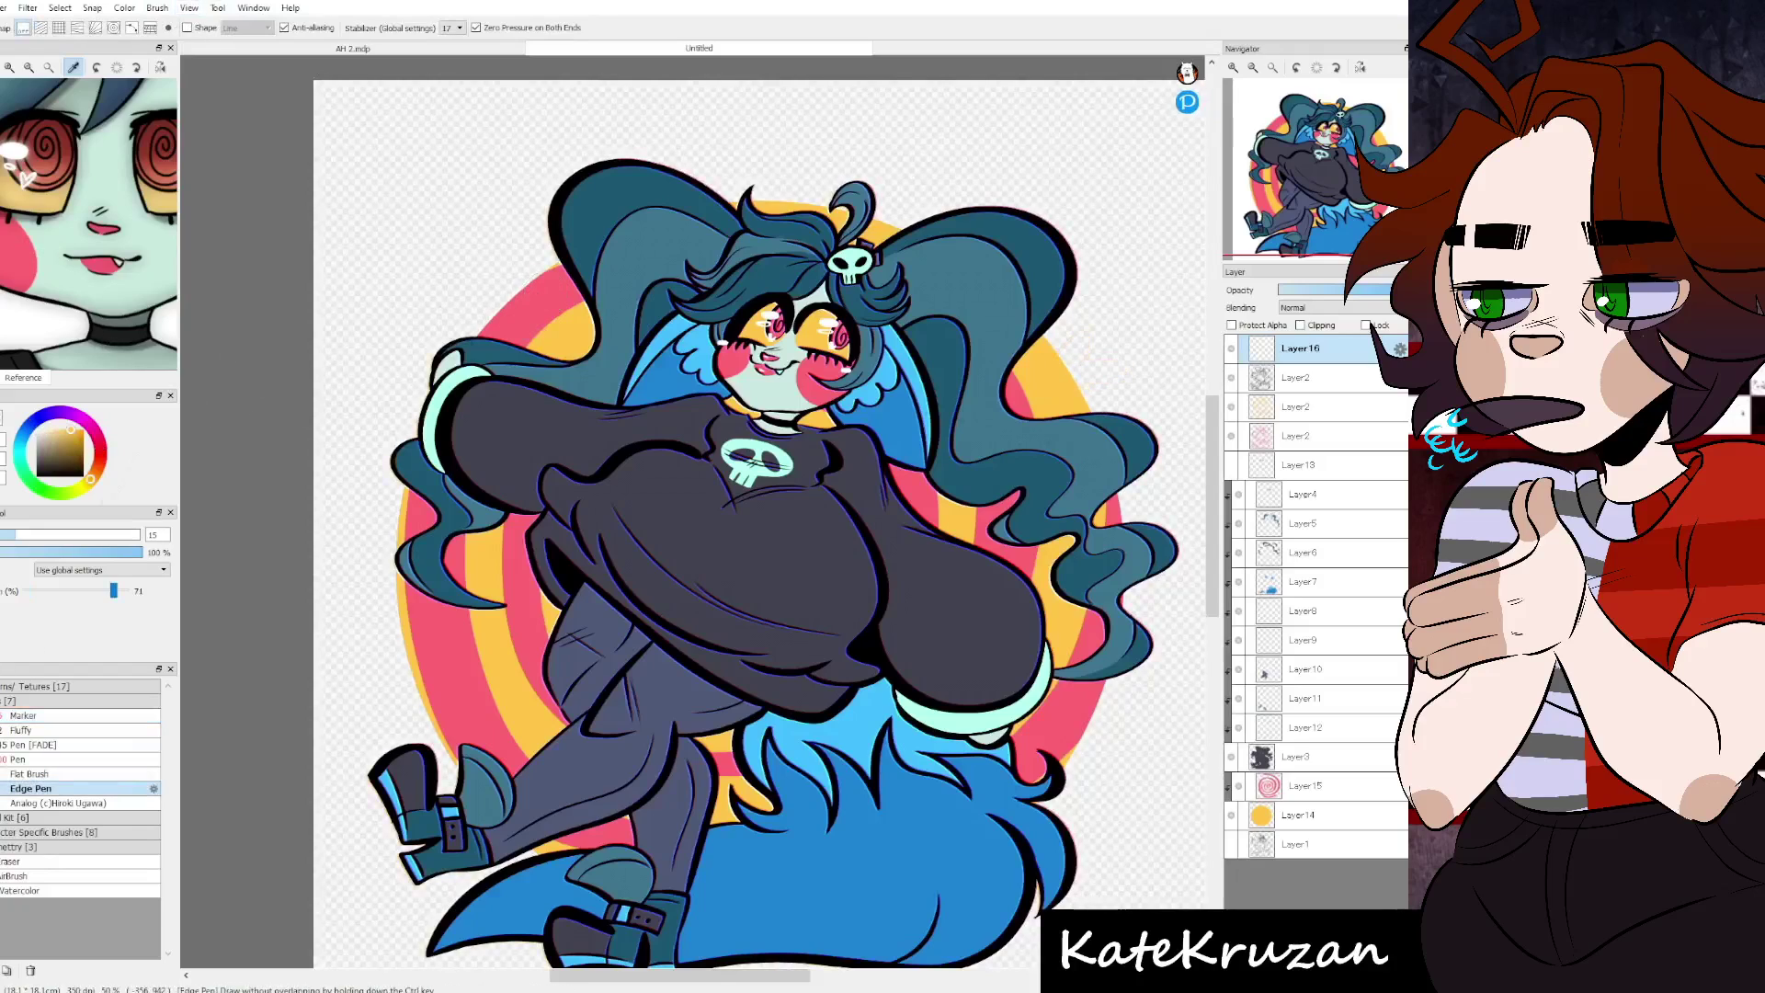
mouse_move(1066, 367)
mouse_down()
mouse_move(1048, 331)
mouse_move(1117, 358)
mouse_move(1062, 414)
mouse_up()
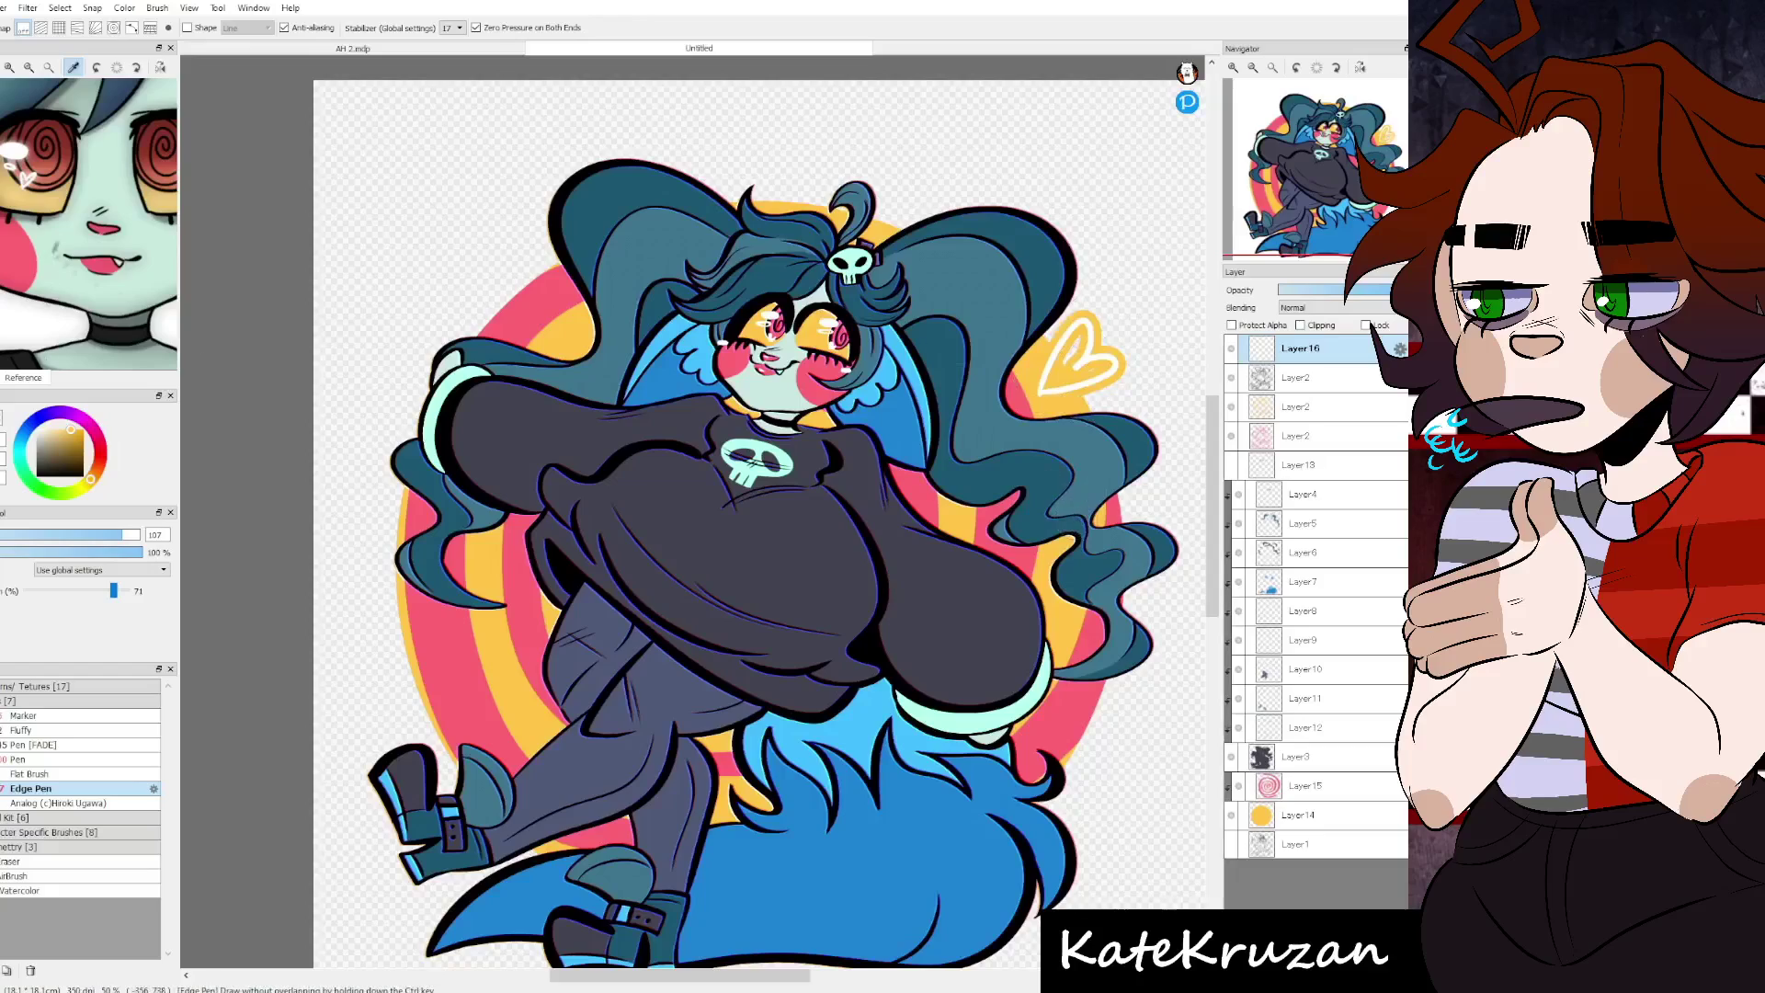
alt+click(514, 354)
mouse_move(526, 310)
mouse_down()
mouse_move(465, 248)
mouse_move(538, 243)
mouse_move(529, 308)
mouse_up()
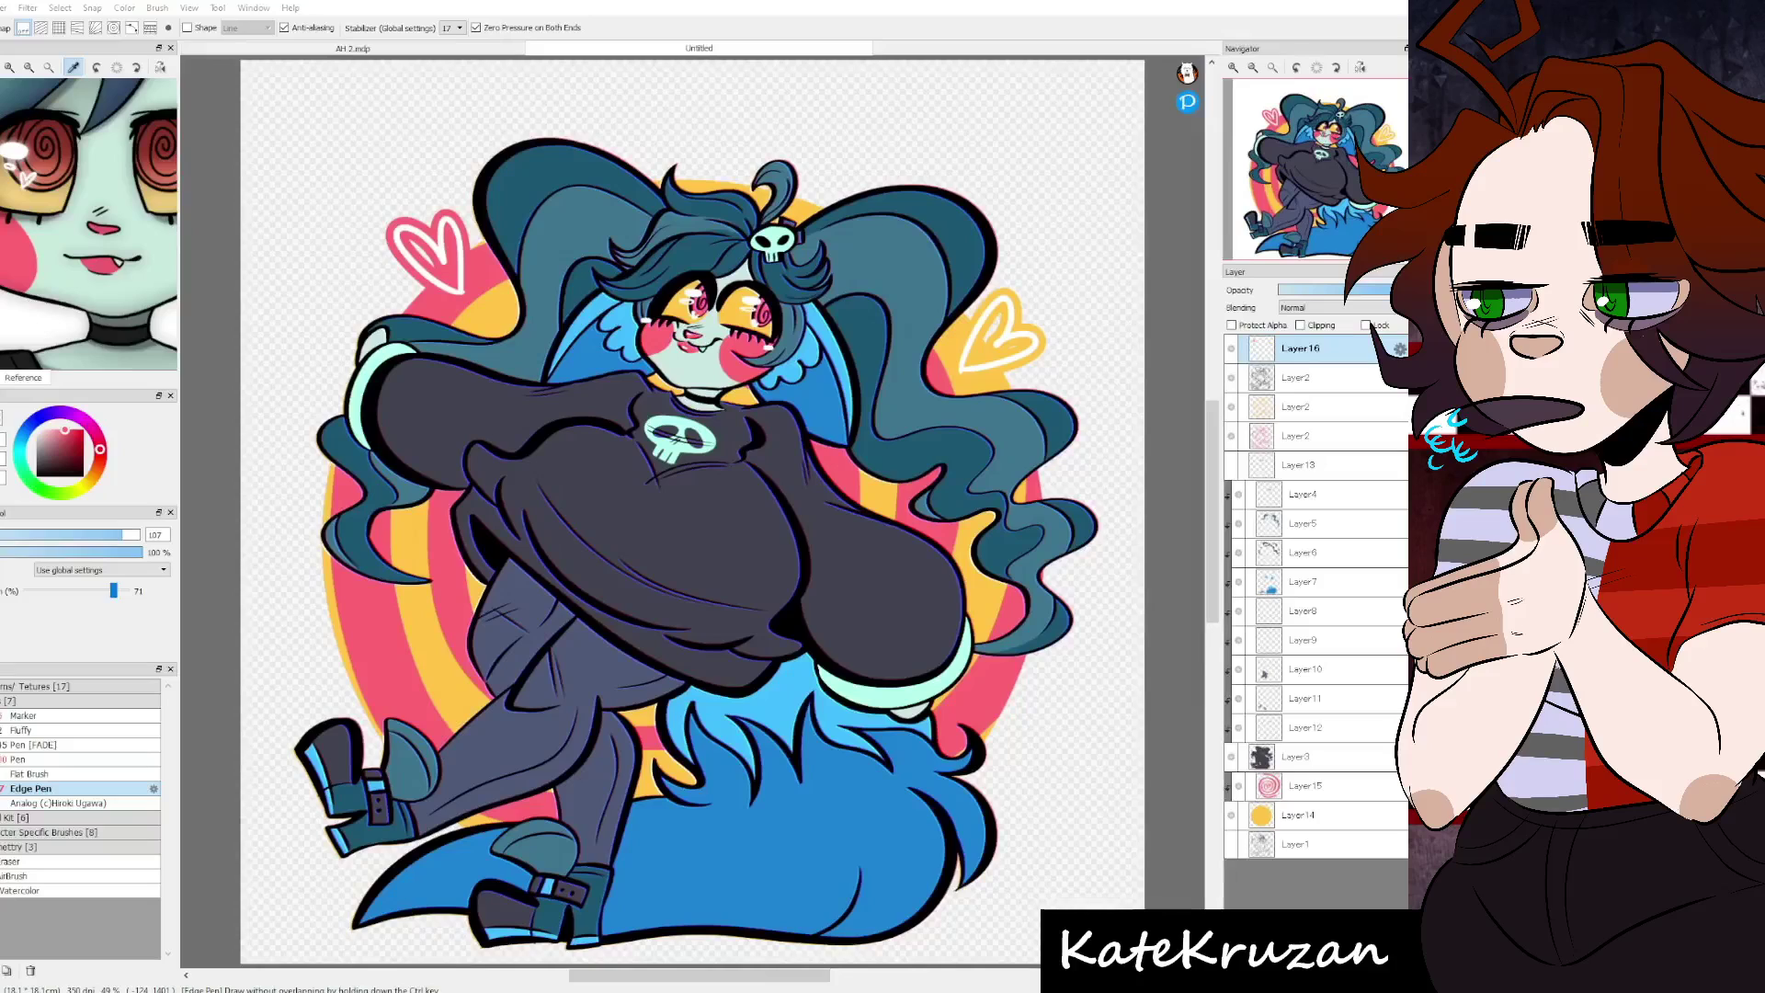
- Paste the artist's signature as a new top layer and place it between the lower sleeve cuff and the hanging pigtail
key(ctrl+v)
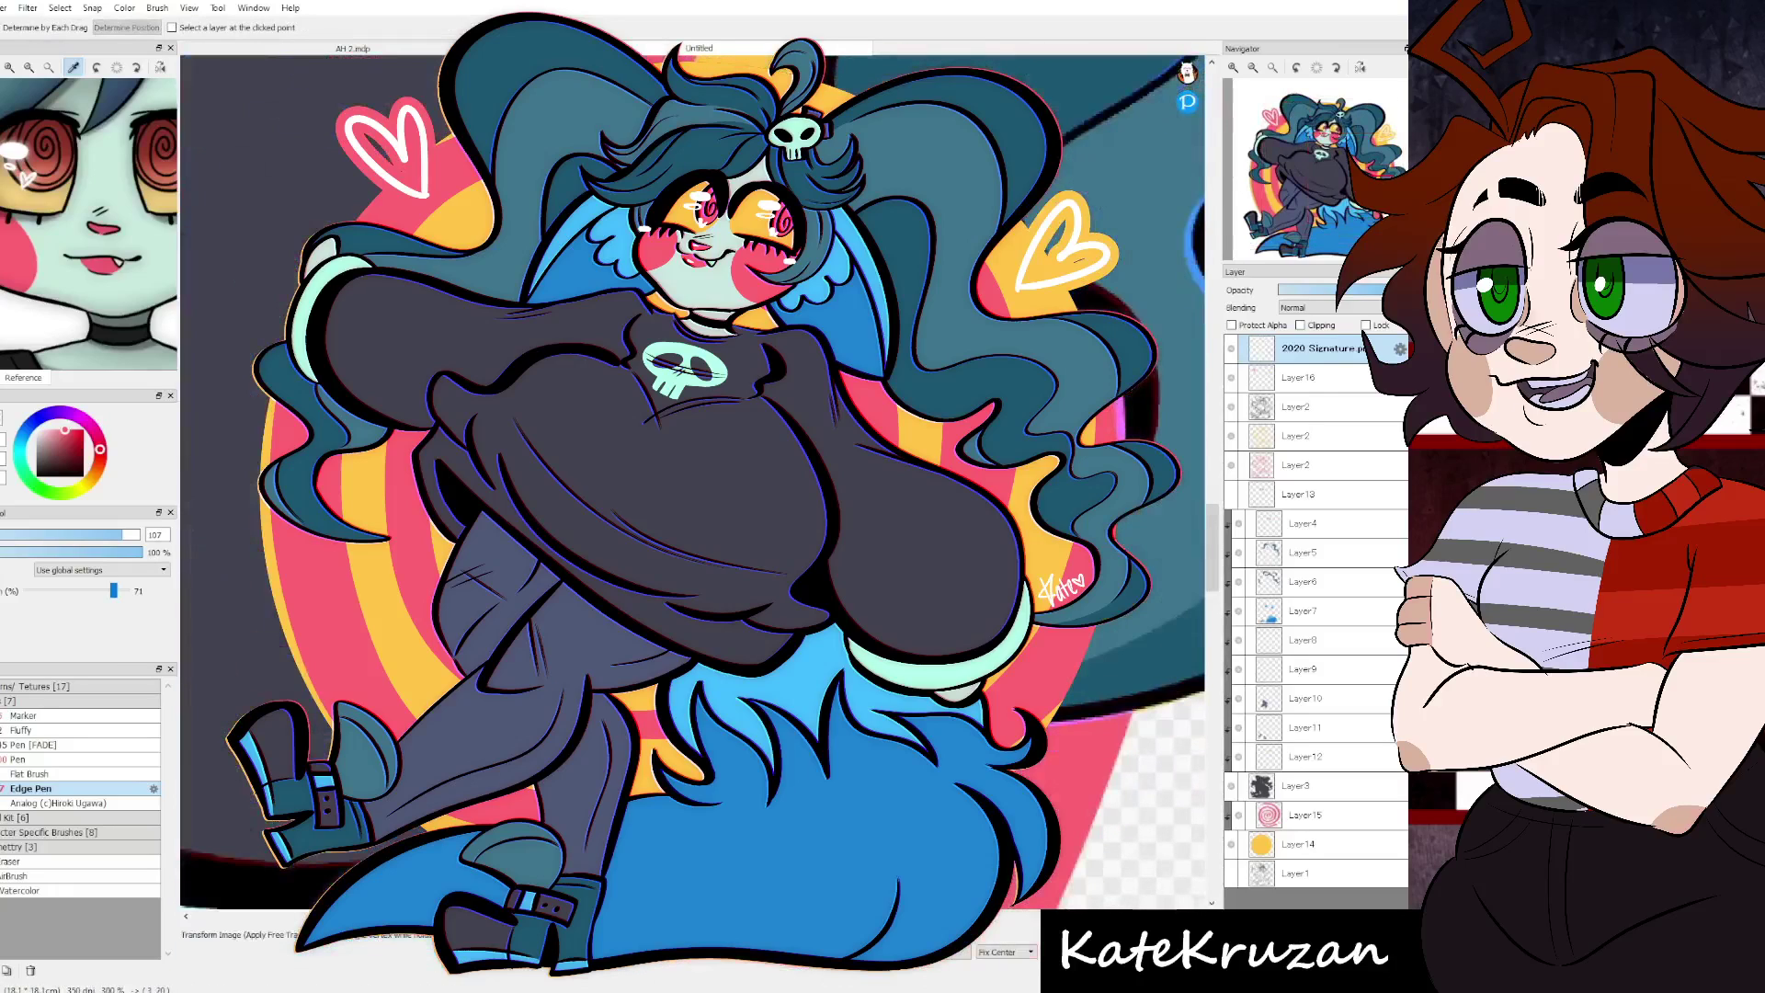
key(Return)
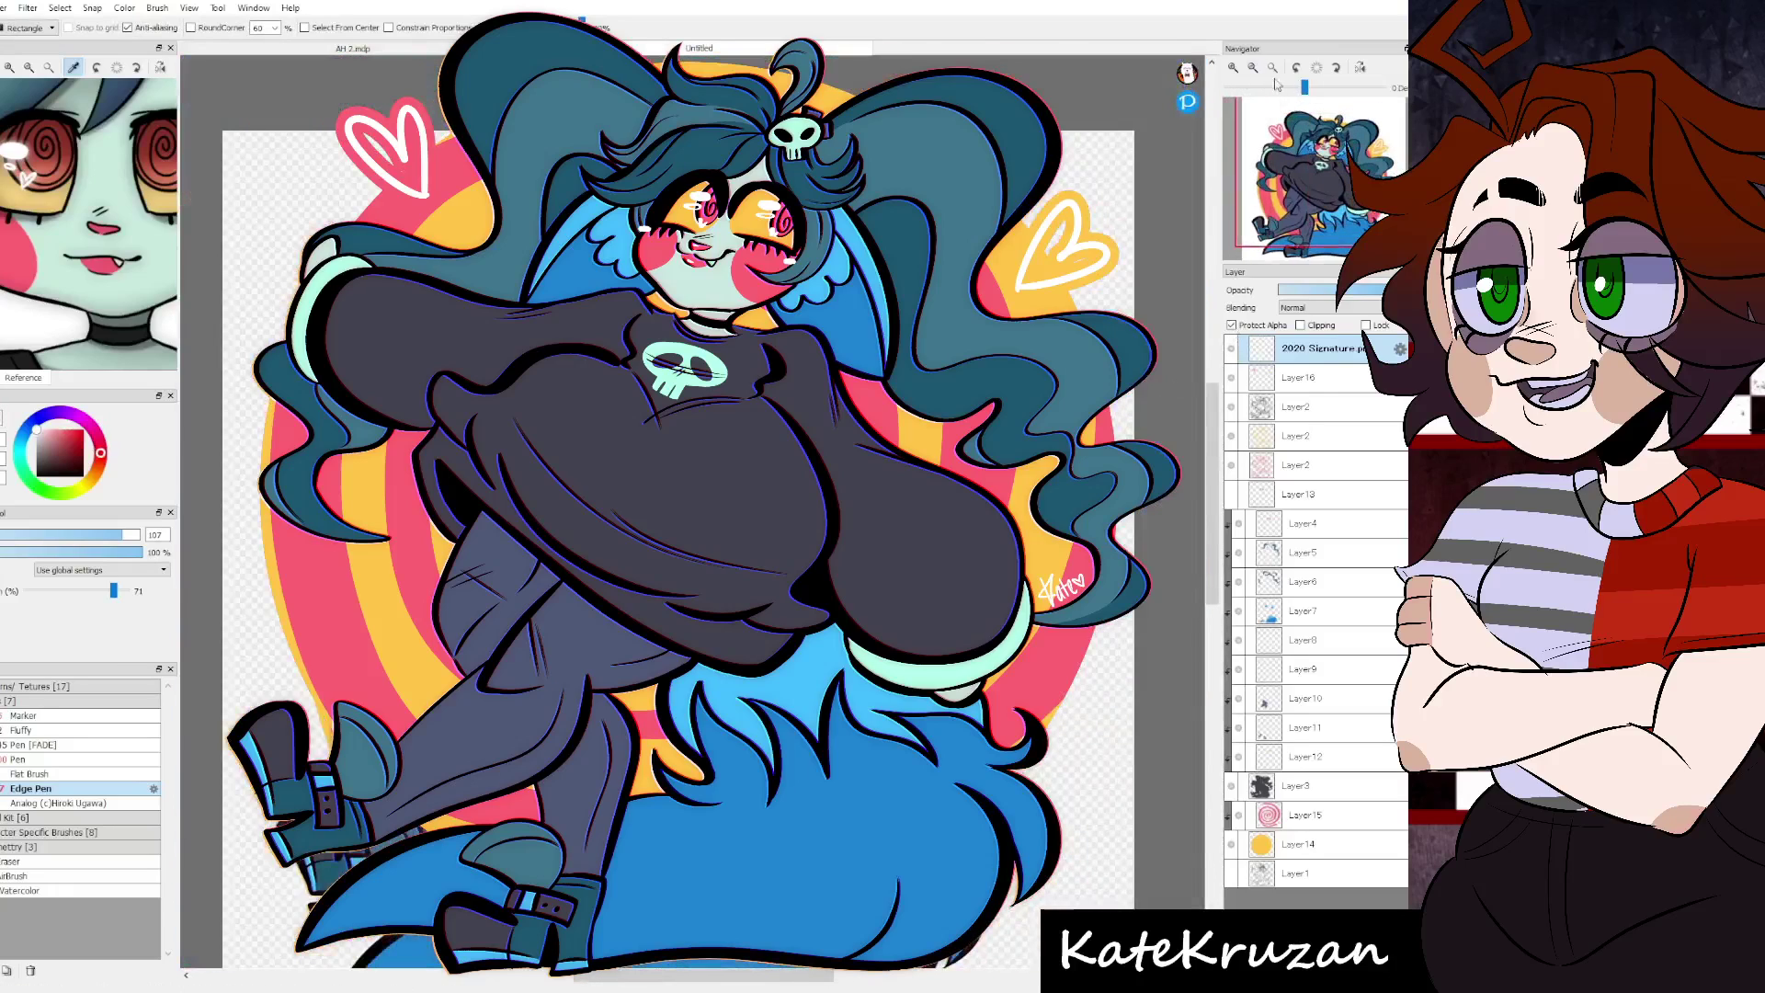